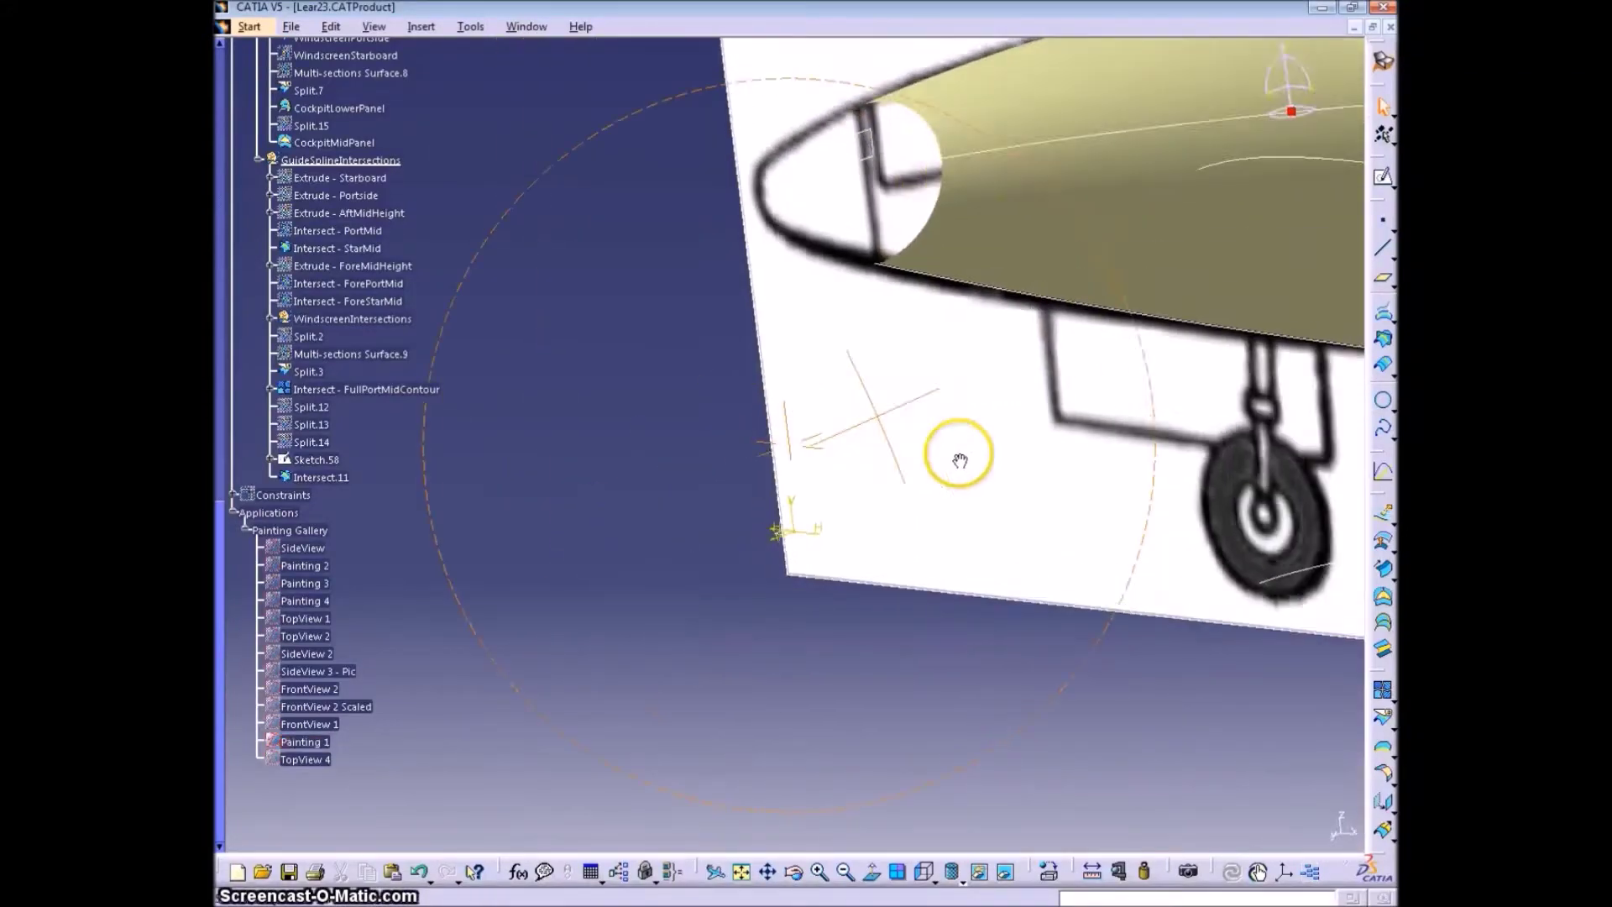
Start a new sketch on the side-view plane and show the TopNoseContour sketch for reference
{"action": "left_click", "coordinate": [796, 521]}
{"action": "left_click", "coordinate": [1383, 176]}
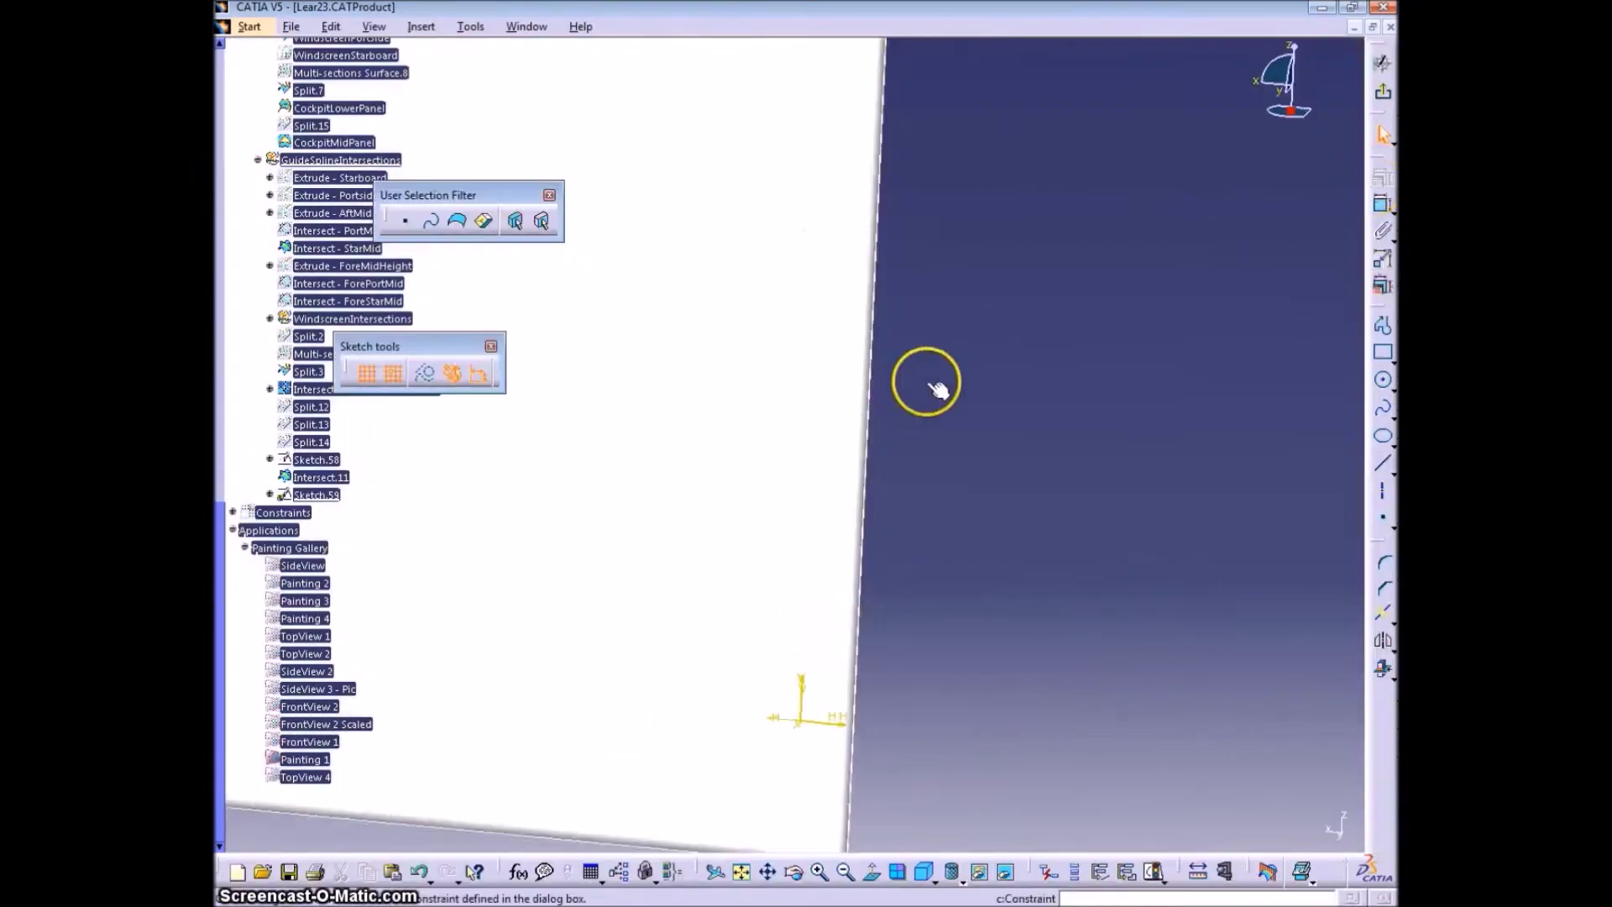
{"action": "scroll", "coordinate": [277, 336], "scroll_direction": "up", "scroll_amount": 3}
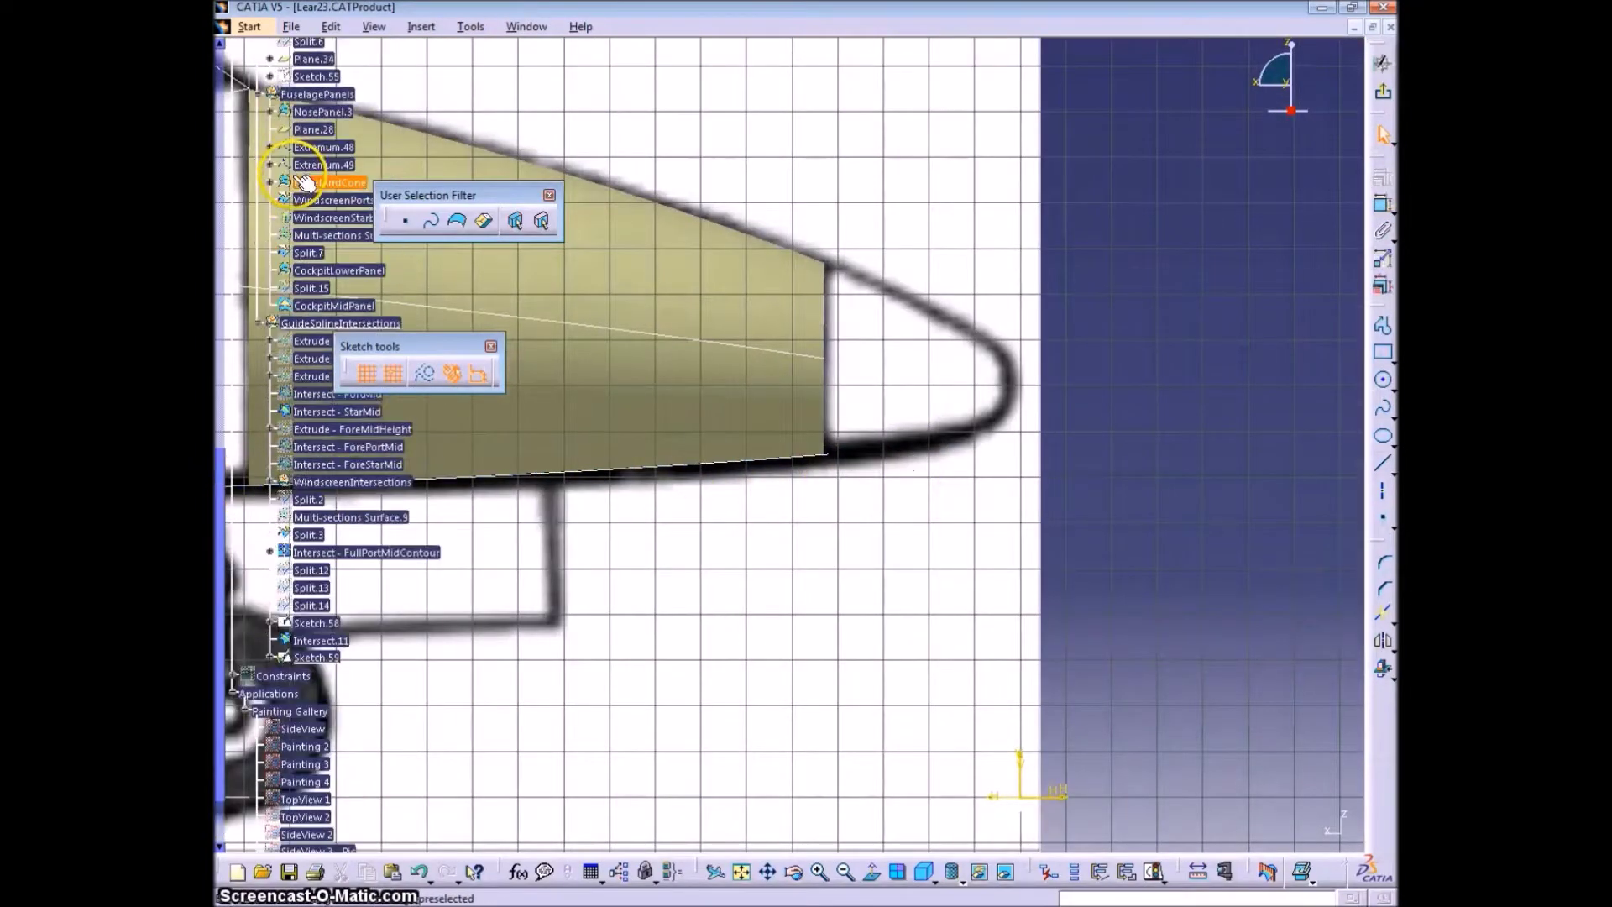
{"action": "scroll", "coordinate": [304, 182], "scroll_direction": "up", "scroll_amount": 2}
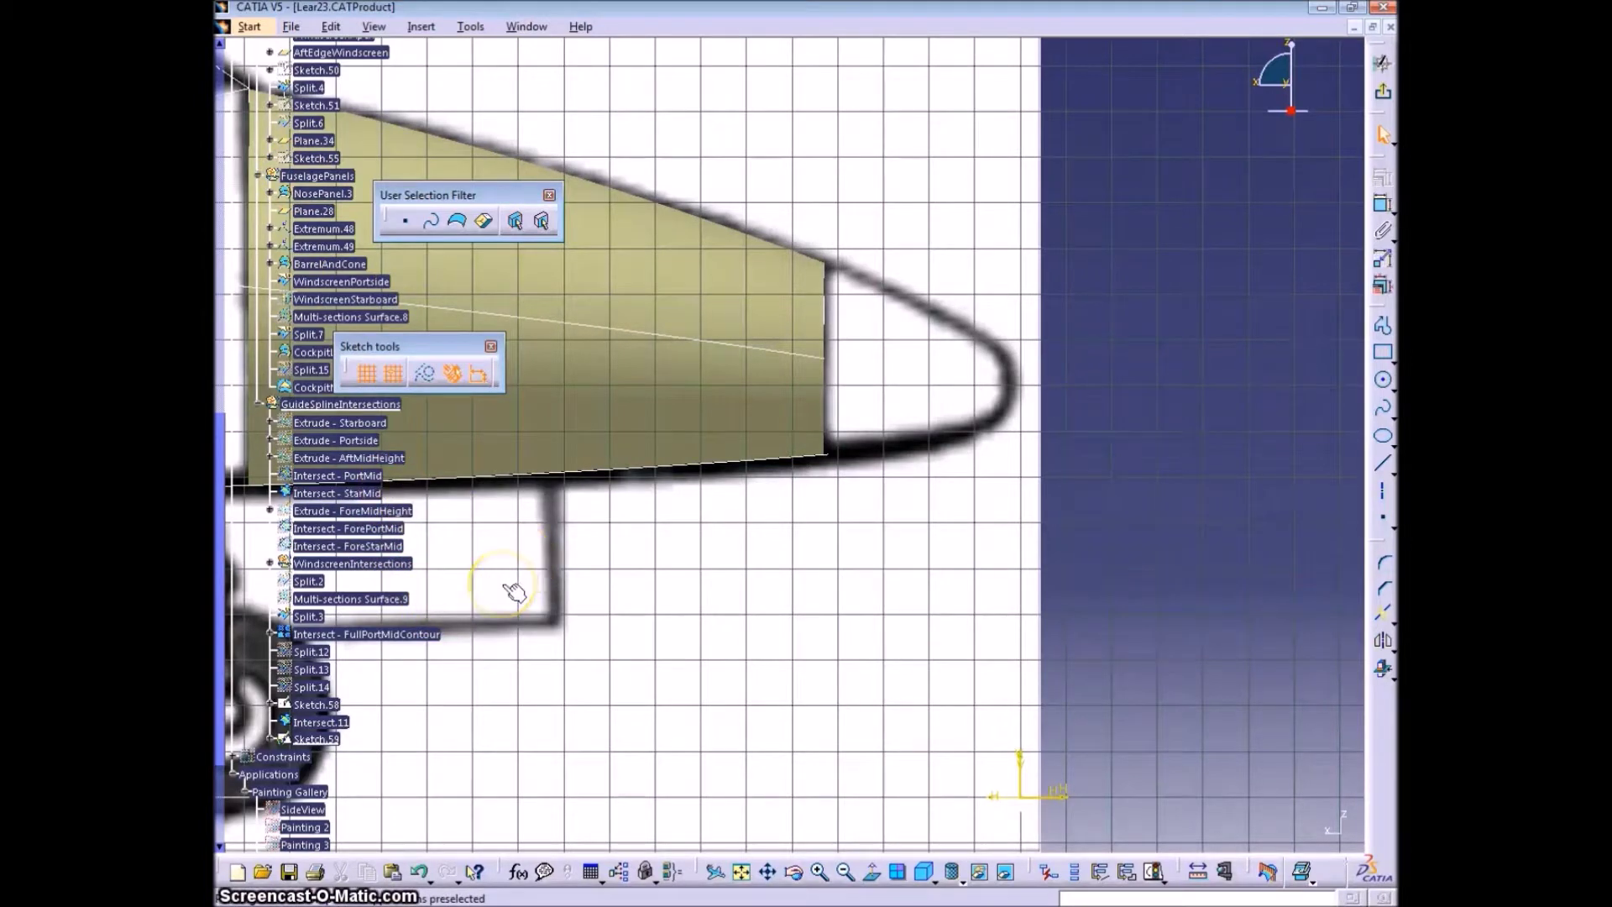
{"action": "scroll", "coordinate": [484, 618], "scroll_direction": "up", "scroll_amount": 12}
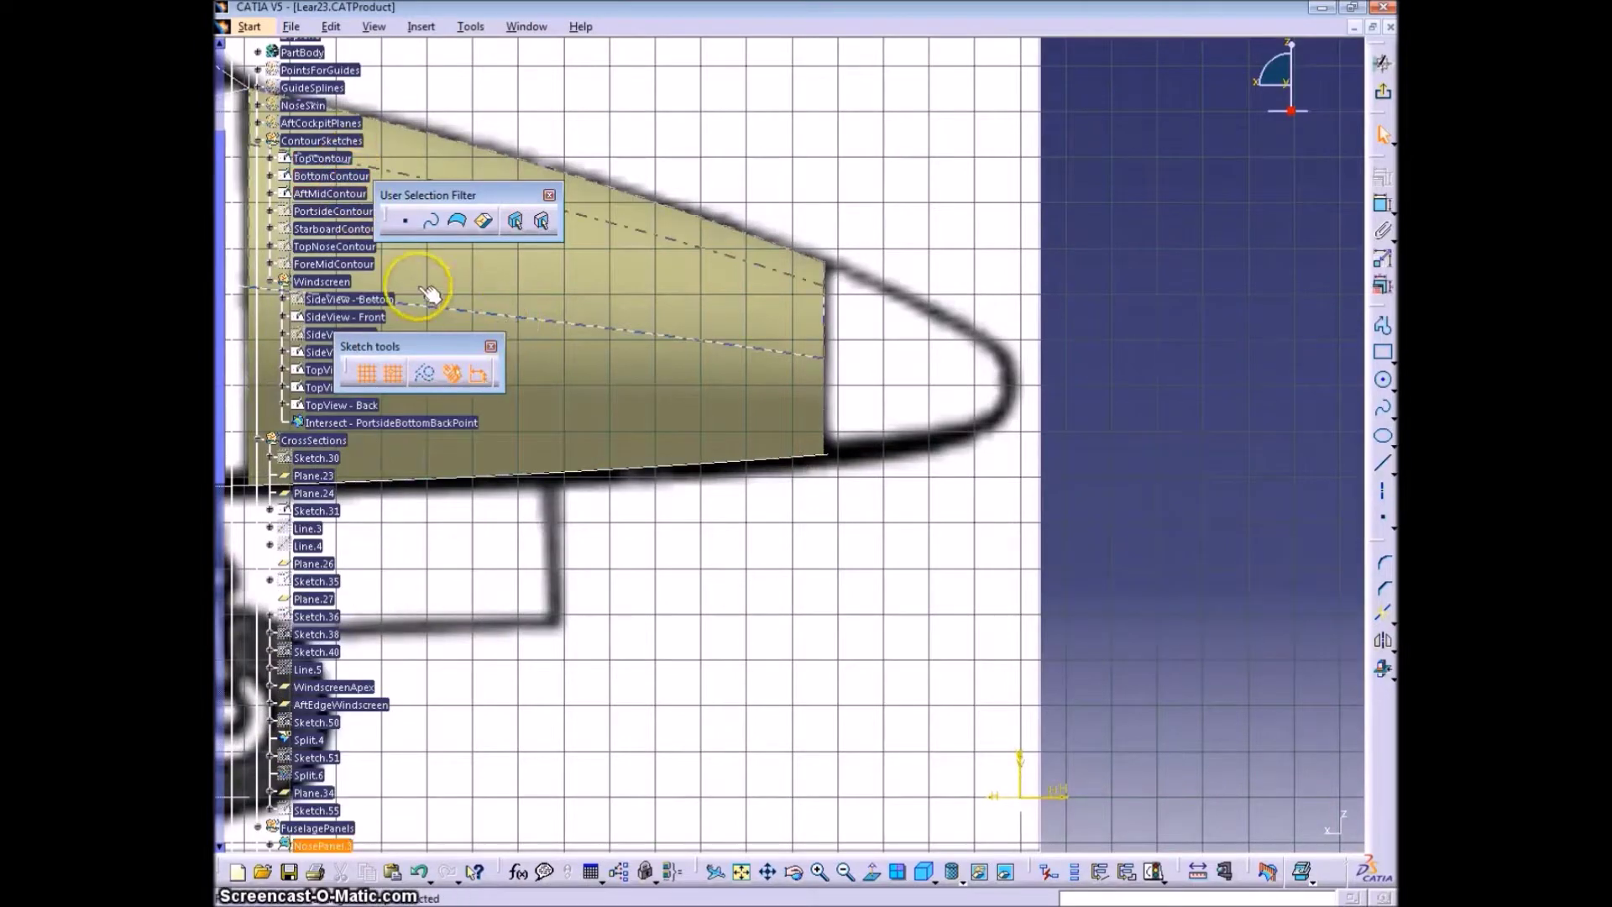
{"action": "mouse_move", "coordinate": [597, 340]}
{"action": "middle_mouse_down"}
{"action": "mouse_move", "coordinate": [767, 381]}
{"action": "mouse_move", "coordinate": [806, 449]}
{"action": "middle_mouse_up"}
{"action": "left_click", "coordinate": [270, 280]}
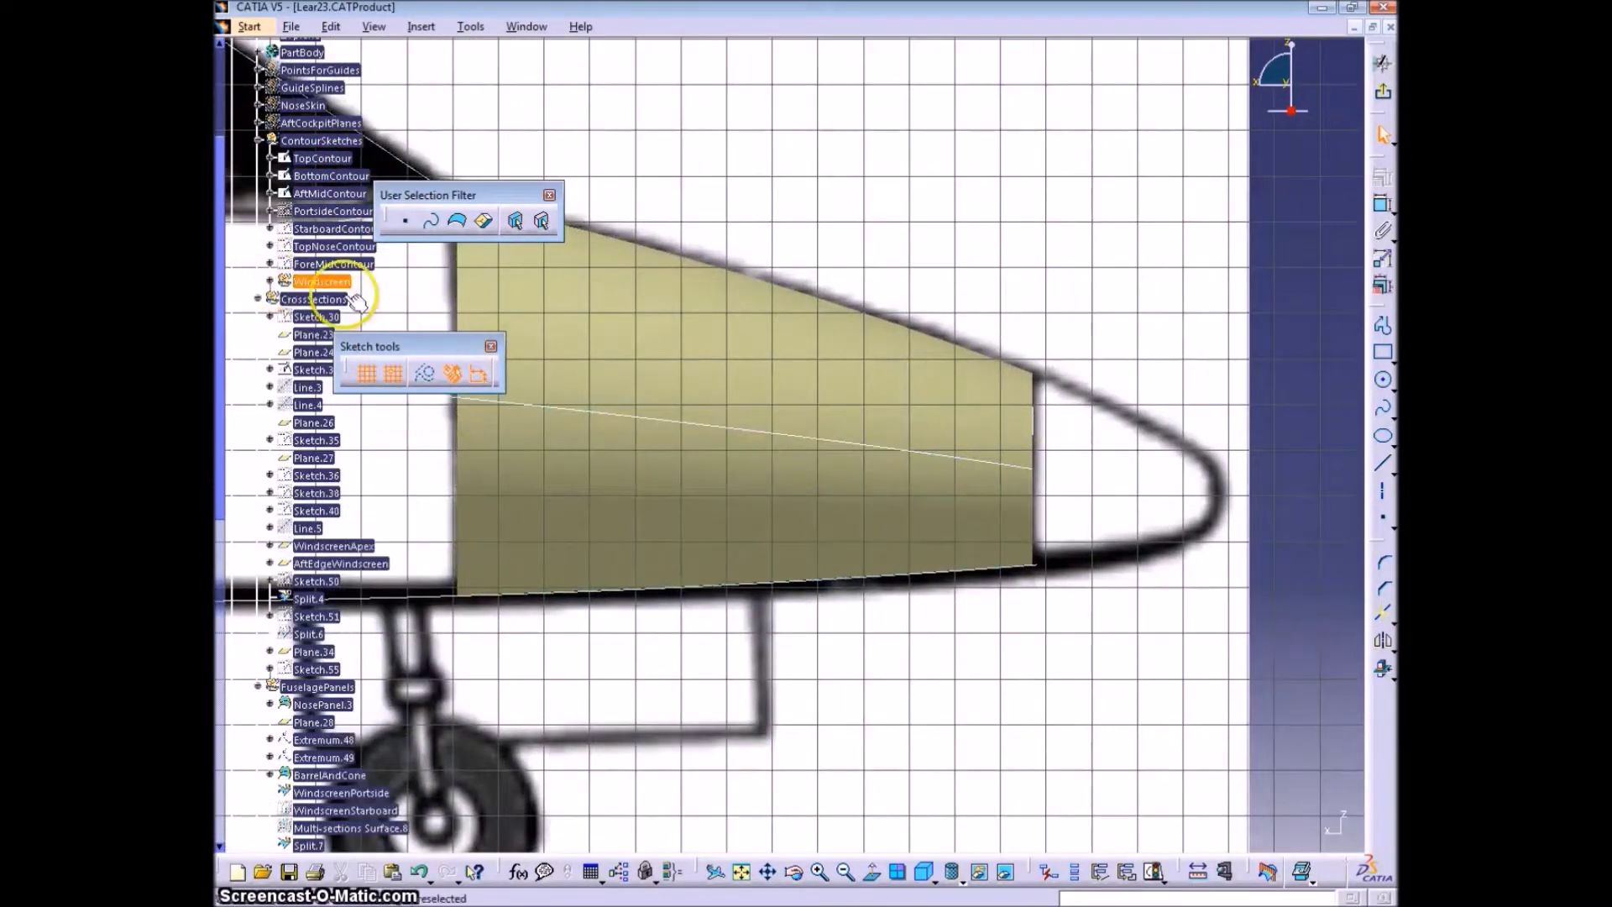
{"action": "right_click", "coordinate": [335, 247]}
{"action": "left_click", "coordinate": [397, 308]}
Project the TopNoseContour and BottomContour lines into the sketch and convert them to construction elements
{"action": "middle_click_drag", "start_coordinate": [1166, 459], "coordinate": [930, 429]}
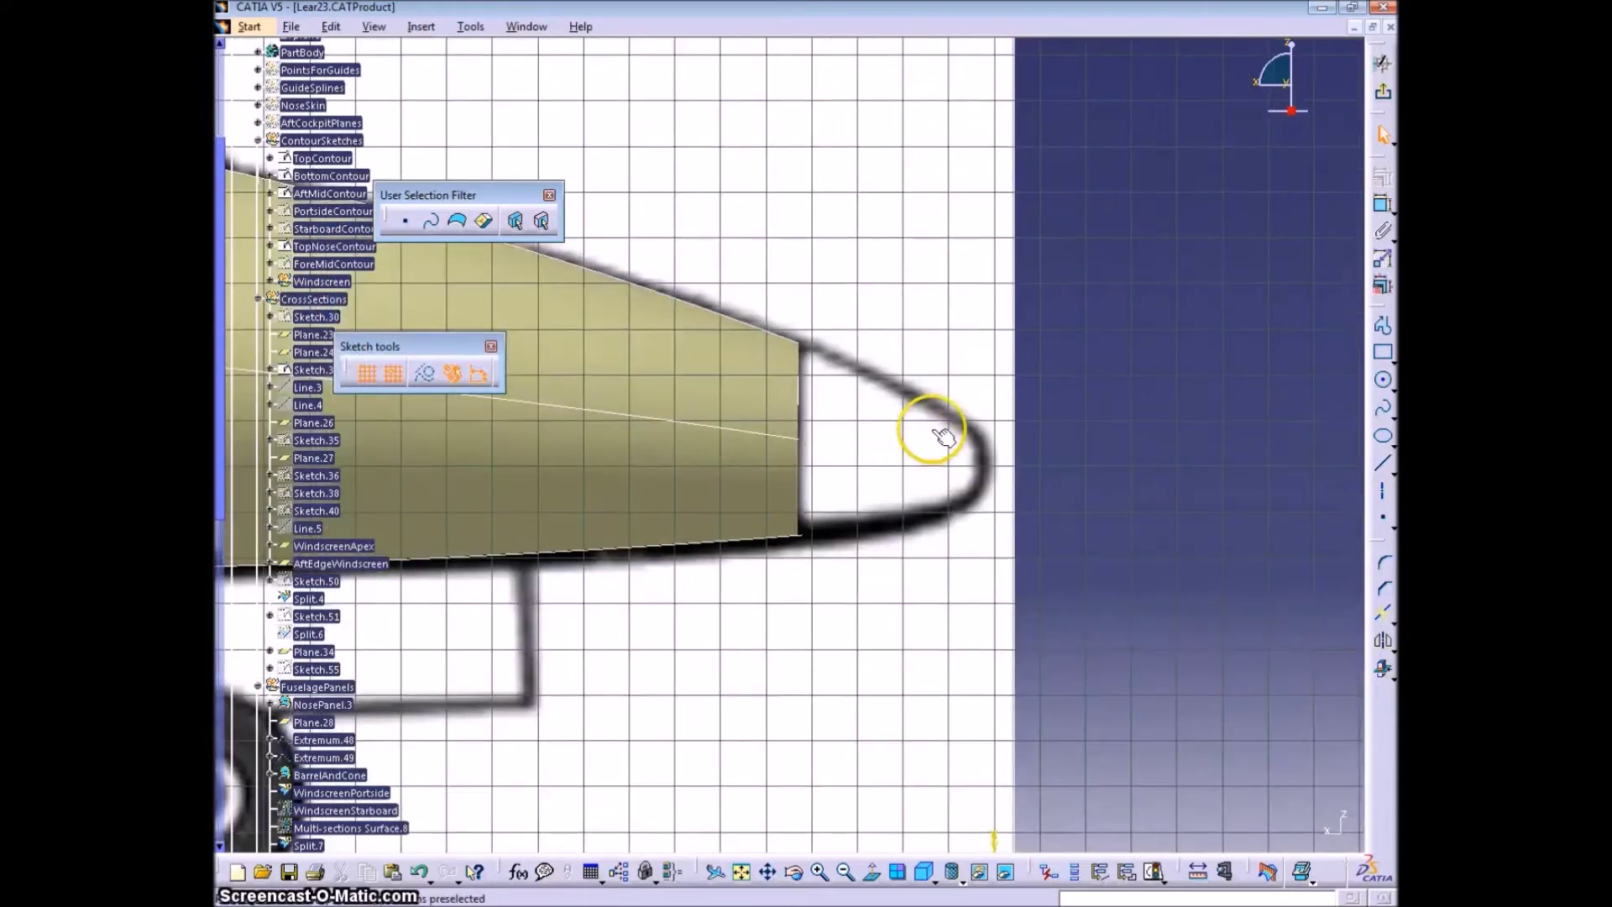
{"action": "left_click", "coordinate": [773, 332]}
{"action": "left_click", "coordinate": [766, 536], "text": "ctrl"}
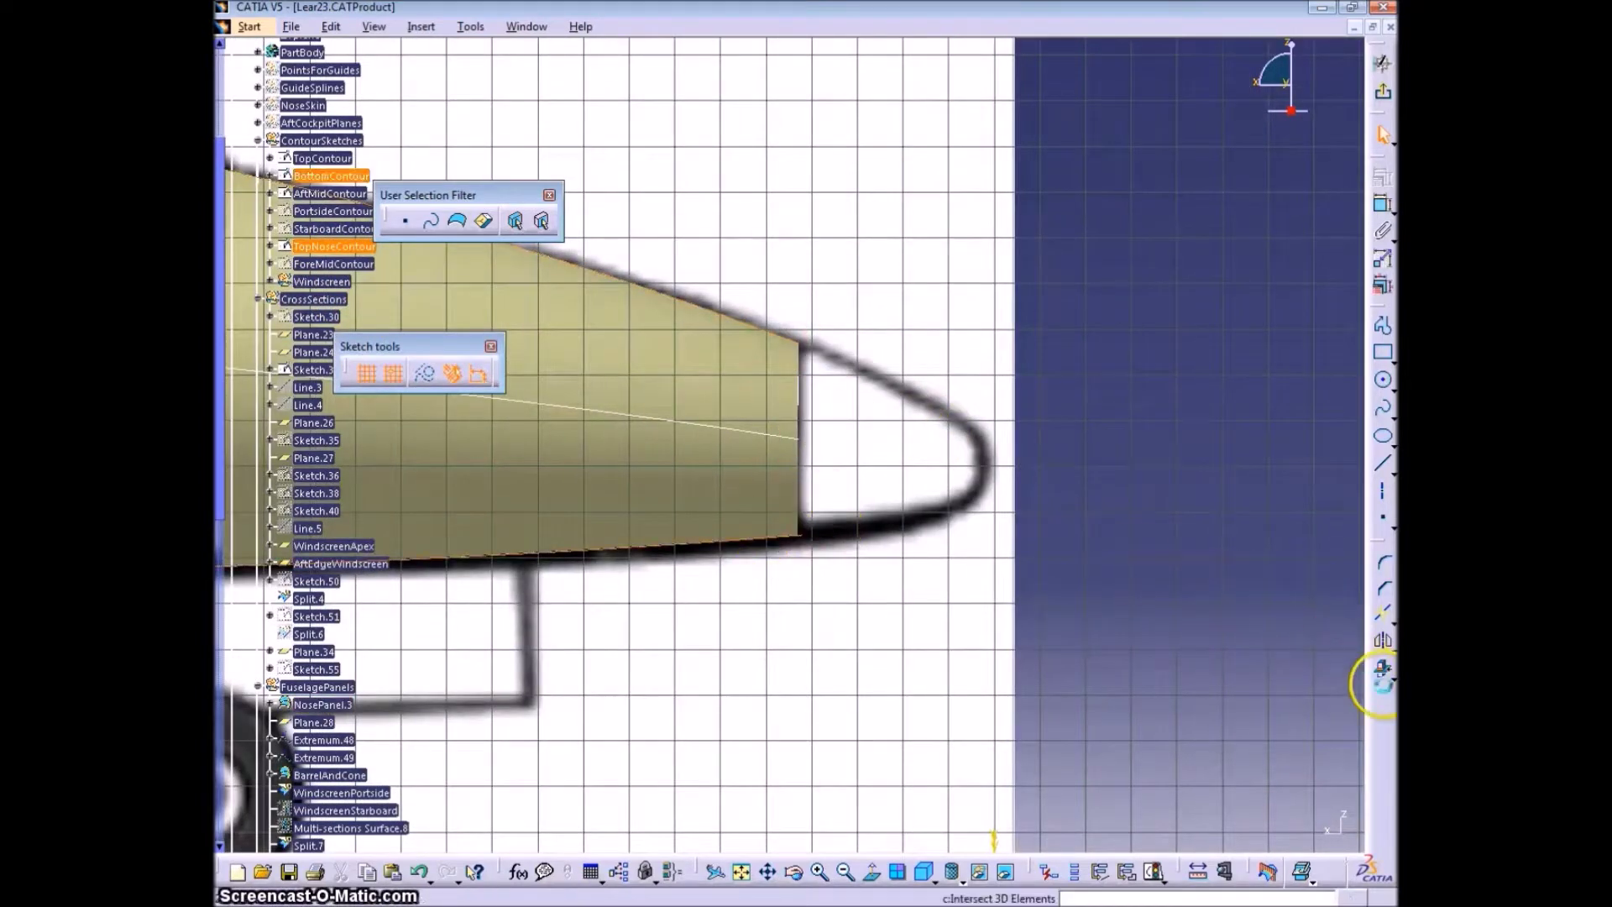
{"action": "left_click", "coordinate": [1392, 682]}
{"action": "left_click", "coordinate": [1330, 701]}
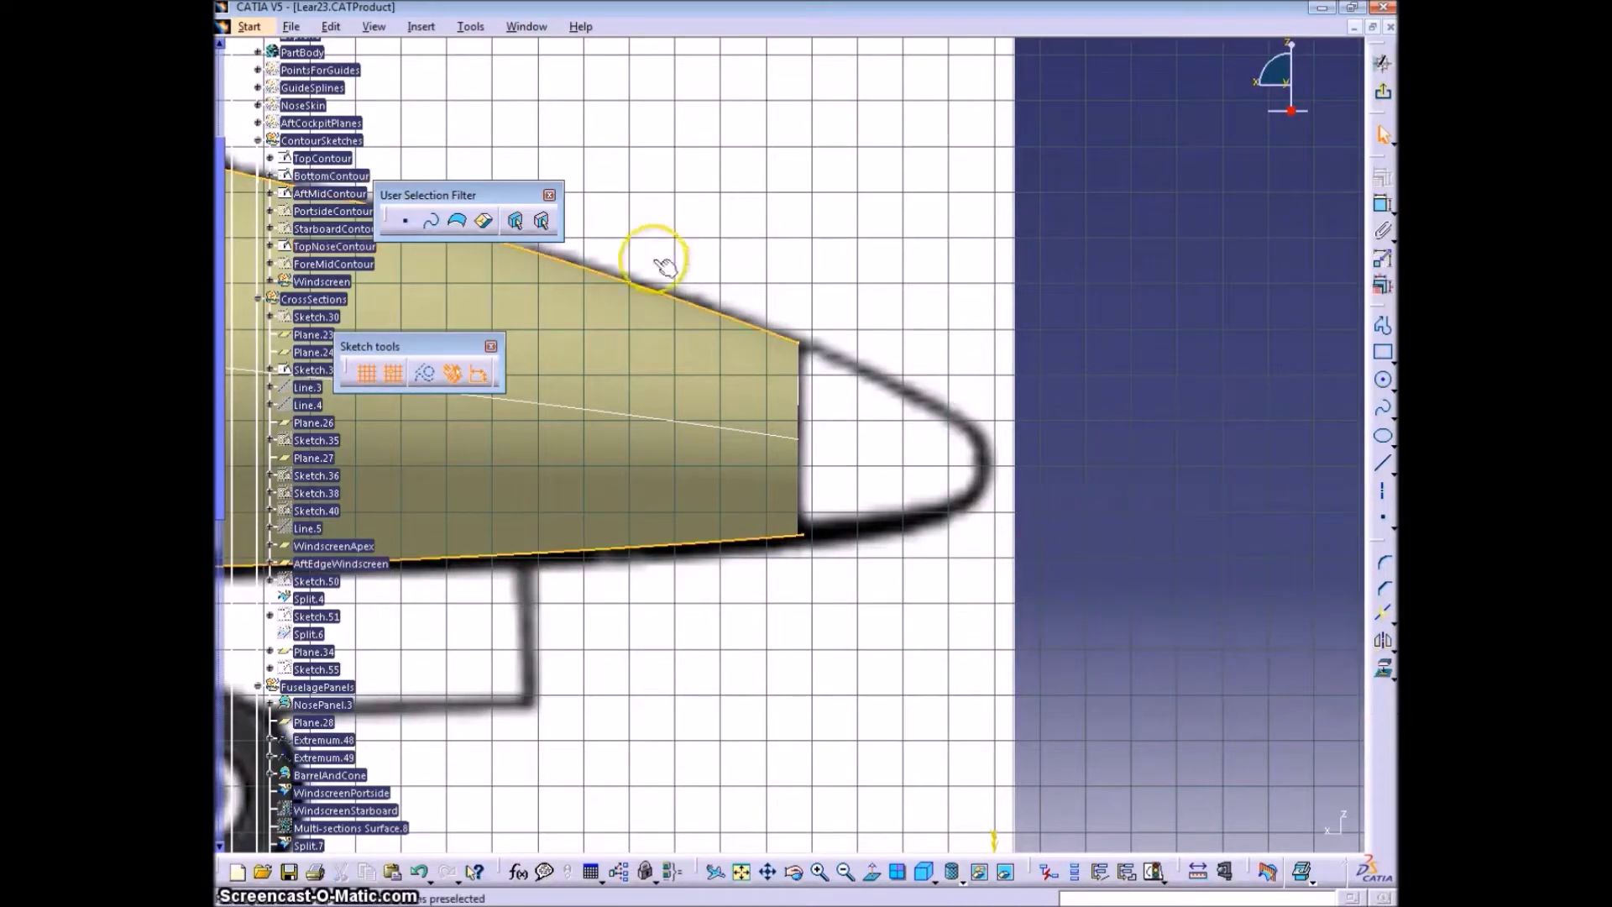
{"action": "left_click", "coordinate": [427, 374]}
{"action": "left_click", "coordinate": [1097, 557]}
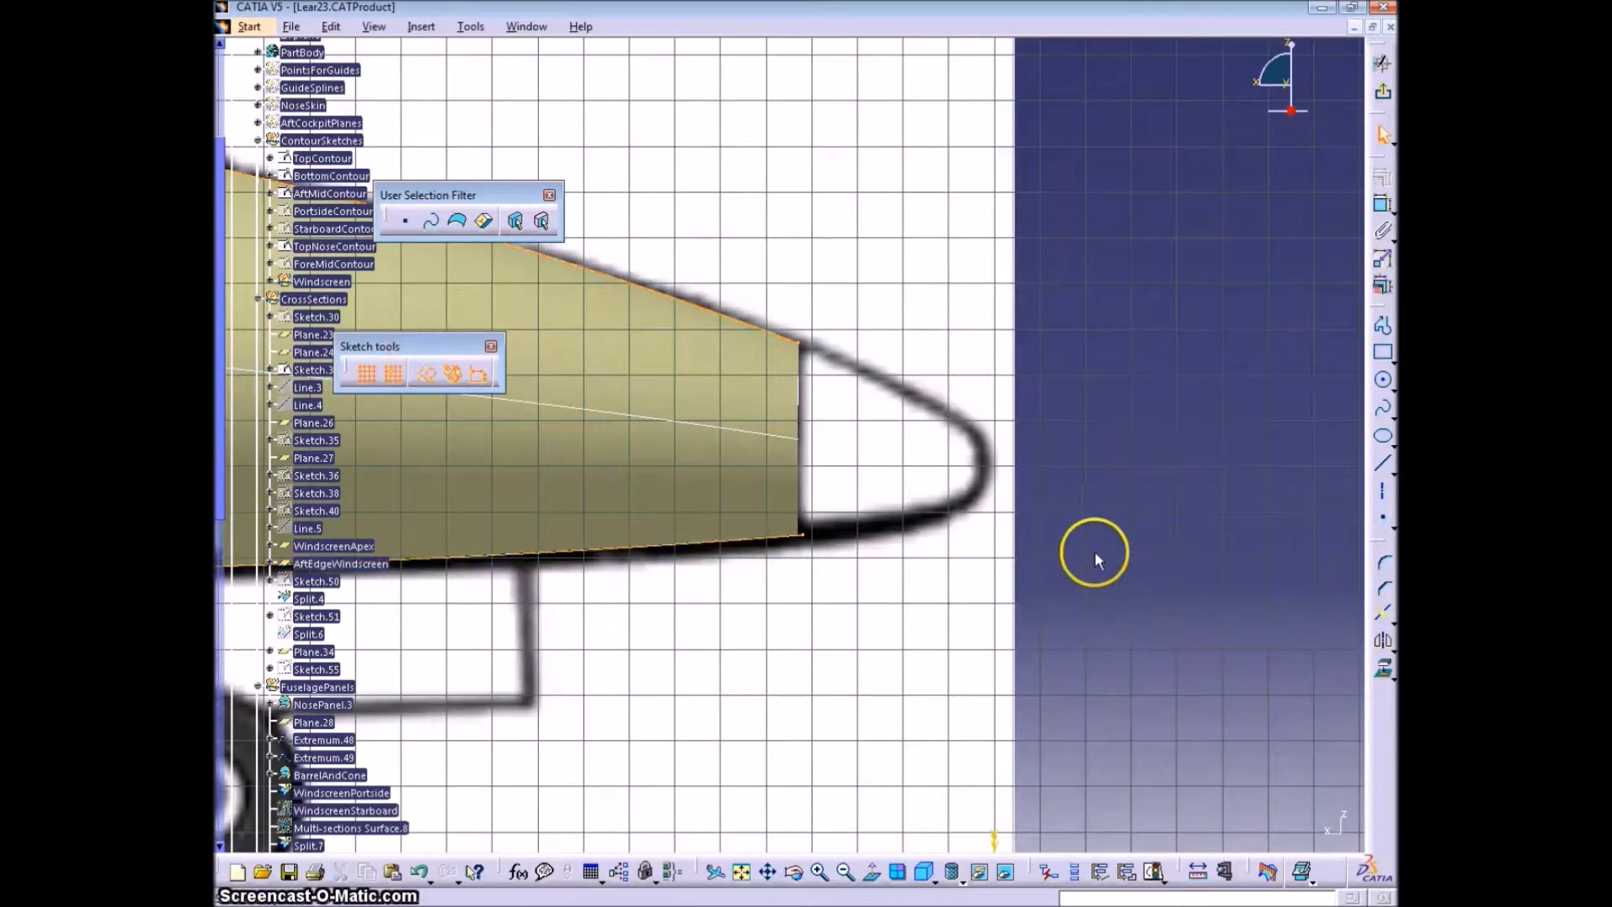
Trace the nose tip outline of the side-view picture with a spline between the fuselage panel's upper and lower edges
{"action": "middle_click_drag", "start_coordinate": [1096, 556], "coordinate": [1079, 520], "text": "ctrl"}
{"action": "left_click", "coordinate": [873, 877]}
{"action": "left_click", "coordinate": [873, 877]}
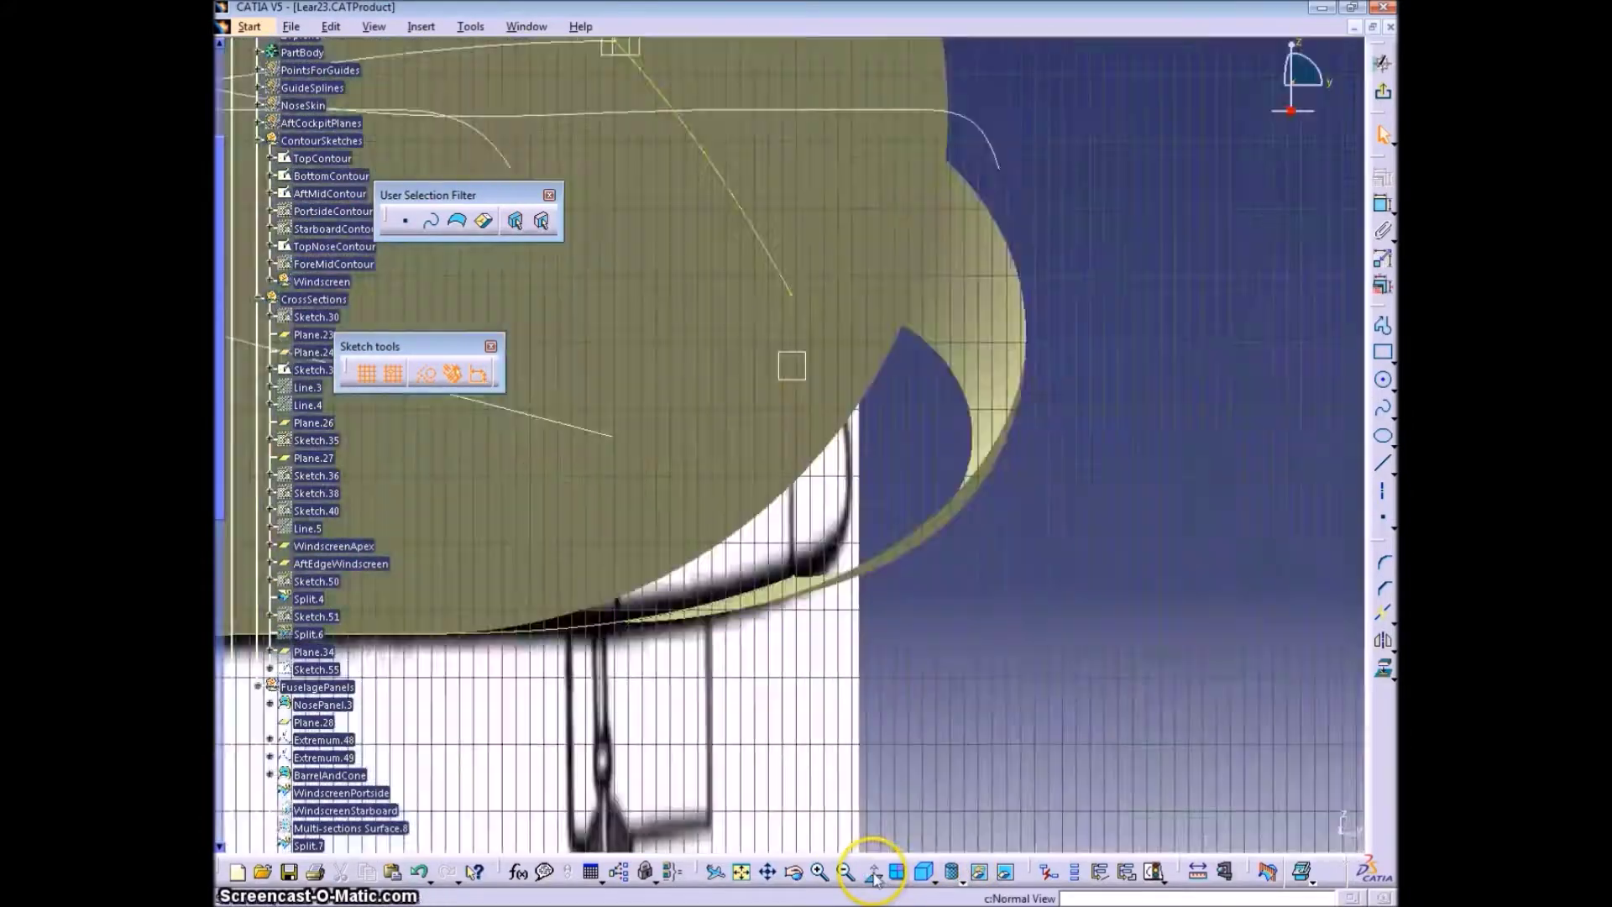
{"action": "middle_click_drag", "start_coordinate": [1002, 595], "coordinate": [935, 597]}
{"action": "middle_click_drag", "start_coordinate": [1045, 558], "coordinate": [1052, 580], "text": "ctrl"}
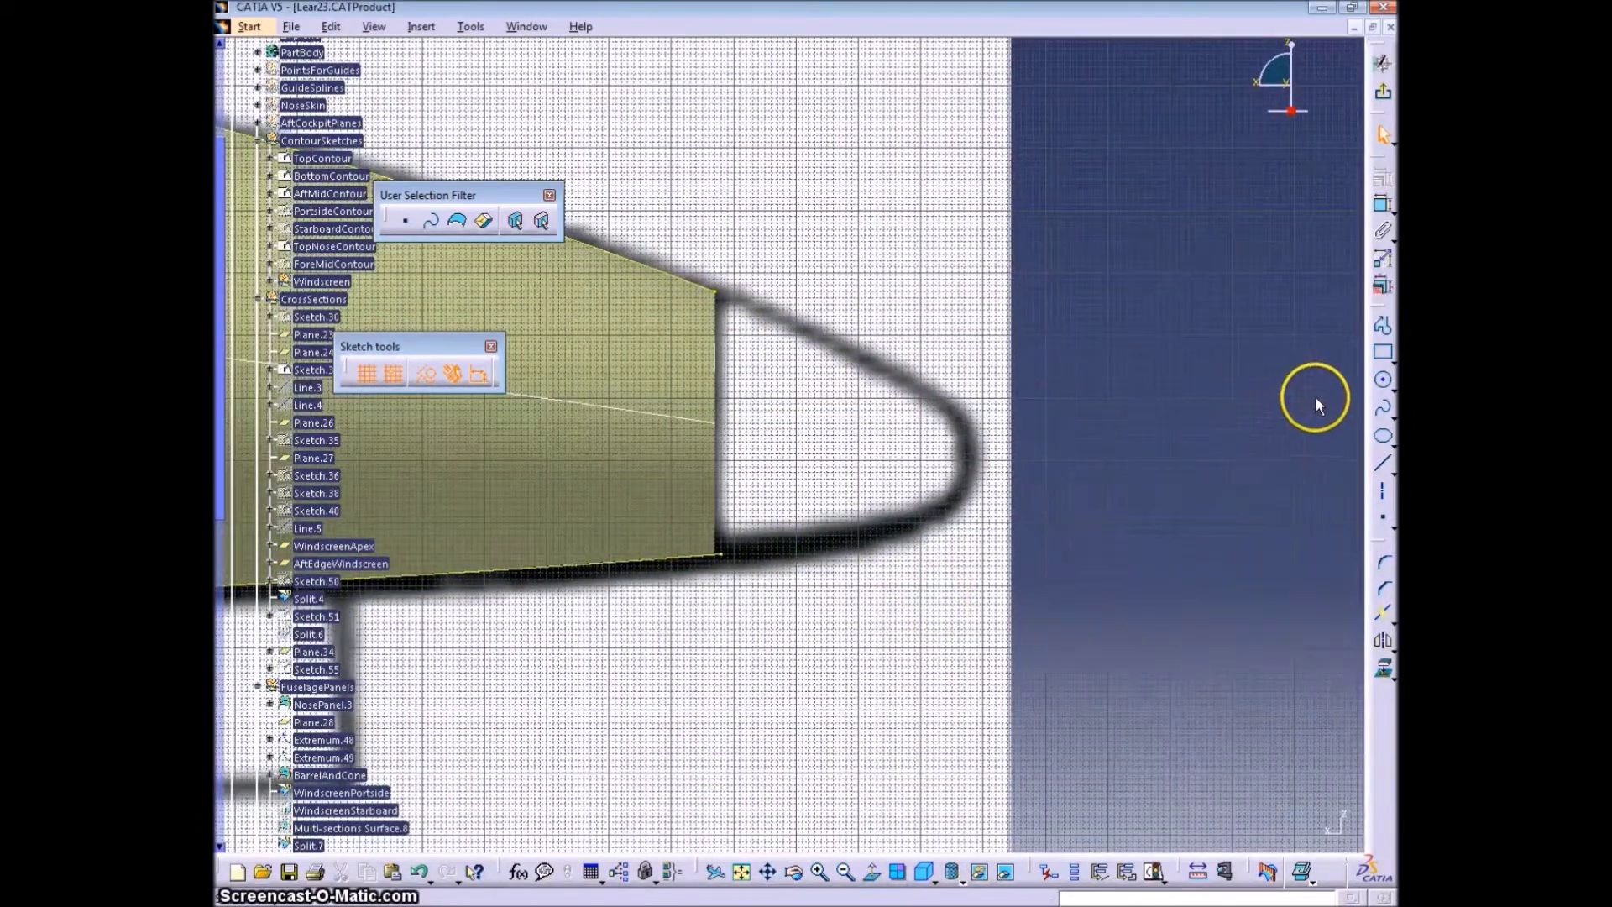
{"action": "left_click", "coordinate": [1381, 408]}
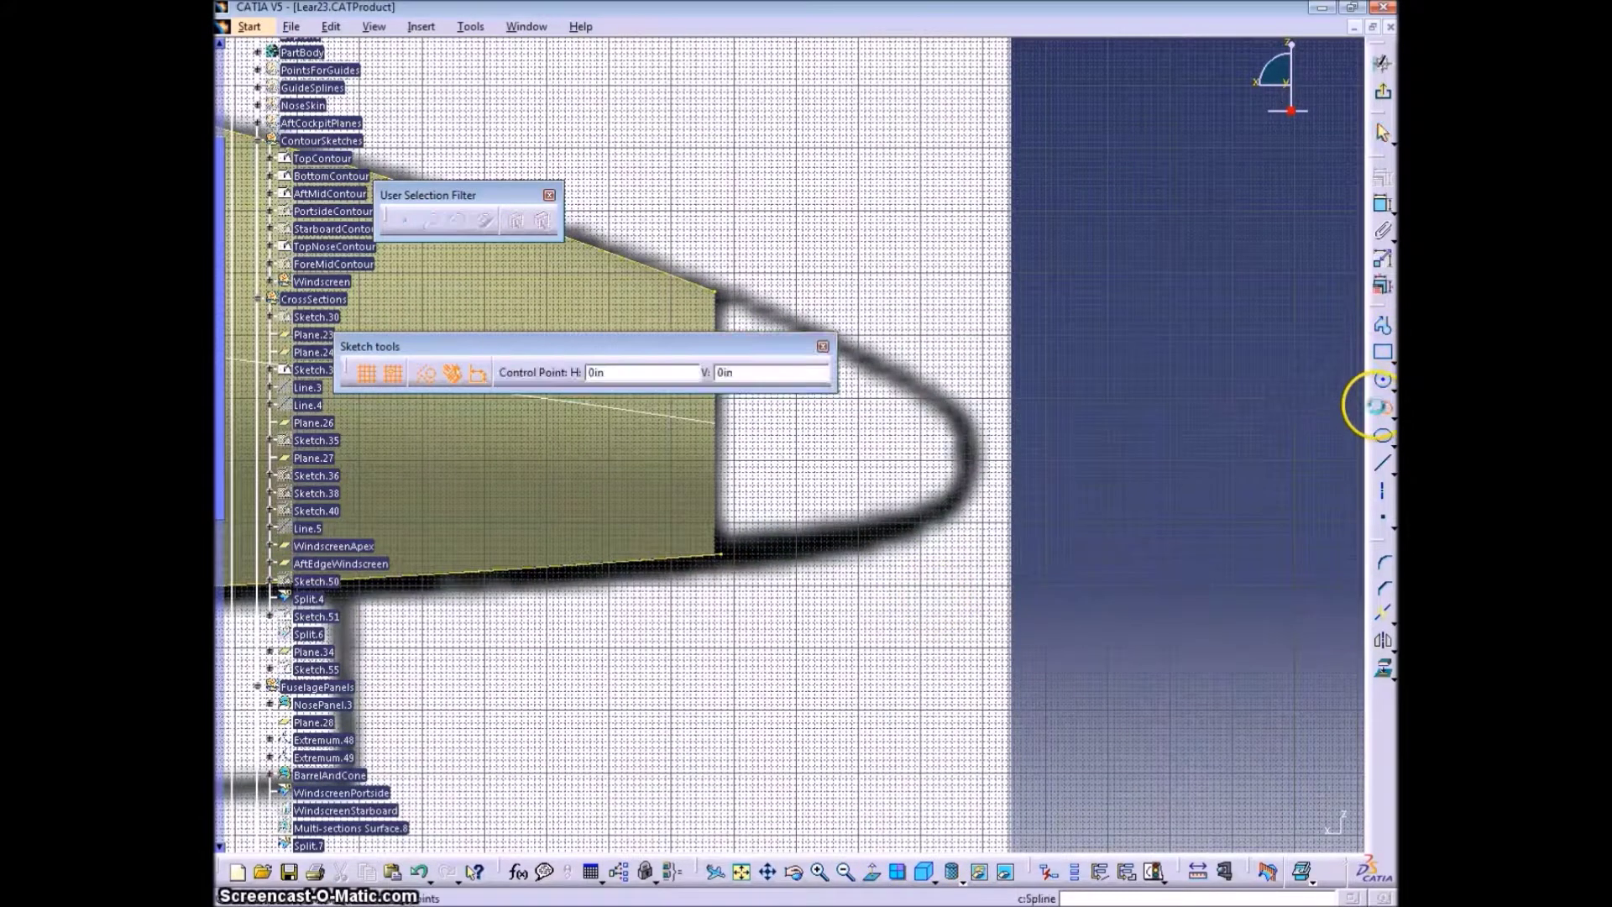
{"action": "left_click", "coordinate": [716, 289]}
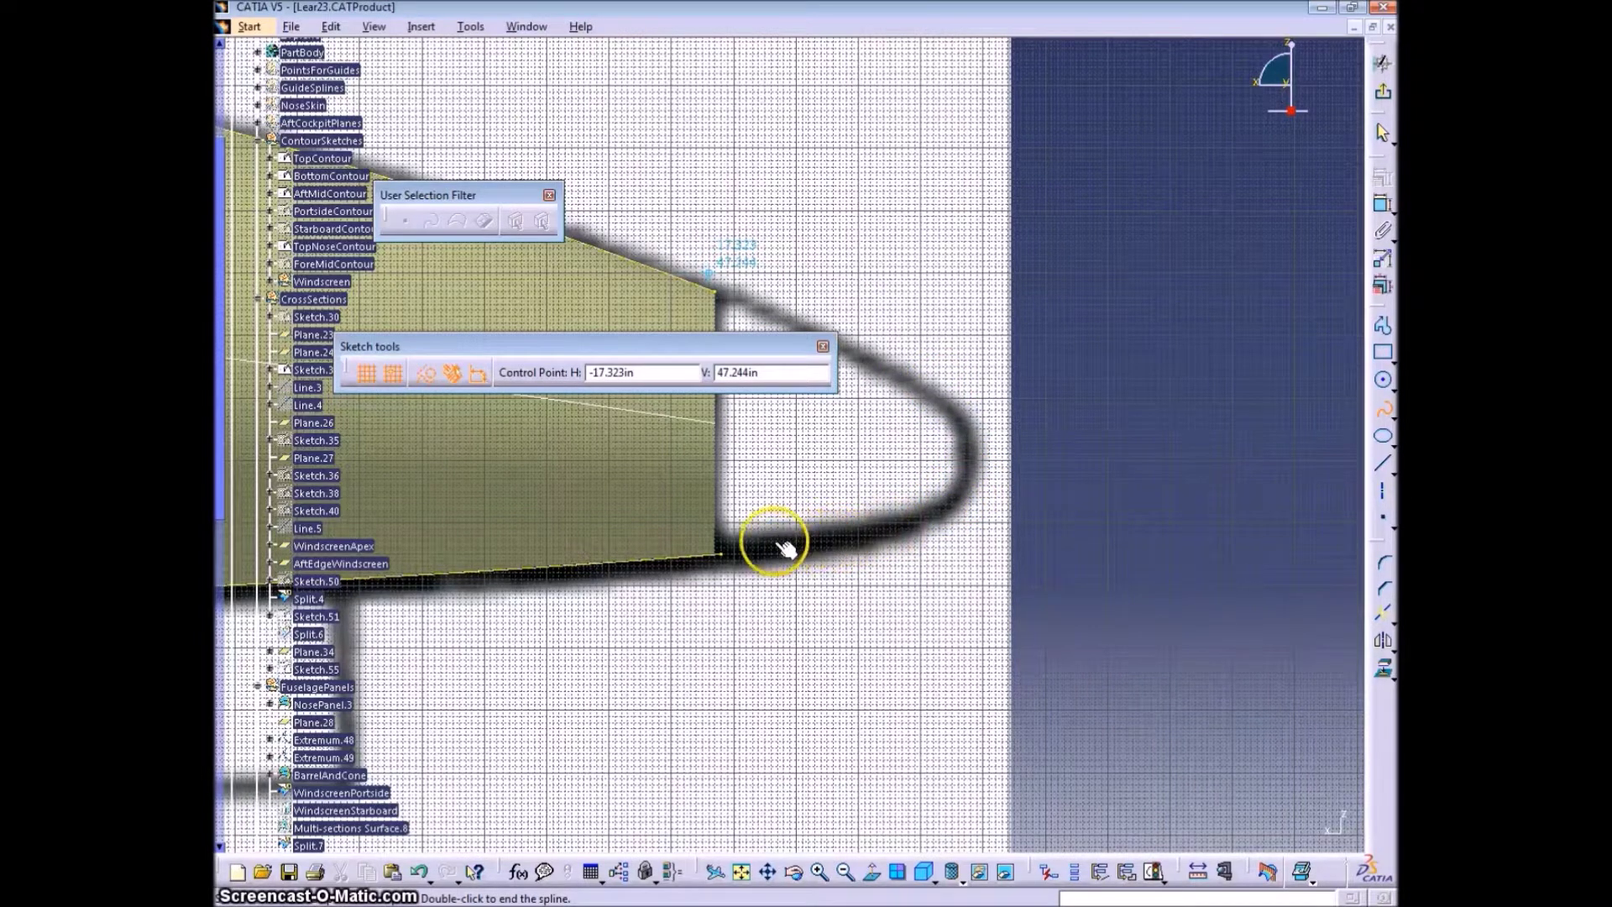
{"action": "left_click", "coordinate": [740, 551]}
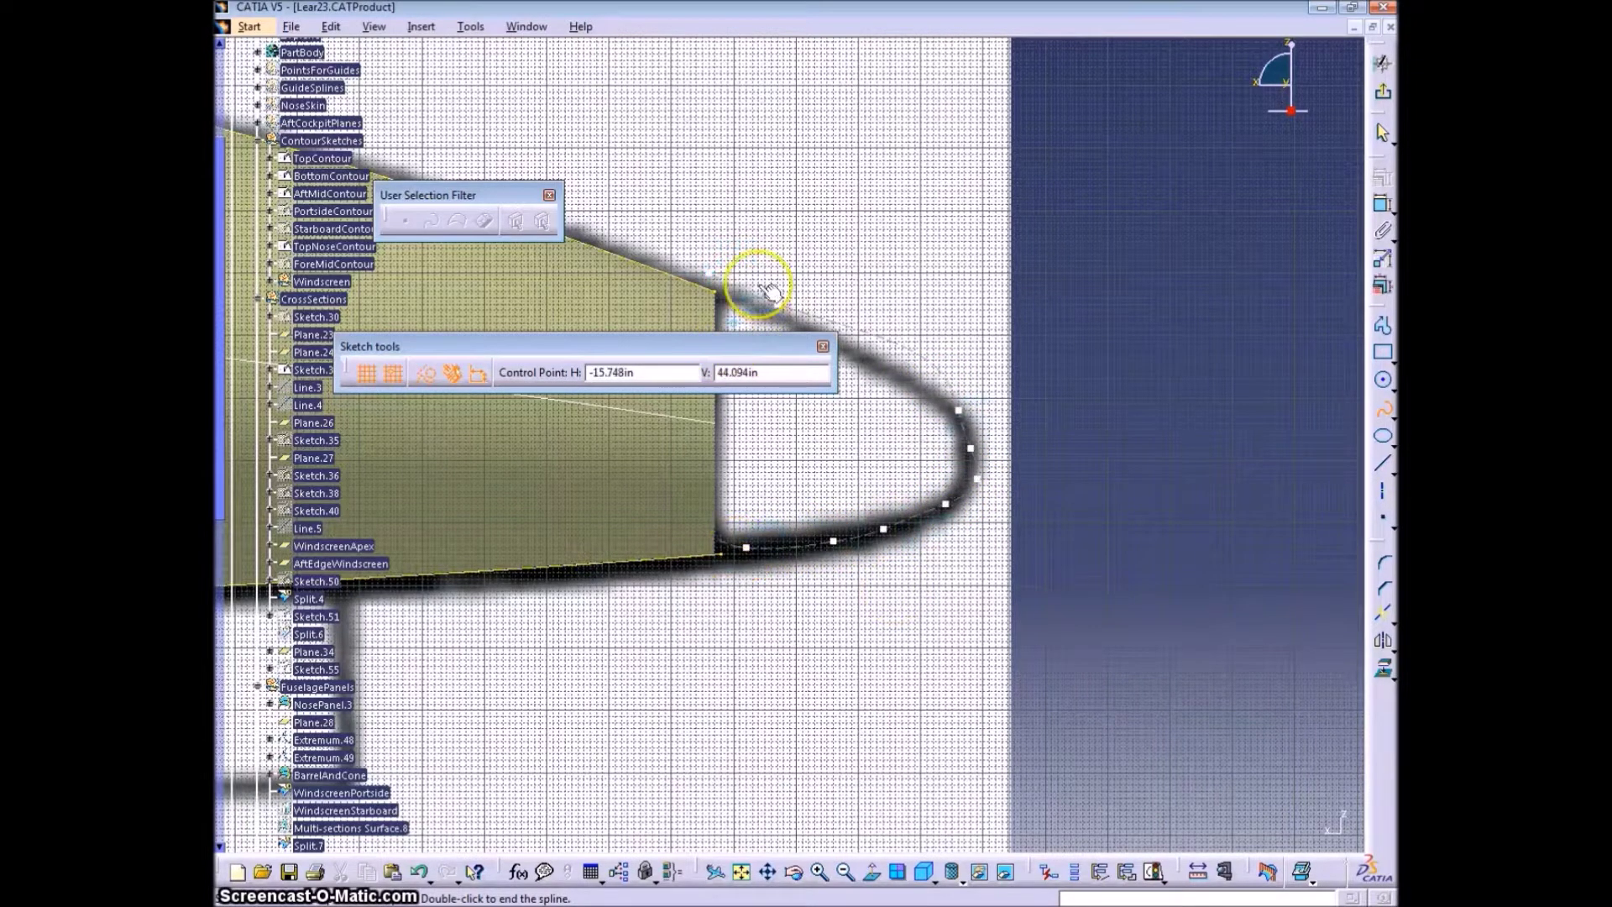
{"action": "mouse_move", "coordinate": [817, 281]}
{"action": "middle_mouse_down"}
{"action": "mouse_move", "coordinate": [979, 385]}
{"action": "mouse_move", "coordinate": [860, 443]}
{"action": "middle_mouse_up"}
{"action": "double_click", "coordinate": [755, 442]}
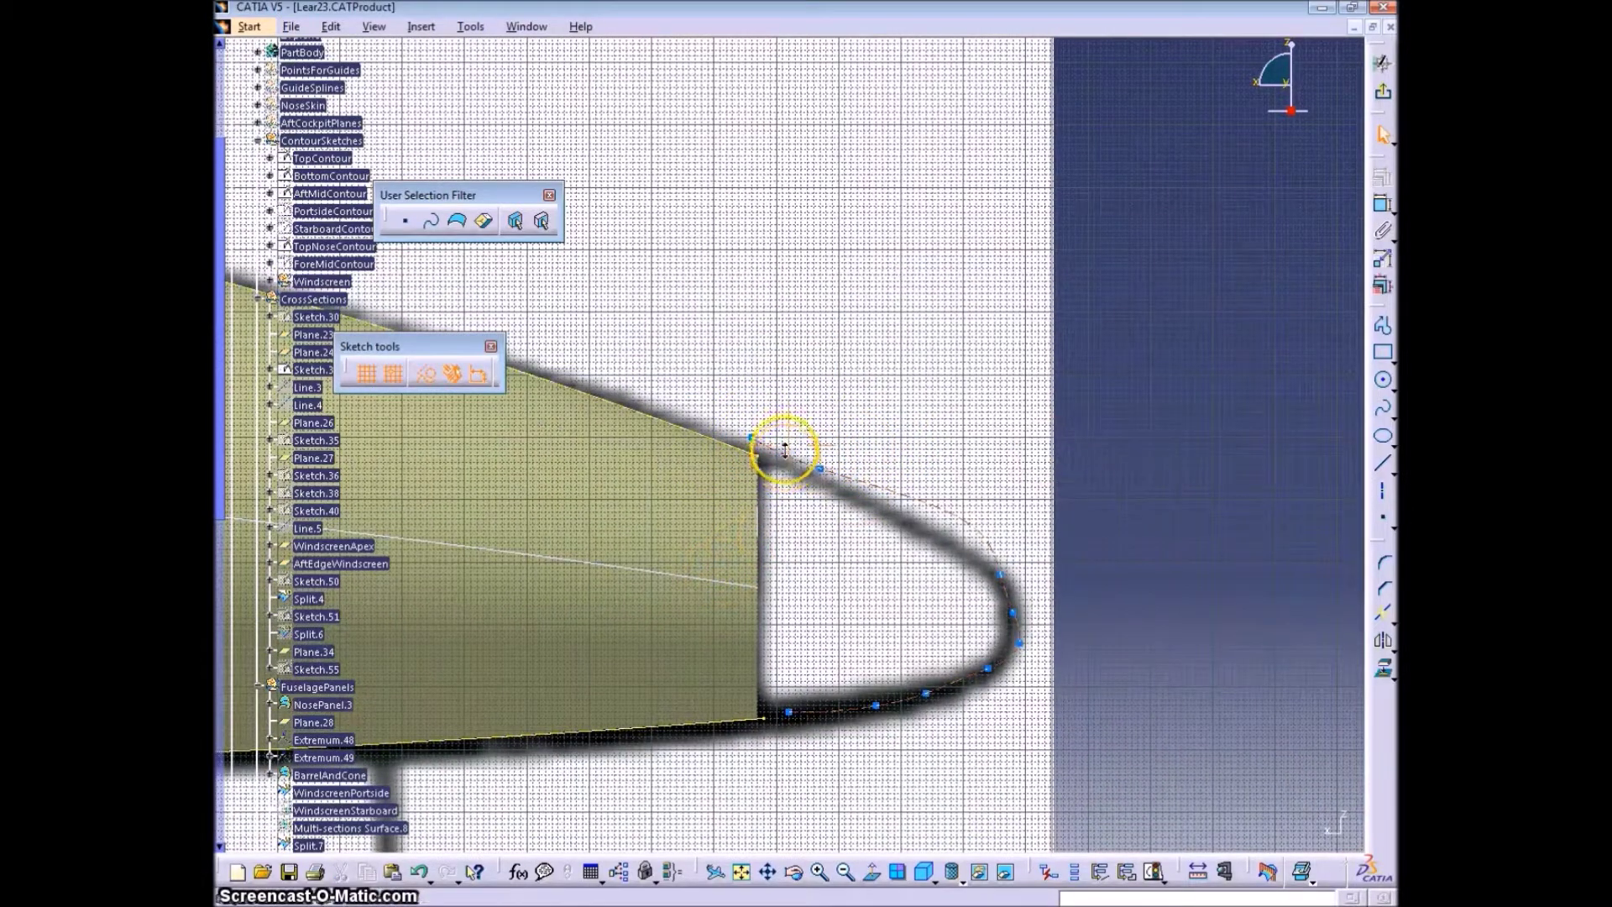
Intersect NosePanel.3's open end with the sketch plane to get reference geometry at its upper and lower corners
{"action": "middle_click_drag", "start_coordinate": [785, 451], "coordinate": [708, 440]}
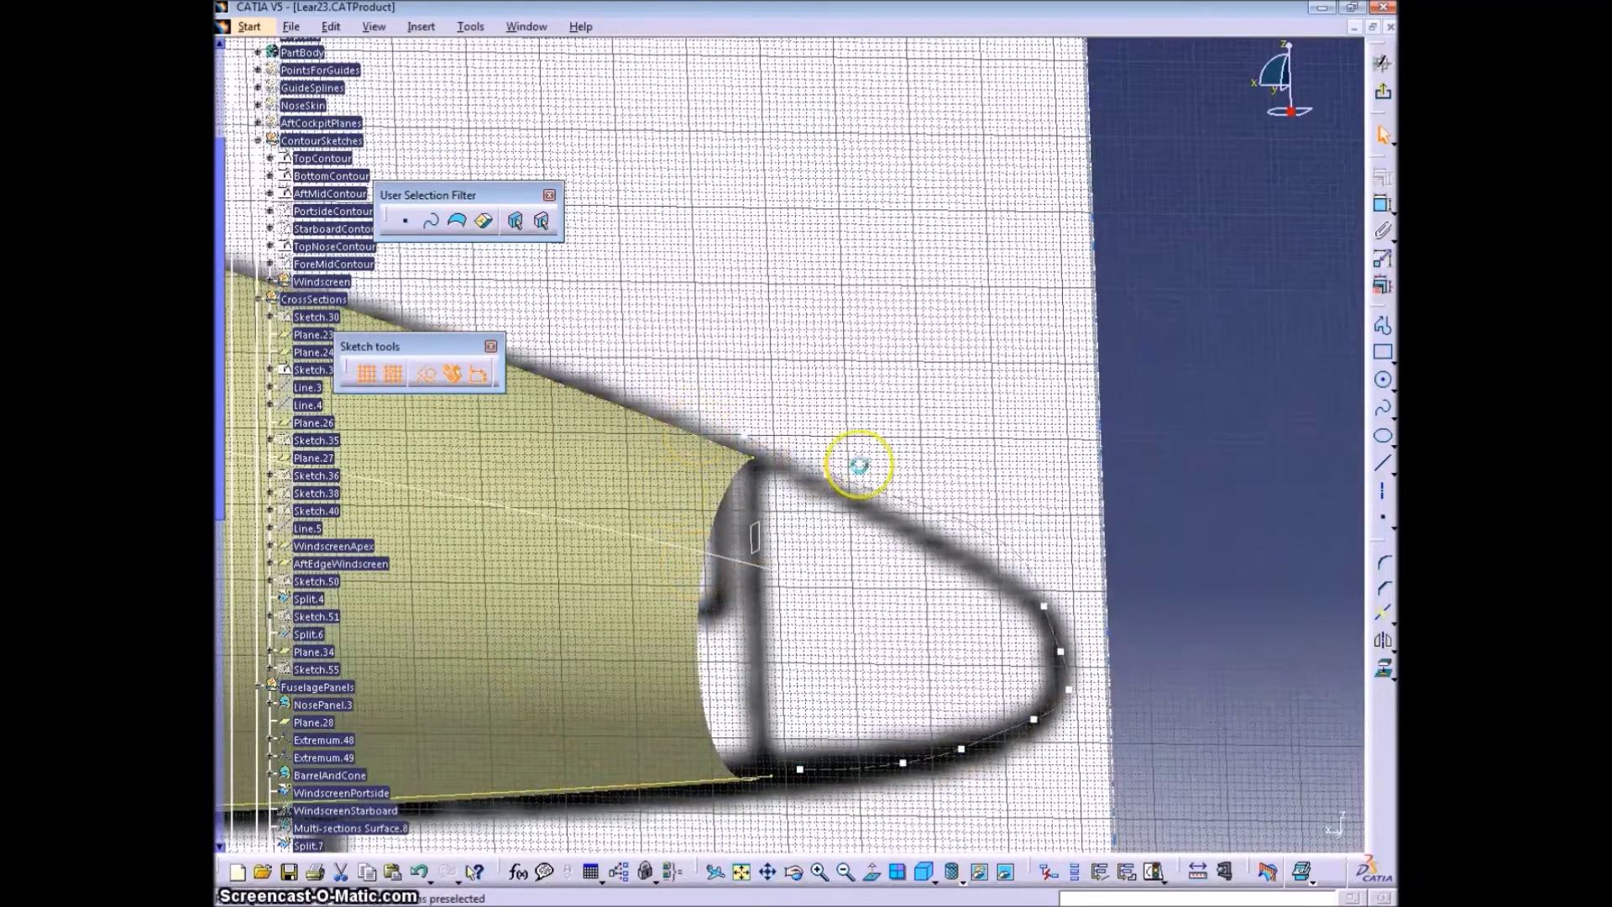
{"action": "middle_click_drag", "start_coordinate": [771, 781], "coordinate": [914, 598]}
{"action": "left_click", "coordinate": [1392, 679]}
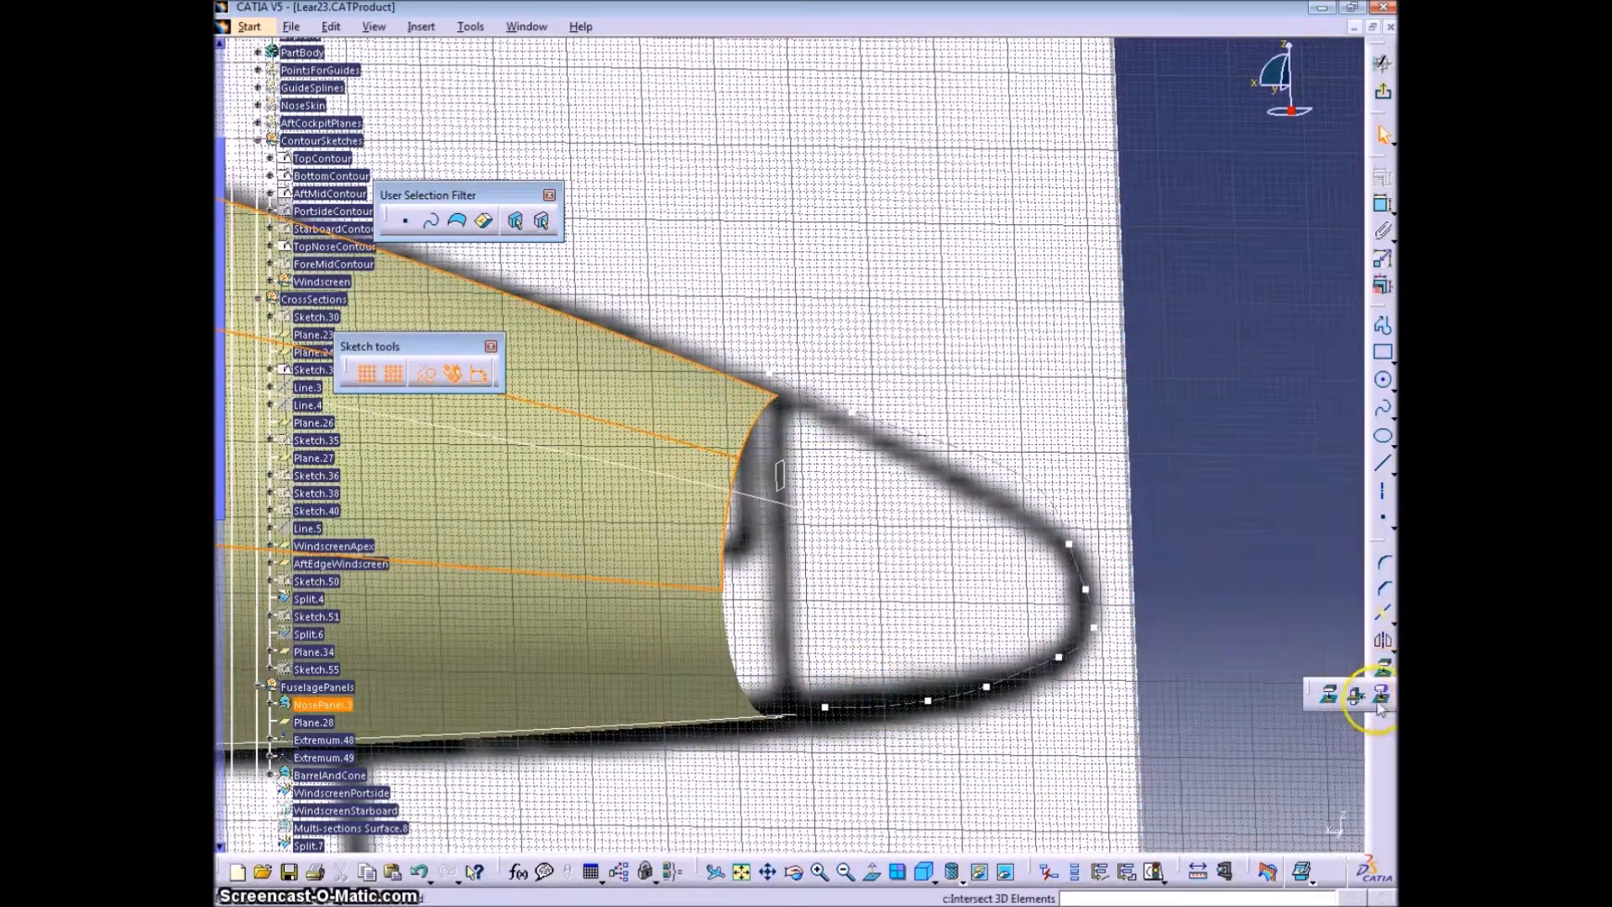
{"action": "left_click", "coordinate": [1356, 695]}
{"action": "middle_click_drag", "start_coordinate": [766, 767], "coordinate": [1039, 722]}
{"action": "left_click", "coordinate": [1380, 670]}
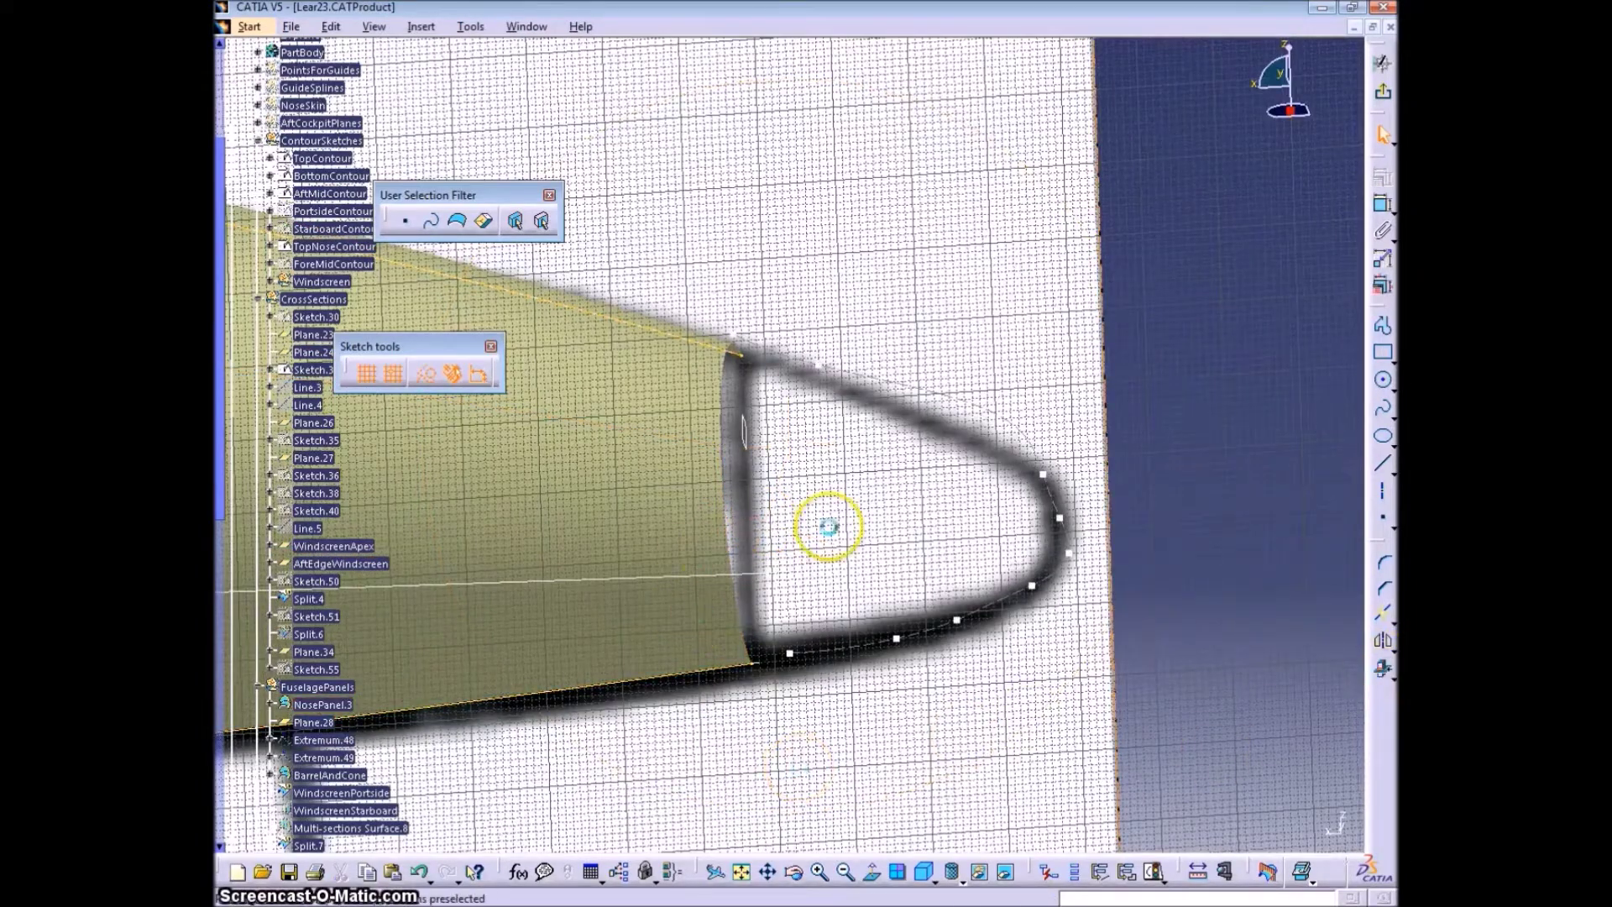
Constrain the spline's upper endpoint coincident with the upper corner of the fuselage panel
{"action": "middle_click_drag", "start_coordinate": [731, 333], "coordinate": [820, 407]}
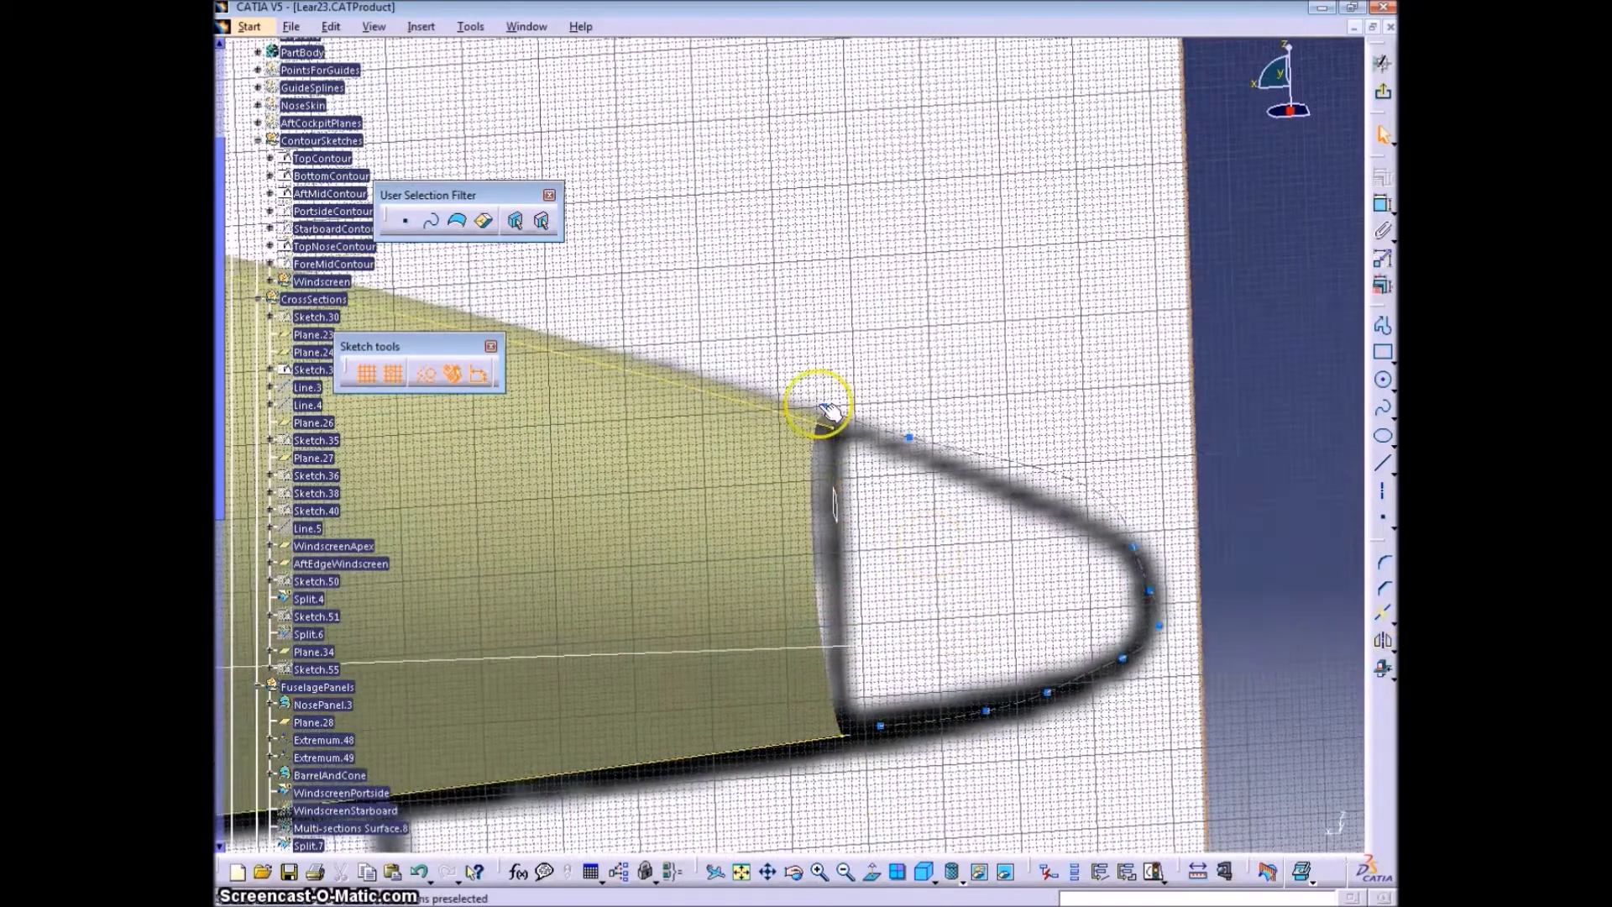
{"action": "left_click", "coordinate": [1379, 209]}
{"action": "right_click", "coordinate": [1044, 343]}
{"action": "left_click", "coordinate": [1117, 568]}
Turn on tangency at CtrlPoint.1 in the spline definition
{"action": "middle_click_drag", "start_coordinate": [933, 571], "coordinate": [819, 340]}
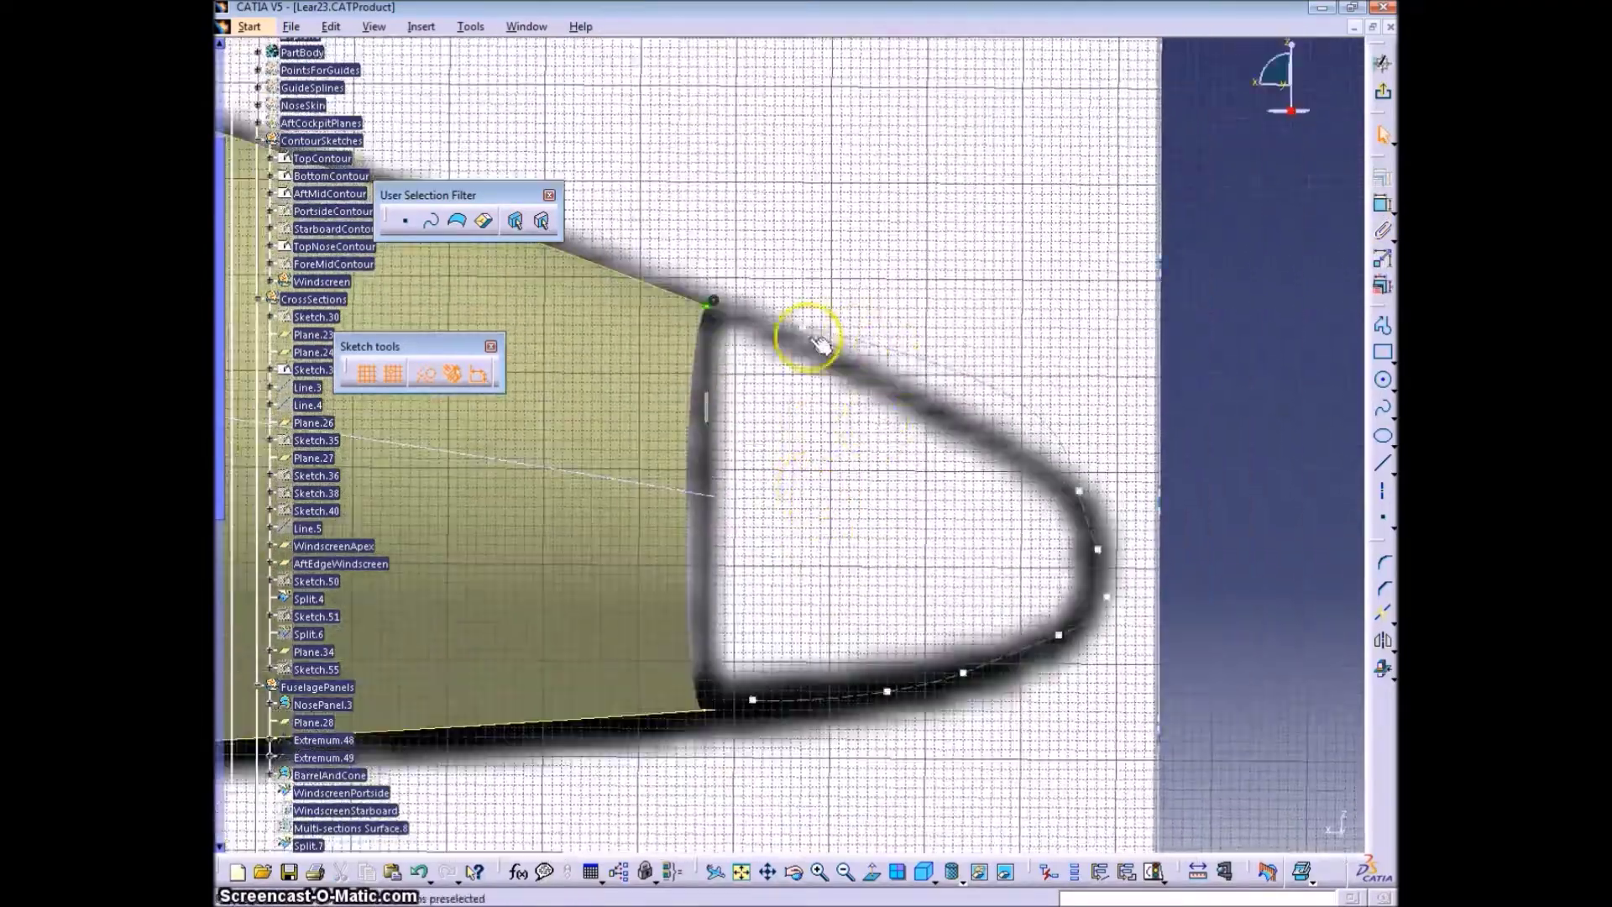
{"action": "middle_click_drag", "start_coordinate": [768, 394], "coordinate": [838, 428]}
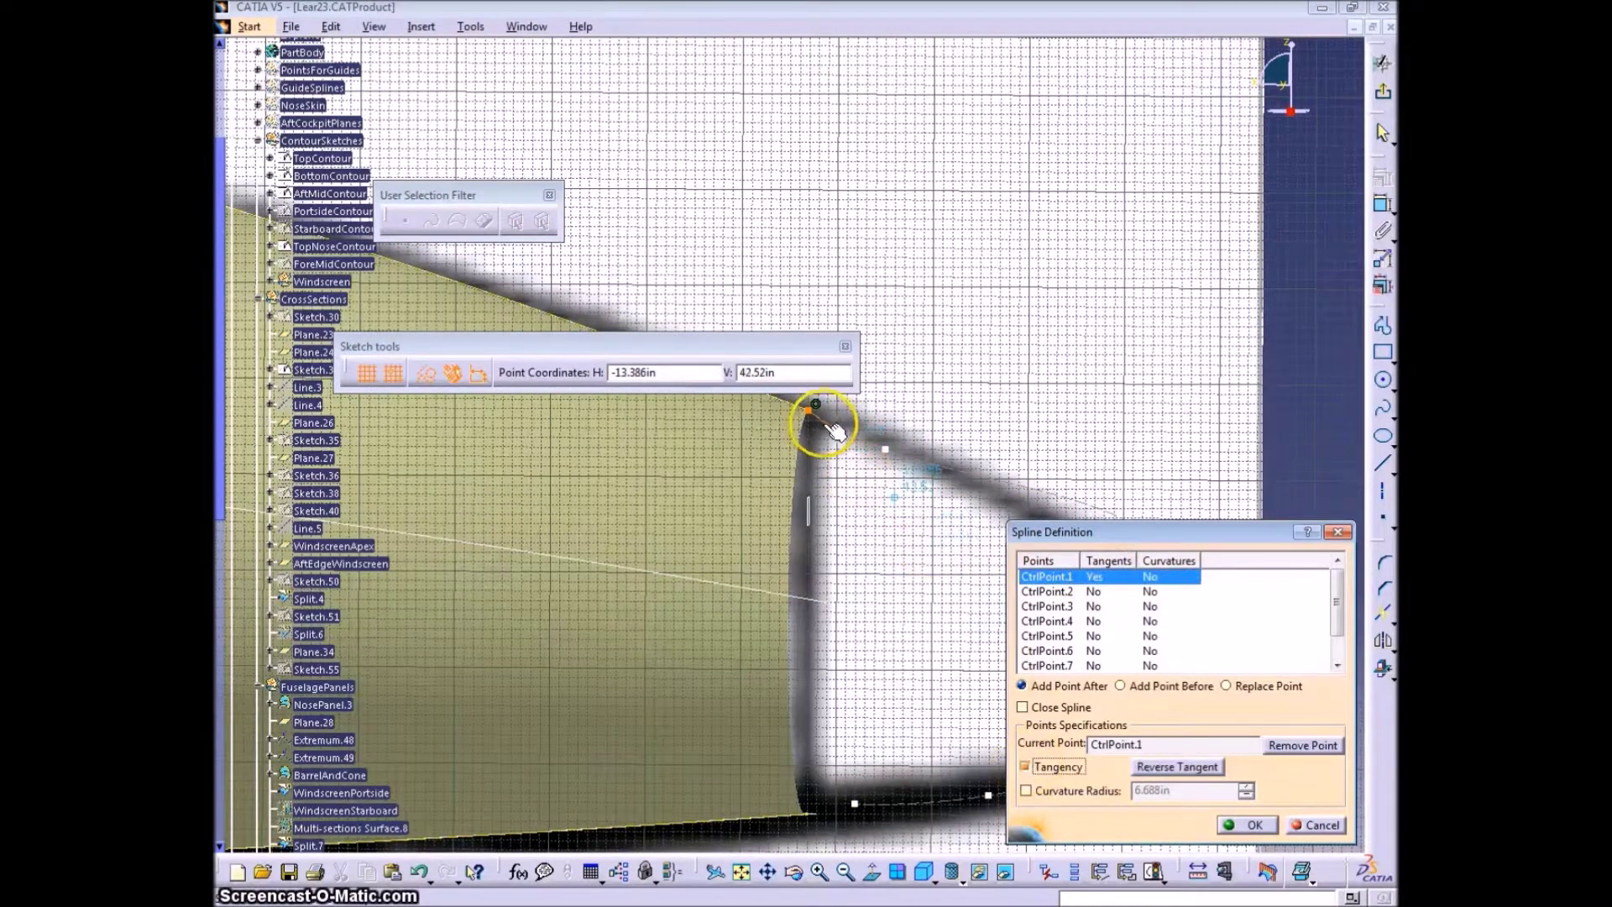
{"action": "left_click", "coordinate": [1241, 821]}
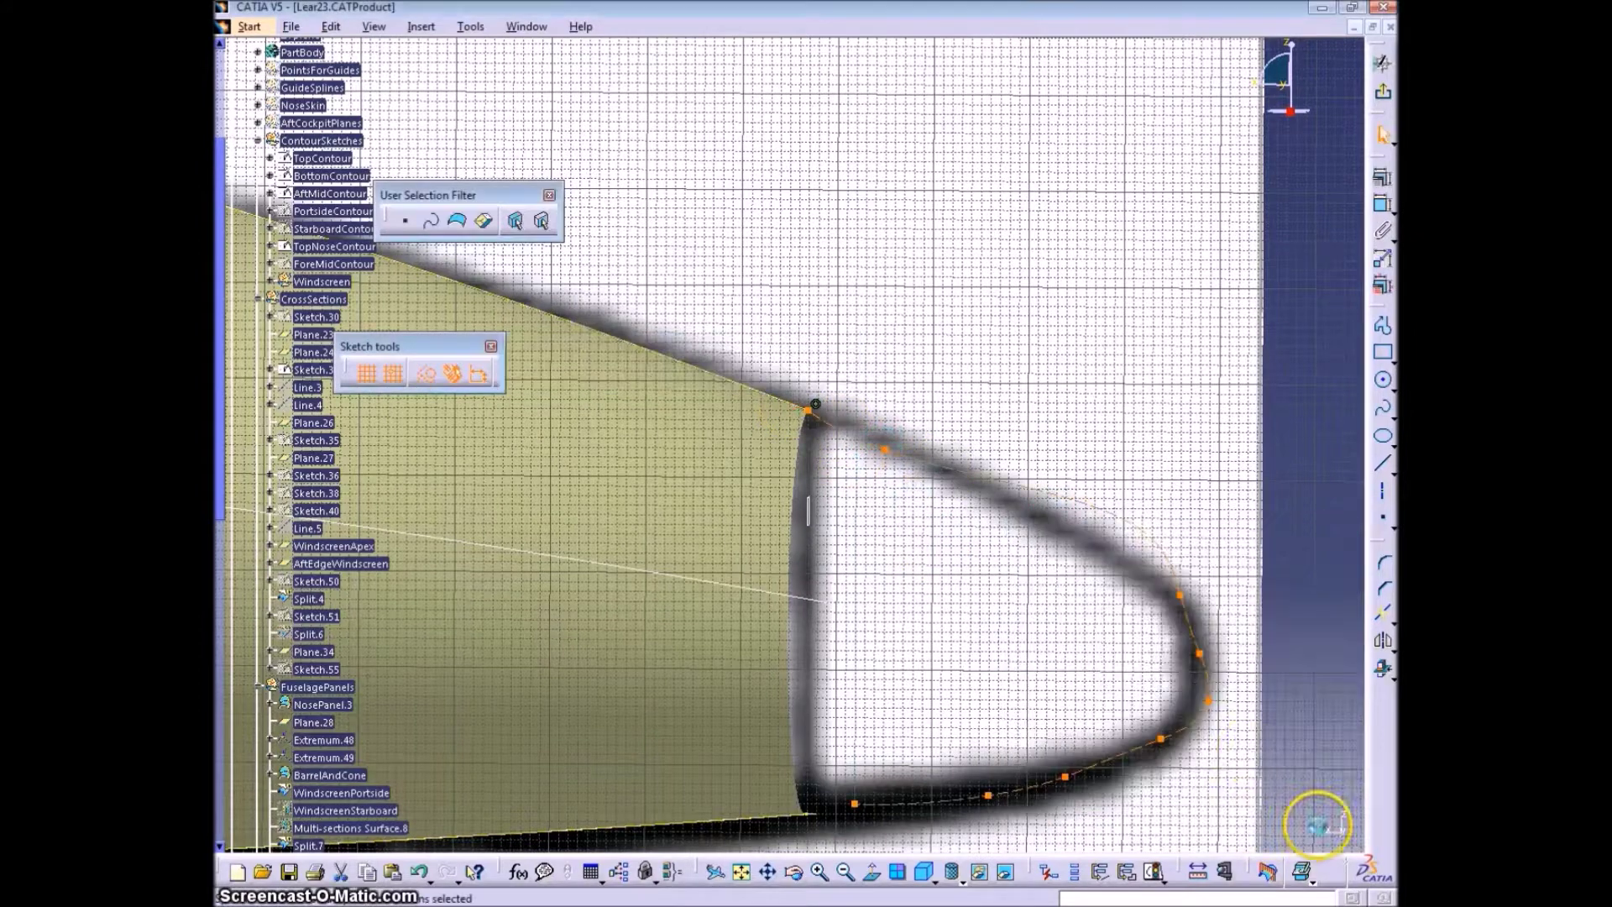
{"action": "double_click", "coordinate": [834, 424]}
{"action": "left_click", "coordinate": [1255, 824]}
Apply a tangency constraint between the spline's upper end tangent and the projected top contour line
{"action": "left_click", "coordinate": [821, 424]}
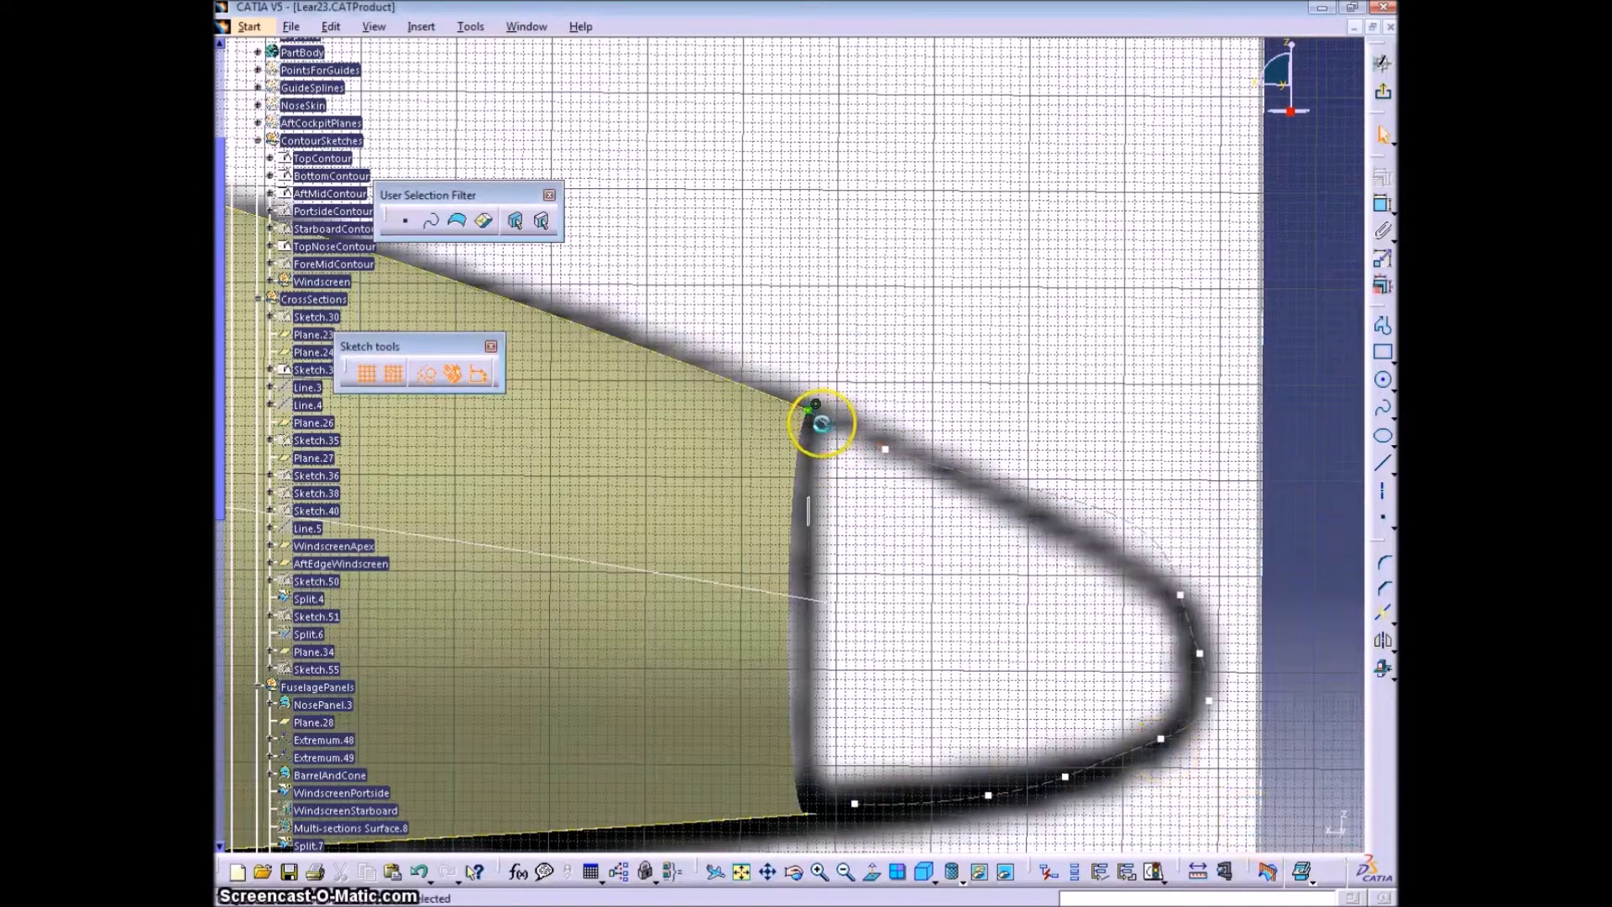
{"action": "right_click", "coordinate": [746, 340]}
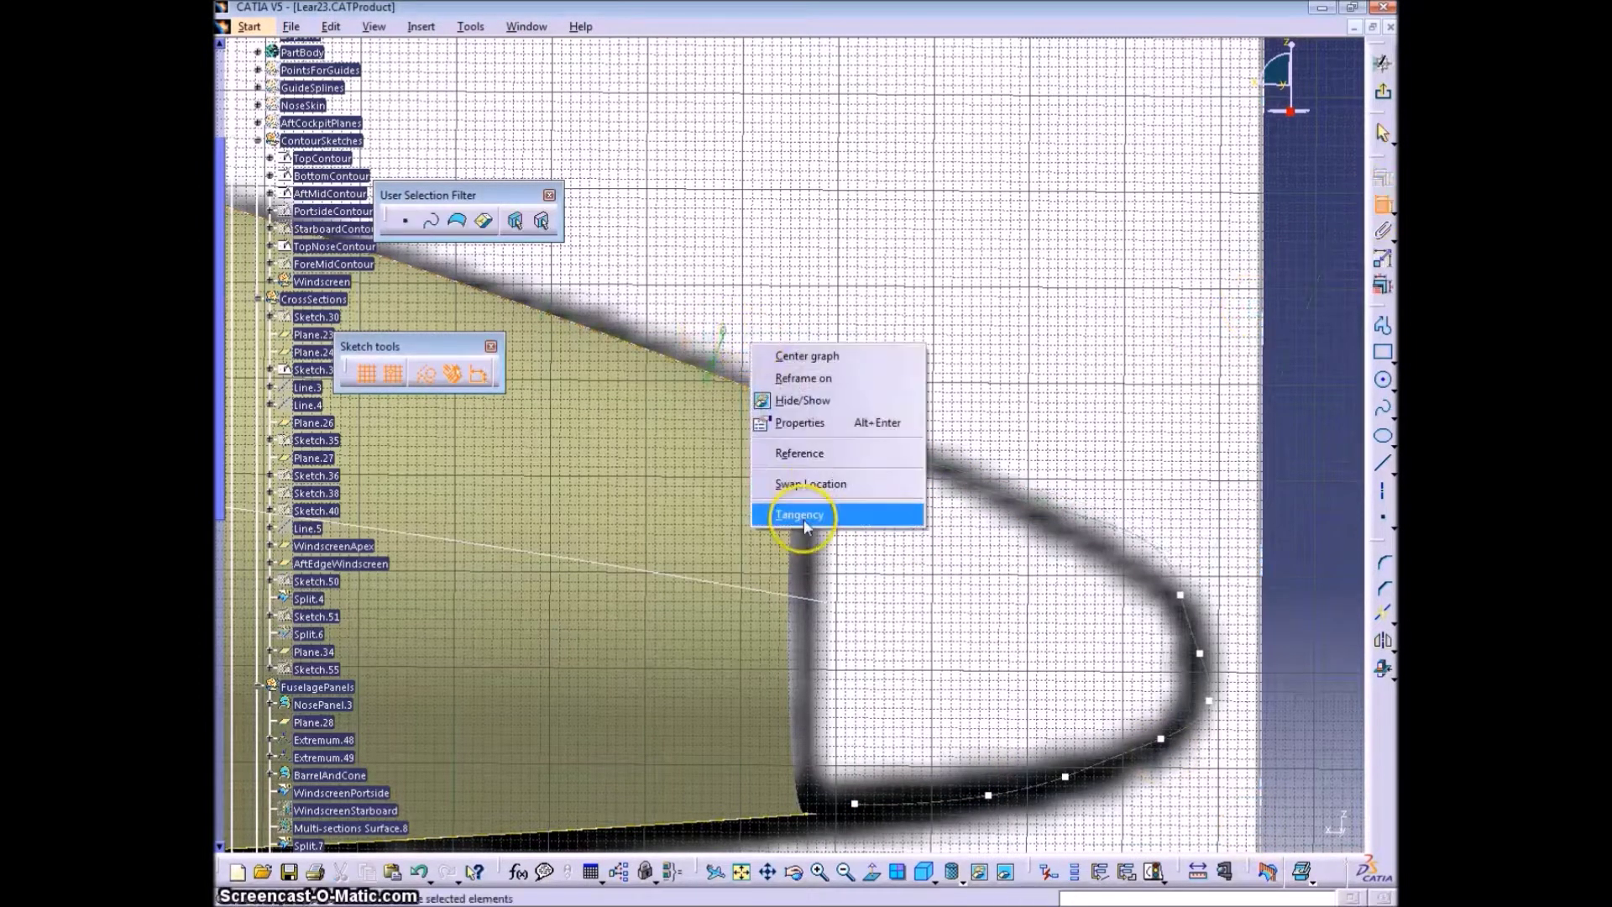
{"action": "left_click", "coordinate": [835, 514]}
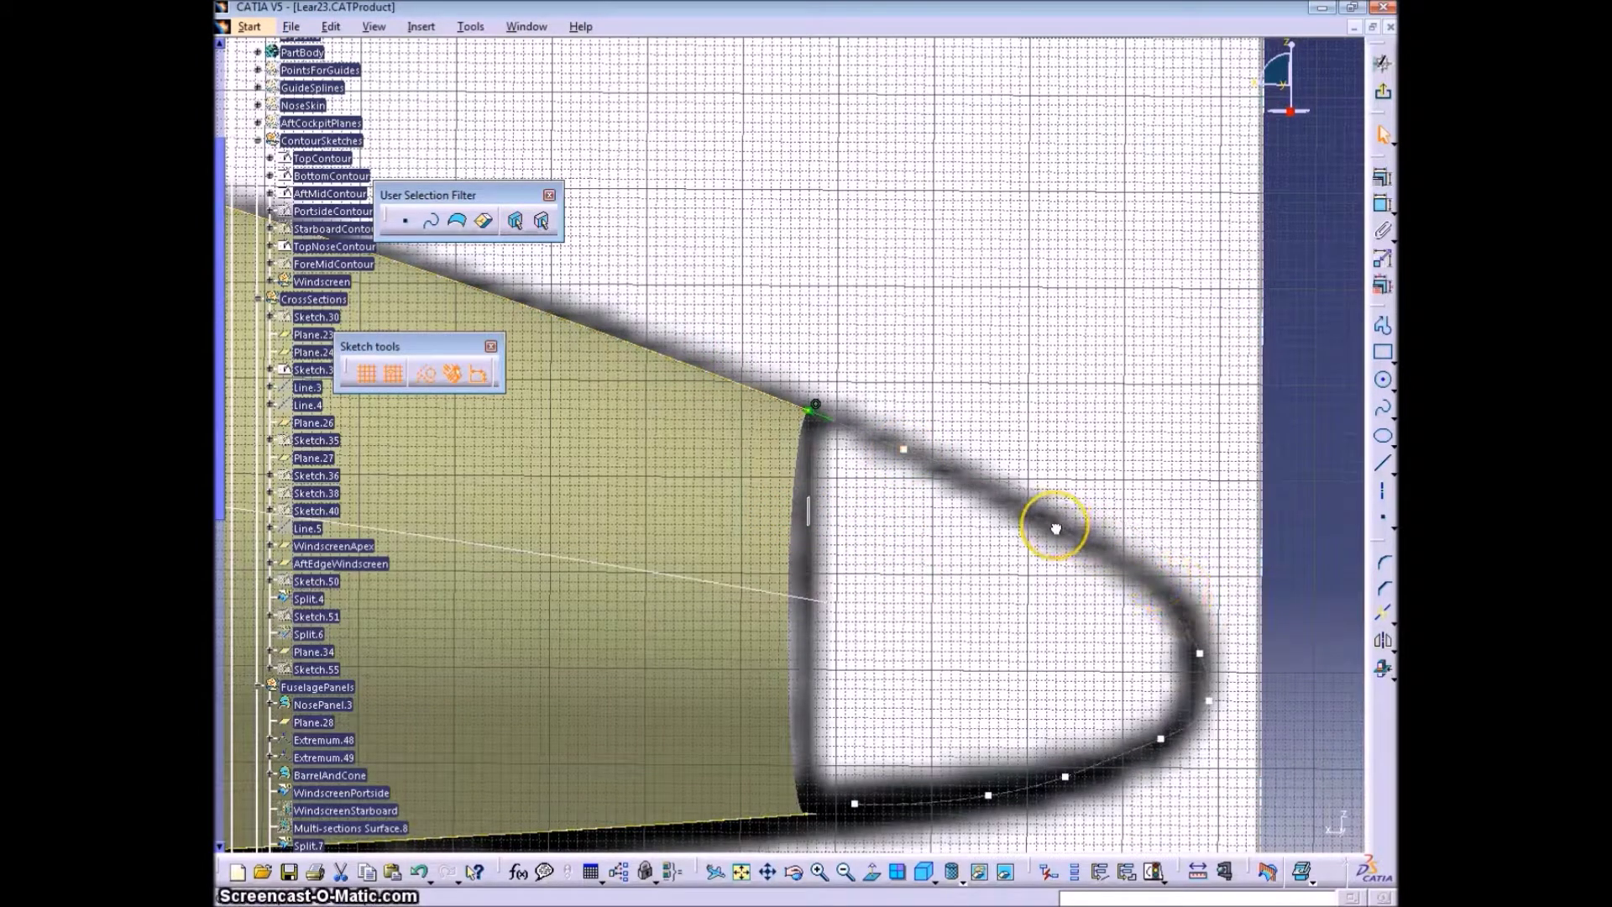
Delete a control point on the spline's lower side and shift its neighbour to follow the pictured nose outline
{"action": "middle_click_drag", "start_coordinate": [1248, 703], "coordinate": [1216, 586]}
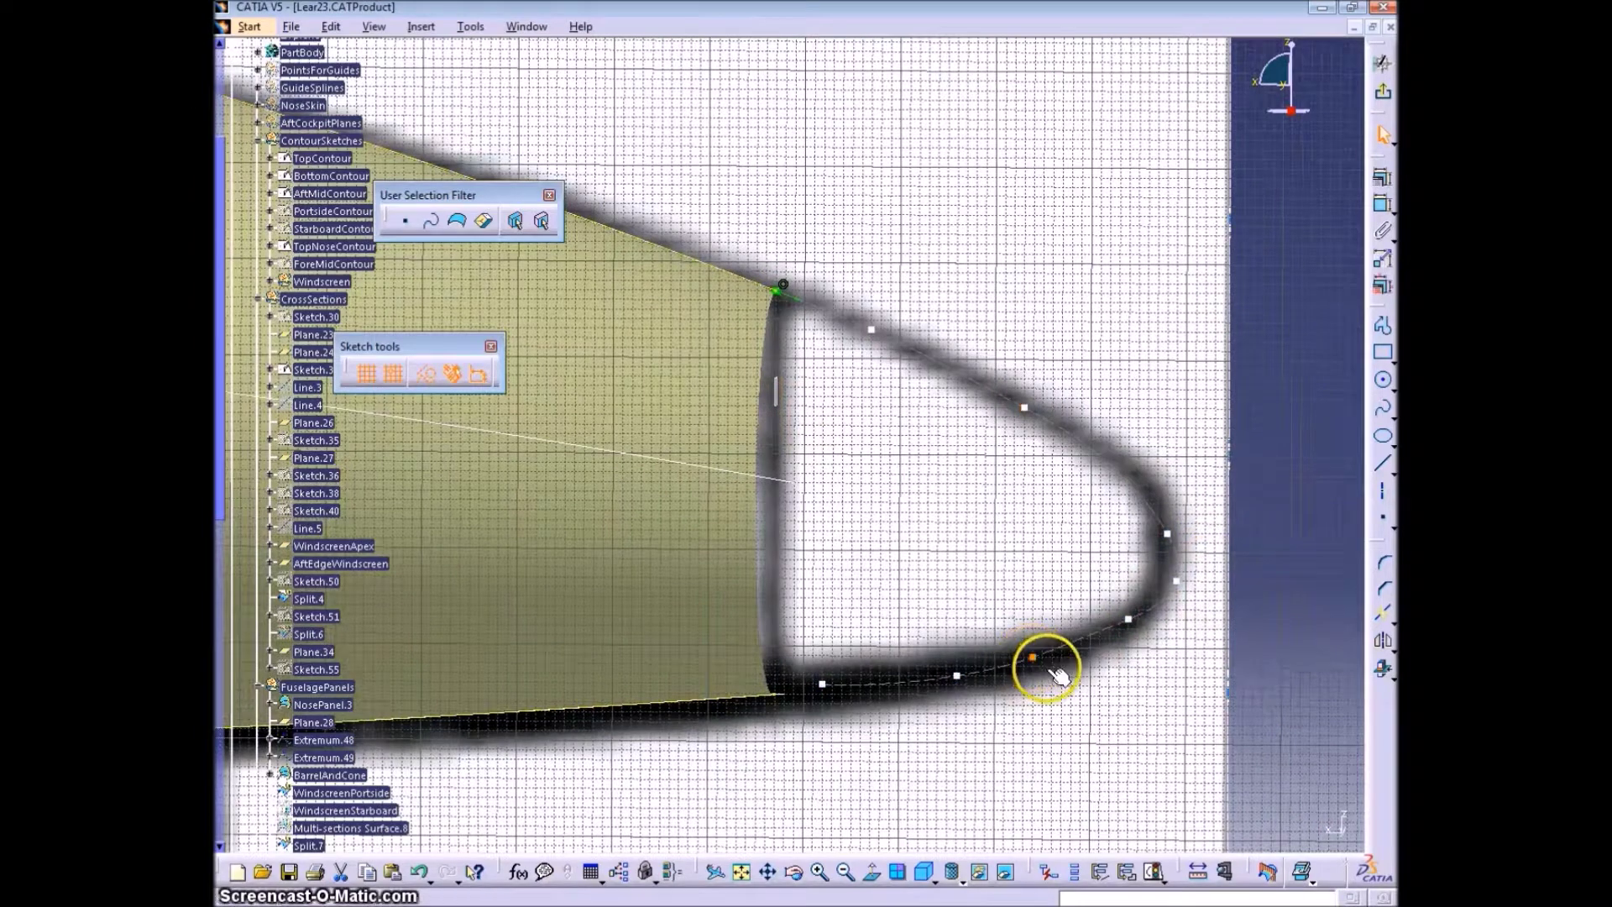
{"action": "key", "text": "Delete"}
{"action": "left_click_drag", "start_coordinate": [1128, 618], "coordinate": [1110, 638]}
Constrain the spline's lower endpoint coincident with the lower corner of the fuselage panel
{"action": "left_click", "coordinate": [824, 686]}
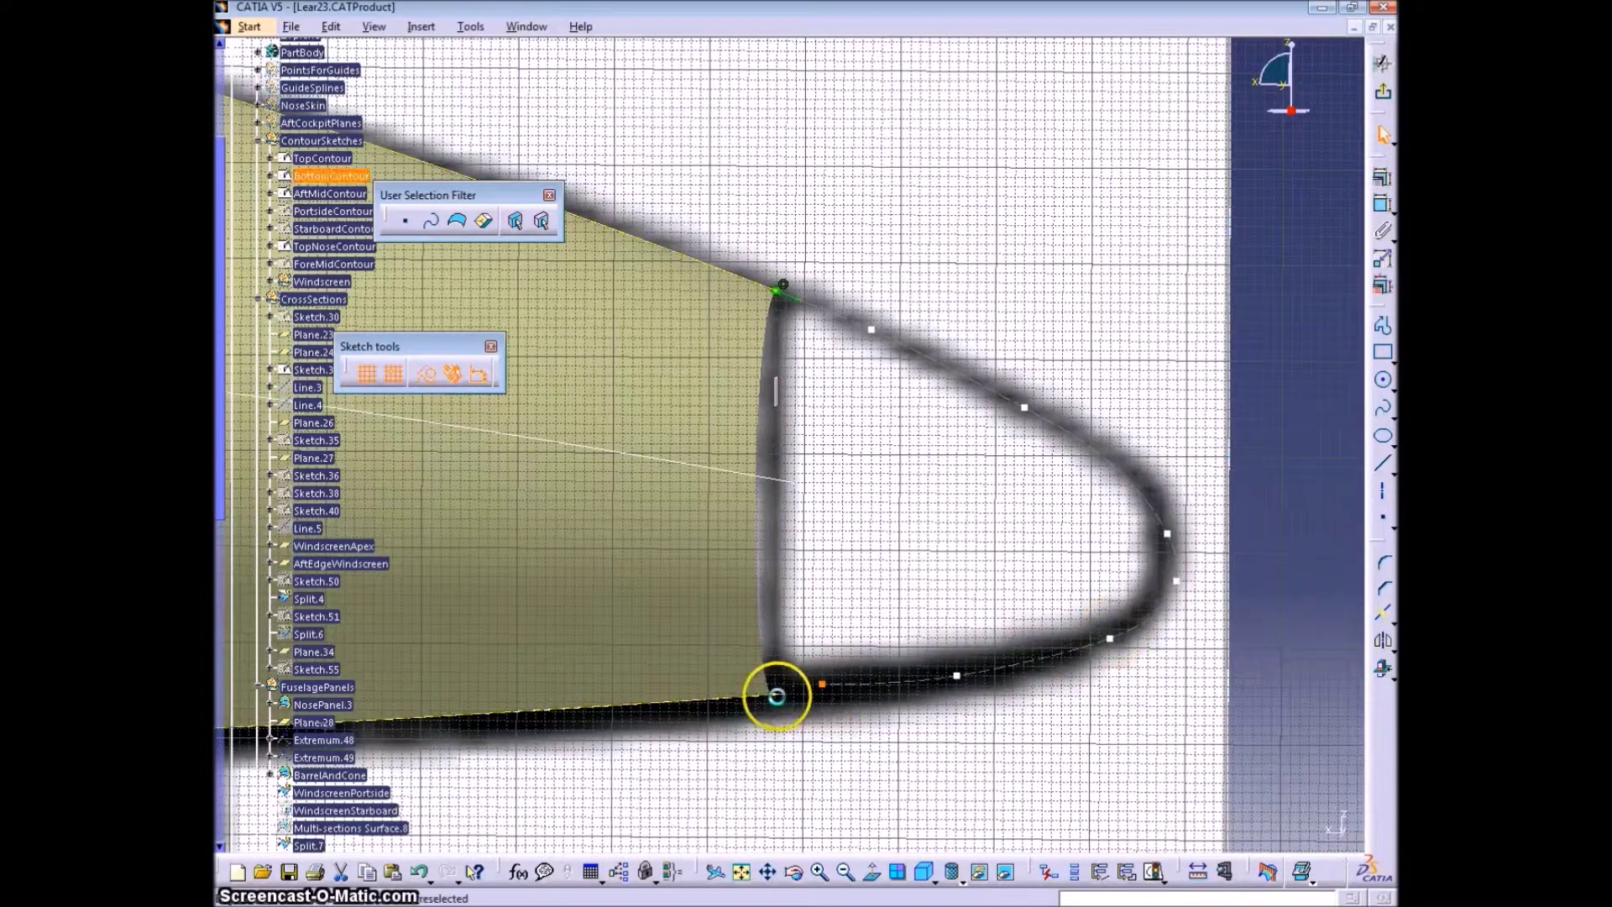
{"action": "left_click", "coordinate": [1382, 204]}
{"action": "right_click", "coordinate": [870, 544]}
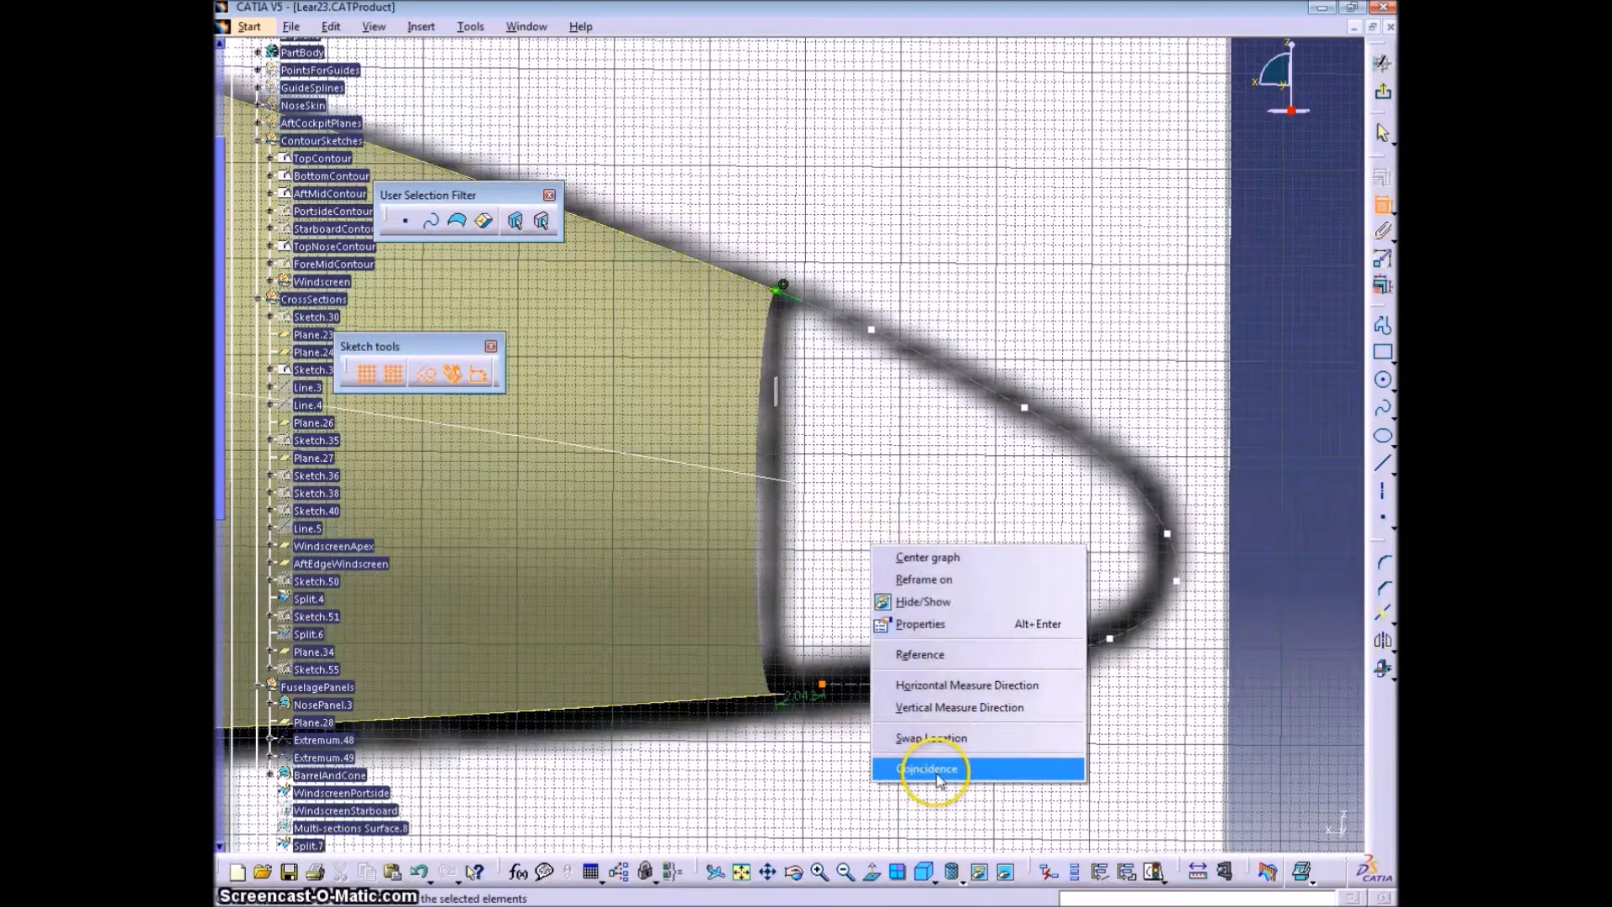
{"action": "left_click", "coordinate": [934, 767]}
Turn on tangency at CtrlPoint.9 in the spline definition
{"action": "double_click", "coordinate": [822, 692]}
{"action": "left_click", "coordinate": [1061, 667]}
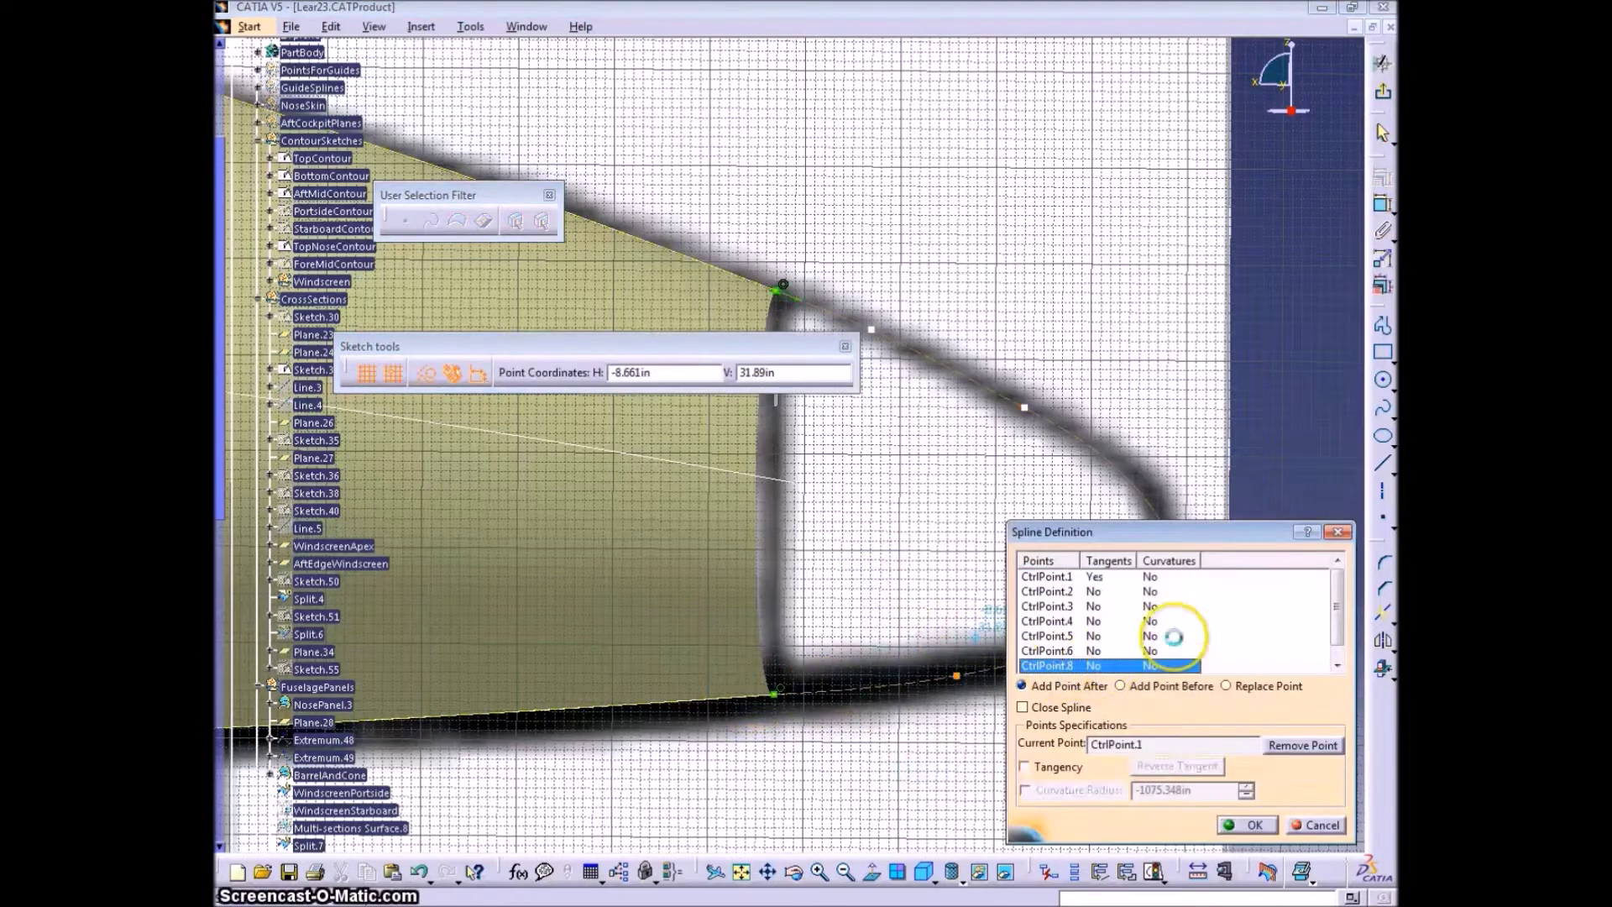
{"action": "left_click_drag", "start_coordinate": [1337, 596], "coordinate": [1330, 652]}
{"action": "left_click", "coordinate": [1097, 667]}
{"action": "left_click", "coordinate": [1023, 766]}
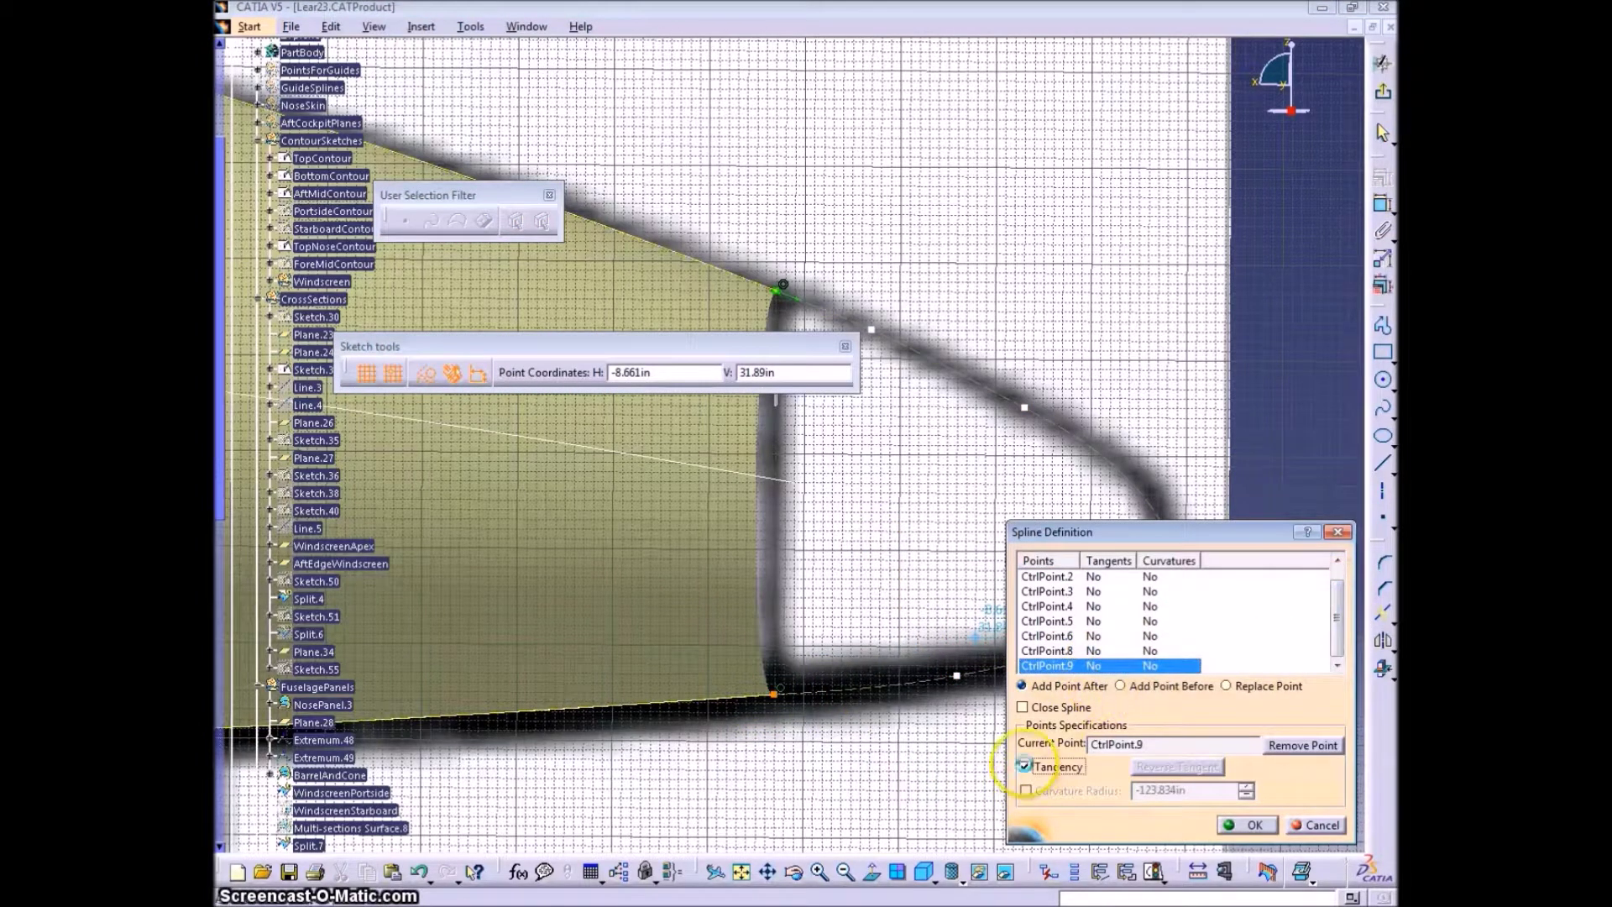
{"action": "left_click", "coordinate": [1247, 824]}
Hide the projected bottom edge and the BottomContour sketch at the lower corner of the fuselage panel
{"action": "mouse_move", "coordinate": [758, 695]}
{"action": "middle_mouse_down"}
{"action": "mouse_move", "coordinate": [806, 640]}
{"action": "mouse_move", "coordinate": [817, 652]}
{"action": "middle_mouse_up"}
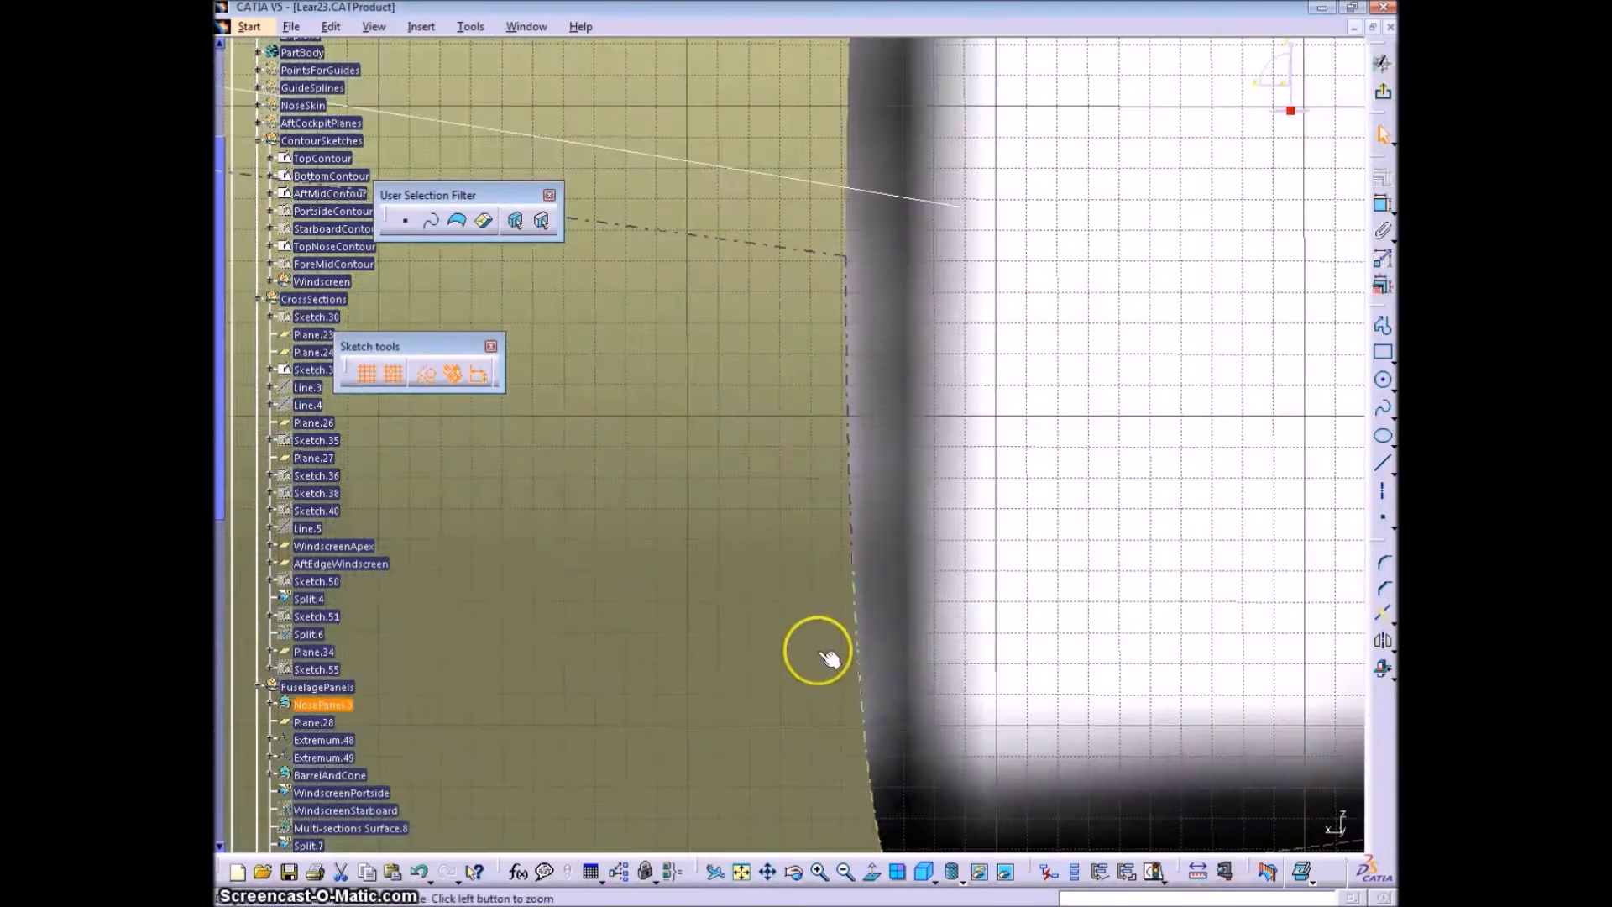
{"action": "middle_click", "coordinate": [816, 654]}
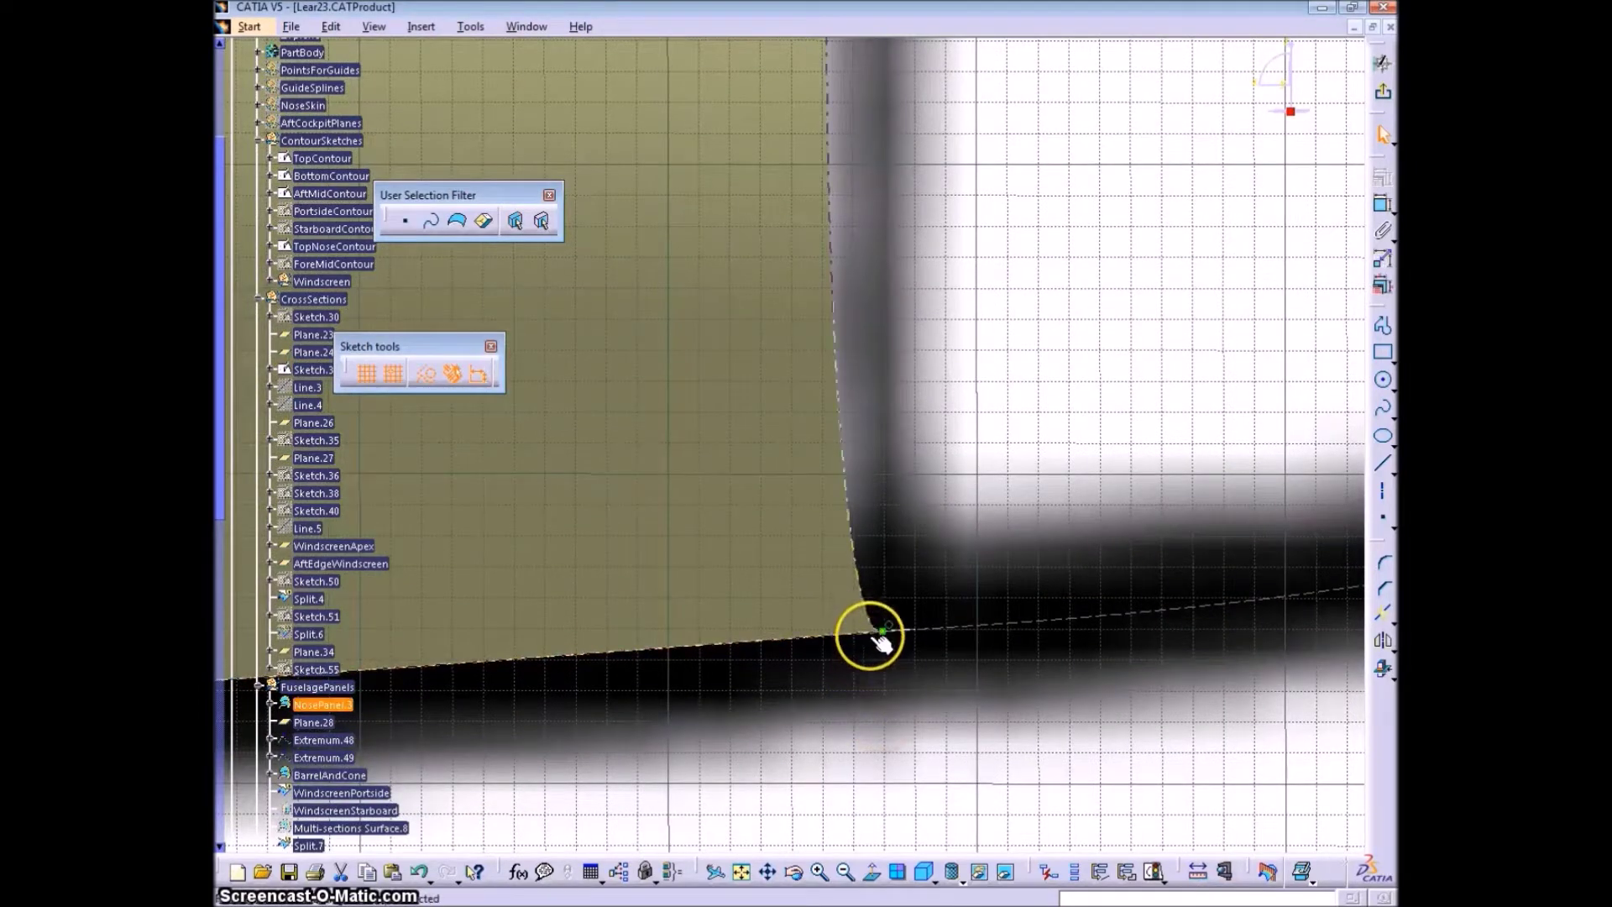
{"action": "middle_click_drag", "start_coordinate": [925, 691], "coordinate": [847, 527]}
{"action": "right_click", "coordinate": [837, 522]}
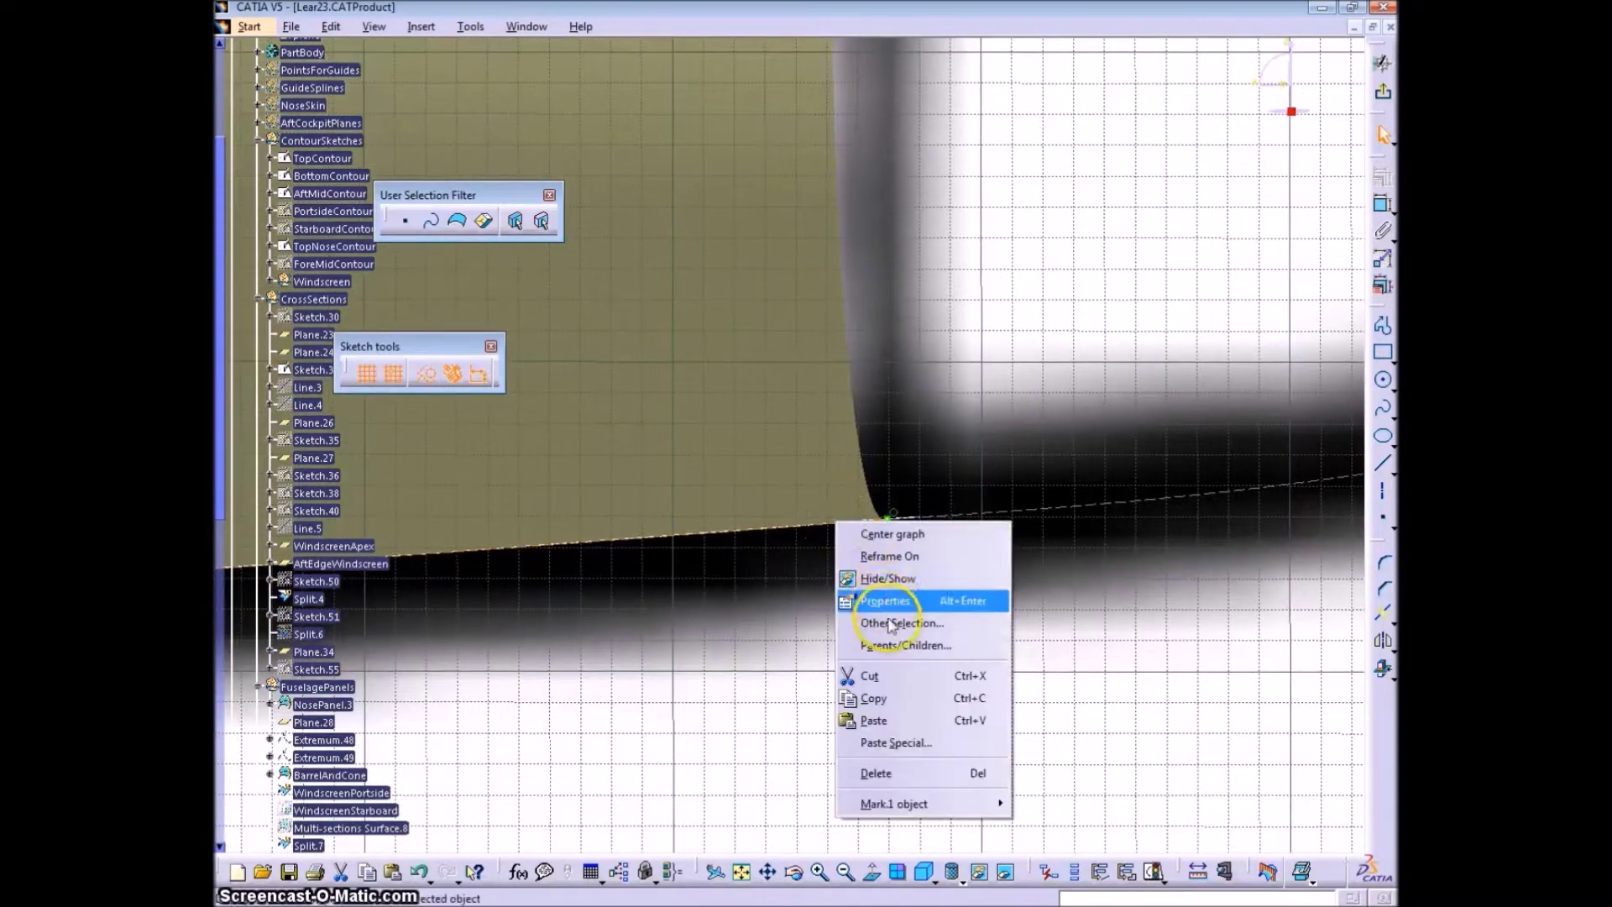
{"action": "left_click", "coordinate": [886, 578]}
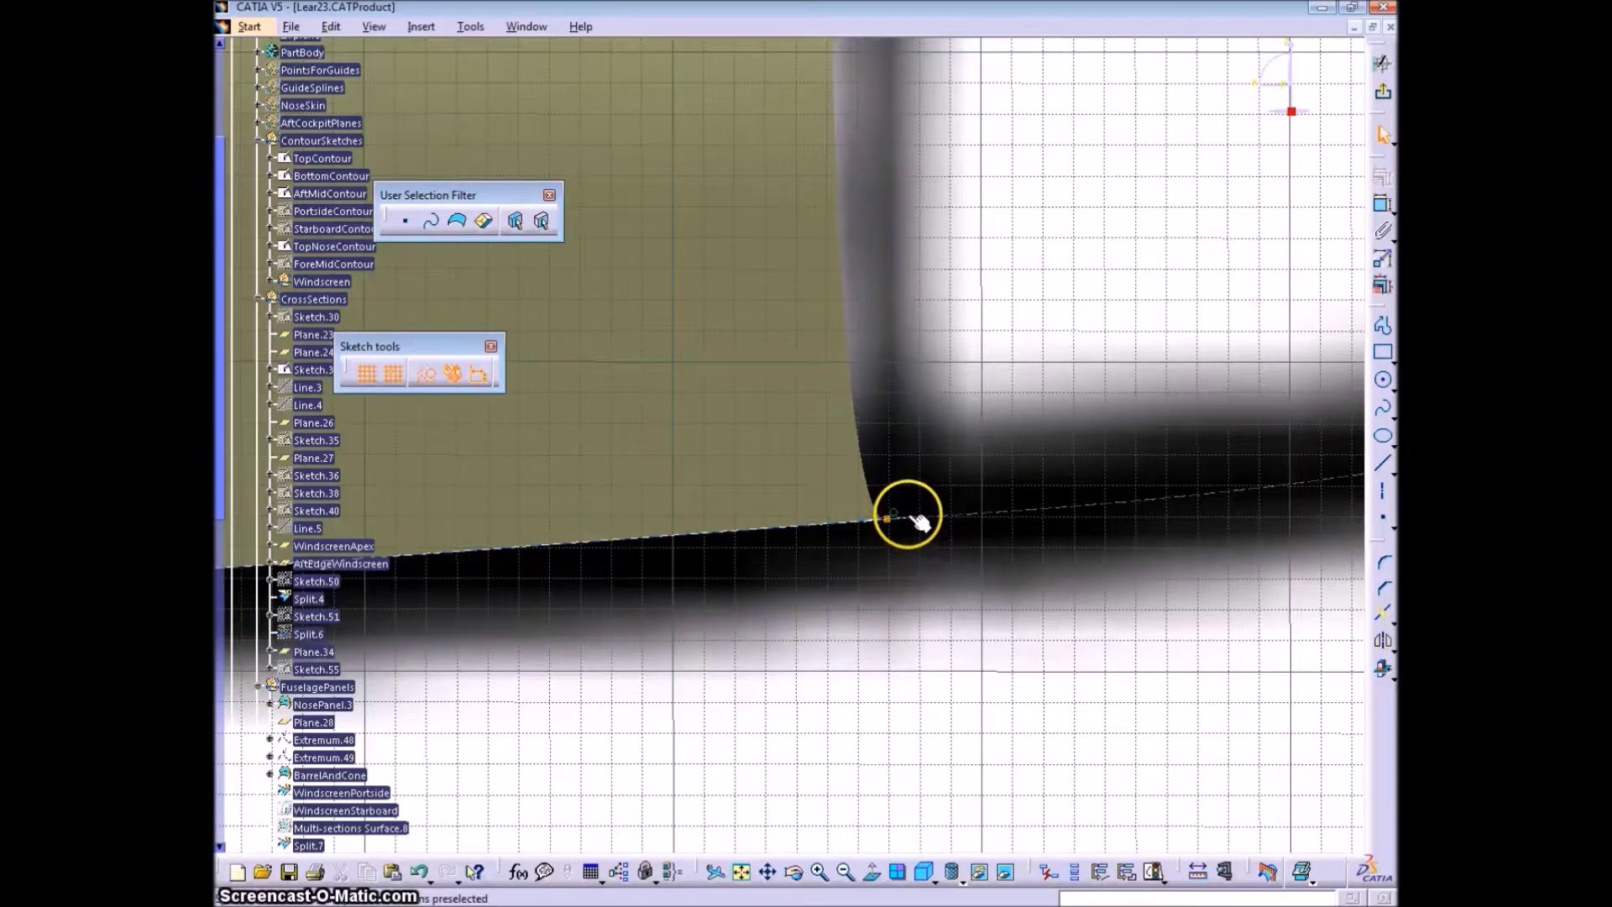
{"action": "left_click", "coordinate": [911, 517]}
{"action": "middle_click_drag", "start_coordinate": [871, 595], "coordinate": [872, 502], "text": "ctrl"}
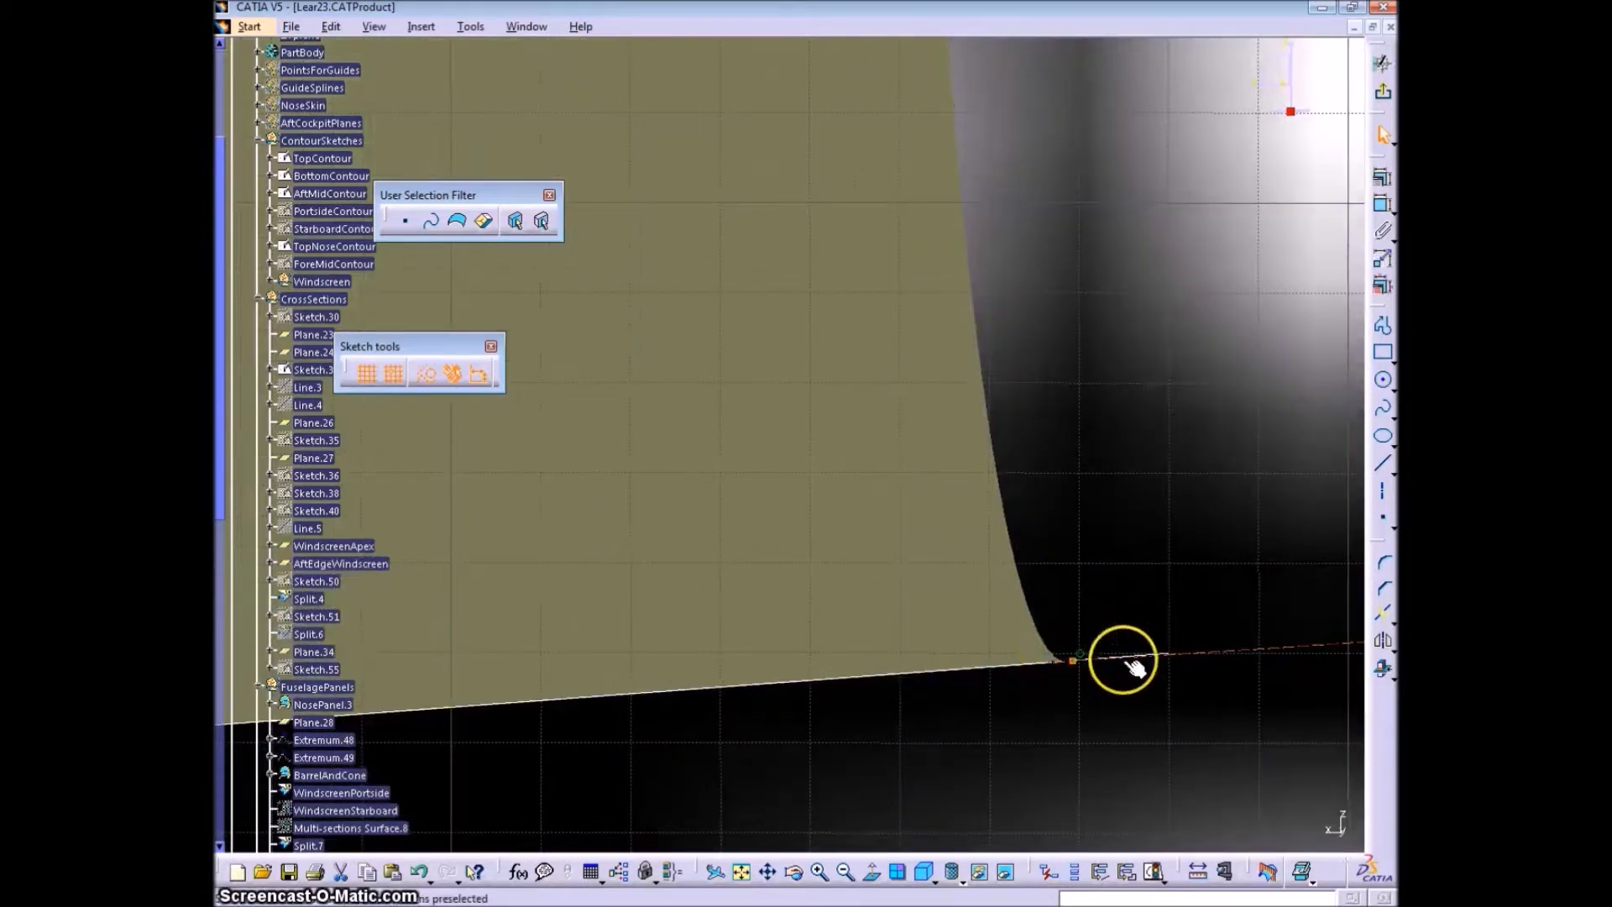
{"action": "right_click", "coordinate": [1159, 653]}
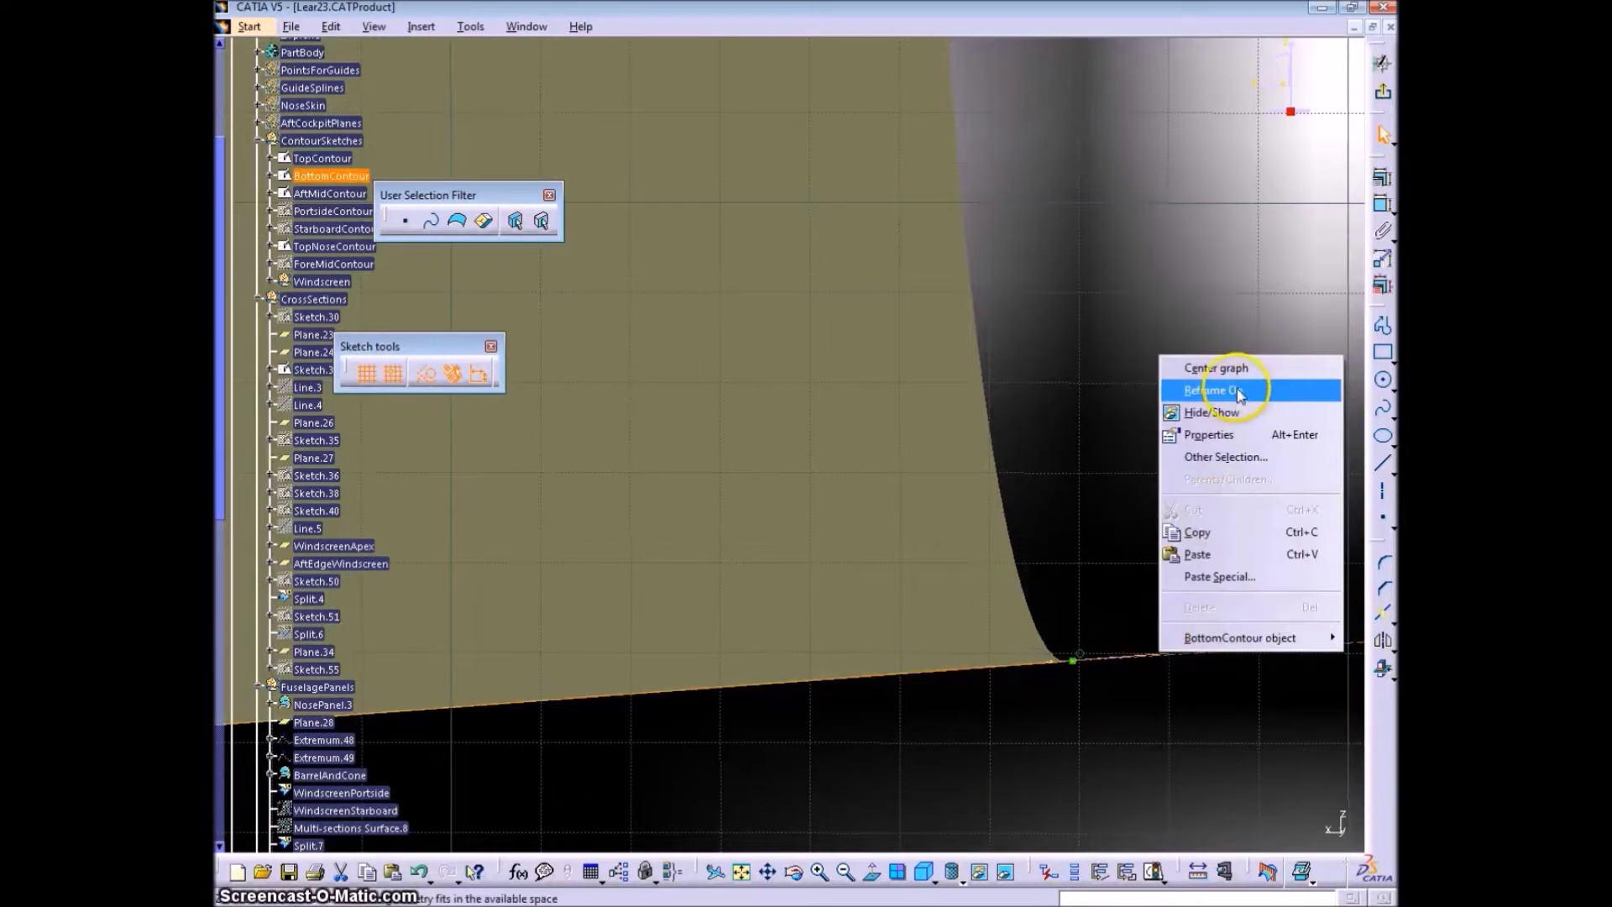
{"action": "left_click", "coordinate": [1236, 413]}
Expand the use-edges of Sketch.59 and restore the visibility of its projected intersection geometry
{"action": "middle_click_drag", "start_coordinate": [832, 712], "coordinate": [834, 730], "text": "ctrl"}
{"action": "scroll", "coordinate": [928, 670], "scroll_direction": "down", "scroll_amount": 3}
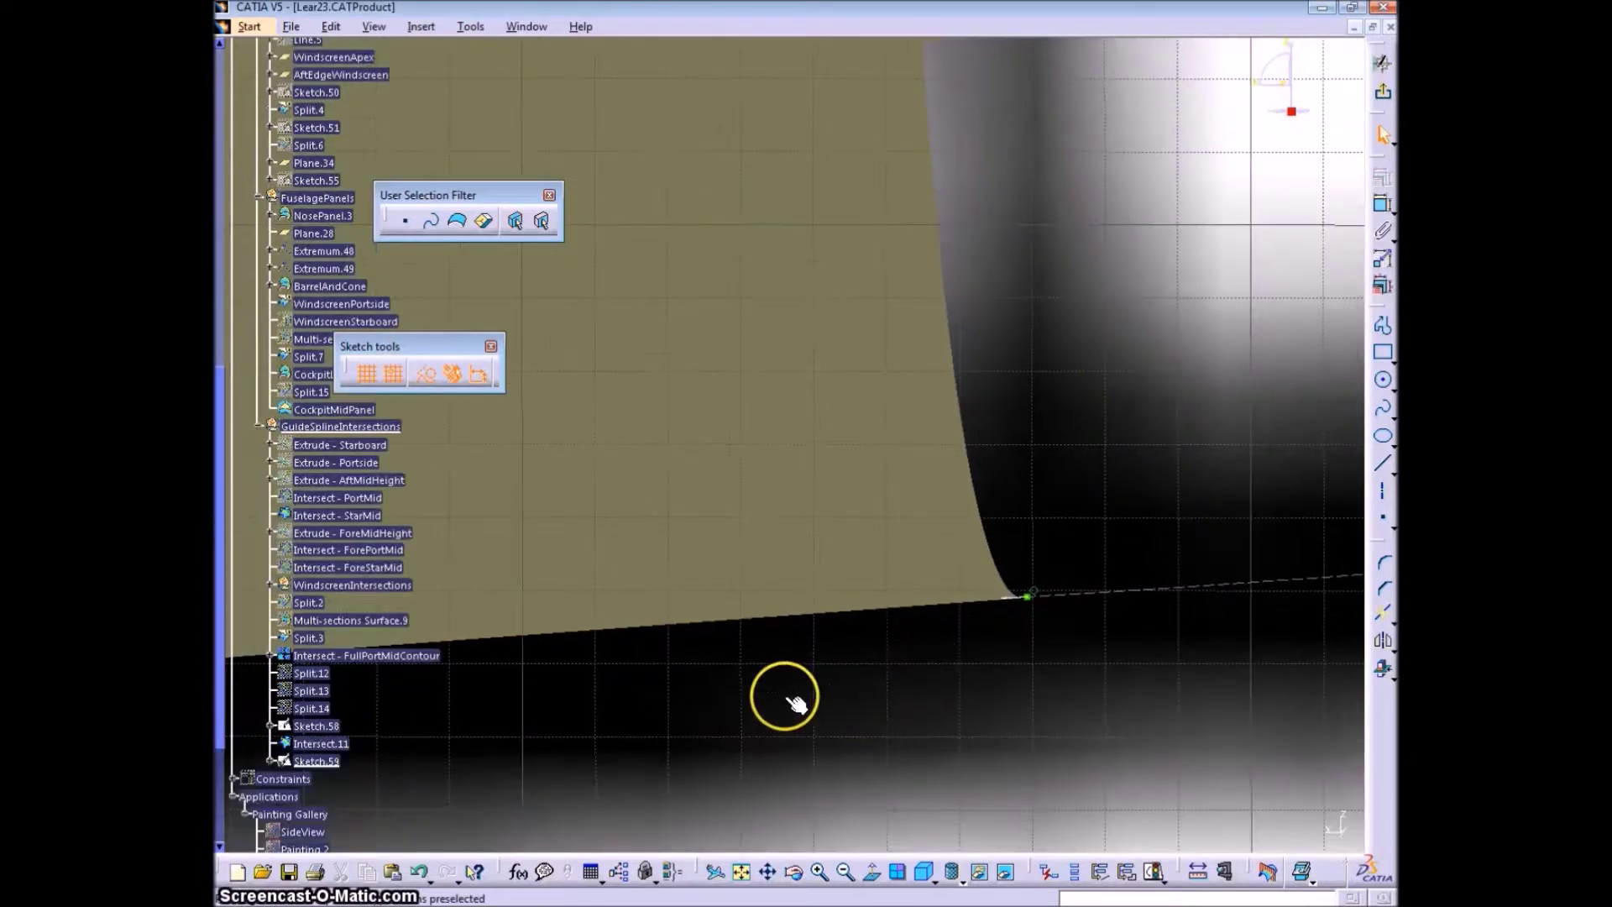
{"action": "left_click", "coordinate": [269, 761]}
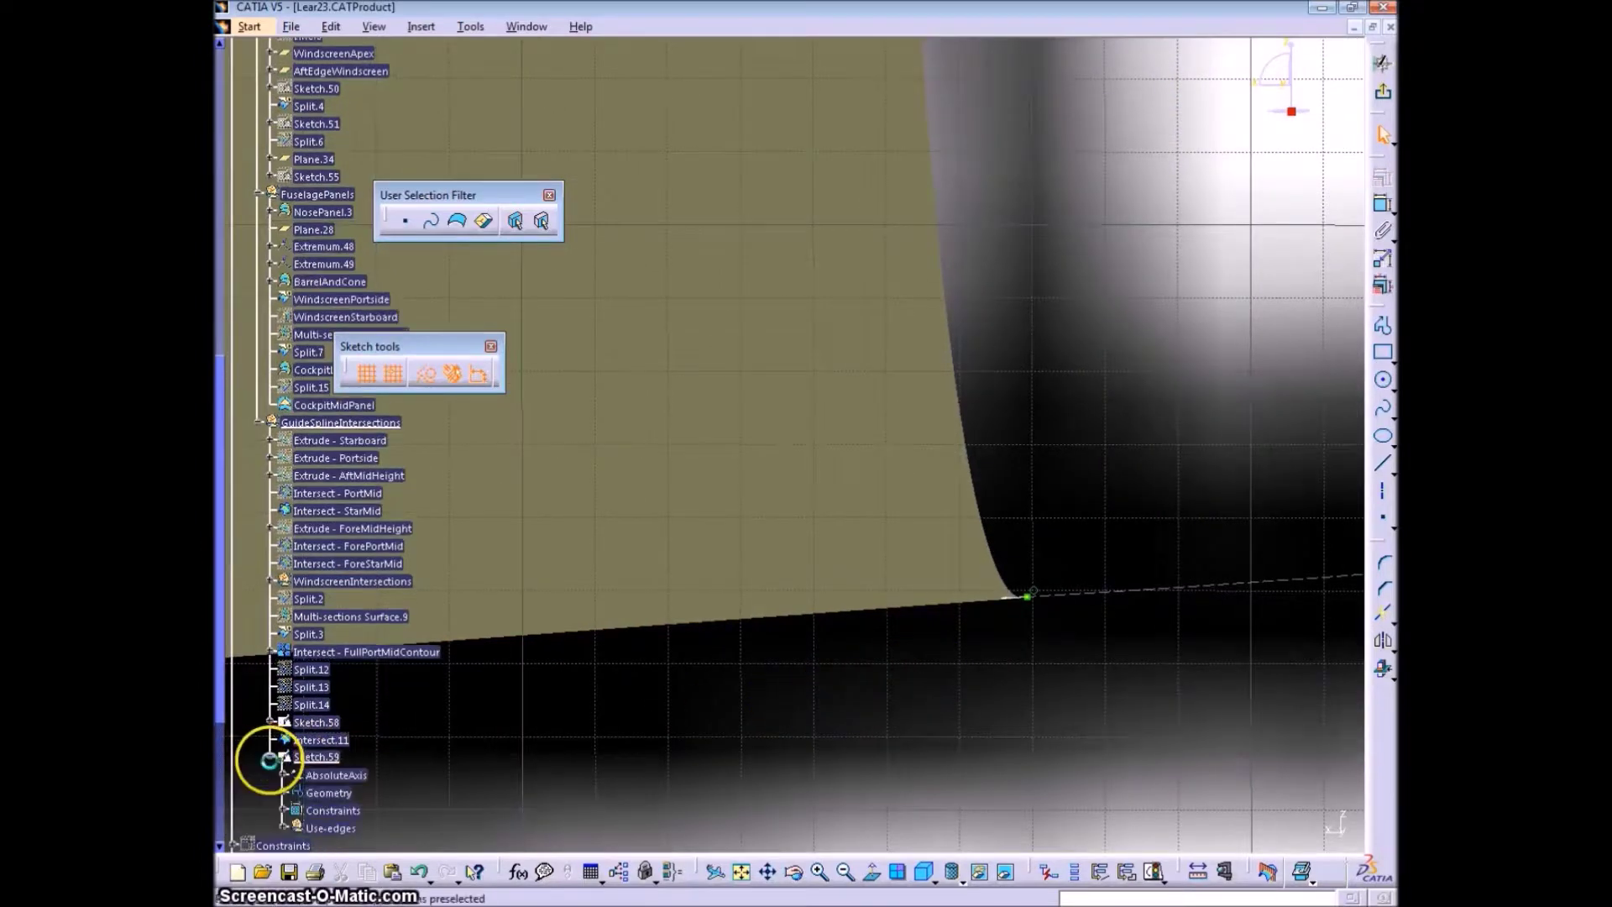
{"action": "left_click", "coordinate": [284, 828]}
{"action": "right_click", "coordinate": [353, 831]}
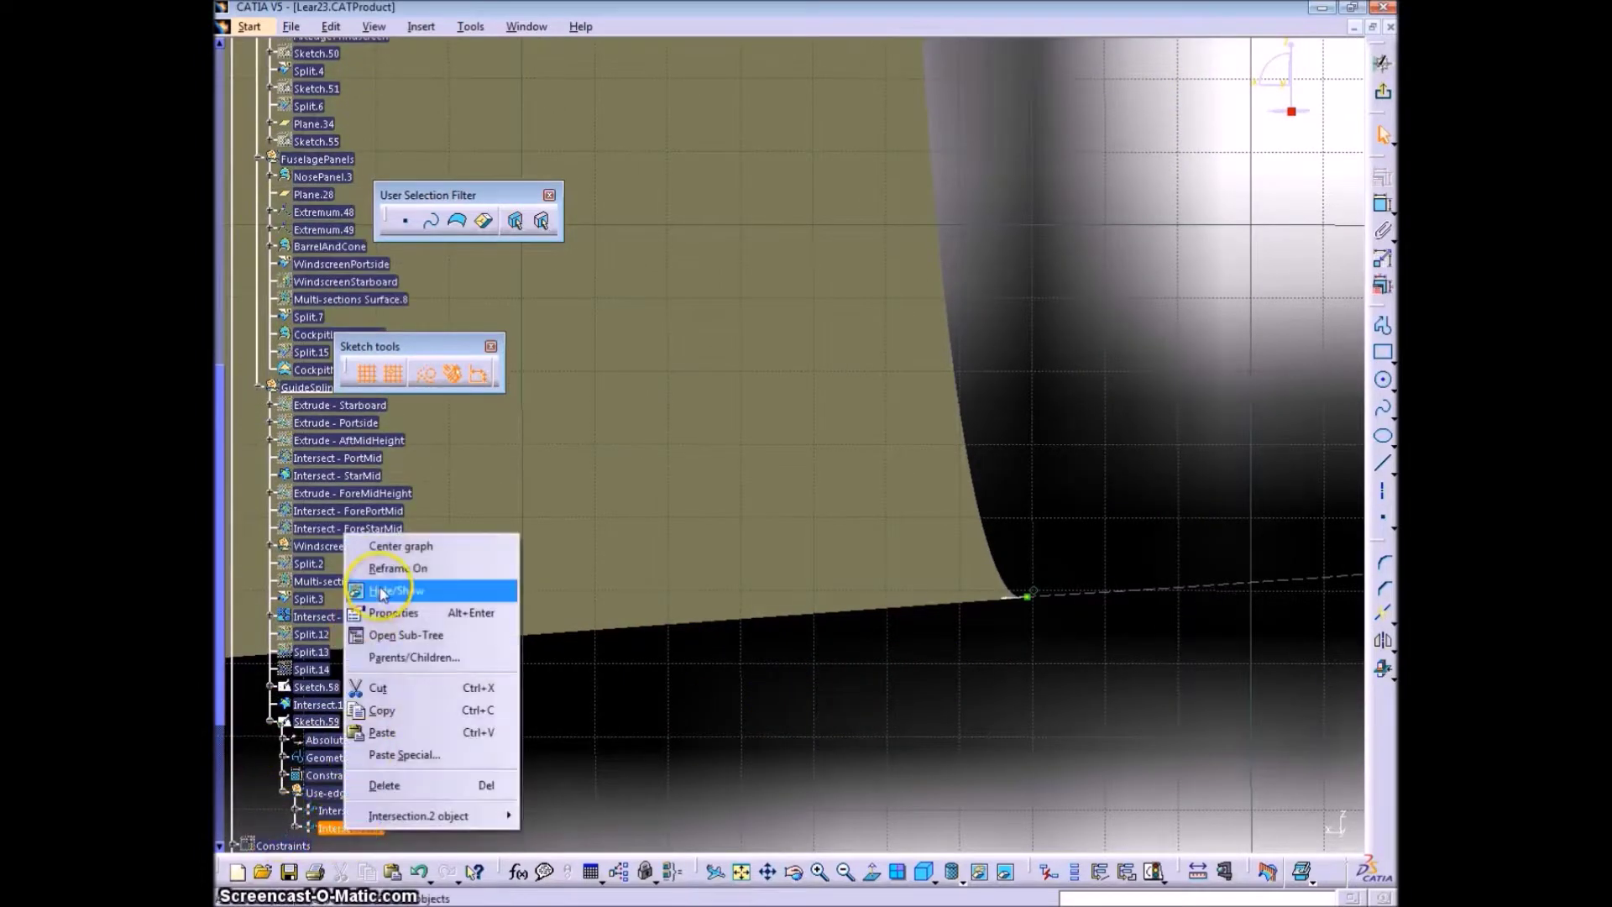
{"action": "left_click", "coordinate": [358, 833]}
{"action": "right_click", "coordinate": [352, 829]}
{"action": "left_click", "coordinate": [413, 586]}
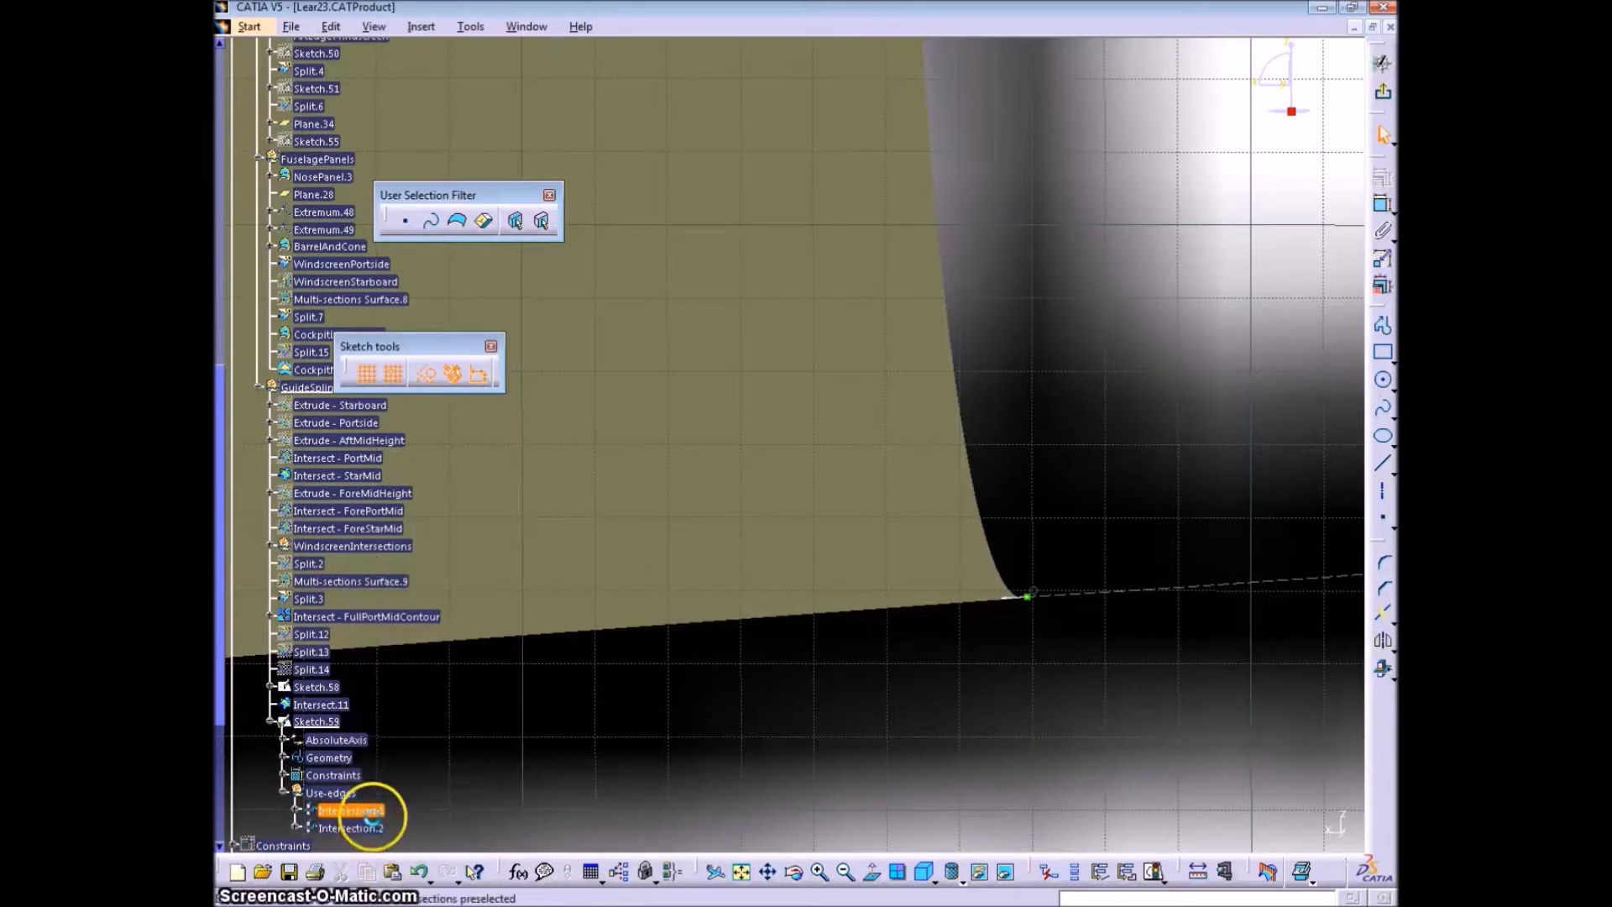
{"action": "right_click", "coordinate": [363, 815]}
{"action": "left_click", "coordinate": [432, 572]}
{"action": "right_click", "coordinate": [348, 814]}
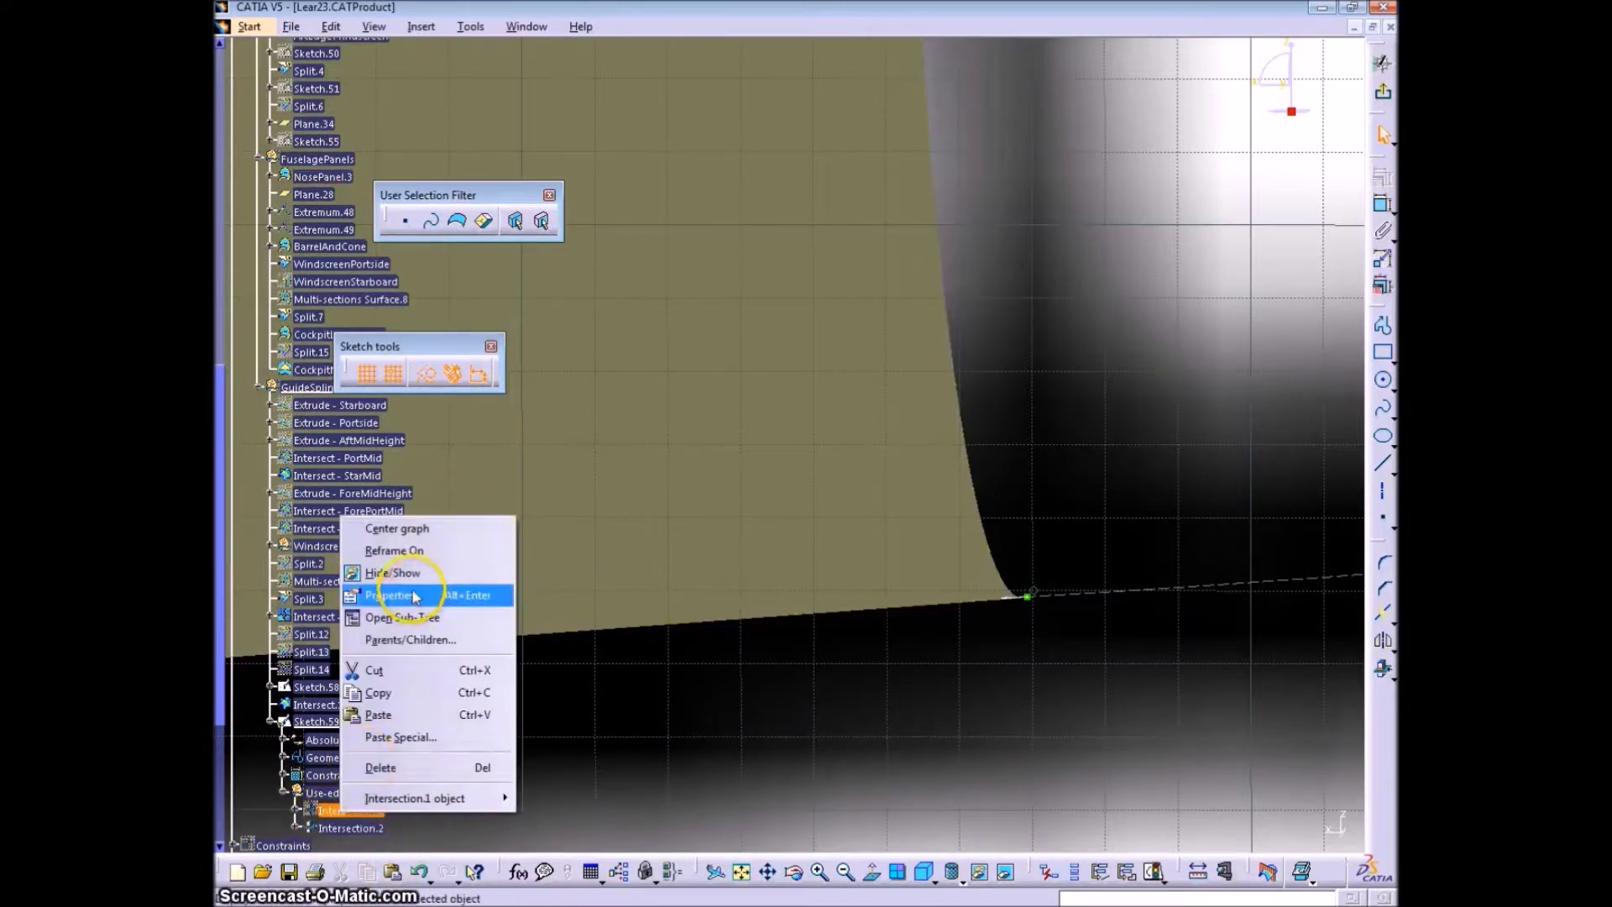
{"action": "left_click", "coordinate": [414, 595]}
{"action": "scroll", "coordinate": [315, 827], "scroll_direction": "down", "scroll_amount": 3}
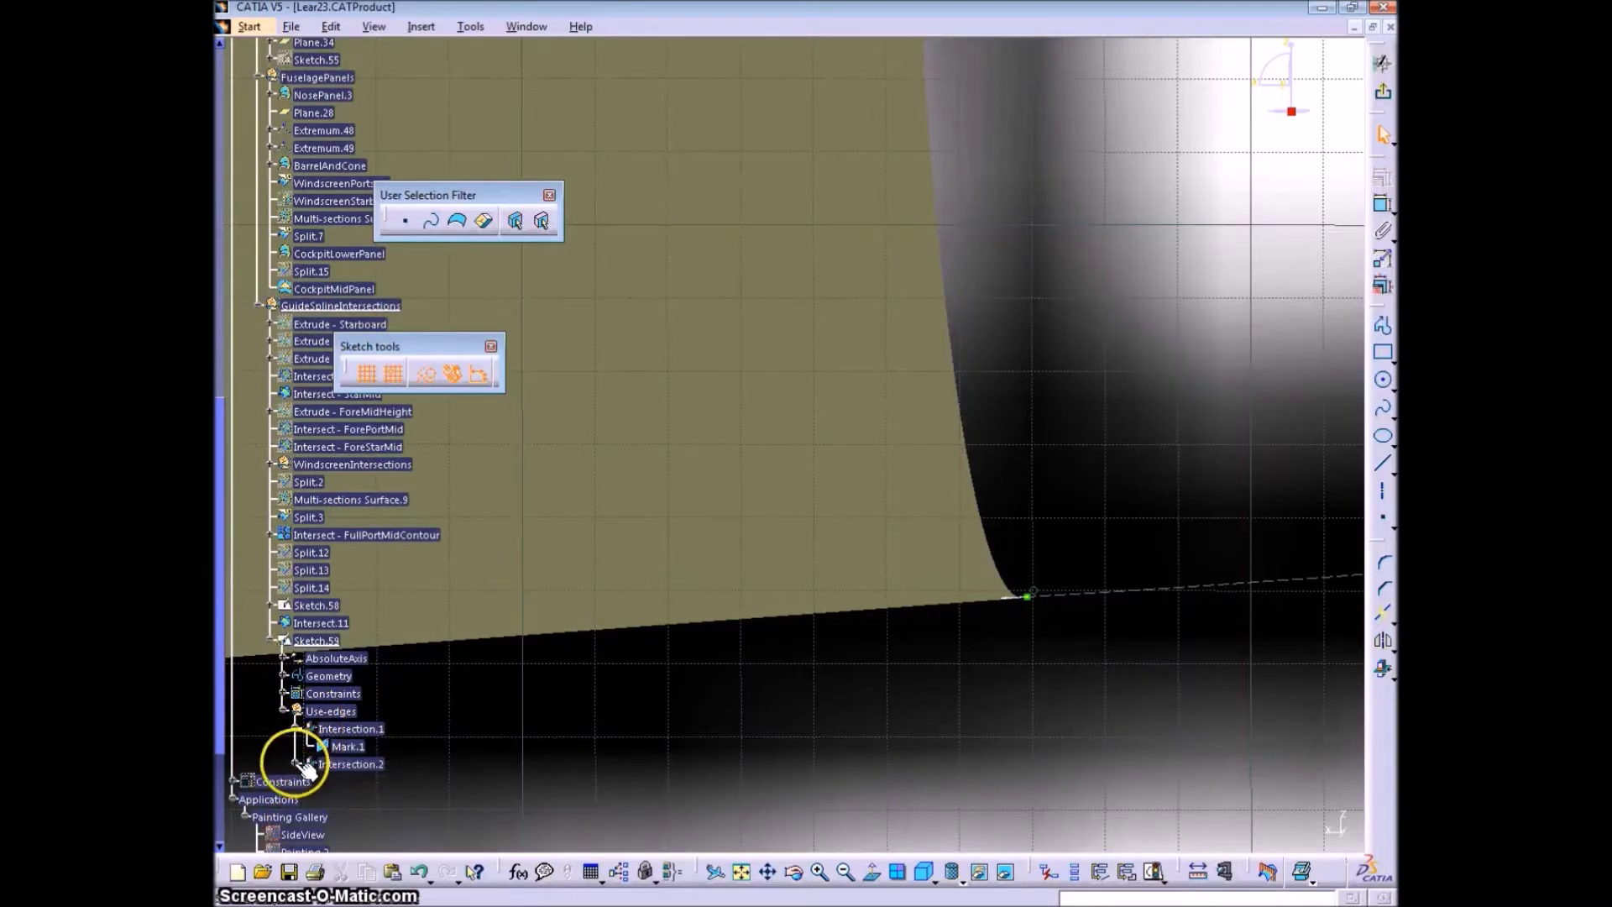
{"action": "right_click", "coordinate": [340, 766]}
{"action": "left_click", "coordinate": [414, 547]}
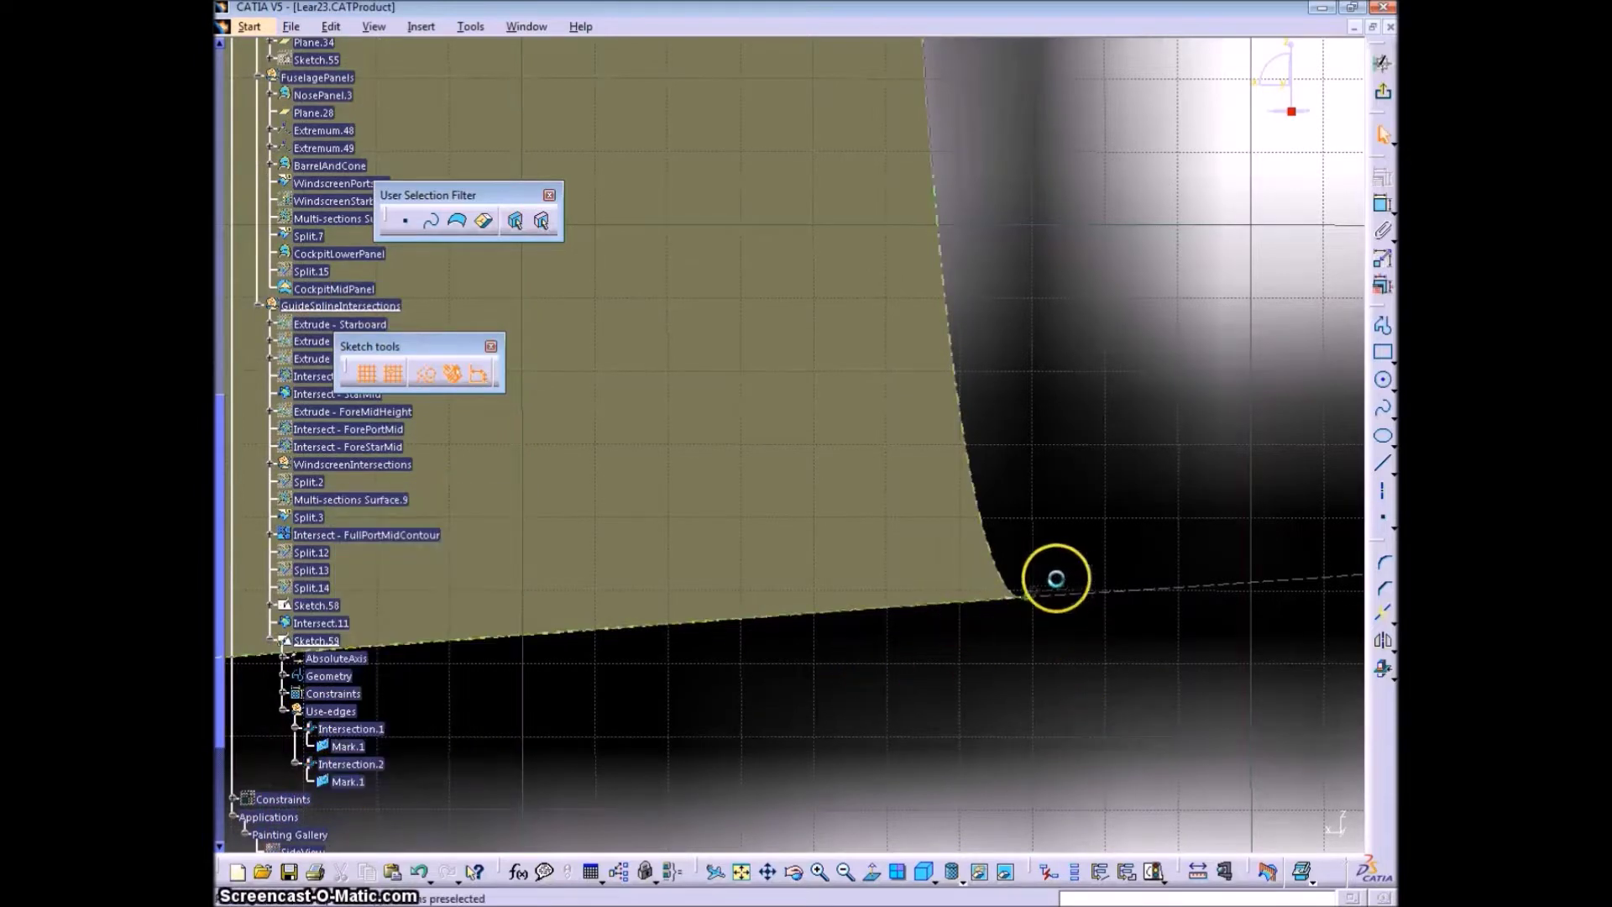
Apply a tangency constraint between the spline's lower end tangent and the projected bottom edge
{"action": "left_click", "coordinate": [1003, 599]}
{"action": "scroll", "coordinate": [1033, 626], "scroll_direction": "down", "scroll_amount": 1}
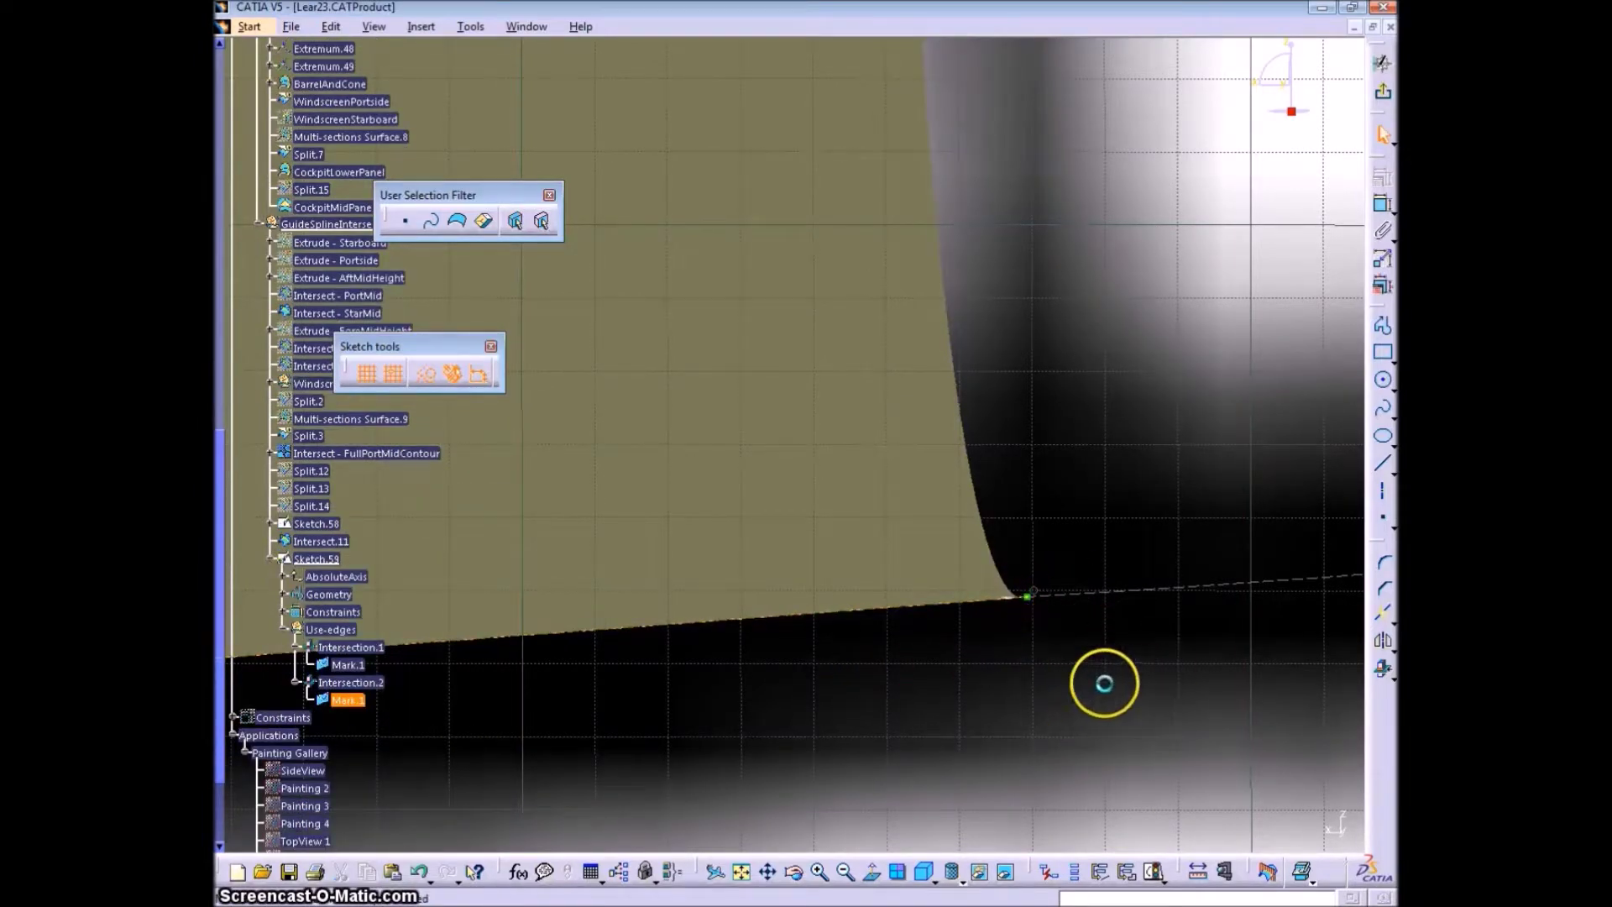
{"action": "middle_click_drag", "start_coordinate": [1068, 586], "coordinate": [898, 468]}
{"action": "scroll", "coordinate": [899, 468], "scroll_direction": "down", "scroll_amount": 1}
{"action": "mouse_move", "coordinate": [995, 766]}
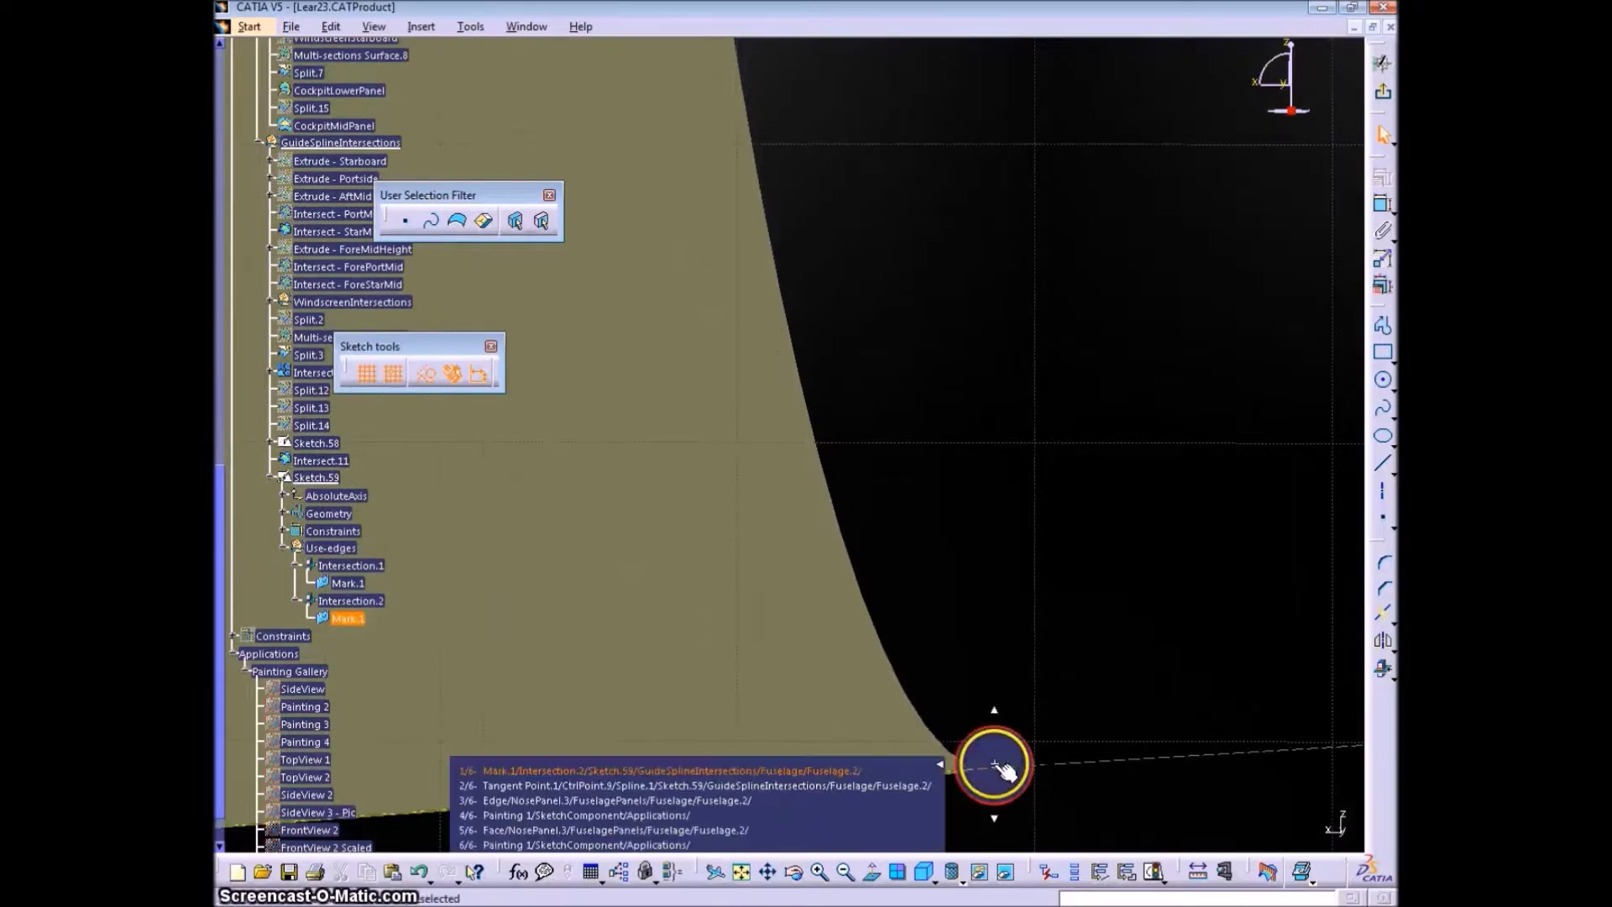
{"action": "left_click", "coordinate": [971, 774]}
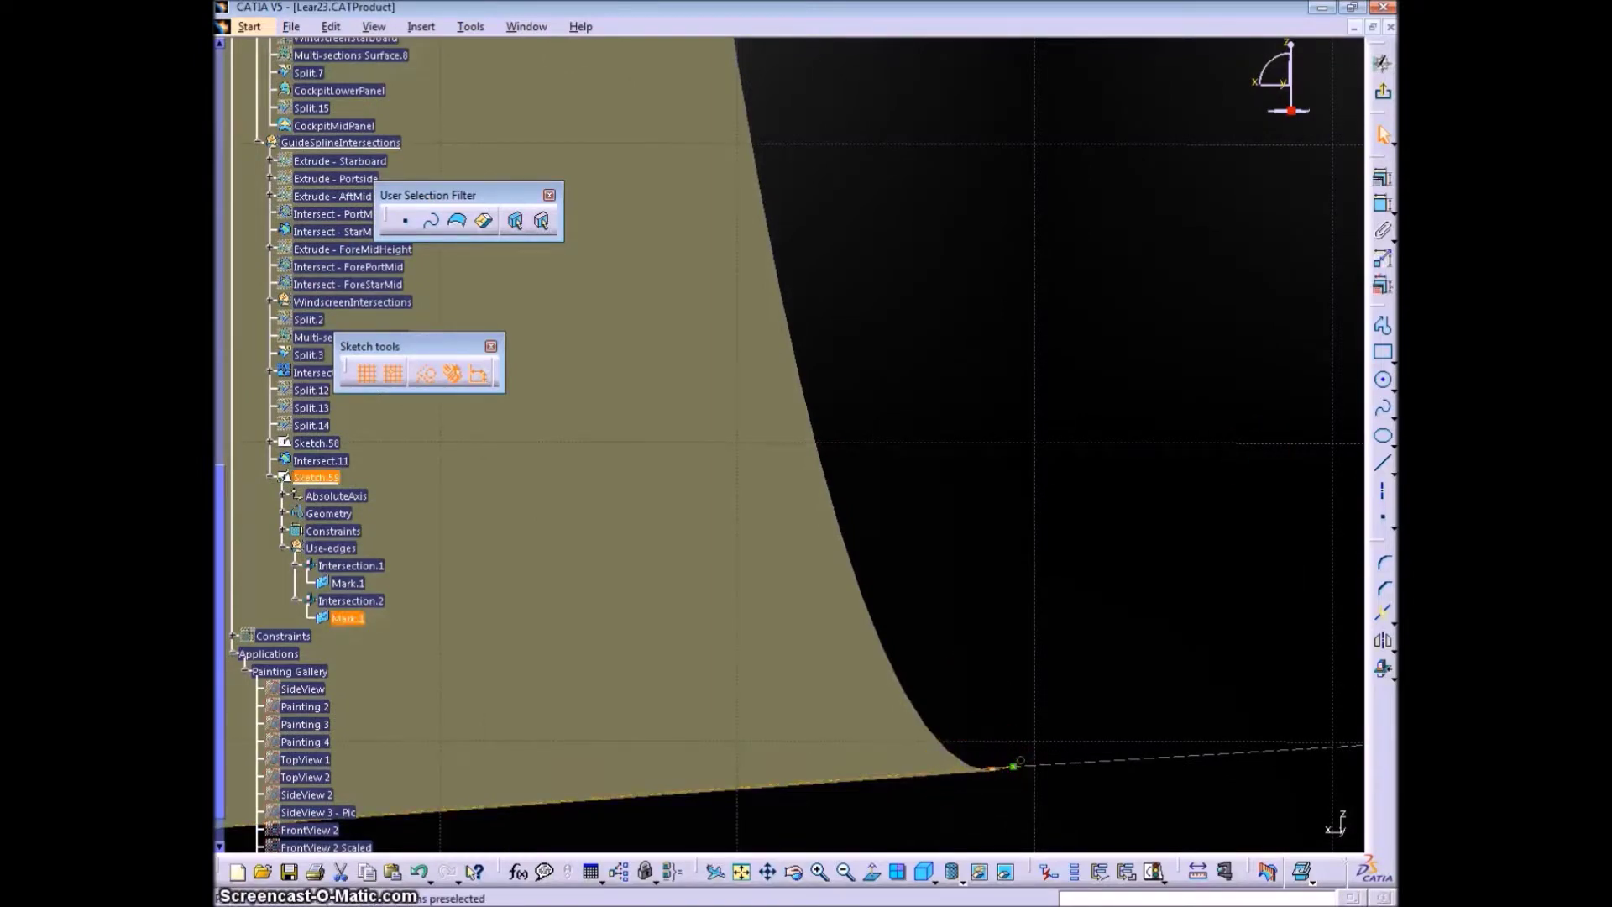
{"action": "right_click", "coordinate": [1137, 365]}
{"action": "left_click", "coordinate": [1198, 542]}
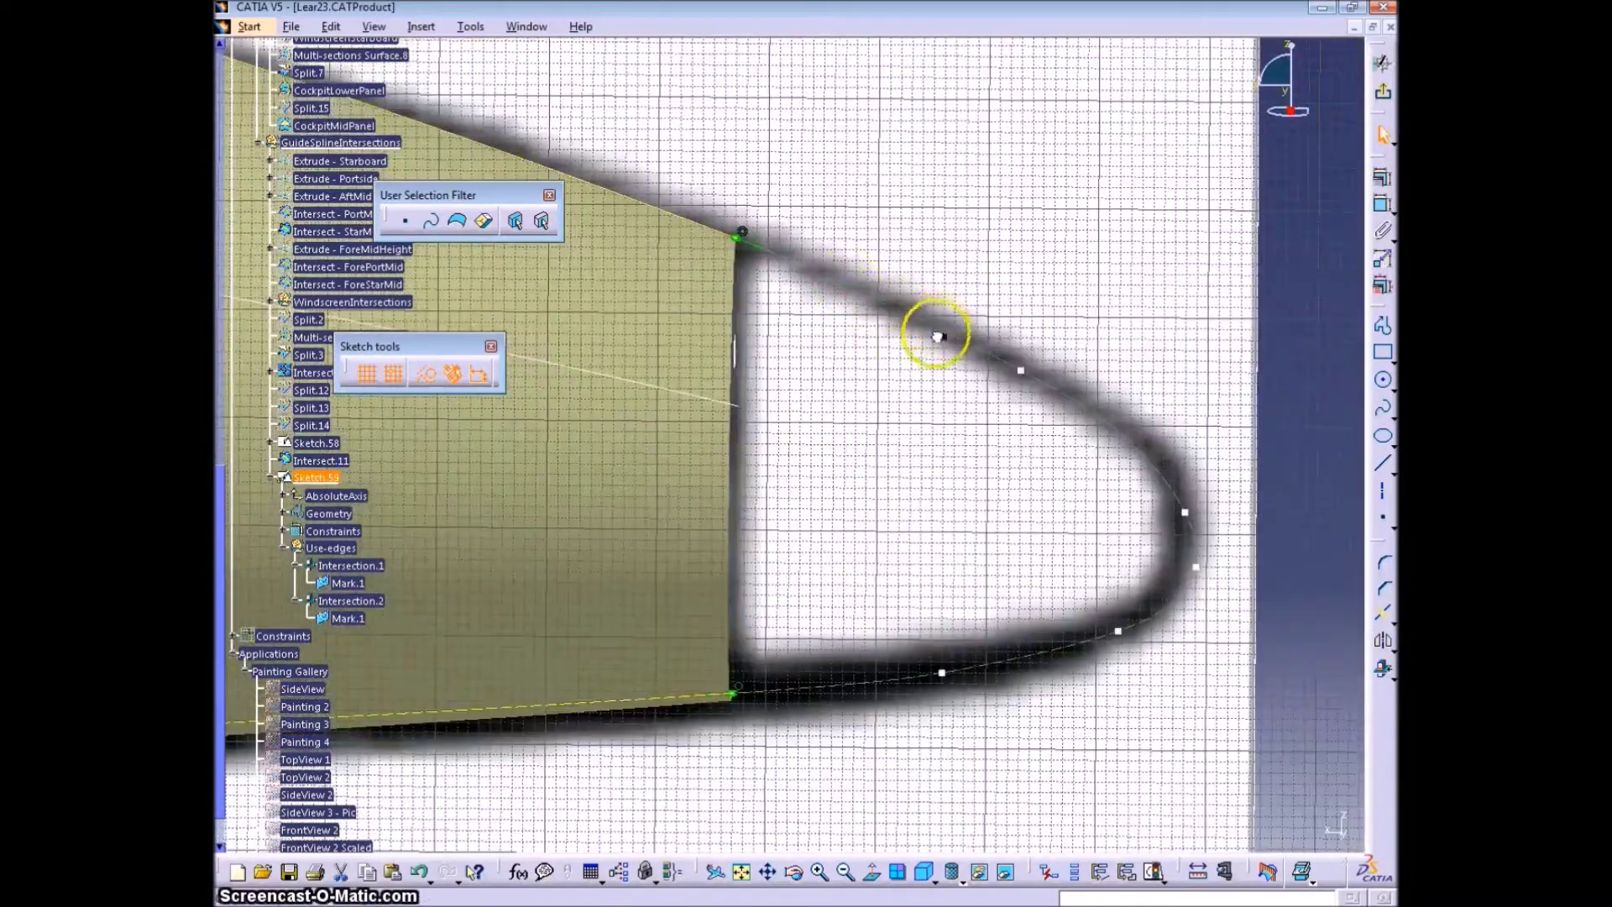
Delete a surplus control point near the nose tip and reposition the remaining upper and tip points along the pictured outline
{"action": "left_click_drag", "start_coordinate": [903, 322], "coordinate": [911, 316]}
{"action": "left_click_drag", "start_coordinate": [1020, 370], "coordinate": [1105, 419]}
{"action": "left_click_drag", "start_coordinate": [1196, 566], "coordinate": [1179, 534]}
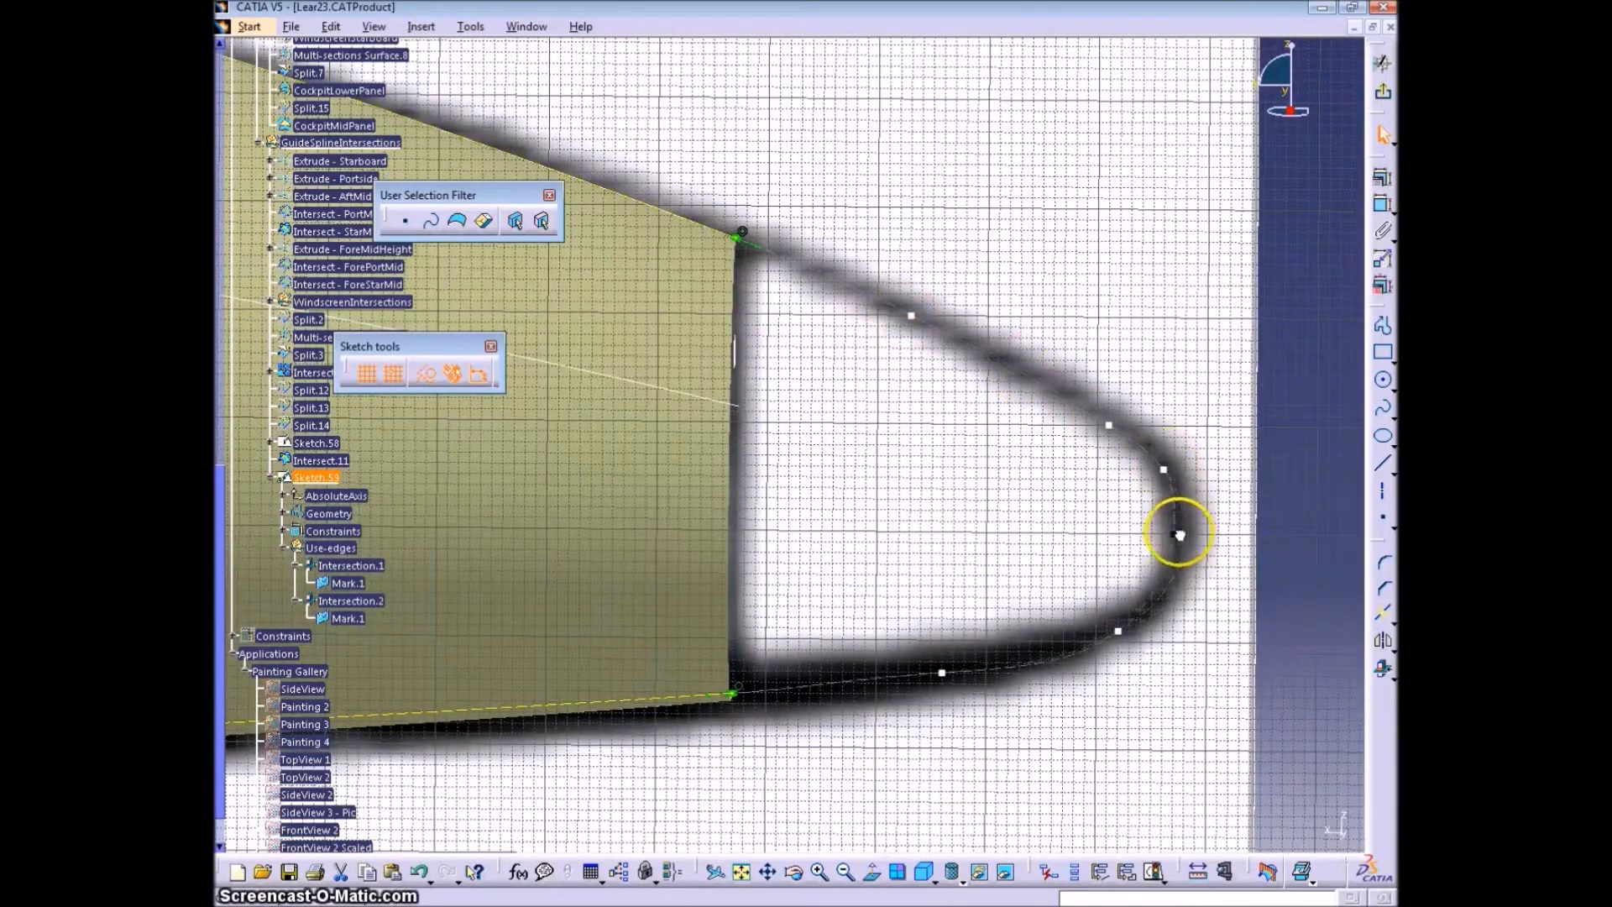
{"action": "left_click_drag", "start_coordinate": [1038, 367], "coordinate": [1125, 438]}
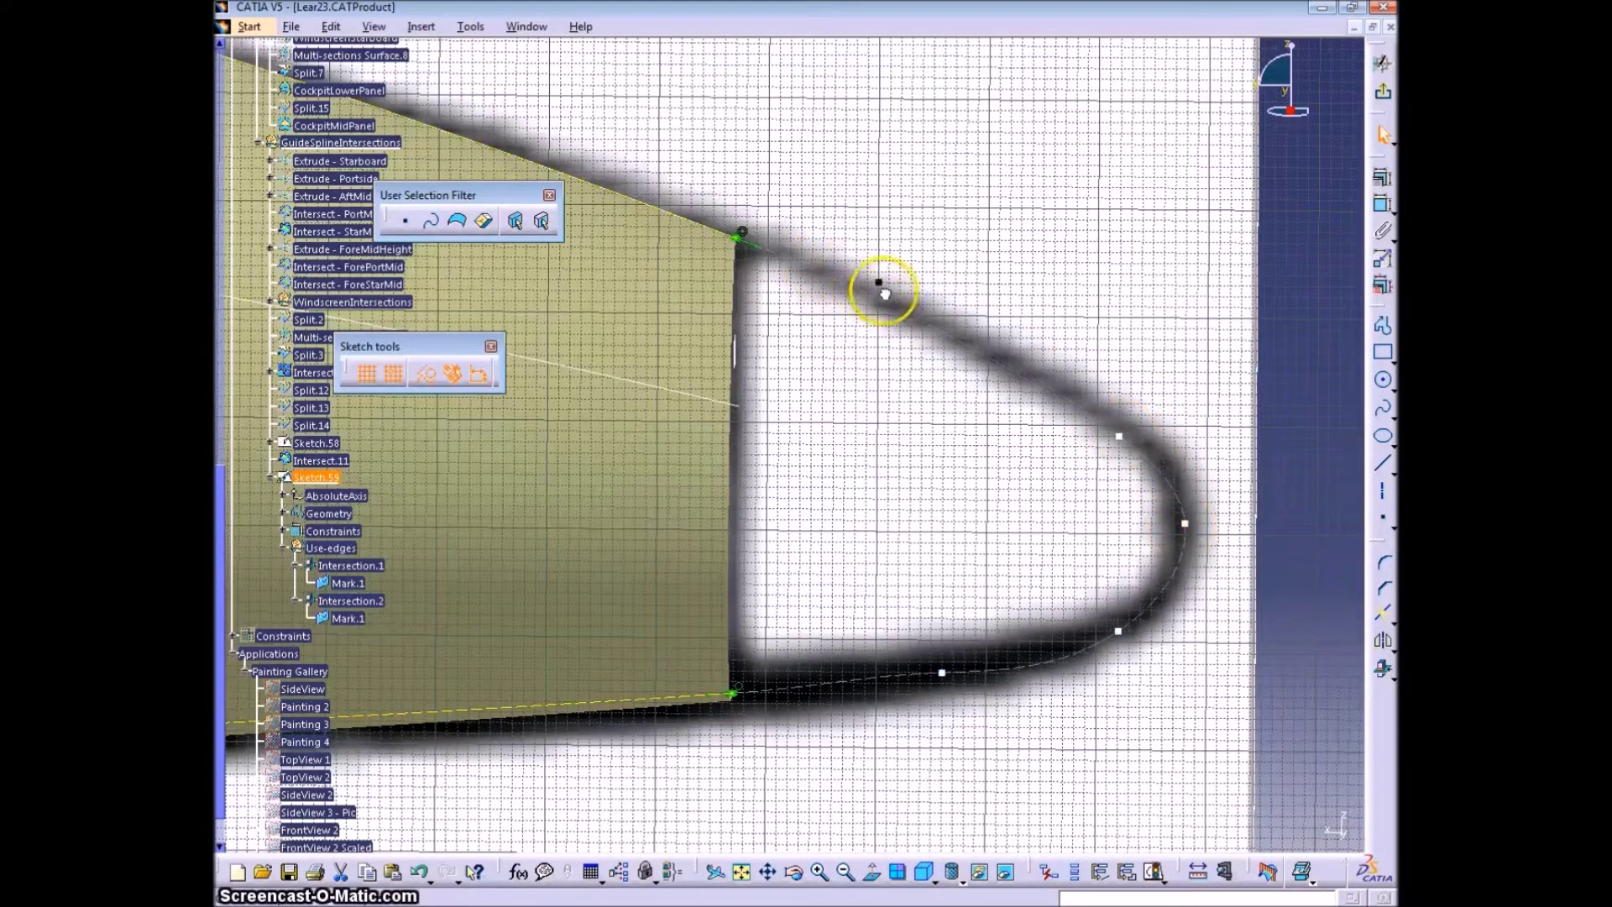
{"action": "left_click_drag", "start_coordinate": [1121, 436], "coordinate": [1131, 436]}
{"action": "left_click", "coordinate": [1251, 608]}
{"action": "left_click_drag", "start_coordinate": [1185, 524], "coordinate": [1185, 536]}
Sketch a line just ahead of the nose tip and constrain it vertical
{"action": "mouse_move", "coordinate": [1230, 579]}
{"action": "middle_mouse_down", "text": "ctrl"}
{"action": "mouse_move", "coordinate": [1237, 641]}
{"action": "mouse_move", "coordinate": [1177, 591]}
{"action": "middle_mouse_up", "text": "ctrl"}
{"action": "left_click", "coordinate": [1383, 463]}
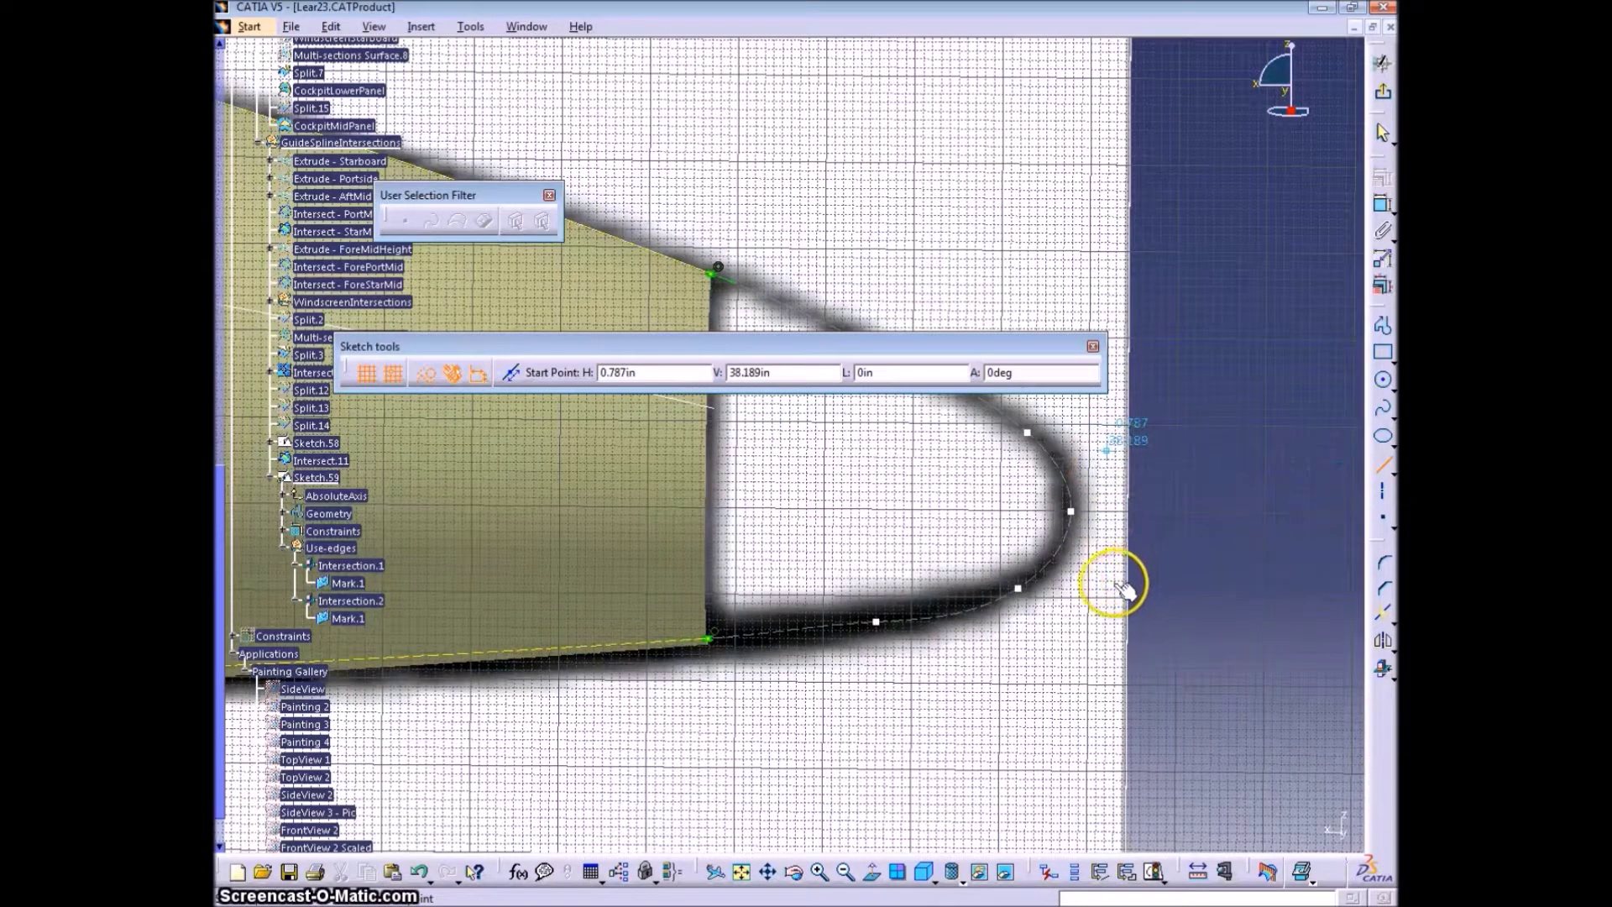
{"action": "left_click", "coordinate": [1113, 590]}
{"action": "left_click", "coordinate": [1380, 209]}
{"action": "right_click", "coordinate": [1266, 391]}
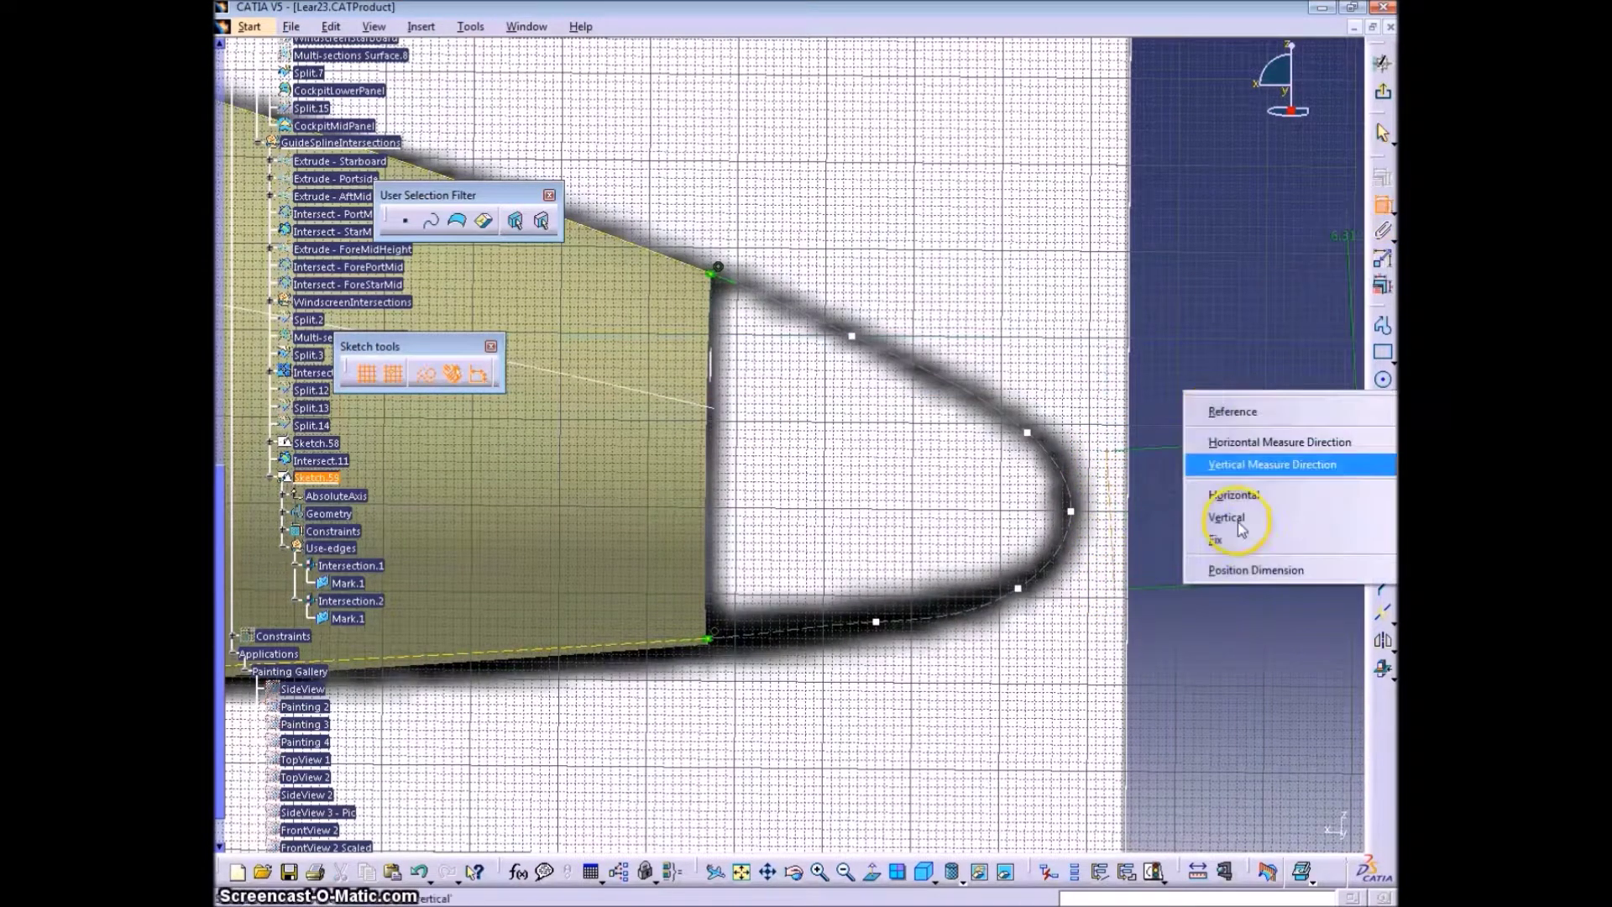
{"action": "left_click", "coordinate": [1249, 519]}
Try to constrain the vertical line coincident with the sketch's vertical axis
{"action": "mouse_move", "coordinate": [1217, 621]}
{"action": "middle_mouse_down"}
{"action": "mouse_move", "coordinate": [1201, 353]}
{"action": "mouse_move", "coordinate": [1182, 444]}
{"action": "middle_mouse_up"}
{"action": "left_click", "coordinate": [936, 723], "text": "ctrl"}
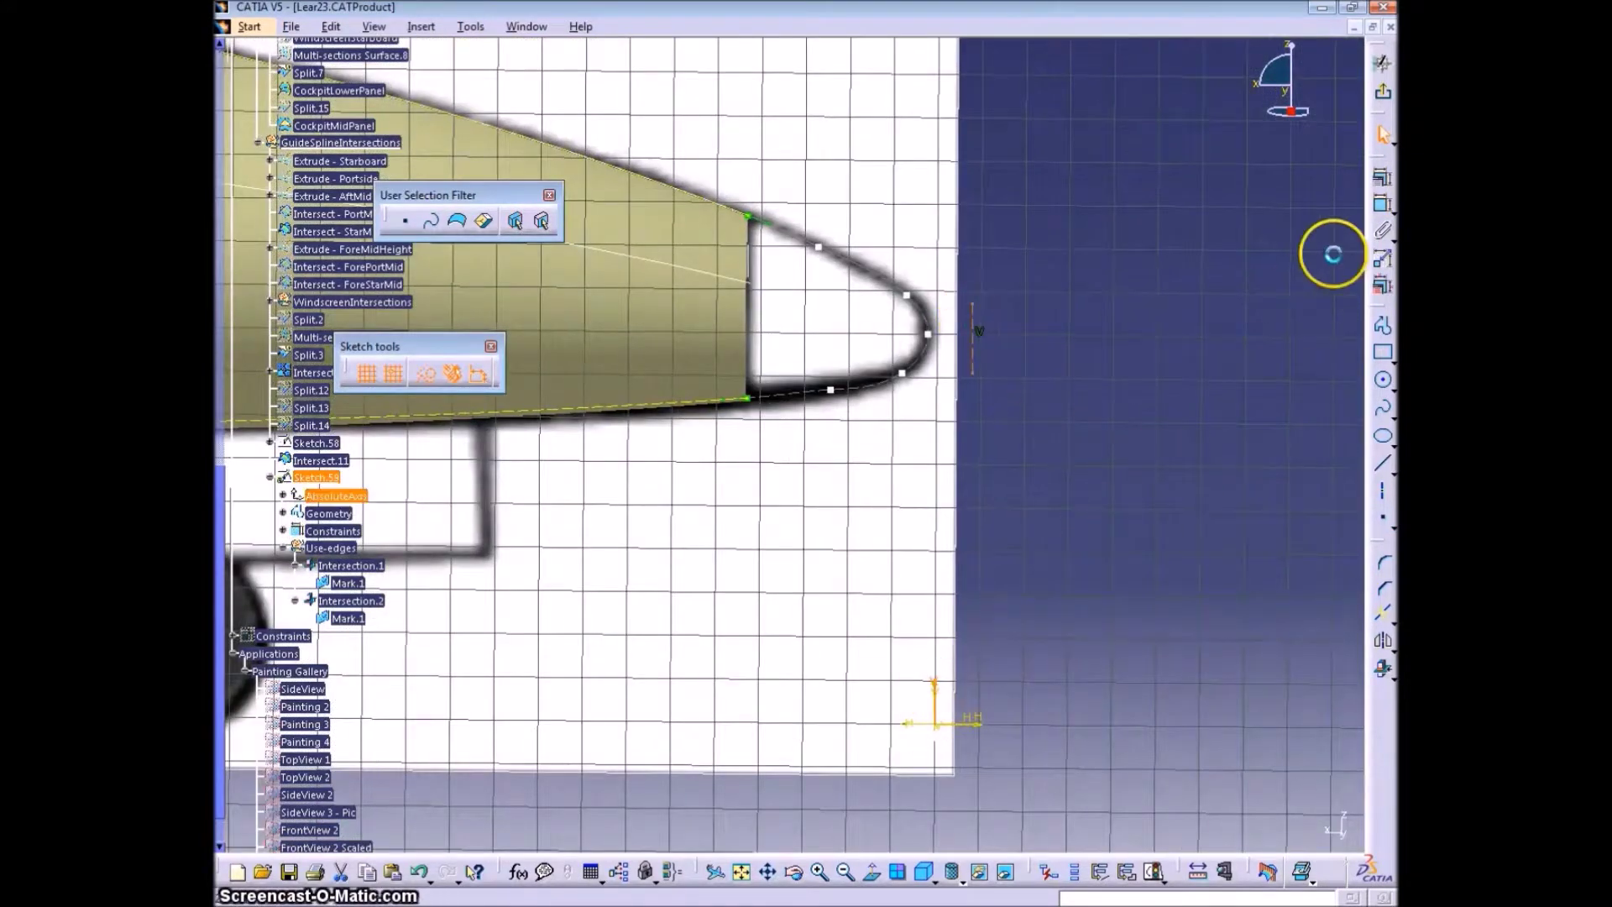
{"action": "left_click", "coordinate": [1383, 204]}
{"action": "right_click", "coordinate": [1050, 386]}
{"action": "left_click", "coordinate": [1117, 501]}
{"action": "mouse_move", "coordinate": [1039, 386]}
{"action": "middle_mouse_down", "text": "ctrl"}
{"action": "mouse_move", "coordinate": [1040, 299]}
{"action": "mouse_move", "coordinate": [956, 489]}
{"action": "middle_mouse_up", "text": "ctrl"}
{"action": "left_click", "coordinate": [986, 410]}
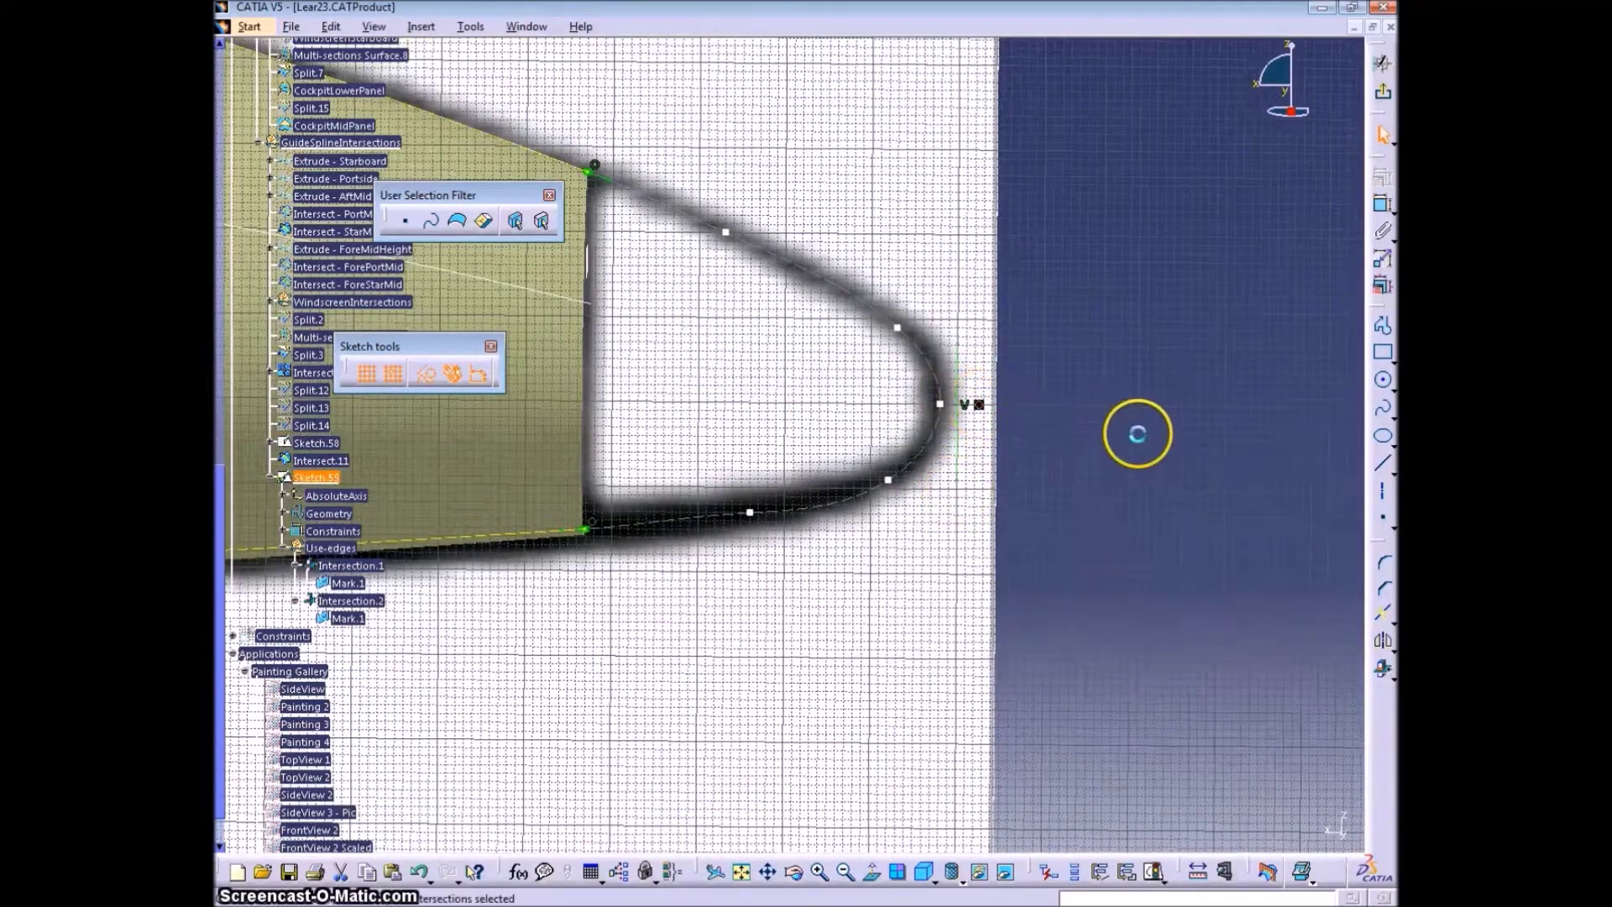
Reduce the spline to three intermediate control points following the nose outline and bring the vertical line against its tip
{"action": "left_click_drag", "start_coordinate": [749, 511], "coordinate": [693, 525]}
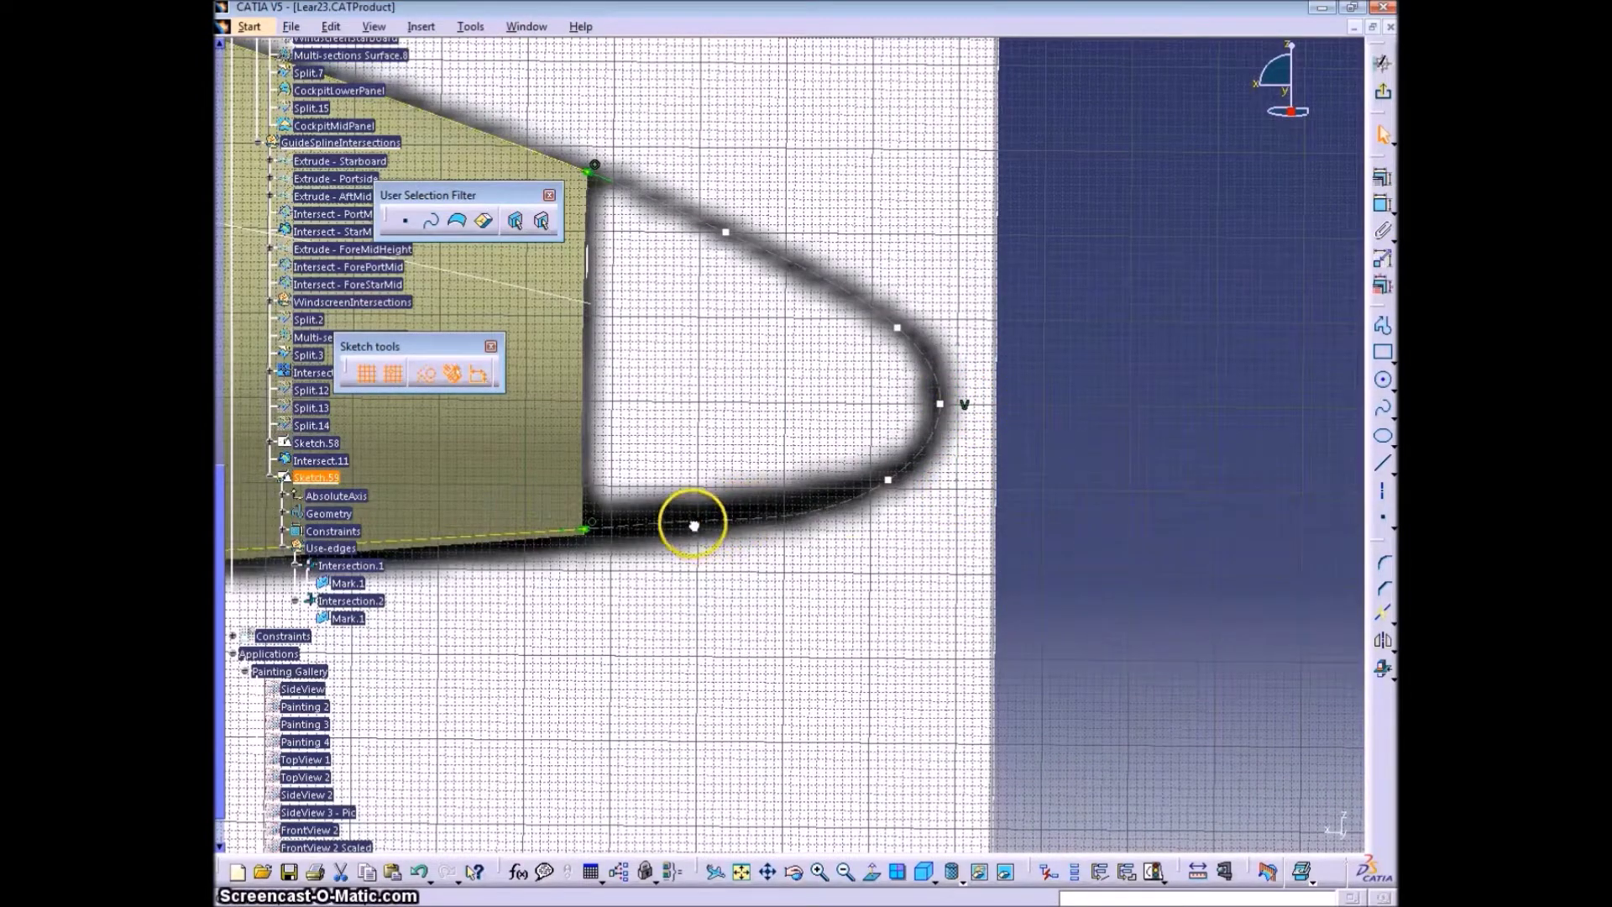
{"action": "left_click_drag", "start_coordinate": [887, 480], "coordinate": [834, 493]}
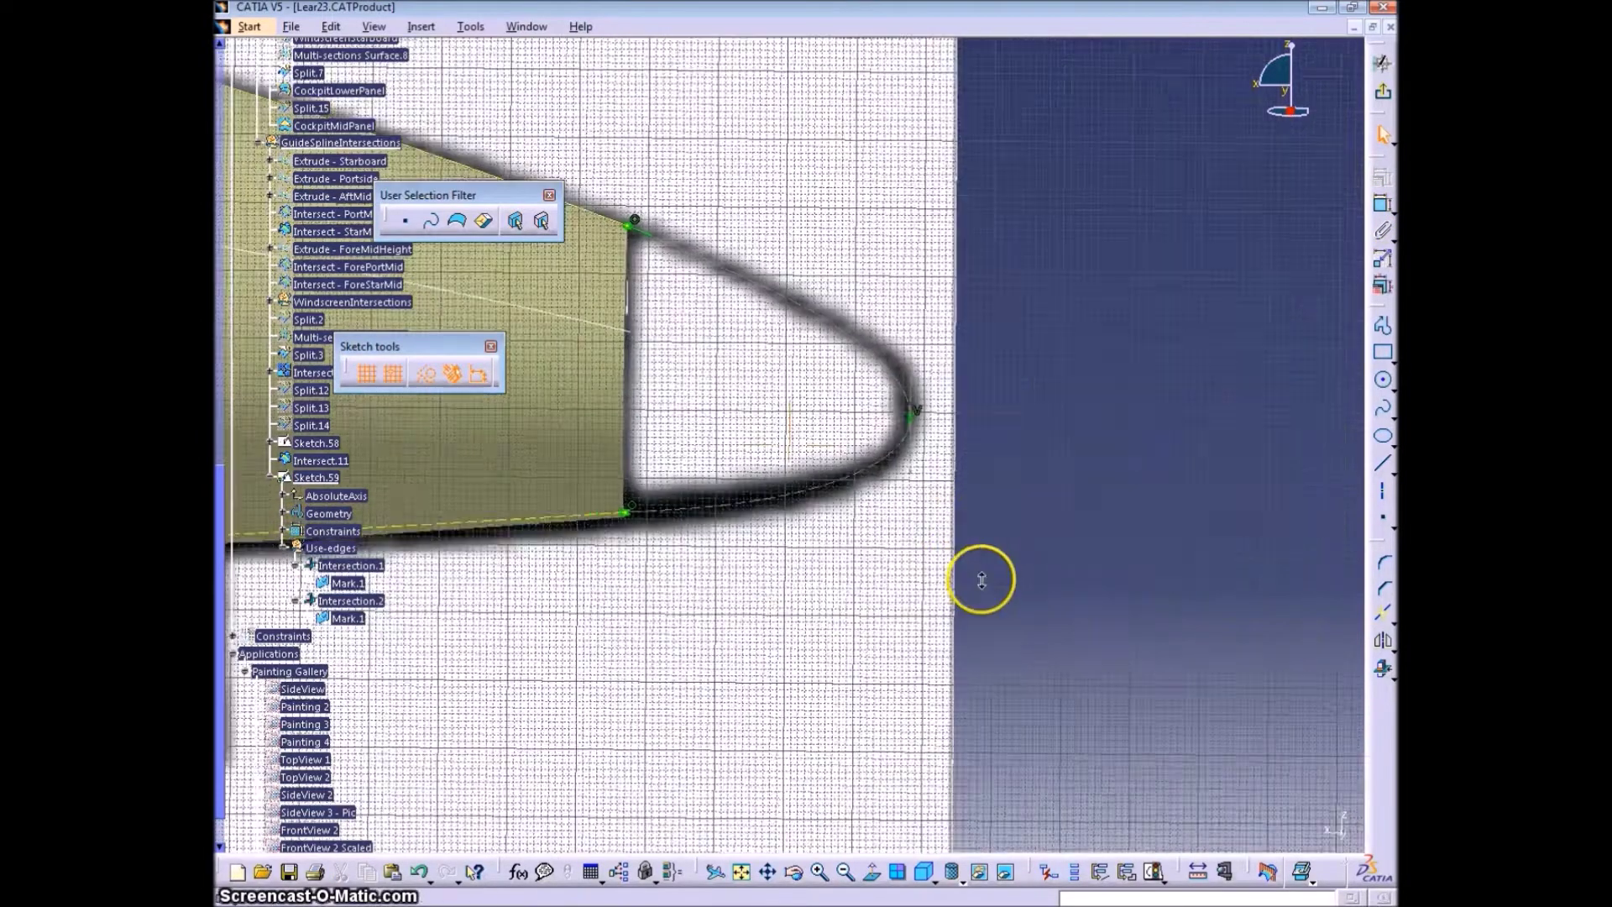
{"action": "left_click", "coordinate": [756, 327]}
{"action": "middle_click_drag", "start_coordinate": [755, 328], "coordinate": [898, 418], "text": "ctrl"}
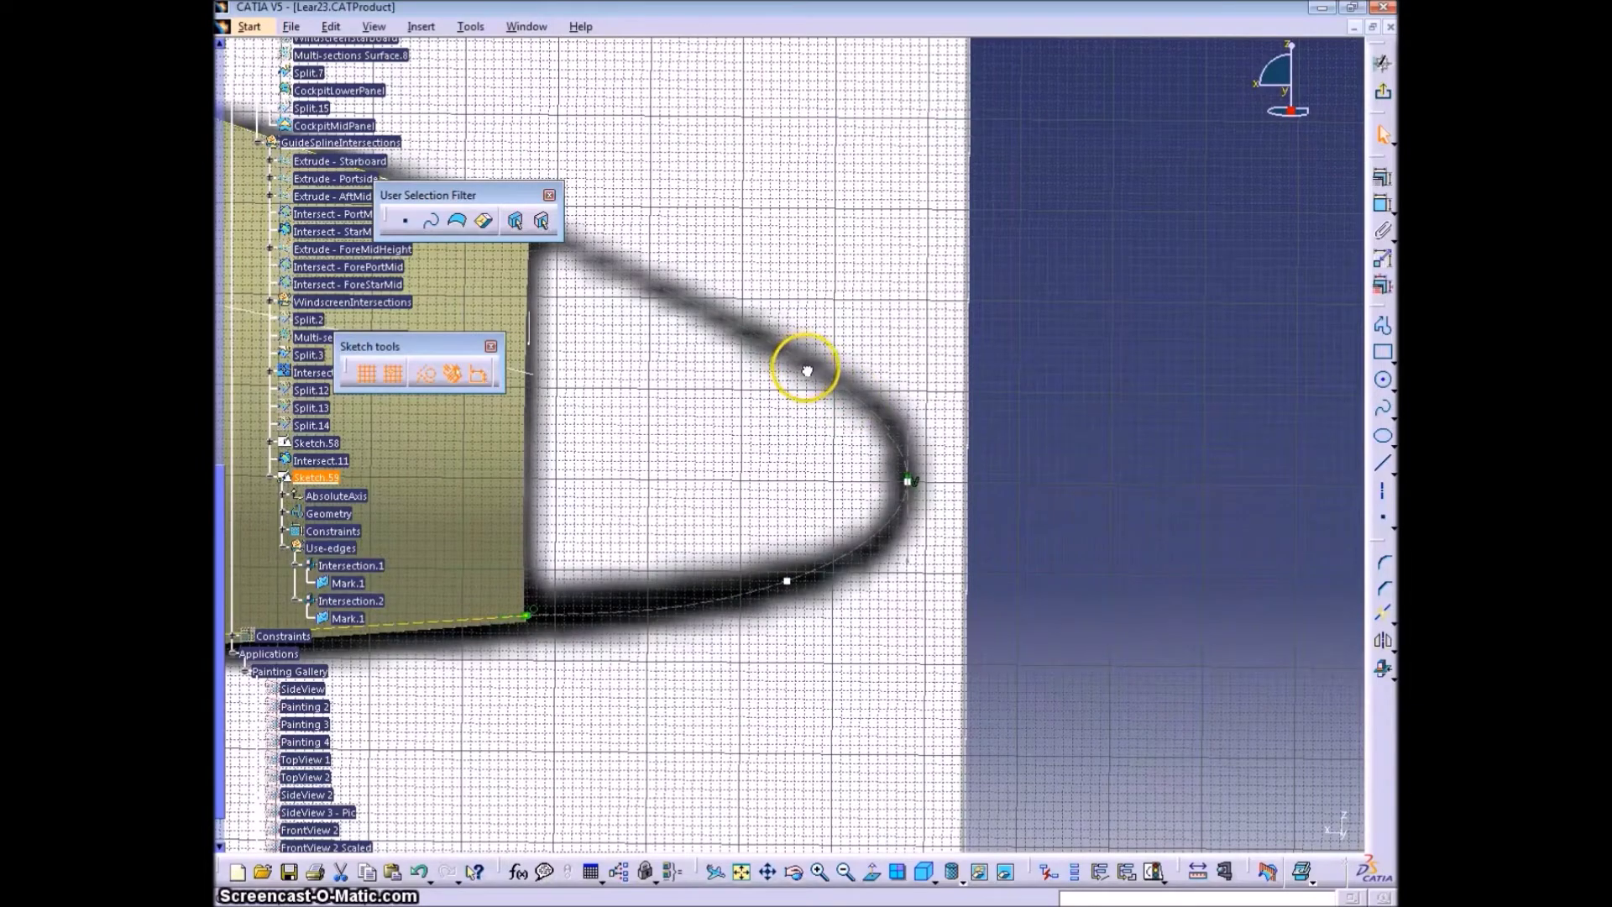
{"action": "middle_click_drag", "start_coordinate": [1118, 456], "coordinate": [1058, 692], "text": "ctrl"}
Try to convert the nose spline from a construction element to a standard element
{"action": "left_click", "coordinate": [1072, 516]}
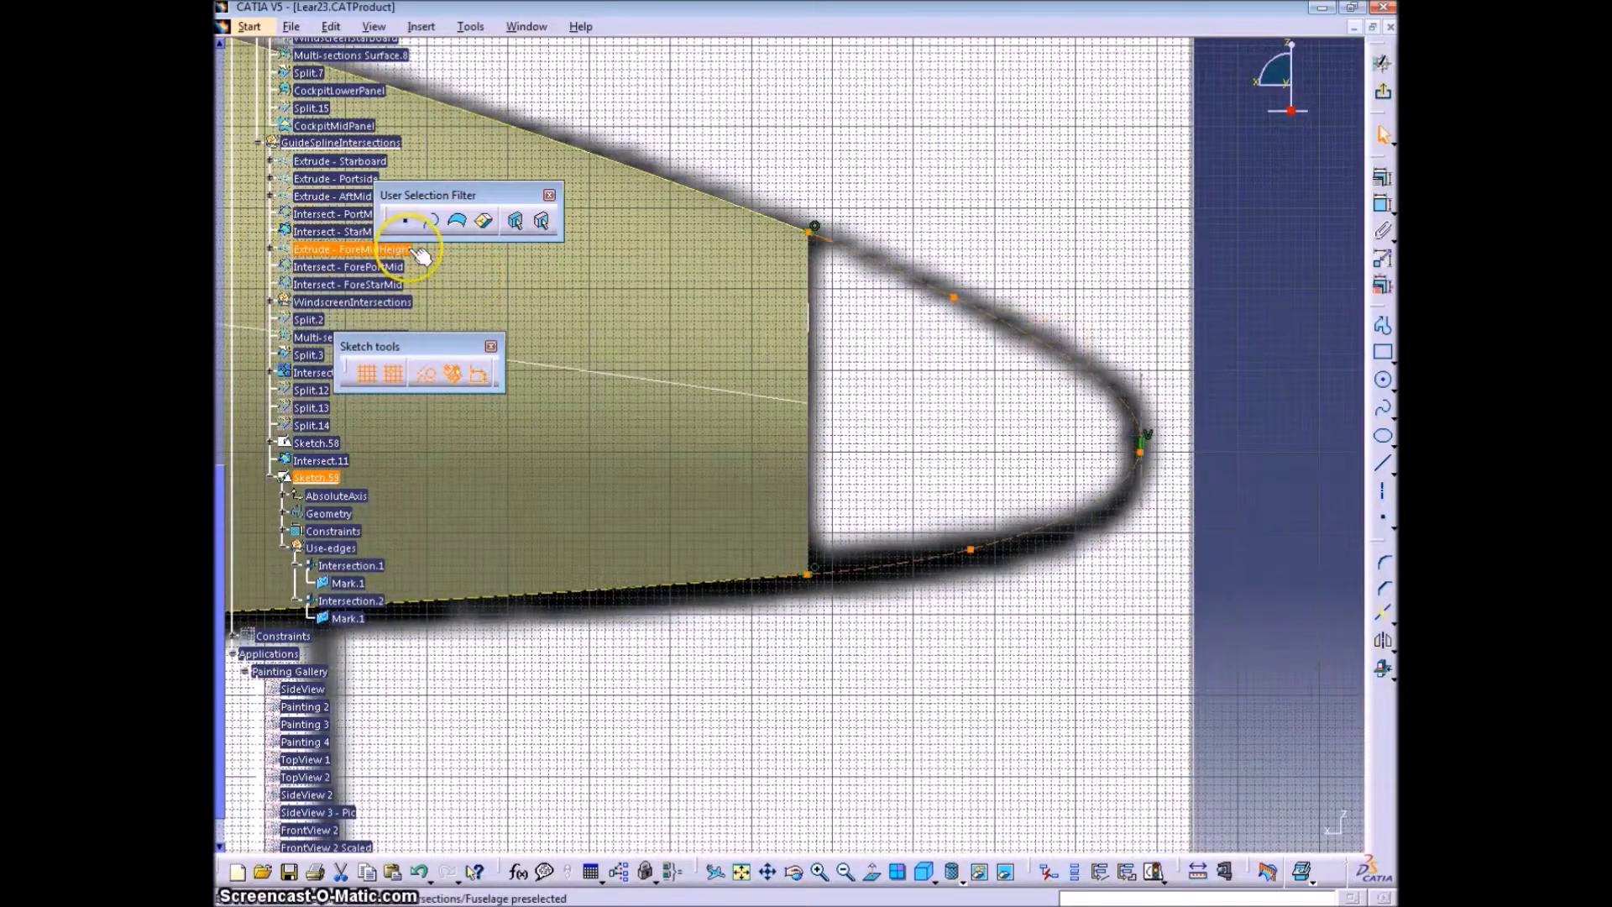
{"action": "left_click", "coordinate": [426, 373]}
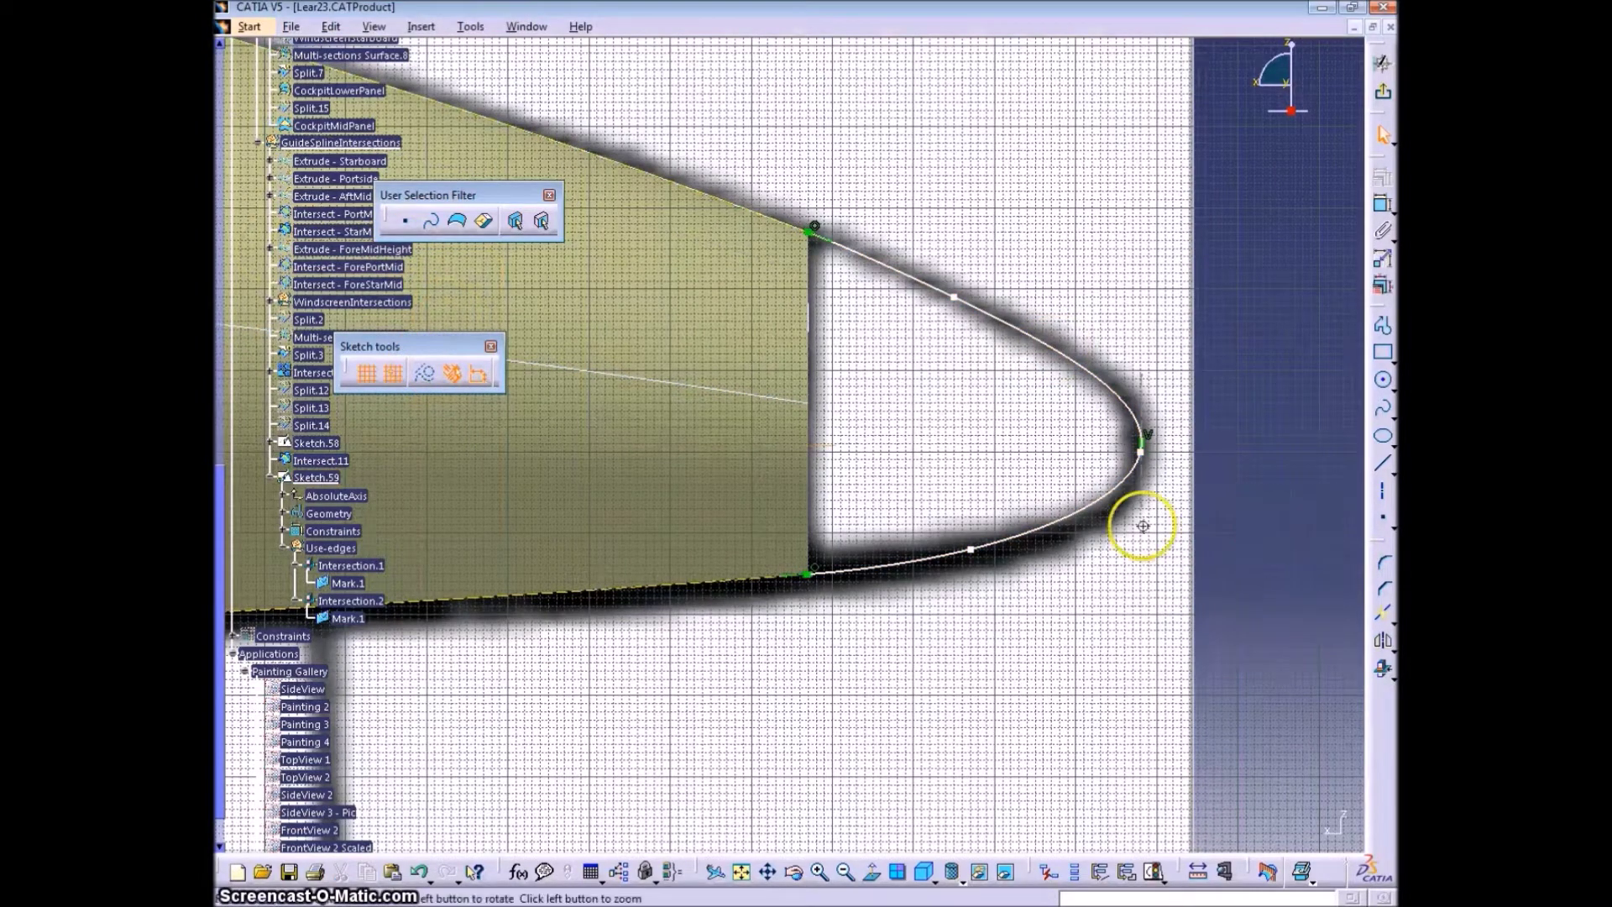
{"action": "mouse_move", "coordinate": [1143, 526]}
{"action": "middle_mouse_down", "text": "ctrl"}
{"action": "mouse_move", "coordinate": [1241, 496]}
{"action": "mouse_move", "coordinate": [1258, 403]}
{"action": "middle_mouse_up", "text": "ctrl"}
{"action": "key", "text": "ctrl+z"}
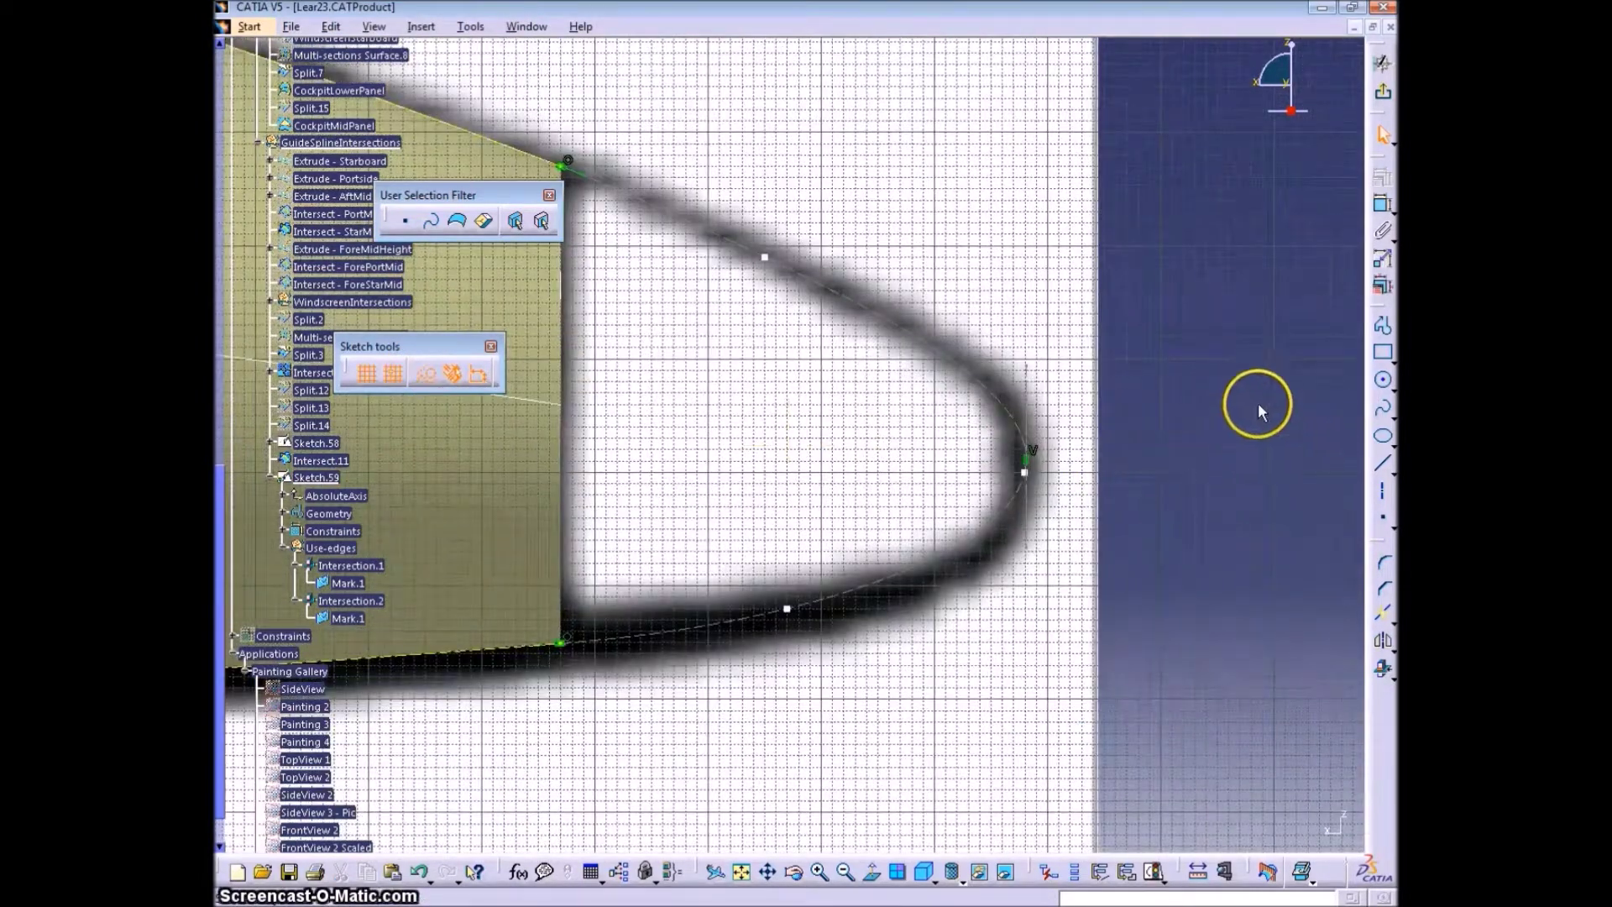
Sketch a short line ahead of the nose and constrain it perpendicular to the vertical line at the tip
{"action": "left_click", "coordinate": [1372, 476]}
{"action": "key", "text": "Escape"}
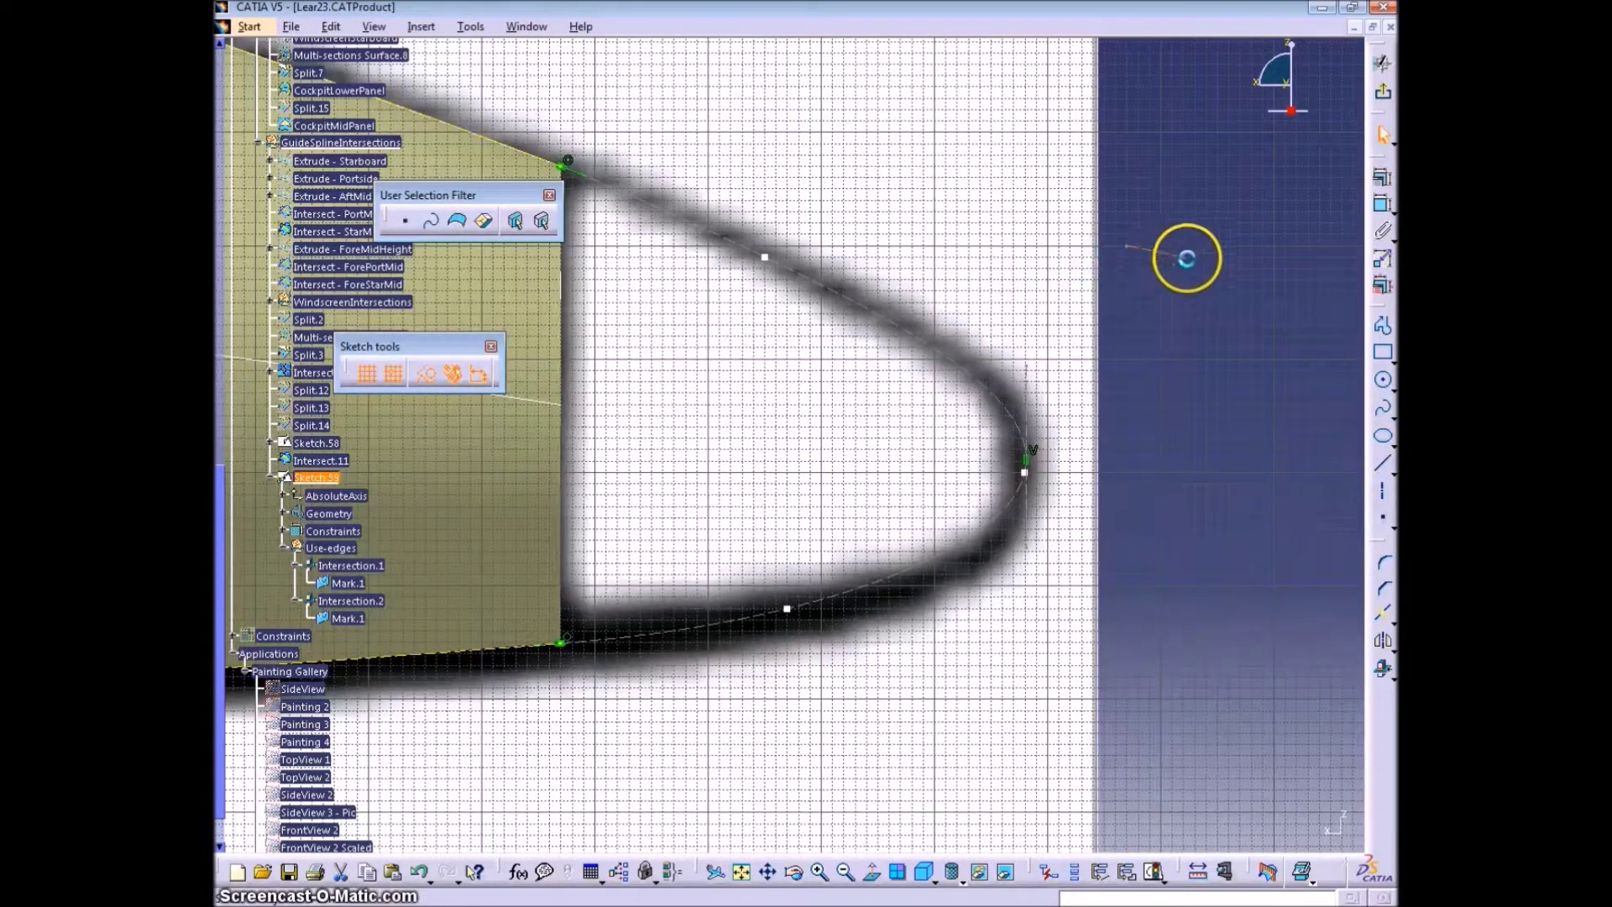
{"action": "left_click", "coordinate": [1377, 208]}
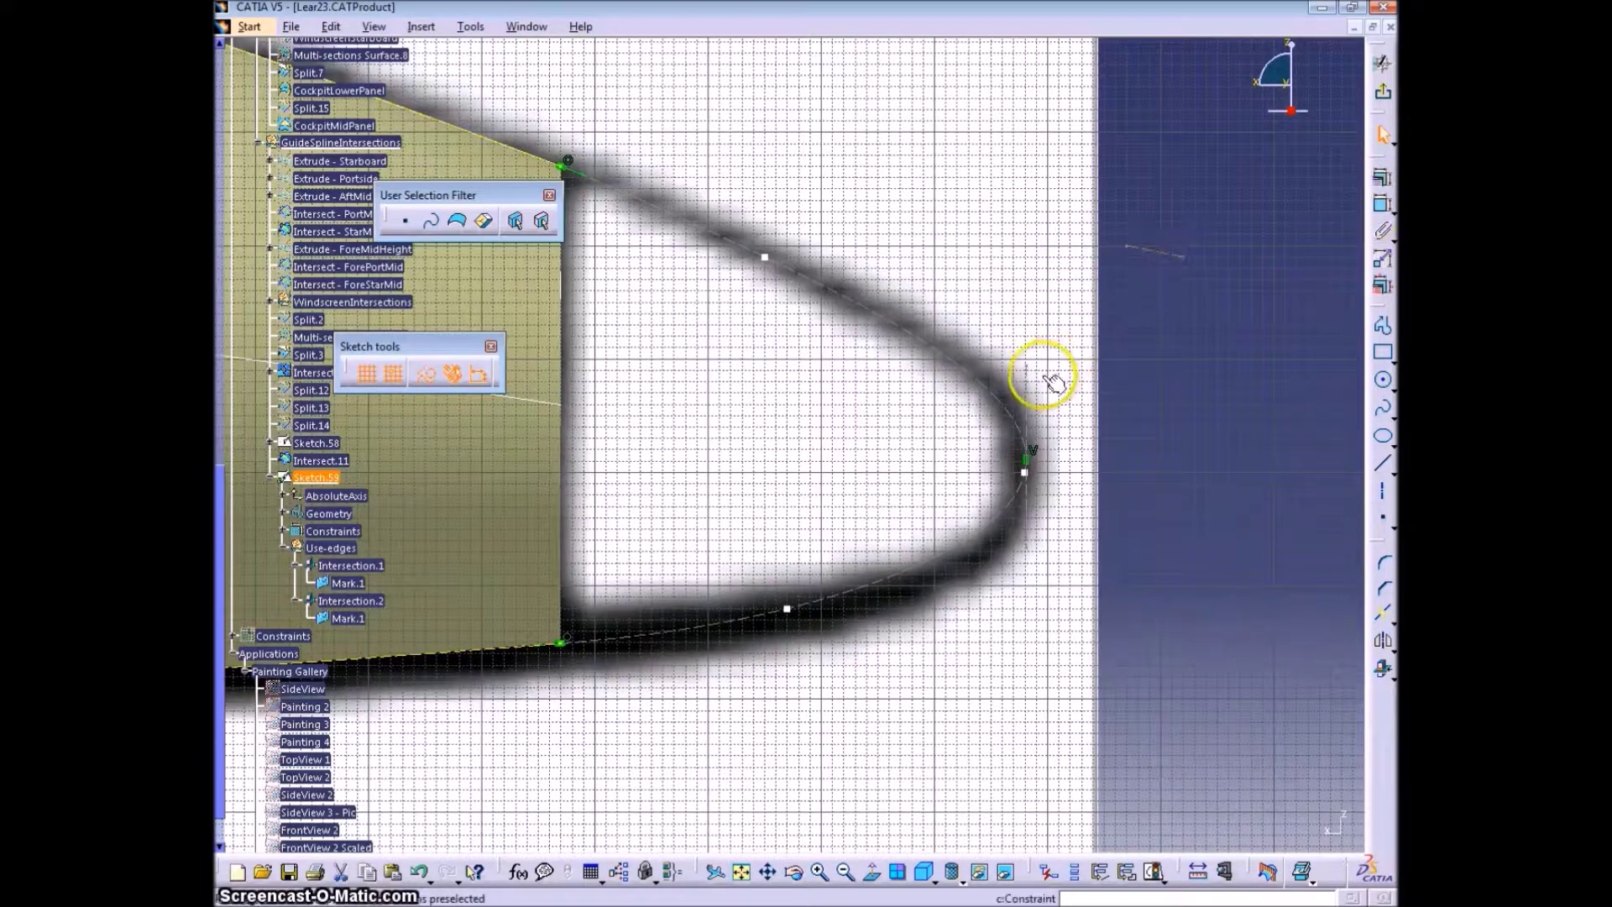
{"action": "right_click", "coordinate": [1205, 305]}
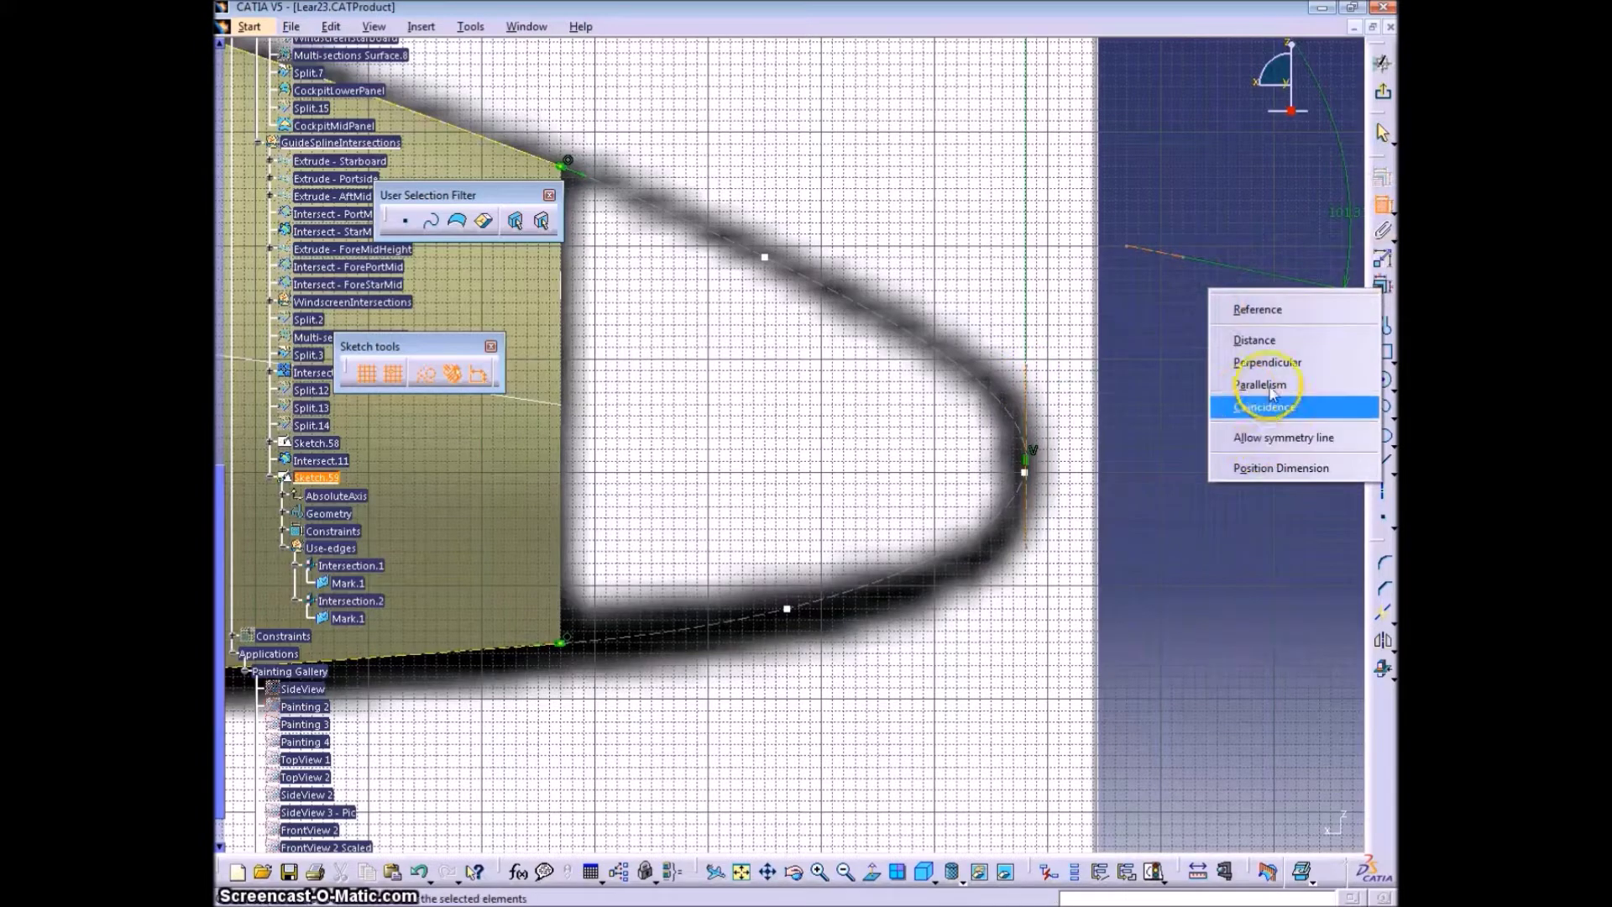
{"action": "left_click", "coordinate": [1271, 361]}
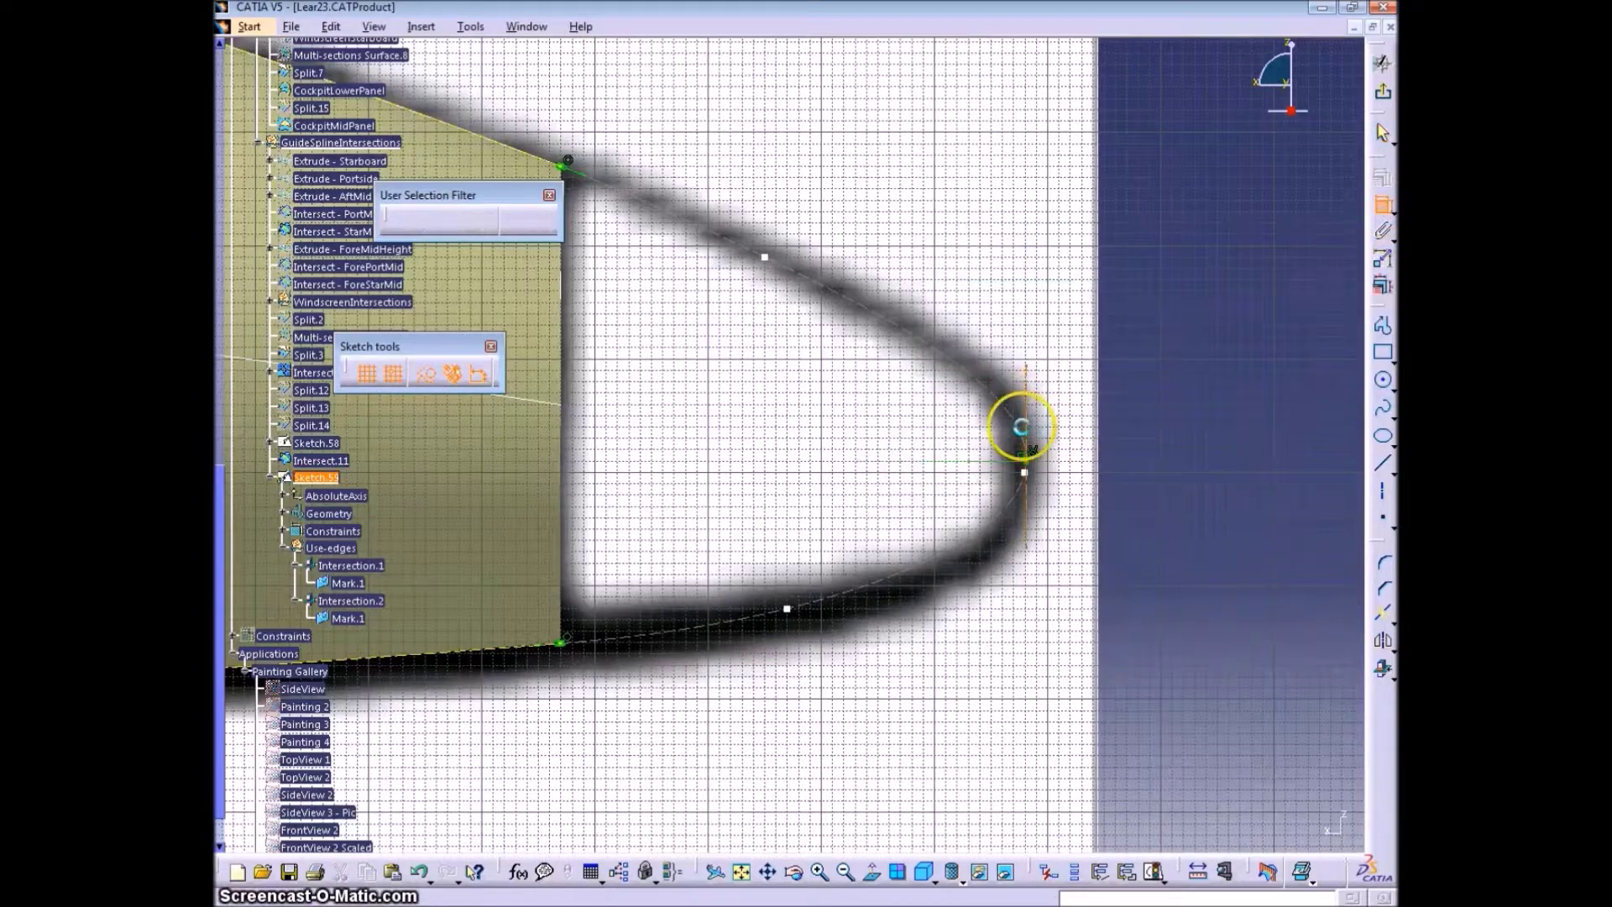
Constrain the short horizontal line's endpoint coincident with the nose spline at its tip
{"action": "left_click", "coordinate": [1011, 420]}
{"action": "mouse_move", "coordinate": [1154, 470]}
{"action": "middle_mouse_down"}
{"action": "mouse_move", "coordinate": [1190, 403]}
{"action": "mouse_move", "coordinate": [839, 445]}
{"action": "middle_mouse_up"}
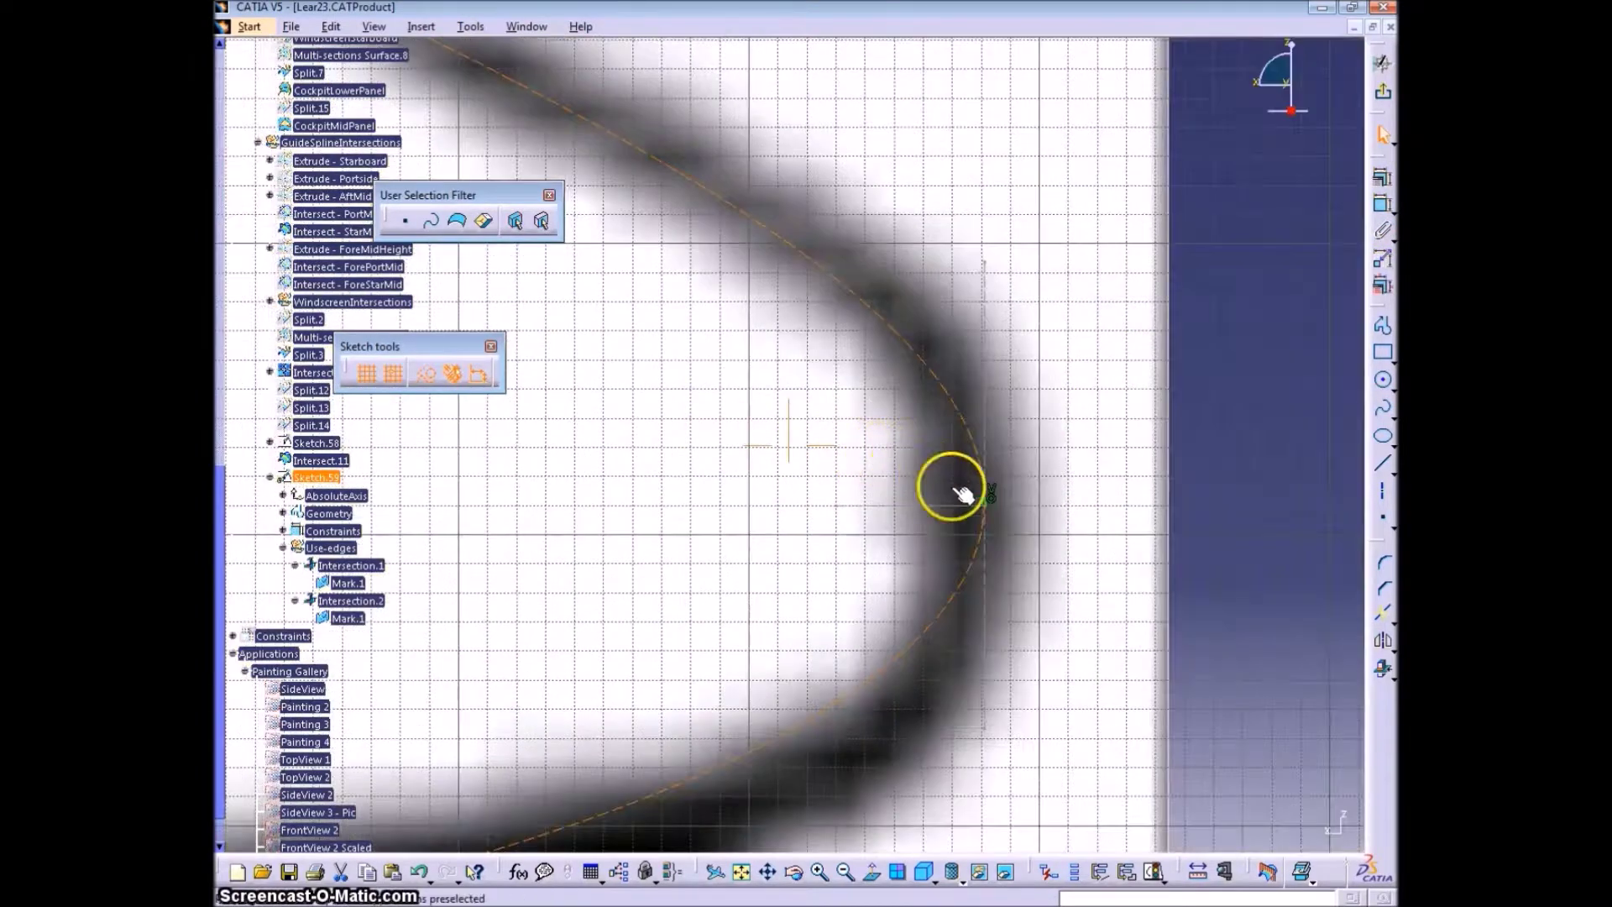
{"action": "middle_click_drag", "start_coordinate": [1016, 508], "coordinate": [963, 510]}
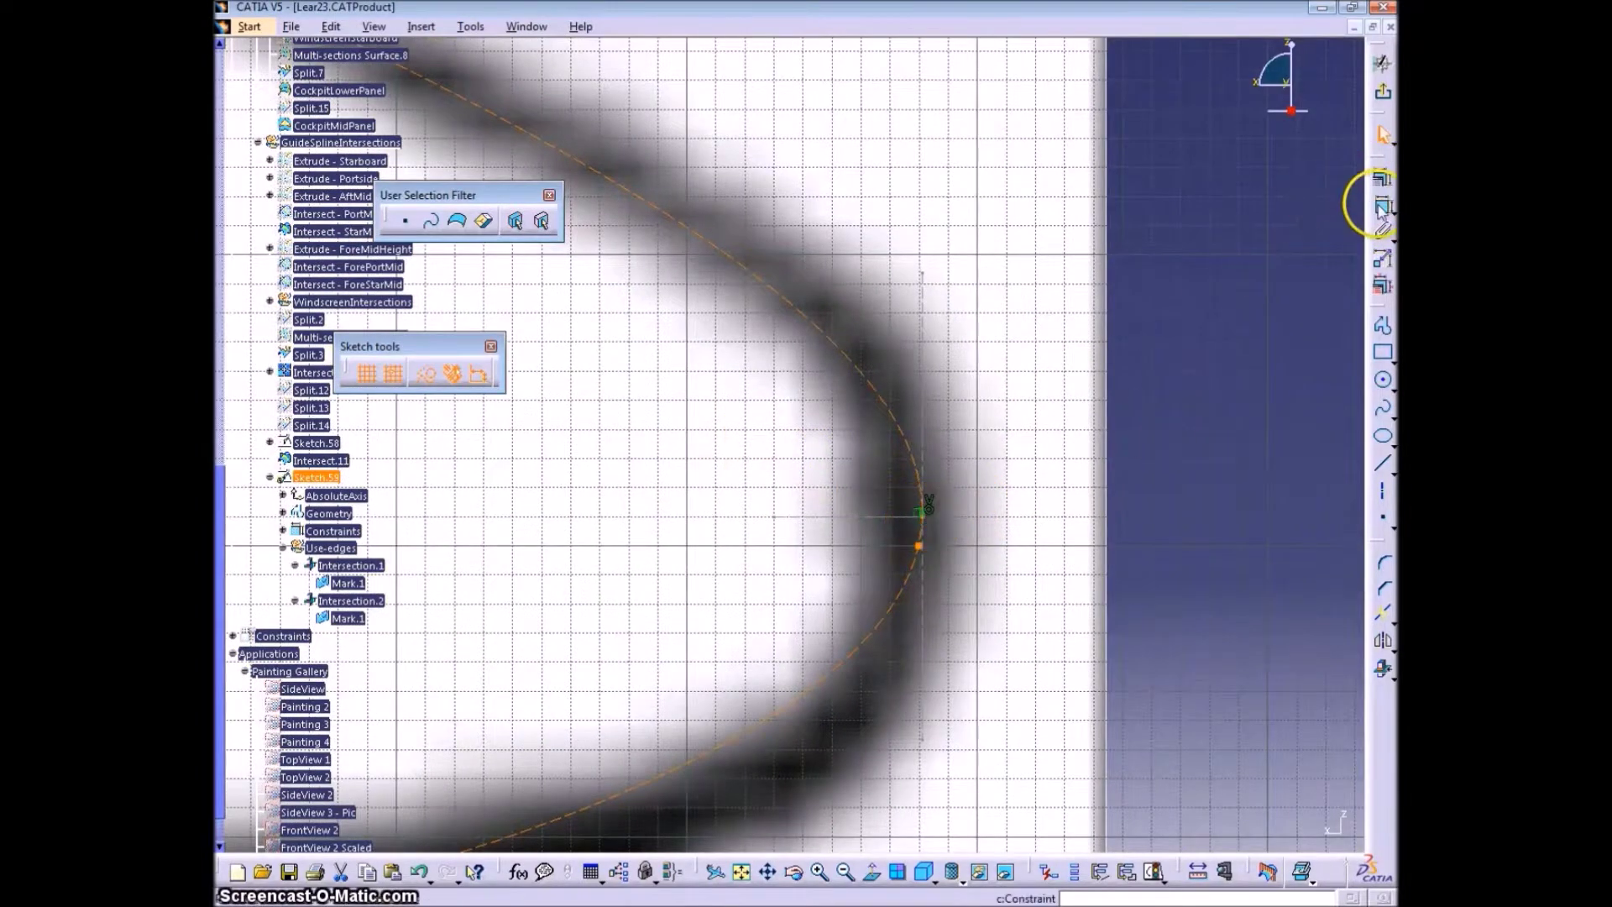
{"action": "right_click", "coordinate": [1060, 374]}
{"action": "left_click", "coordinate": [1109, 600]}
{"action": "scroll", "coordinate": [1125, 476], "scroll_direction": "down", "scroll_amount": 3}
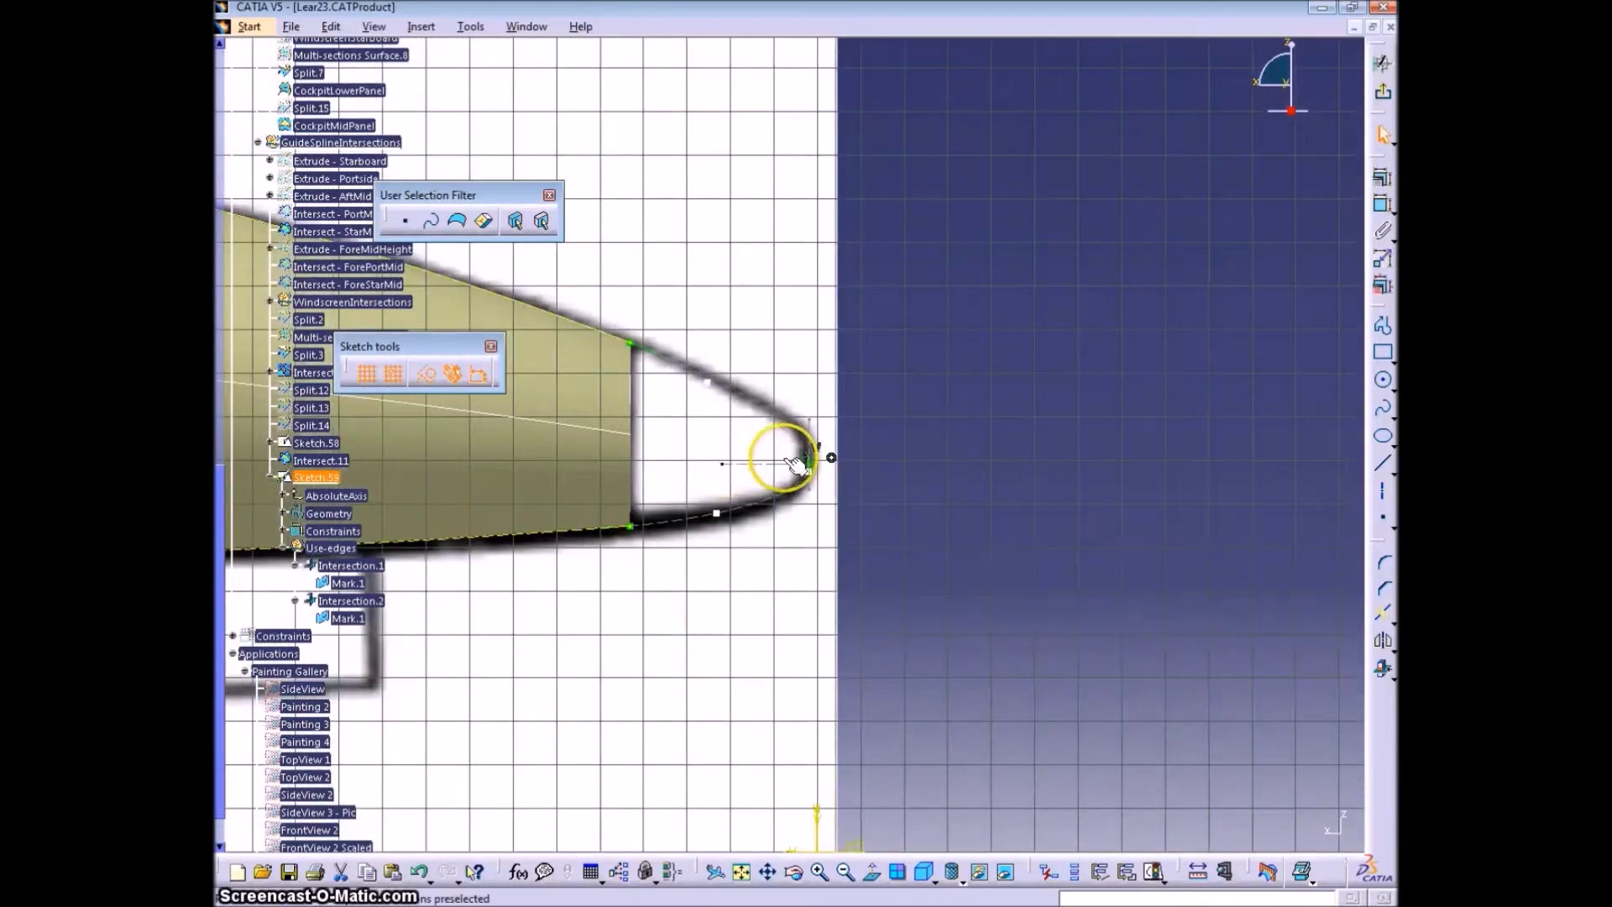
Apply a Fix constraint to the construction geometry at the nose tip
{"action": "scroll", "coordinate": [774, 453], "scroll_direction": "up", "scroll_amount": 2}
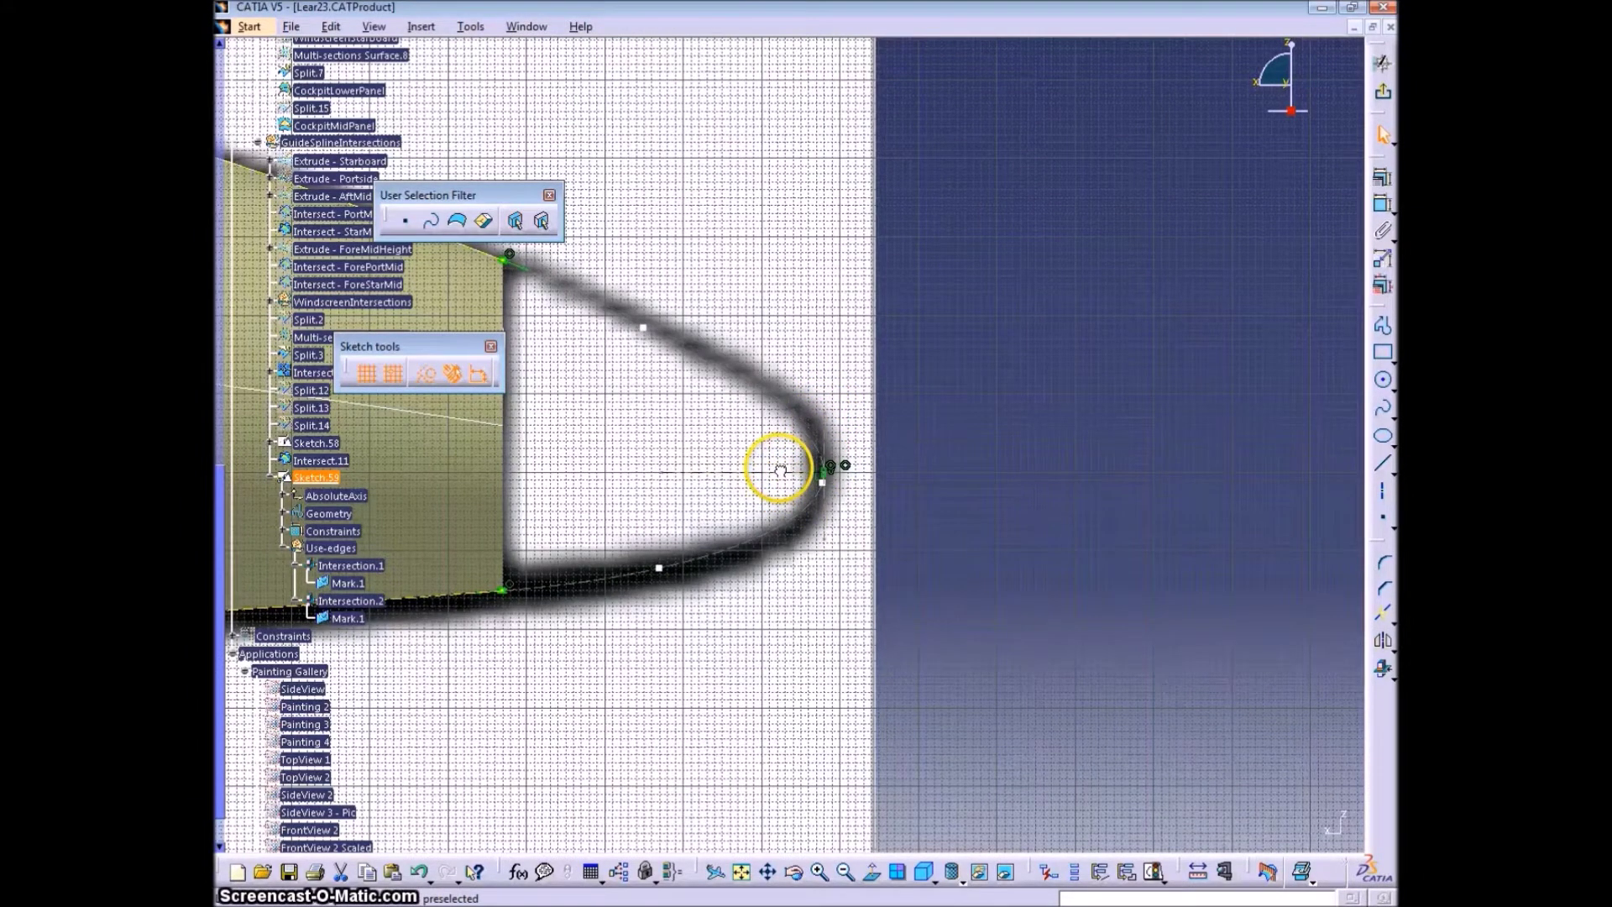
{"action": "mouse_move", "coordinate": [959, 529]}
{"action": "middle_mouse_down", "text": "ctrl"}
{"action": "mouse_move", "coordinate": [939, 575]}
{"action": "mouse_move", "coordinate": [946, 428]}
{"action": "middle_mouse_up", "text": "ctrl"}
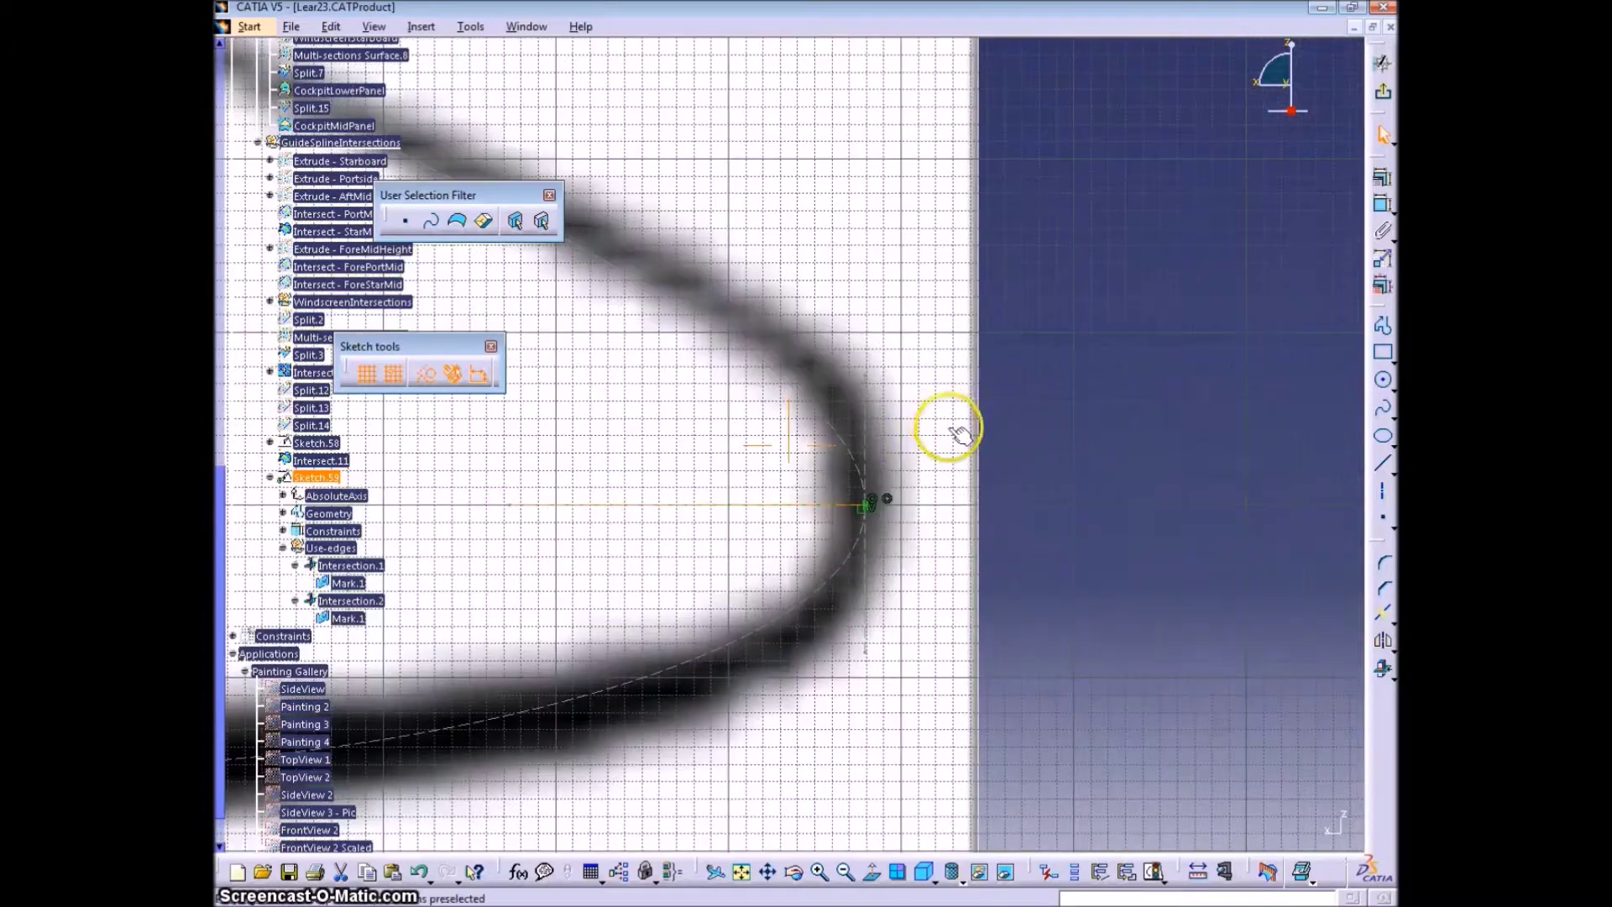
{"action": "left_click", "coordinate": [867, 508]}
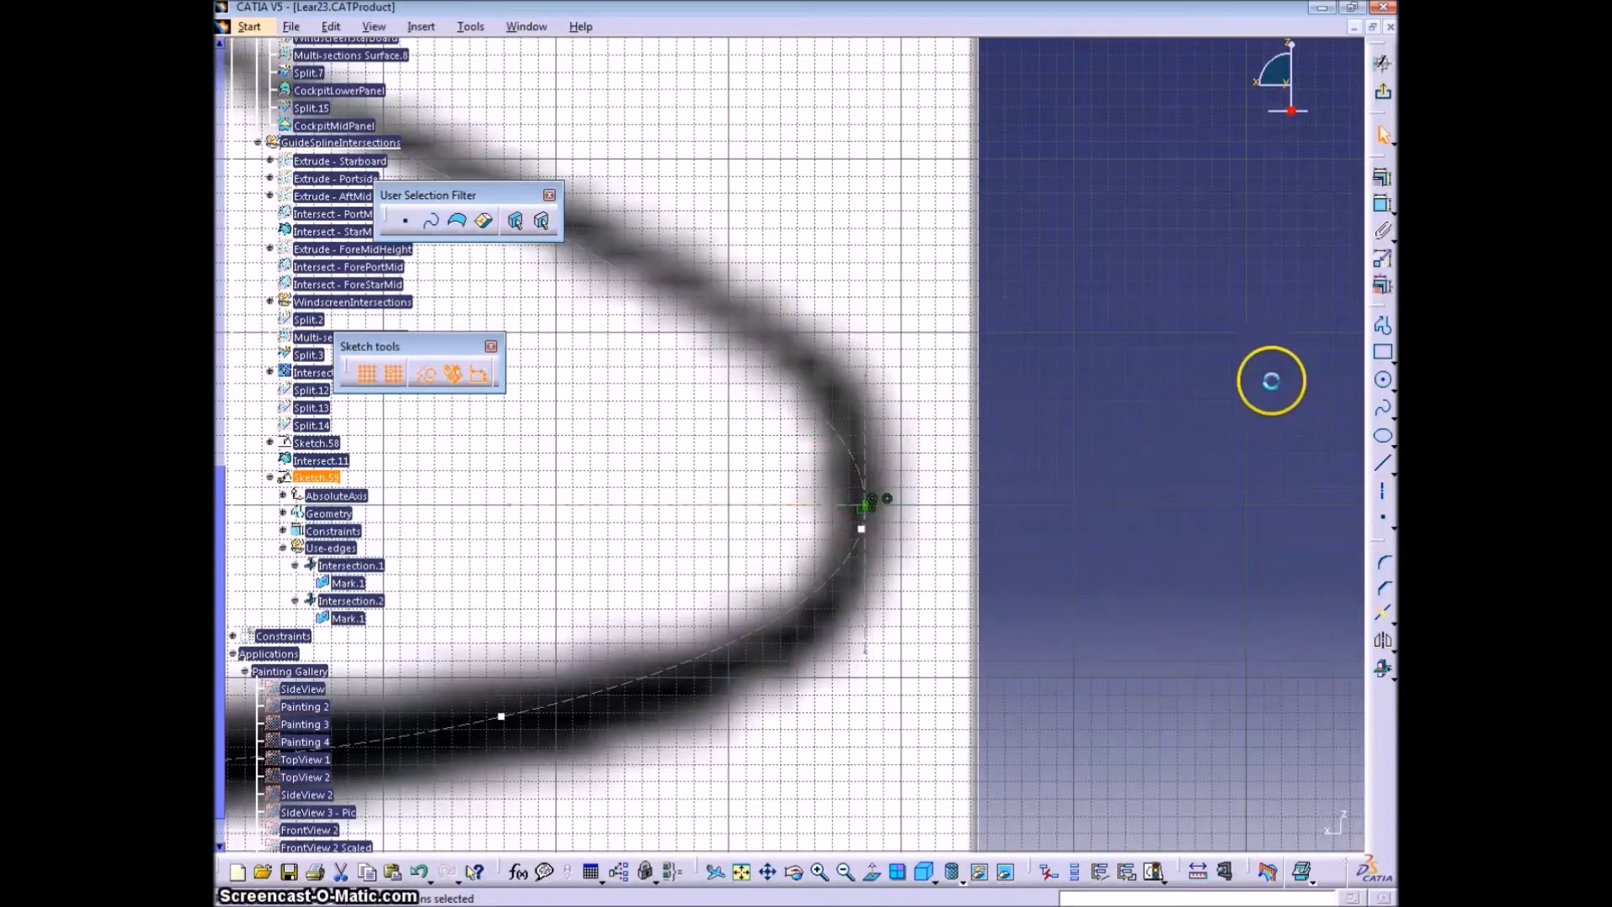
{"action": "left_click", "coordinate": [1387, 233]}
{"action": "left_click", "coordinate": [1353, 232]}
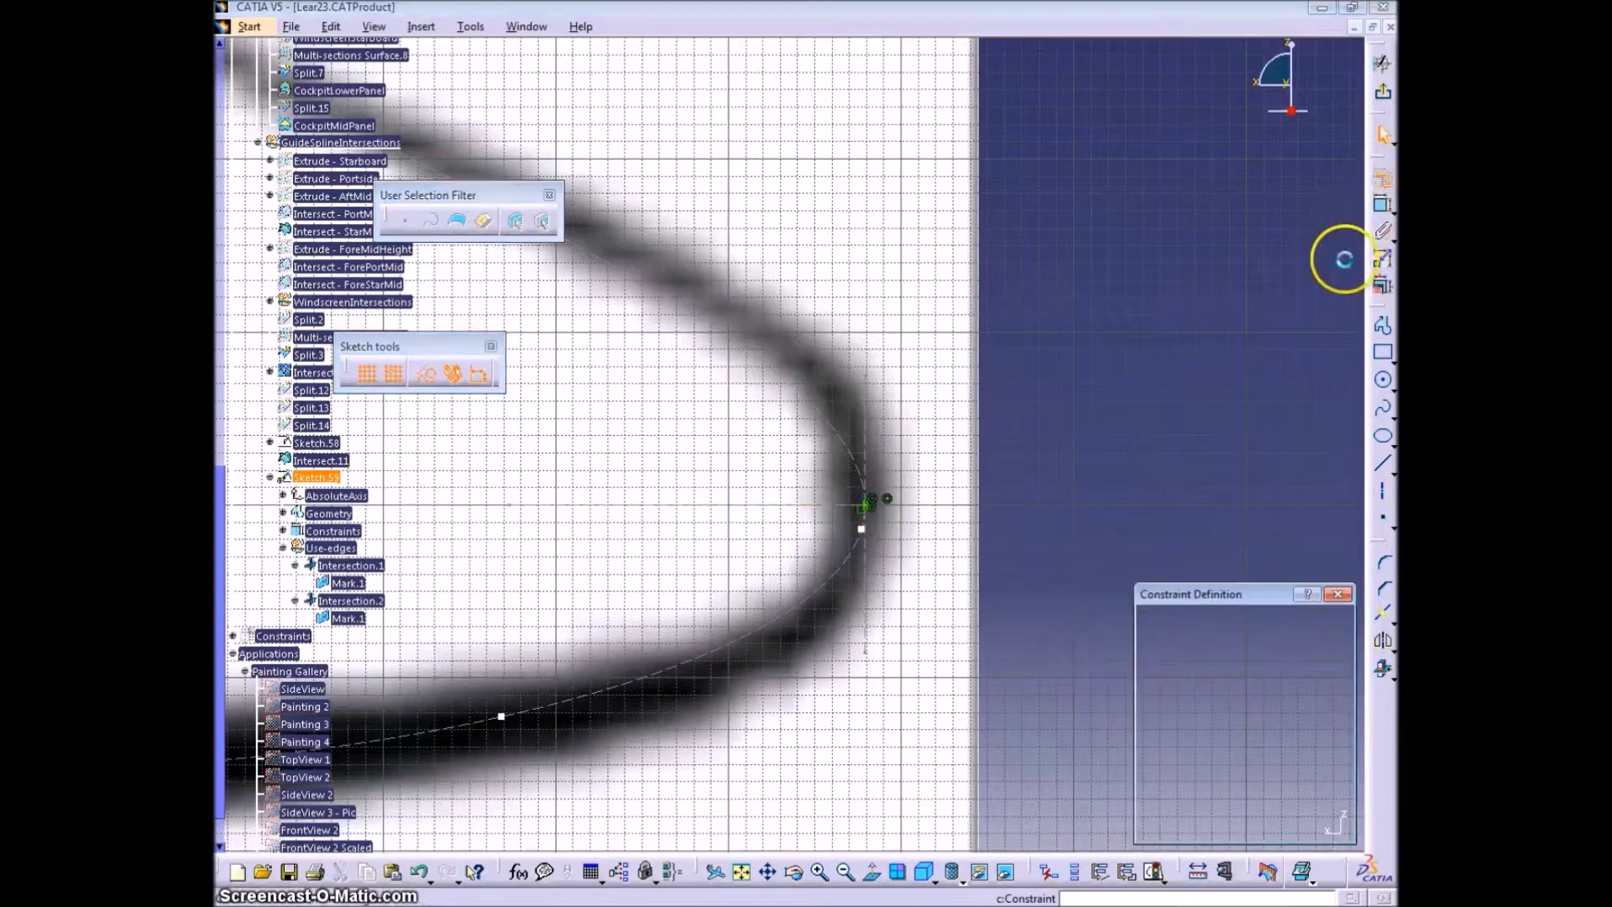
{"action": "left_click", "coordinate": [1261, 624]}
{"action": "left_click", "coordinate": [1246, 825]}
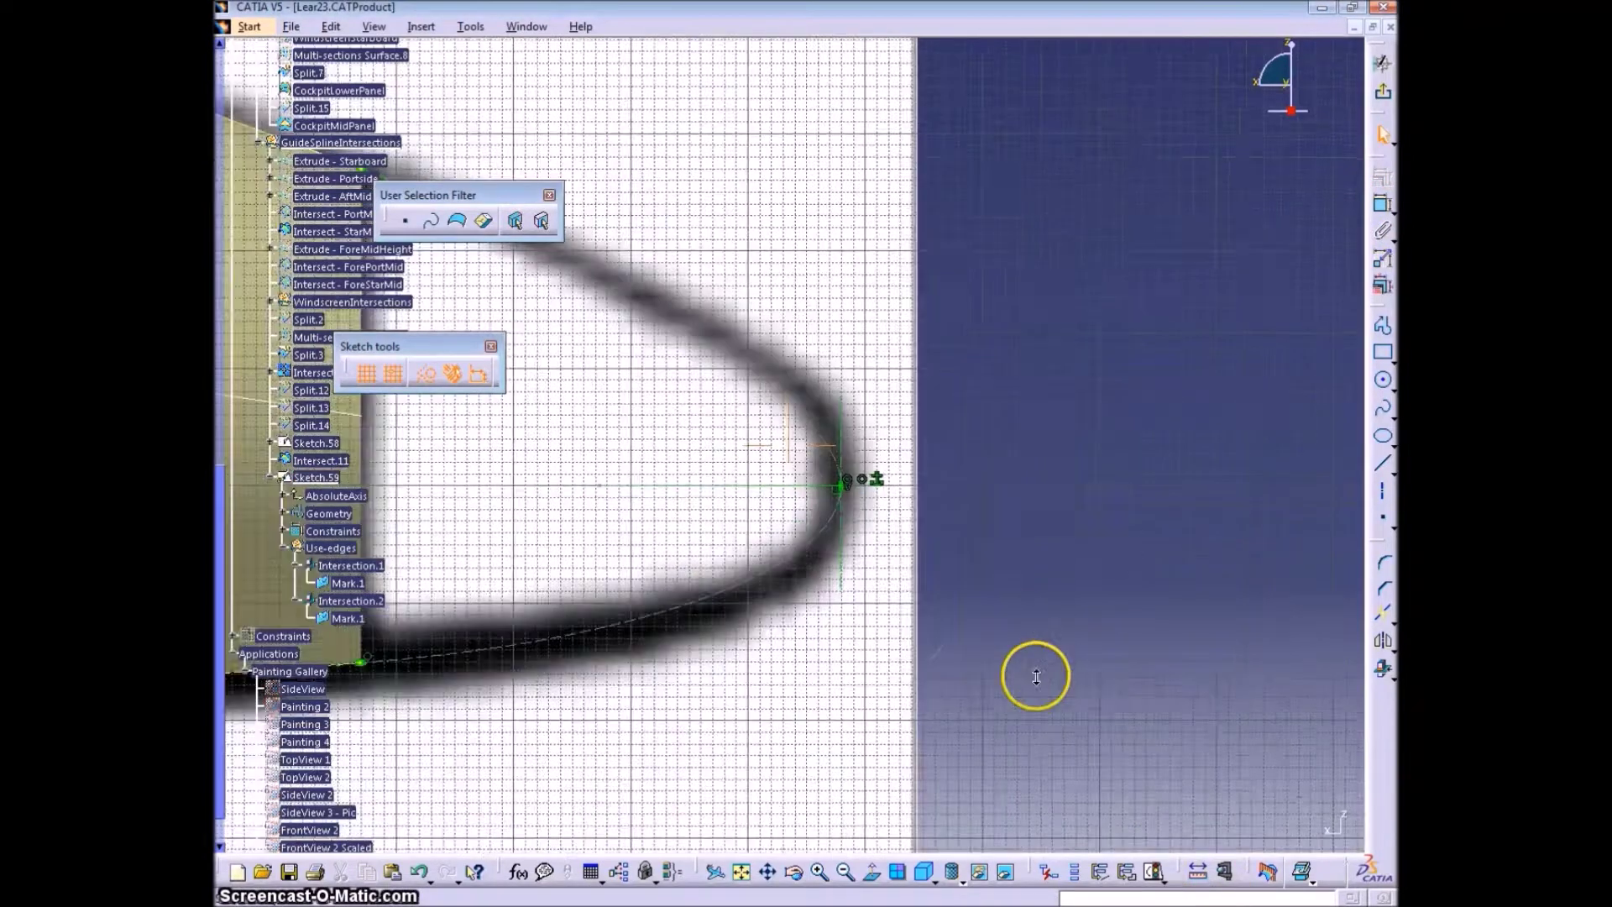
Nudge the spline's upper control point to follow the nose outline, keeping the sketch viewed normal from its original side
{"action": "middle_click_drag", "start_coordinate": [1032, 673], "coordinate": [1115, 640]}
{"action": "left_click", "coordinate": [747, 379]}
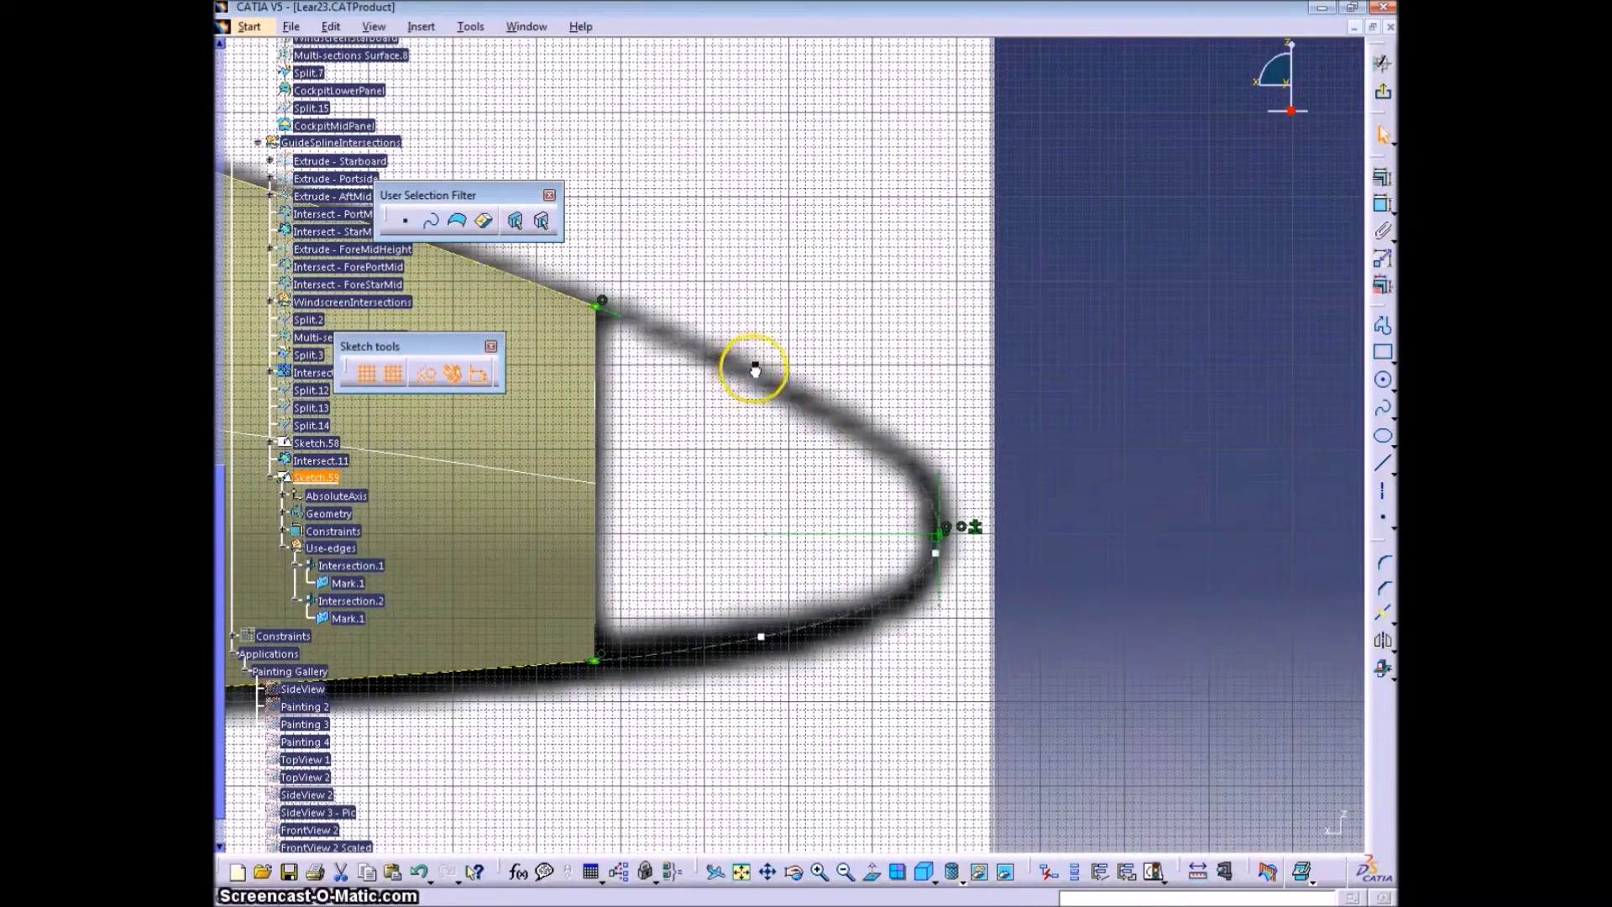
{"action": "left_click", "coordinate": [873, 872]}
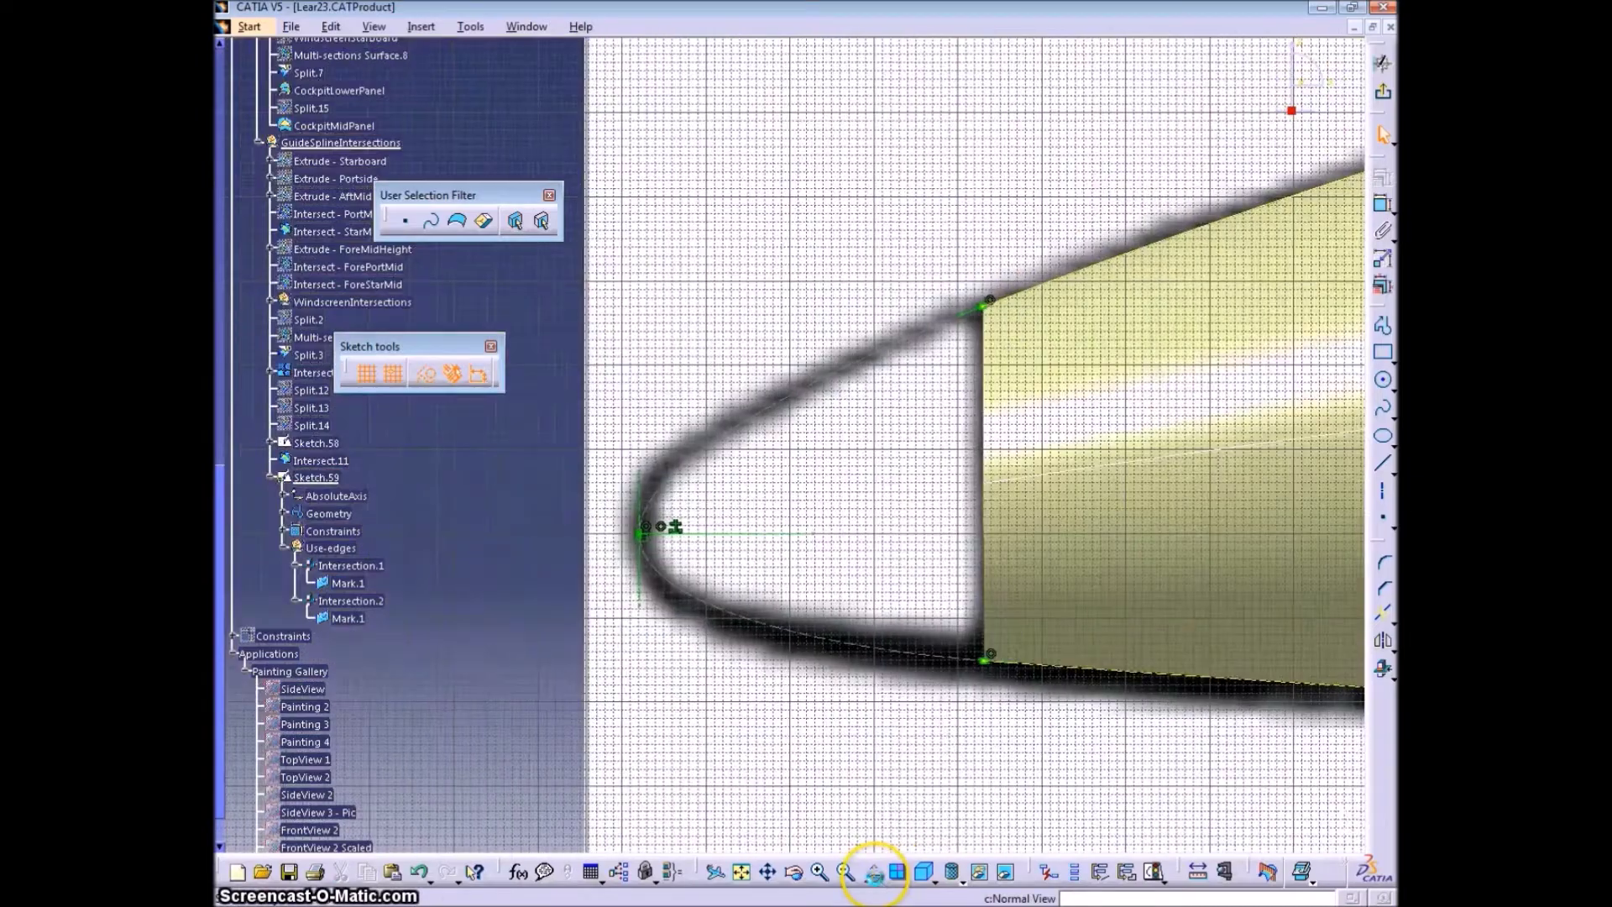
{"action": "left_click", "coordinate": [875, 878]}
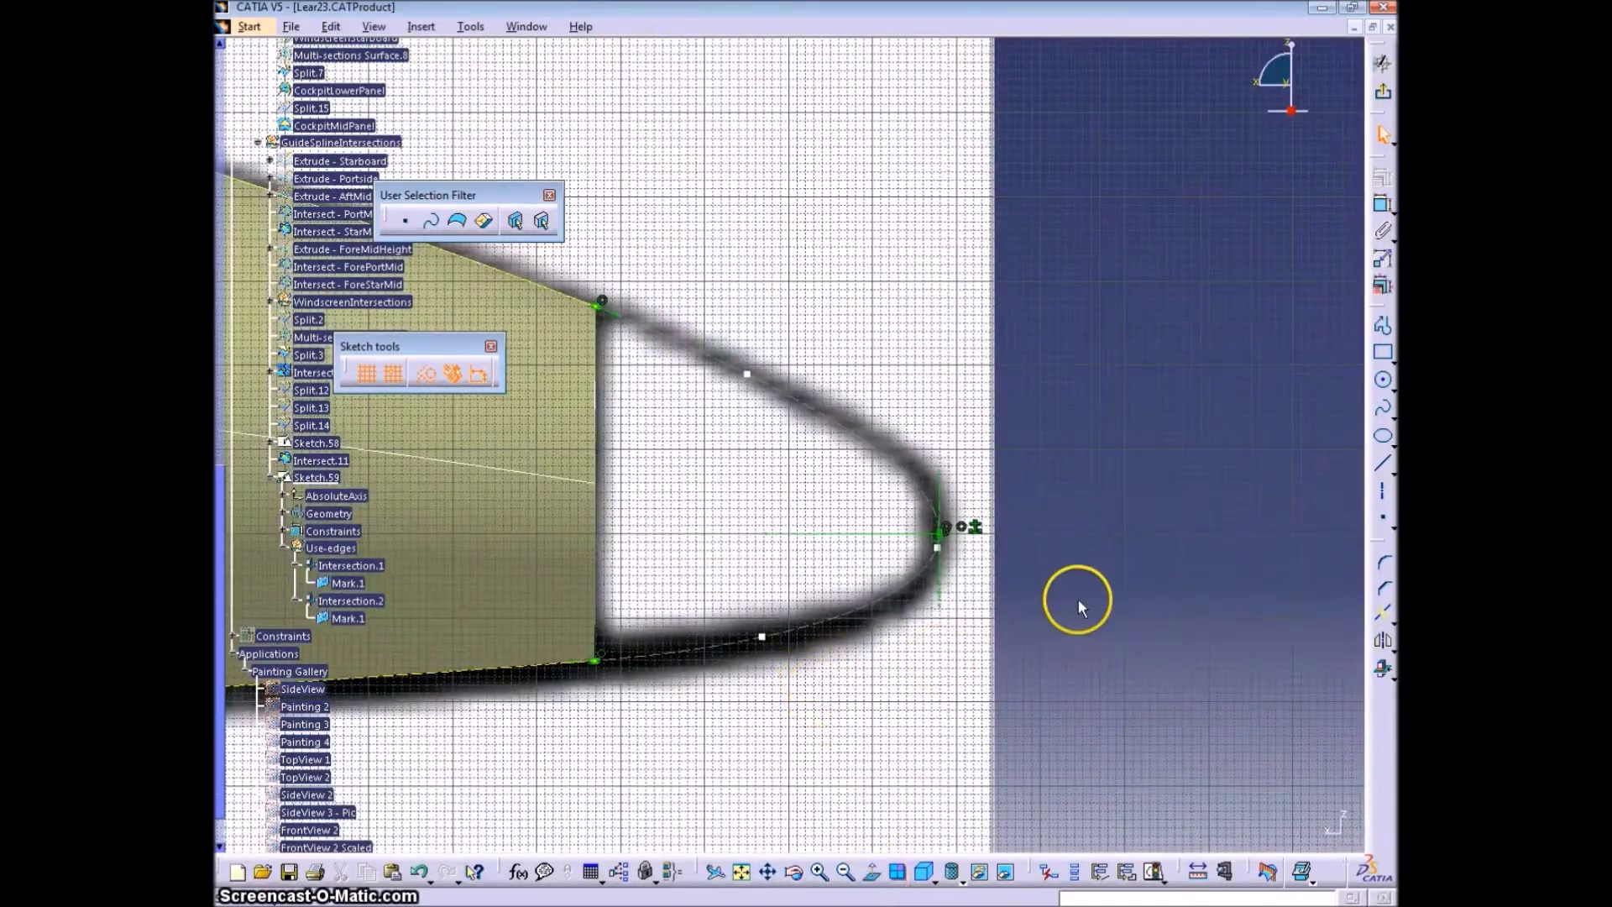
{"action": "middle_click_drag", "start_coordinate": [1125, 518], "coordinate": [1126, 529], "text": "ctrl"}
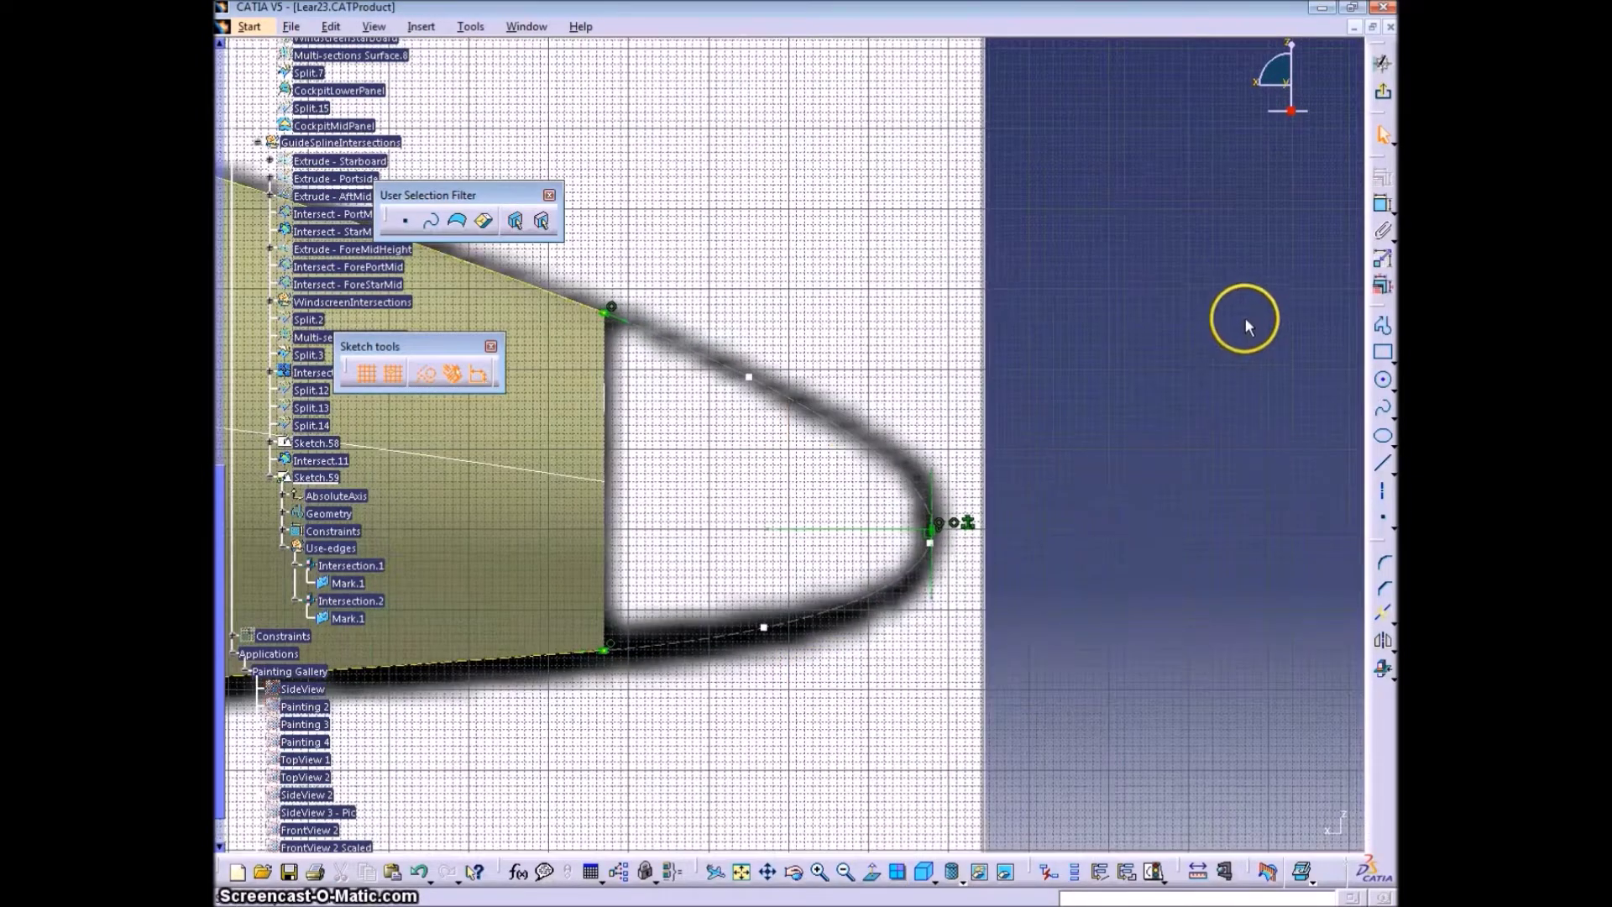
Convert the nose spline from a construction element to a standard element
{"action": "left_click", "coordinate": [1383, 96]}
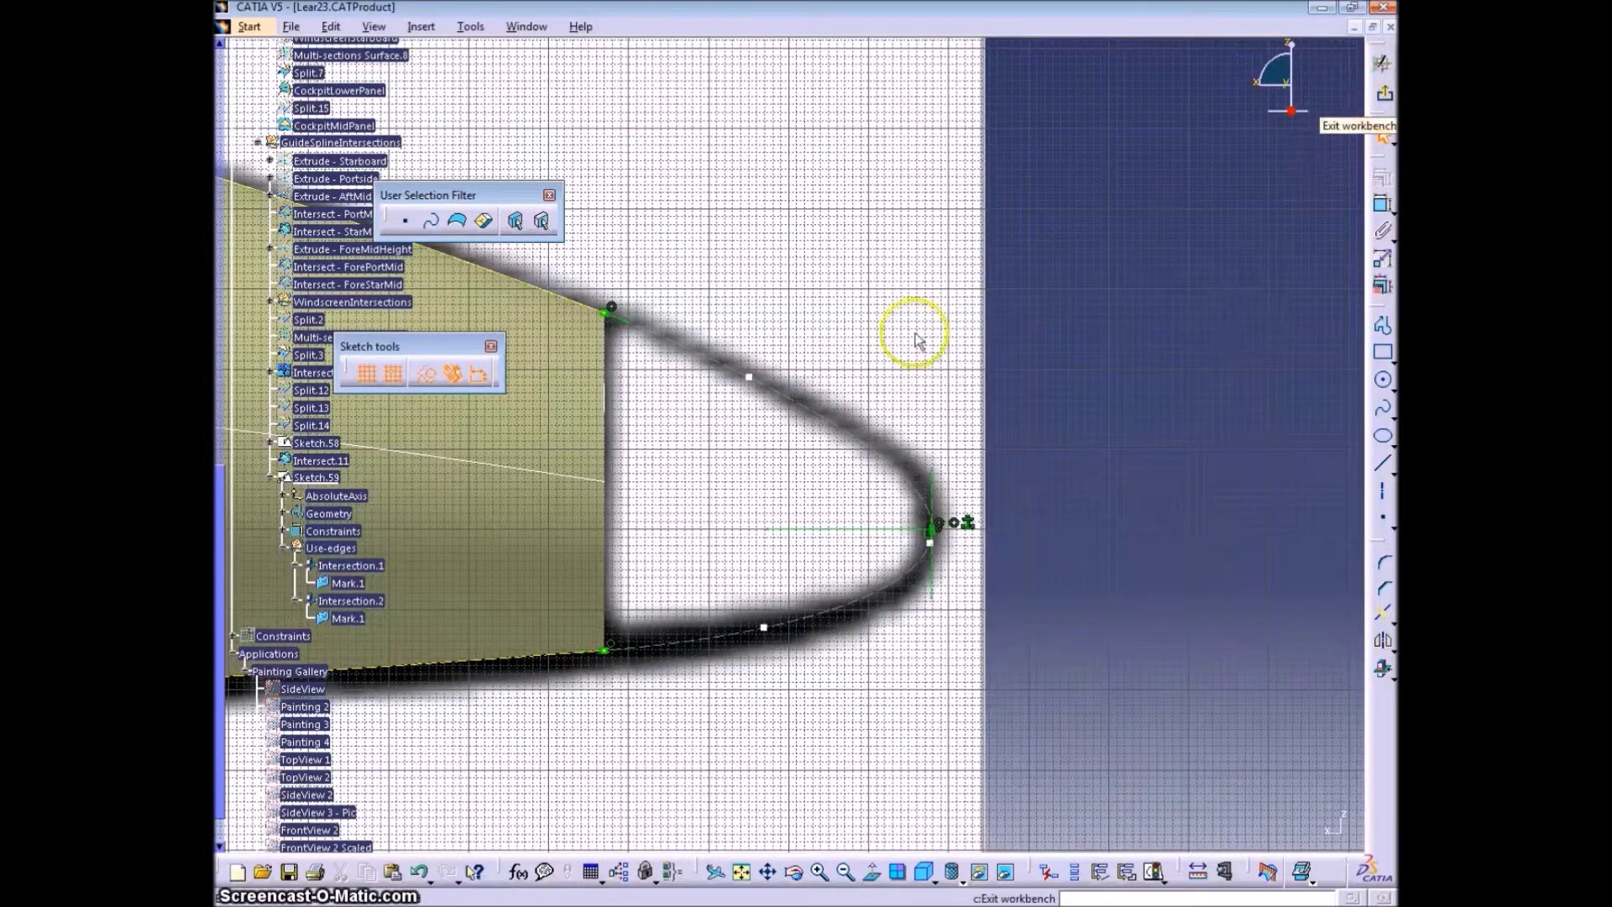
{"action": "left_click", "coordinate": [427, 378]}
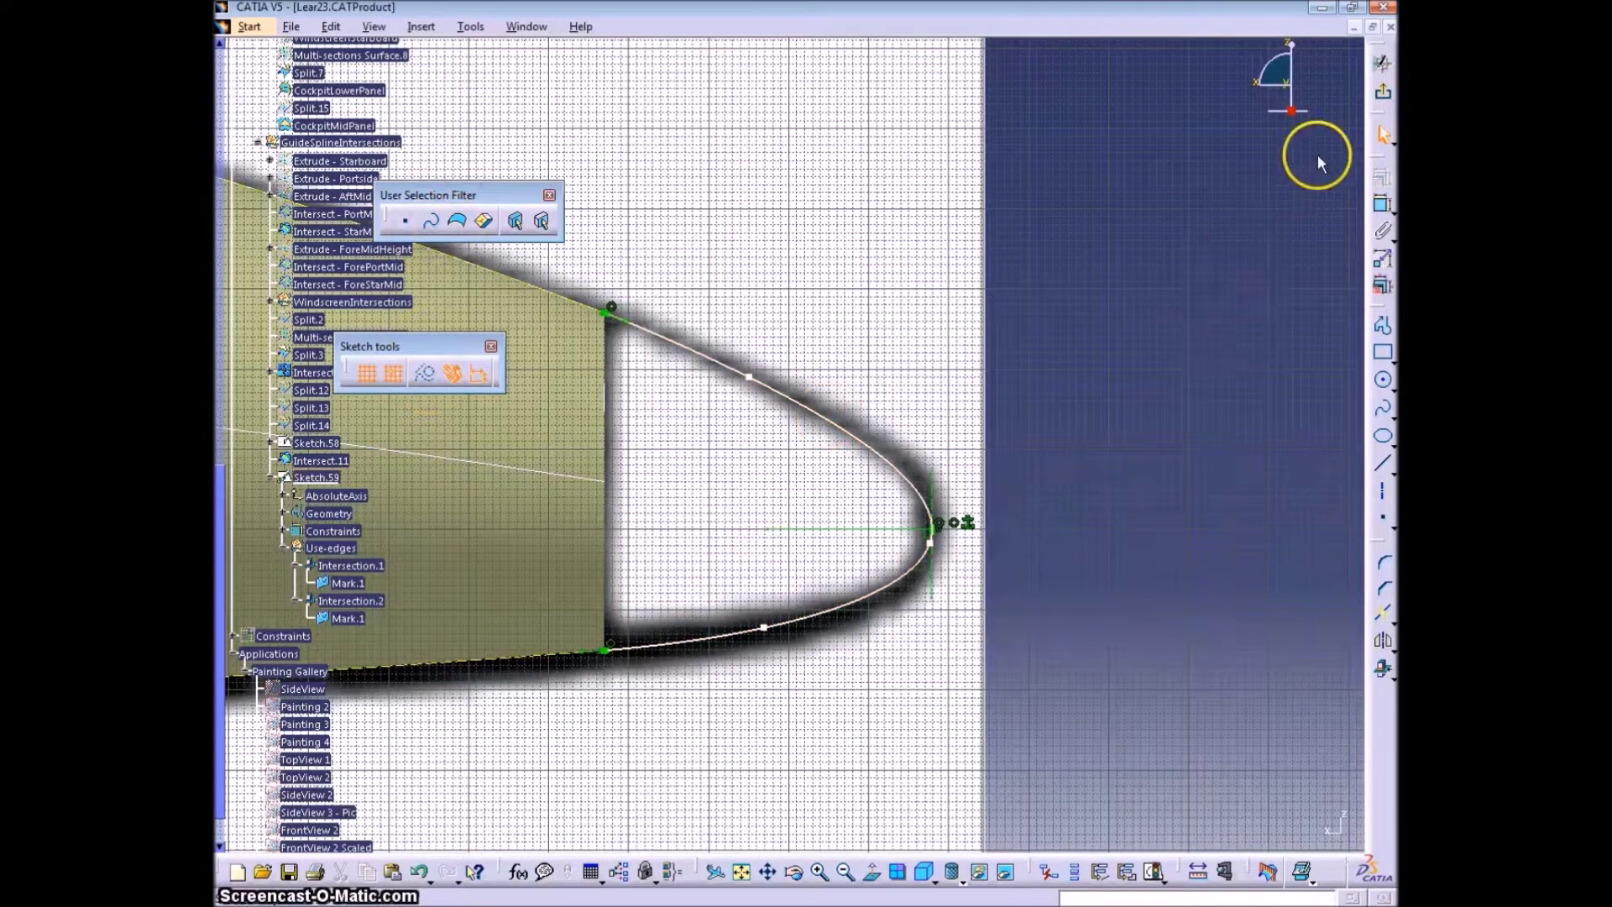
{"action": "middle_click_drag", "start_coordinate": [1233, 369], "coordinate": [1233, 374]}
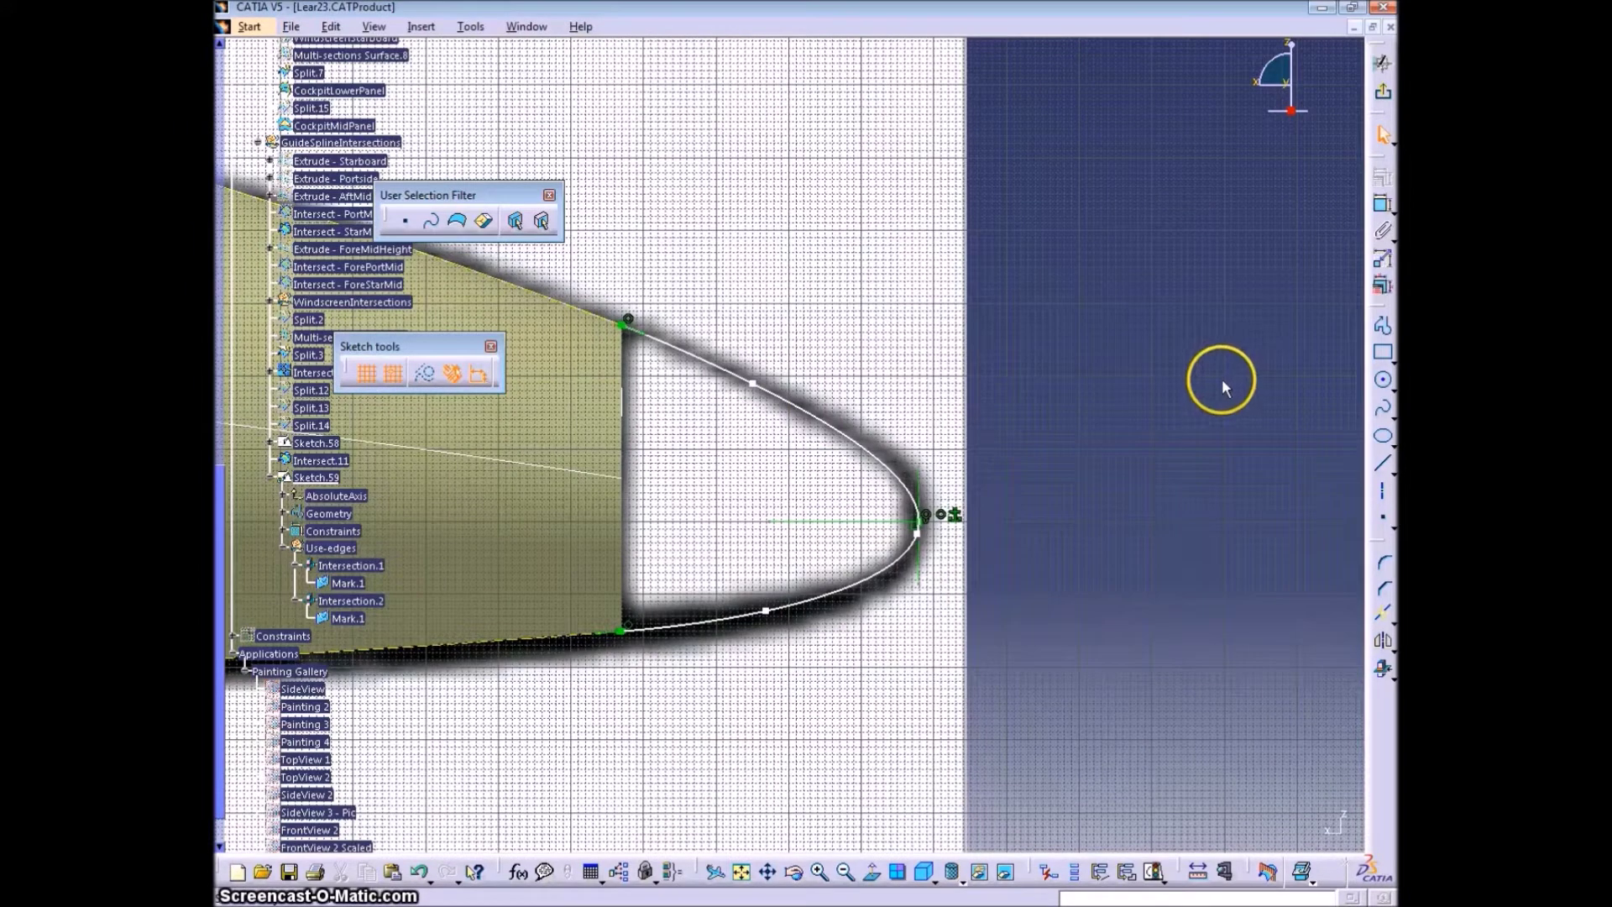
{"action": "mouse_move", "coordinate": [1138, 402]}
{"action": "middle_mouse_down"}
{"action": "mouse_move", "coordinate": [1123, 361]}
{"action": "mouse_move", "coordinate": [1112, 437]}
{"action": "mouse_move", "coordinate": [1121, 390]}
{"action": "middle_mouse_up"}
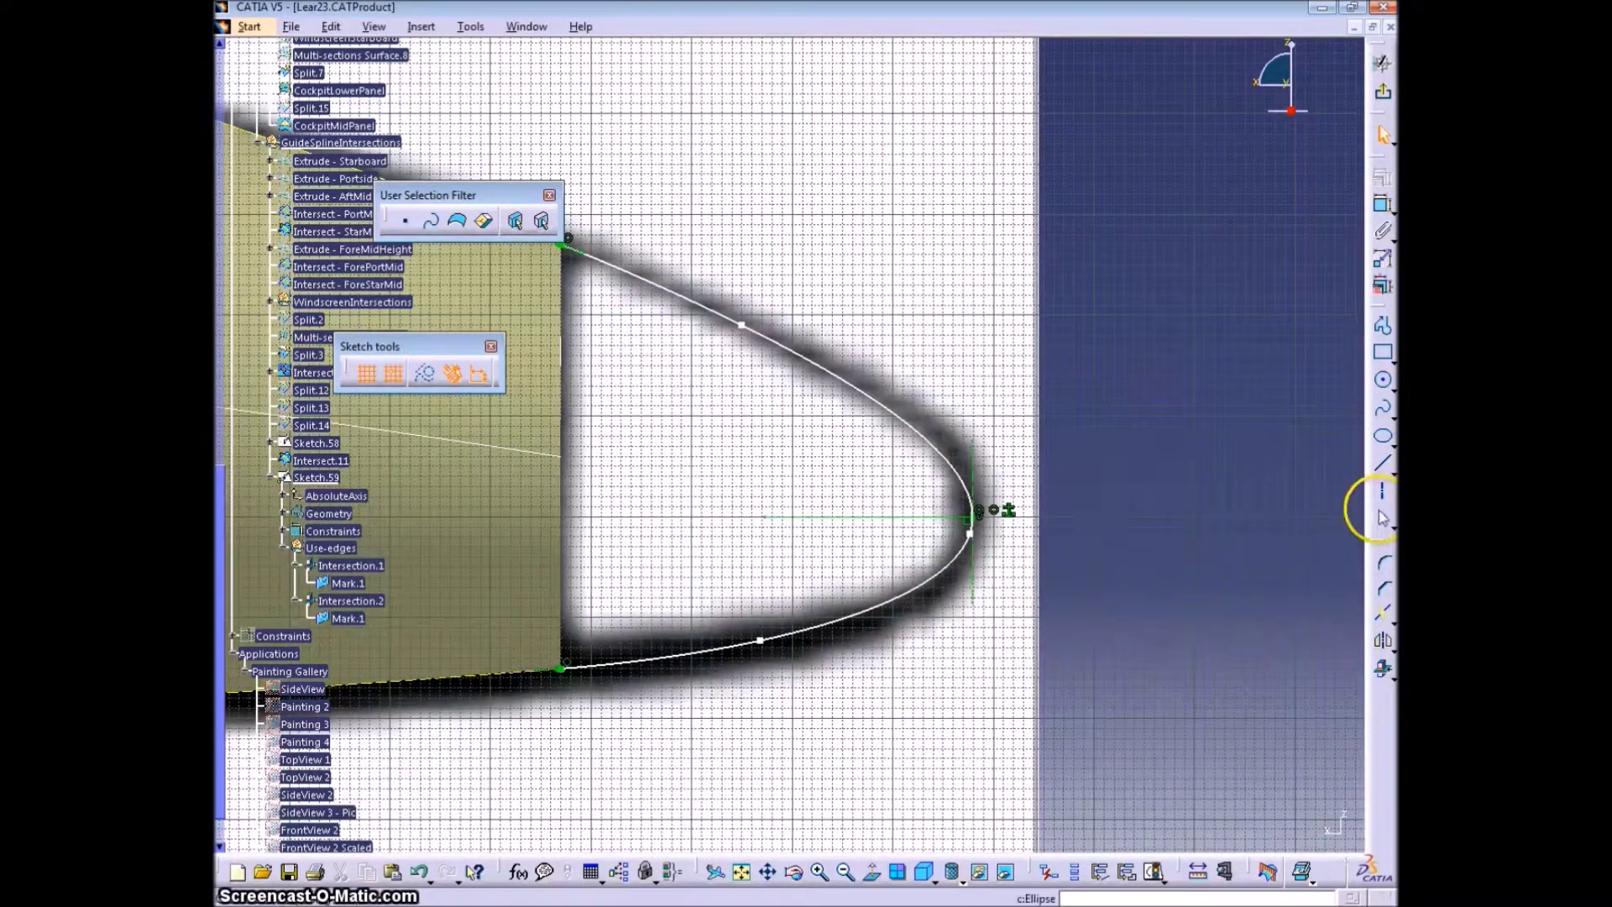
Break the nose spline at its tip and leave the side-profile sketch
{"action": "left_click", "coordinate": [1383, 614]}
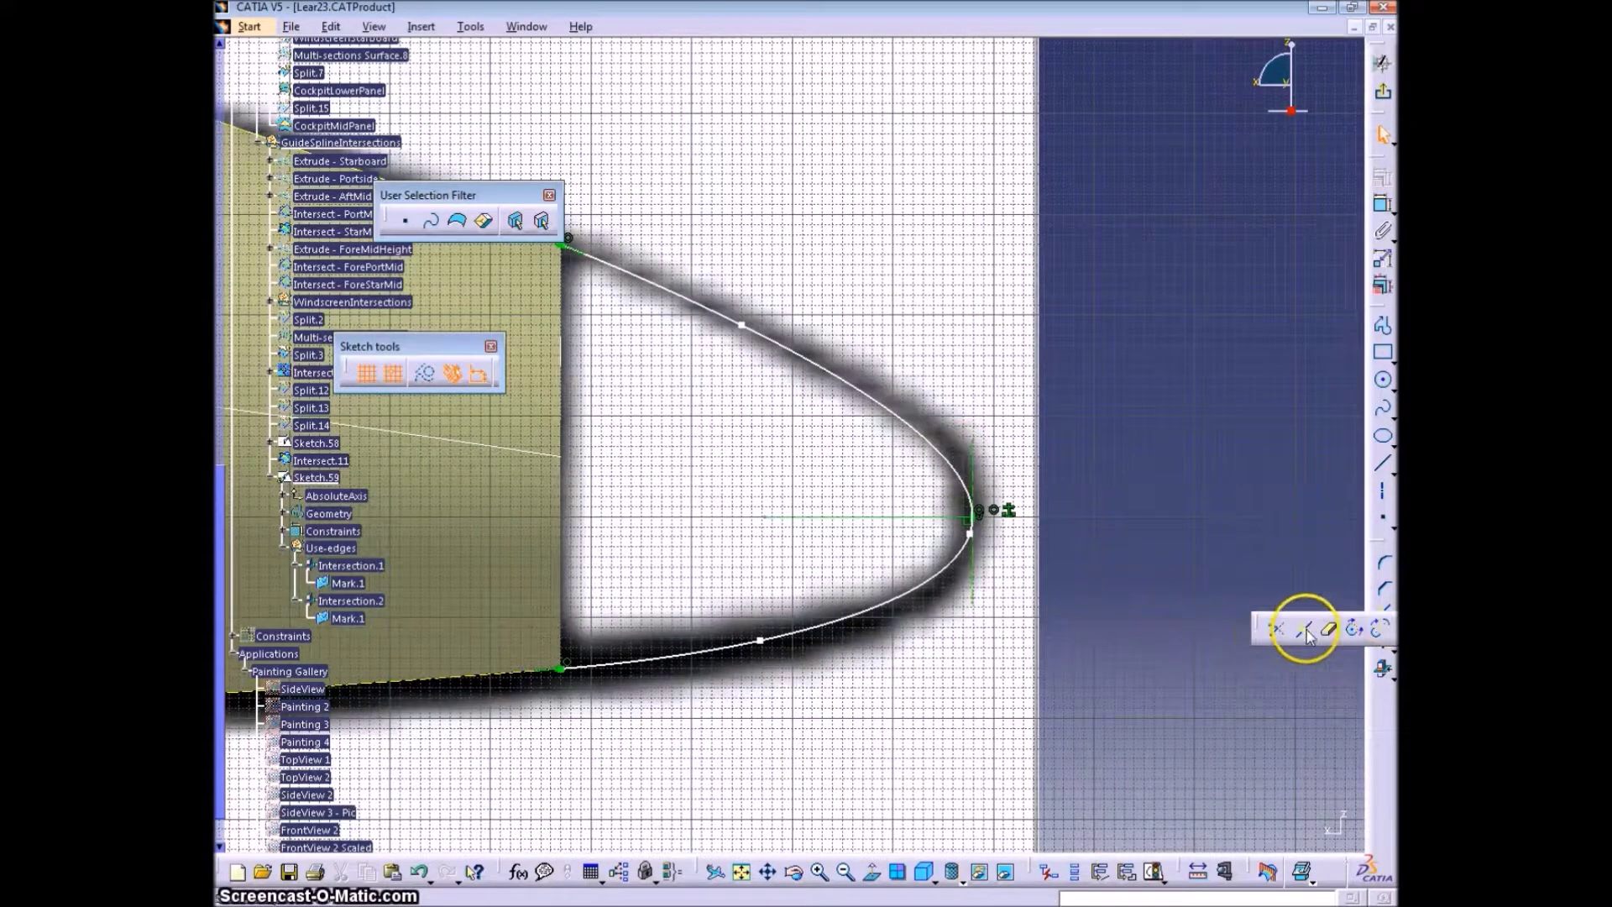
{"action": "left_click", "coordinate": [1303, 630]}
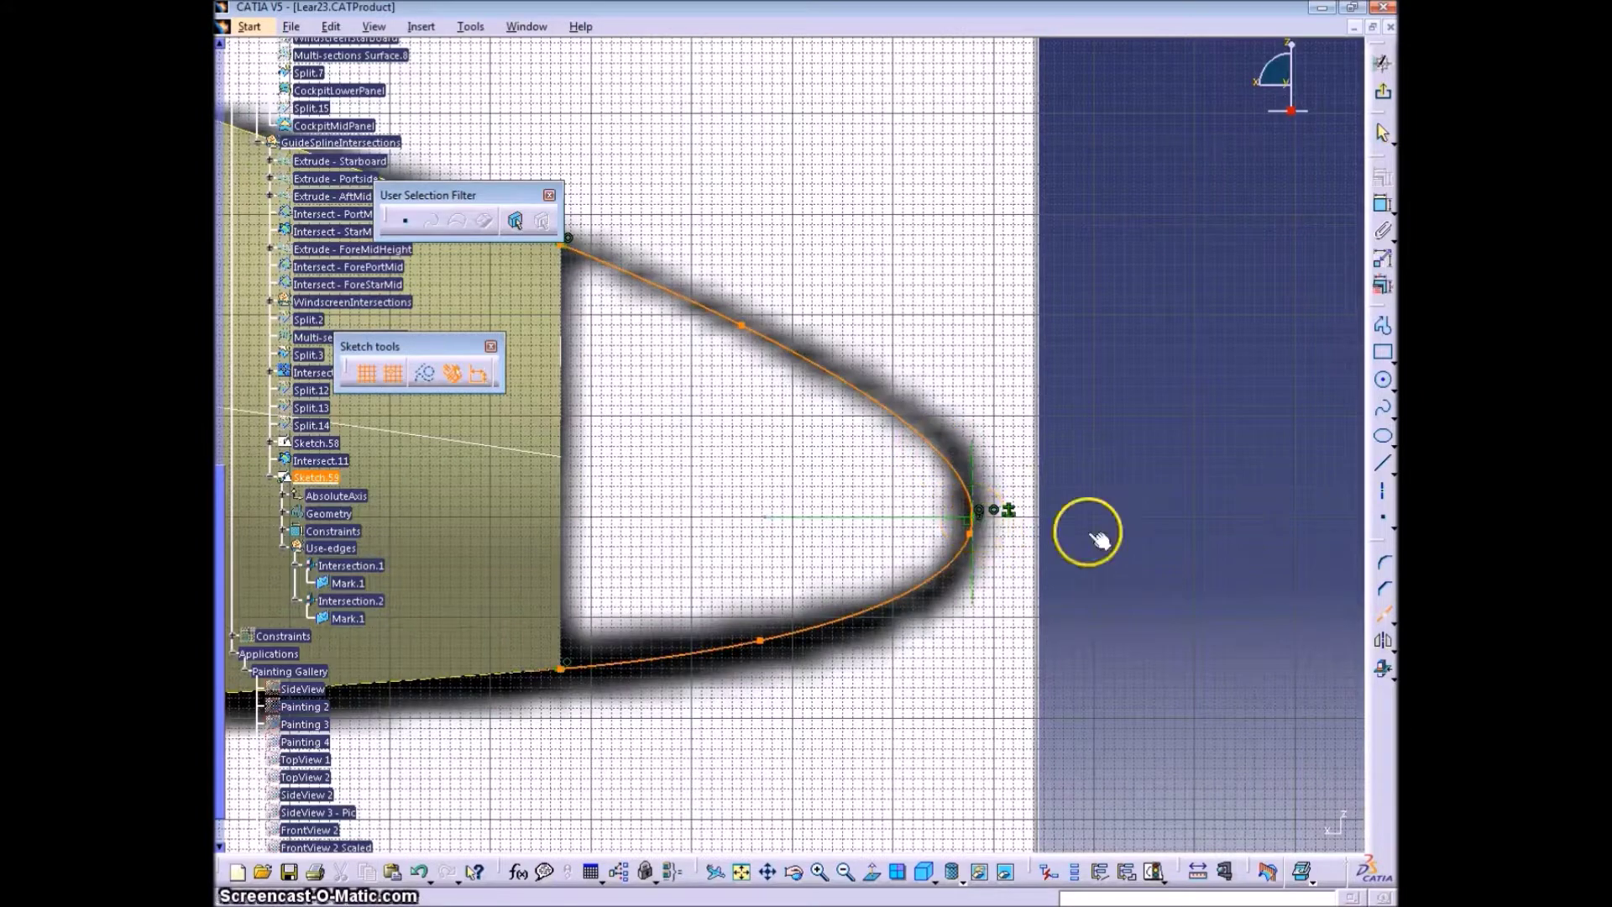
{"action": "left_click", "coordinate": [1097, 538]}
{"action": "left_click", "coordinate": [887, 603]}
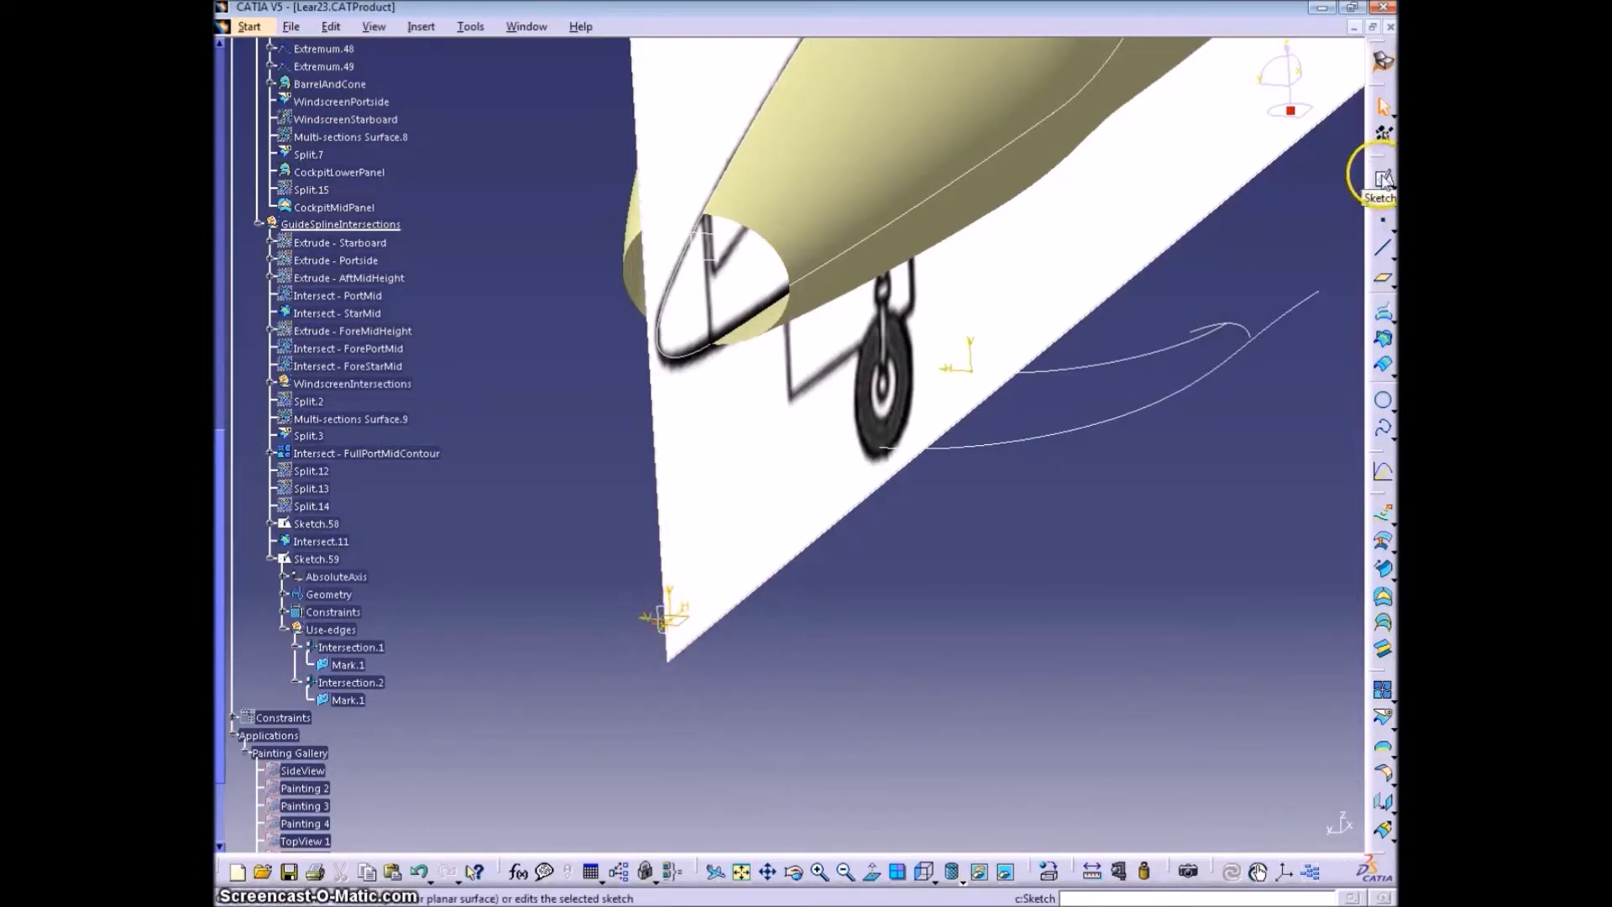
Start a new sketch on the horizontal xy plane and show the TopView 4 reference image
{"action": "left_click", "coordinate": [1383, 179]}
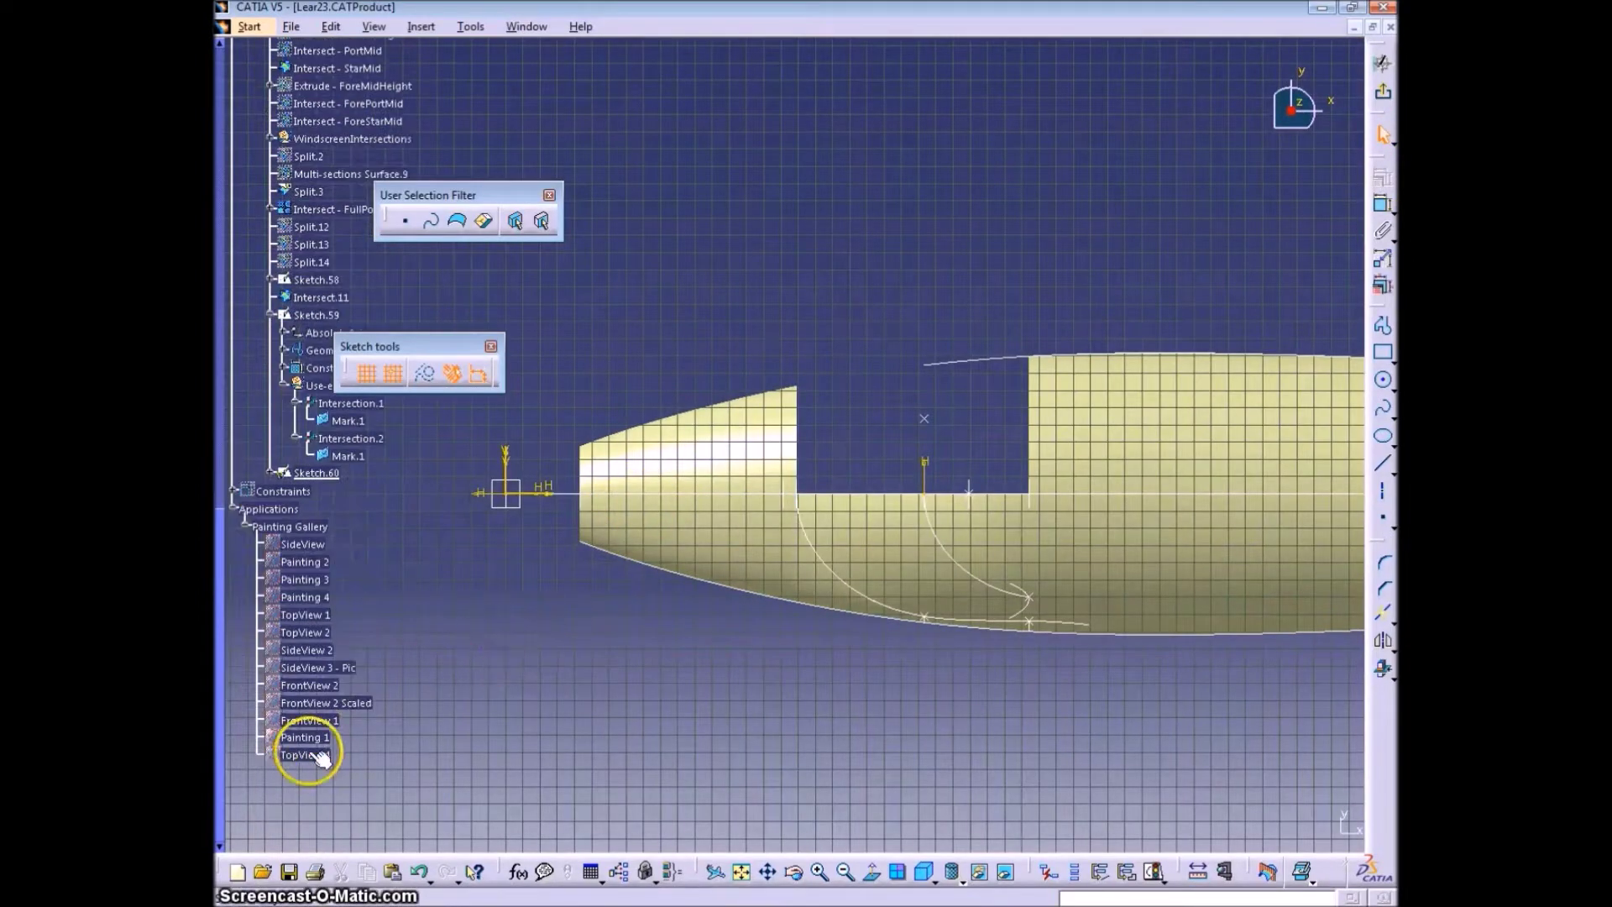
{"action": "right_click", "coordinate": [310, 753]}
{"action": "left_click", "coordinate": [370, 516]}
Project the fuselage side contour above the centerline onto the top-view sketch plane
{"action": "mouse_move", "coordinate": [579, 671]}
{"action": "middle_mouse_down"}
{"action": "mouse_move", "coordinate": [586, 593]}
{"action": "mouse_move", "coordinate": [603, 697]}
{"action": "mouse_move", "coordinate": [809, 678]}
{"action": "mouse_move", "coordinate": [719, 723]}
{"action": "mouse_move", "coordinate": [703, 665]}
{"action": "middle_mouse_up"}
{"action": "left_click", "coordinate": [906, 334]}
{"action": "left_click", "coordinate": [1394, 678]}
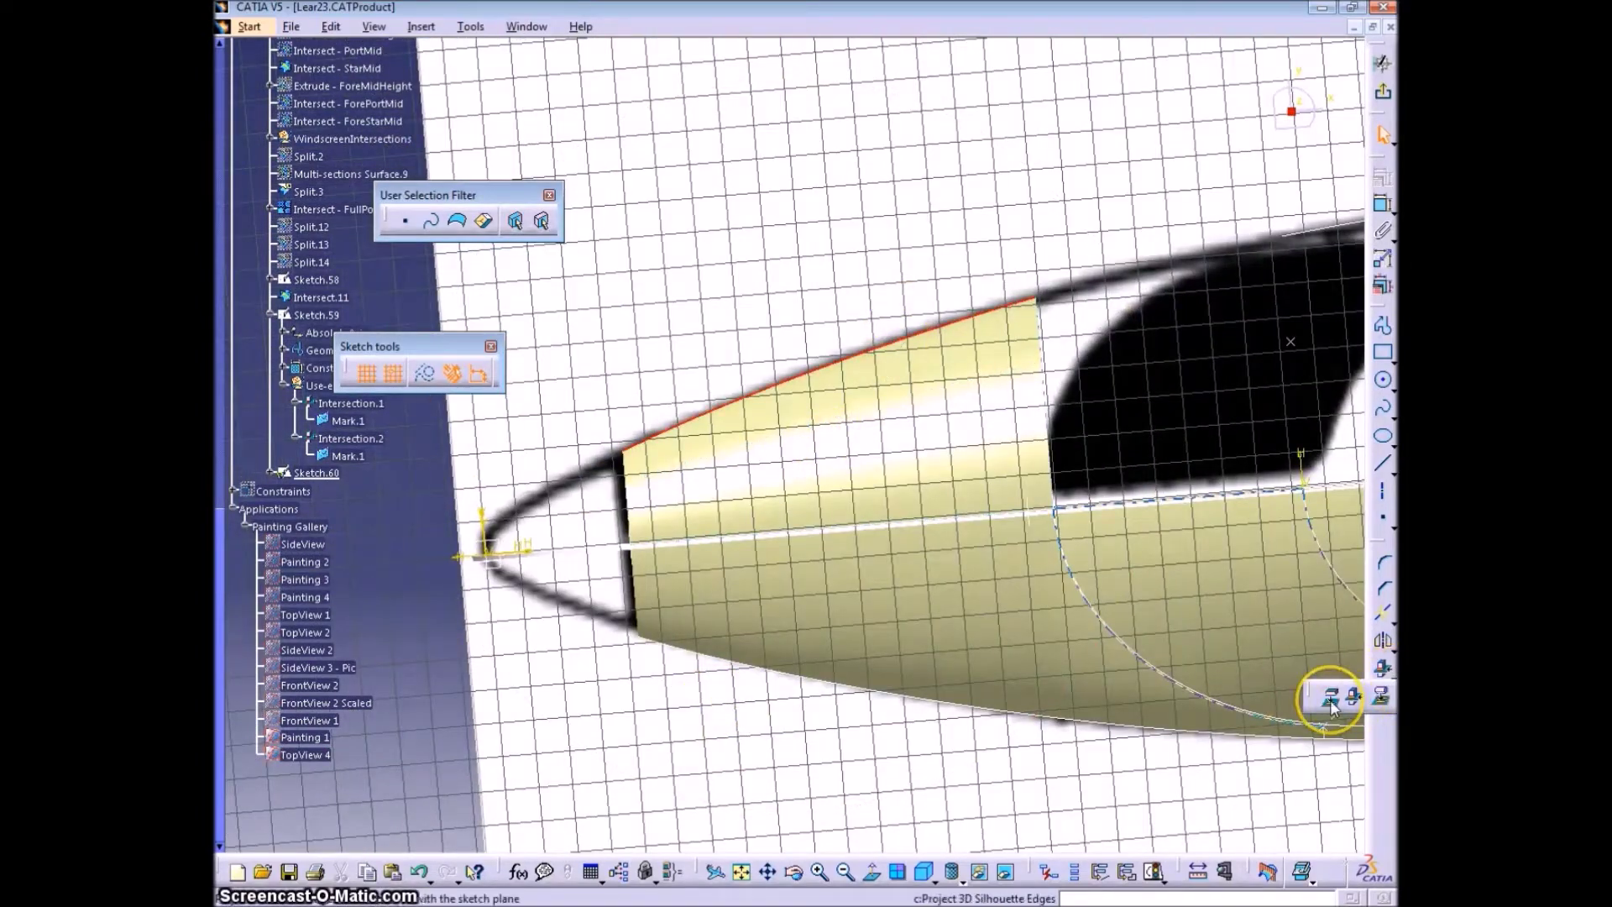
{"action": "left_click", "coordinate": [1332, 700]}
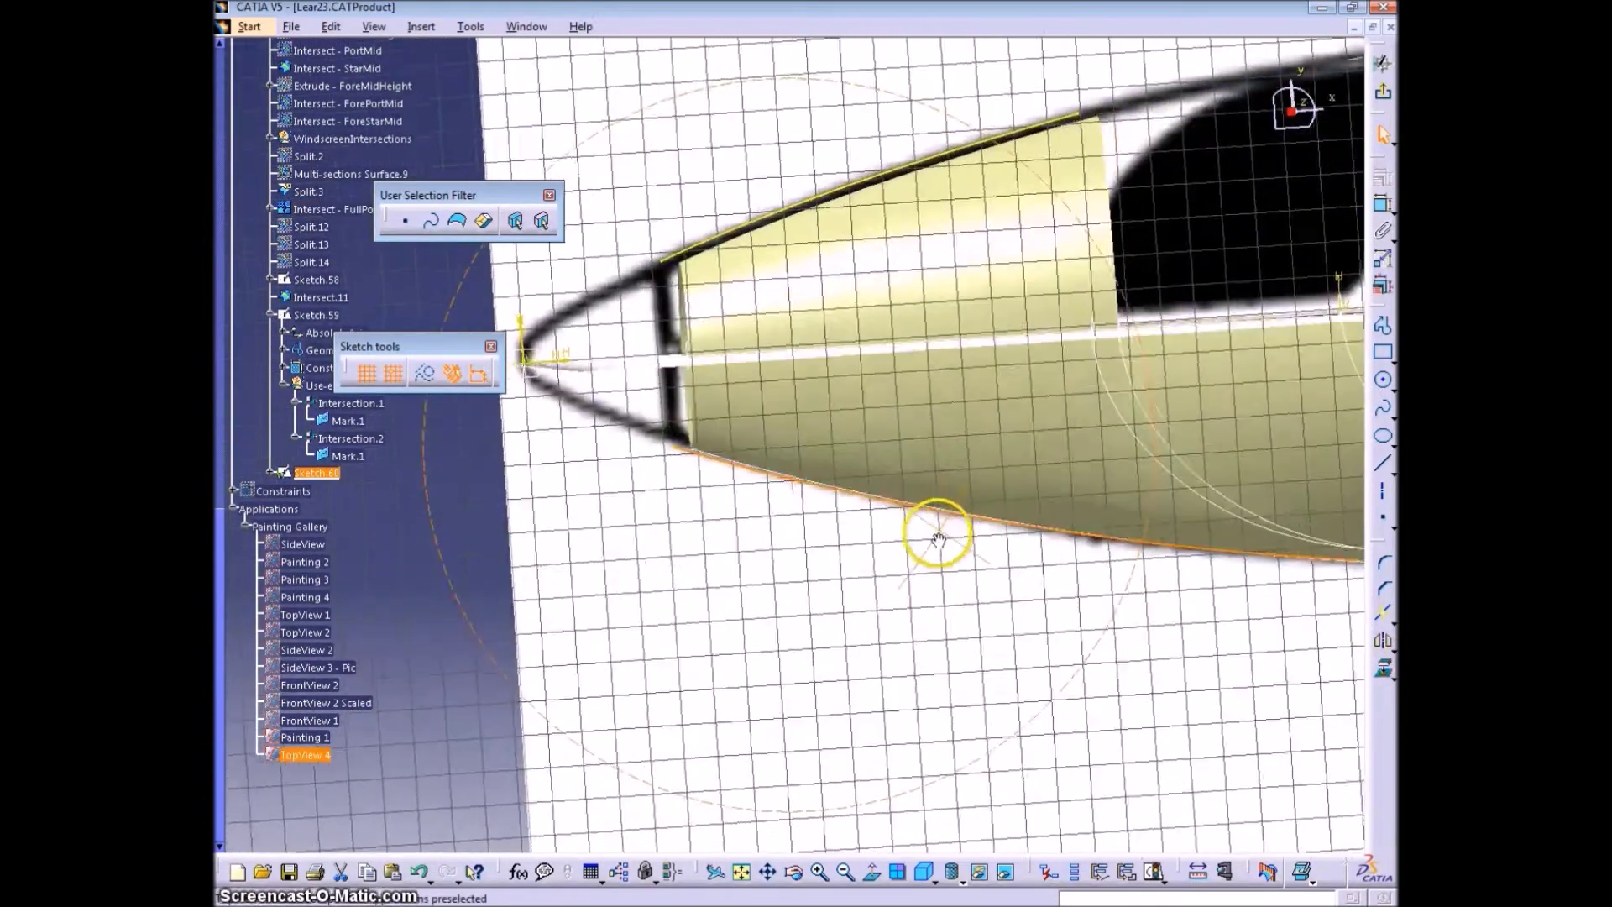
Project the opposite fuselage side contour, below the centerline, onto the top-view sketch plane
{"action": "mouse_move", "coordinate": [938, 540]}
{"action": "middle_mouse_down"}
{"action": "mouse_move", "coordinate": [910, 515]}
{"action": "mouse_move", "coordinate": [804, 539]}
{"action": "mouse_move", "coordinate": [934, 439]}
{"action": "middle_mouse_up"}
{"action": "left_click", "coordinate": [948, 507]}
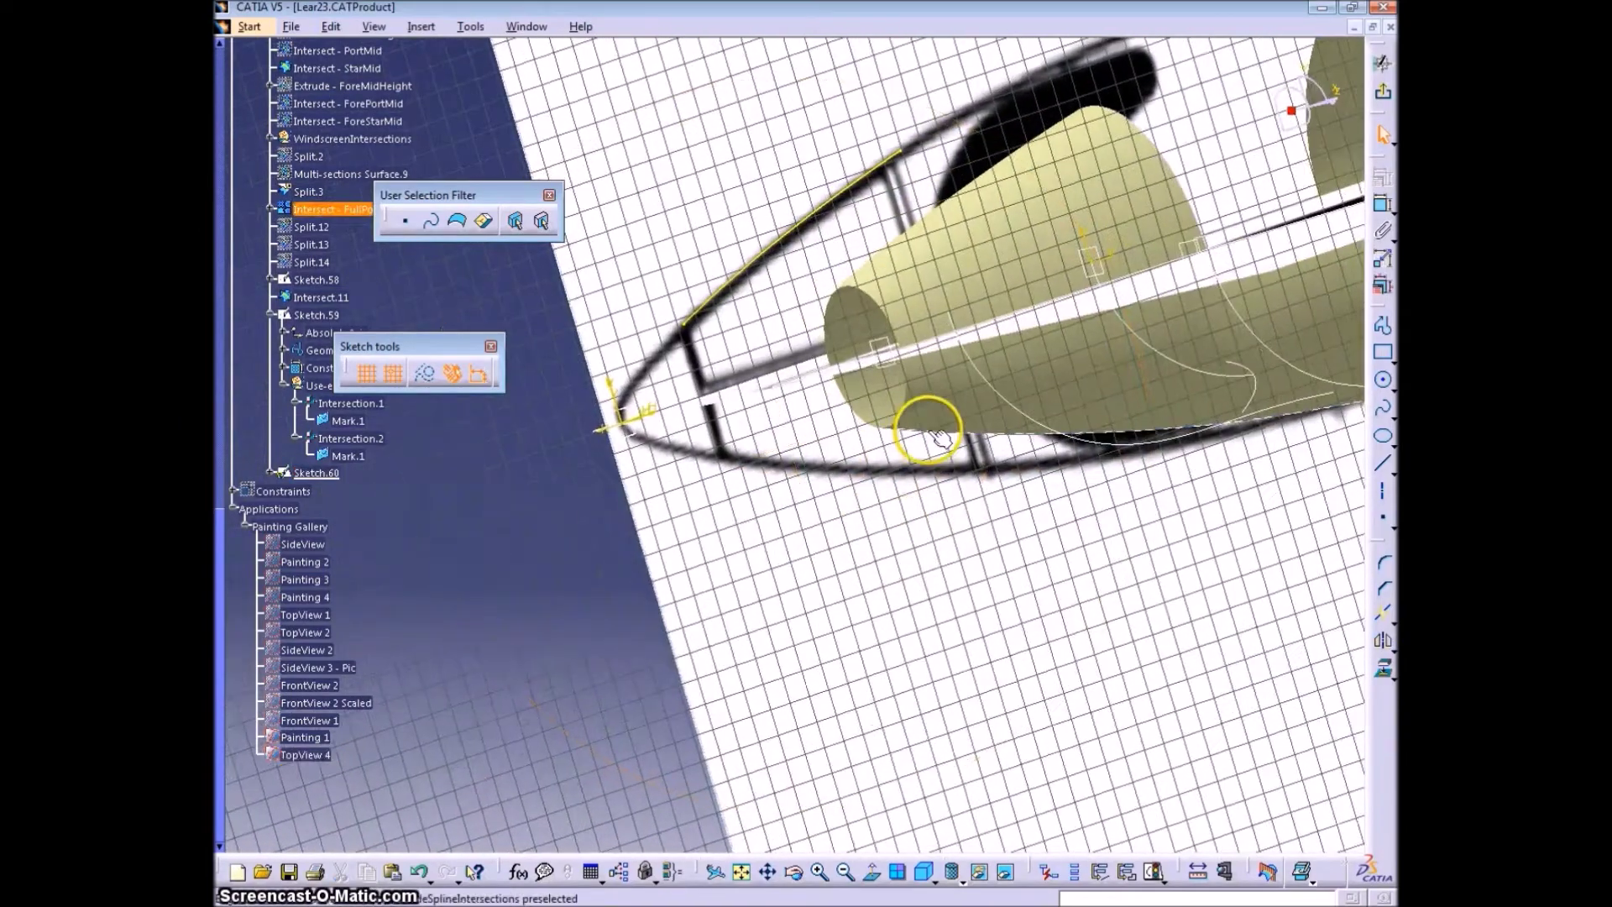
{"action": "right_click", "coordinate": [930, 432]}
{"action": "left_click", "coordinate": [978, 480]}
{"action": "left_click", "coordinate": [974, 435]}
{"action": "left_click", "coordinate": [1381, 665]}
{"action": "mouse_move", "coordinate": [1129, 576]}
{"action": "middle_mouse_down"}
{"action": "mouse_move", "coordinate": [975, 651]}
{"action": "mouse_move", "coordinate": [944, 625]}
{"action": "middle_mouse_up"}
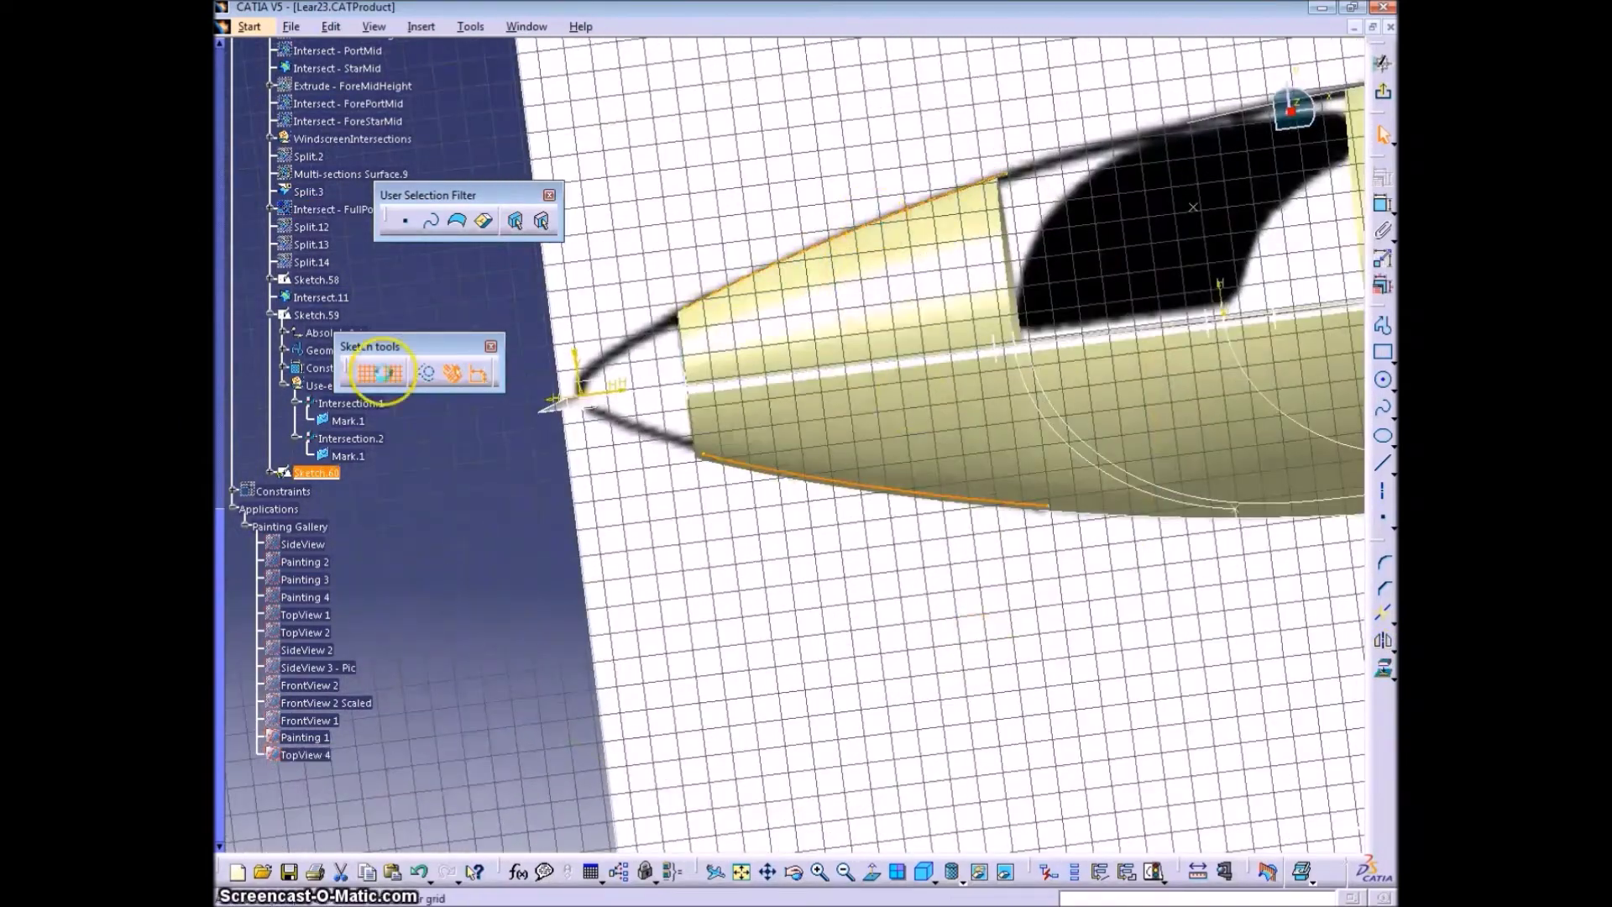
{"action": "left_click", "coordinate": [496, 471]}
{"action": "middle_click_drag", "start_coordinate": [496, 471], "coordinate": [543, 486]}
{"action": "mouse_move", "coordinate": [905, 655]}
{"action": "middle_mouse_down"}
{"action": "mouse_move", "coordinate": [846, 566]}
{"action": "mouse_move", "coordinate": [929, 558]}
{"action": "mouse_move", "coordinate": [1094, 587]}
{"action": "mouse_move", "coordinate": [633, 364]}
{"action": "mouse_move", "coordinate": [636, 411]}
{"action": "mouse_move", "coordinate": [694, 406]}
{"action": "middle_mouse_up"}
{"action": "left_click", "coordinate": [692, 406]}
{"action": "left_click", "coordinate": [1381, 668]}
{"action": "mouse_move", "coordinate": [890, 579]}
{"action": "middle_mouse_down"}
{"action": "mouse_move", "coordinate": [813, 560]}
{"action": "mouse_move", "coordinate": [684, 486]}
{"action": "middle_mouse_up"}
Sketch a spline through three control points around the nose, spanning from one projected side contour to the other
{"action": "left_click", "coordinate": [1381, 411]}
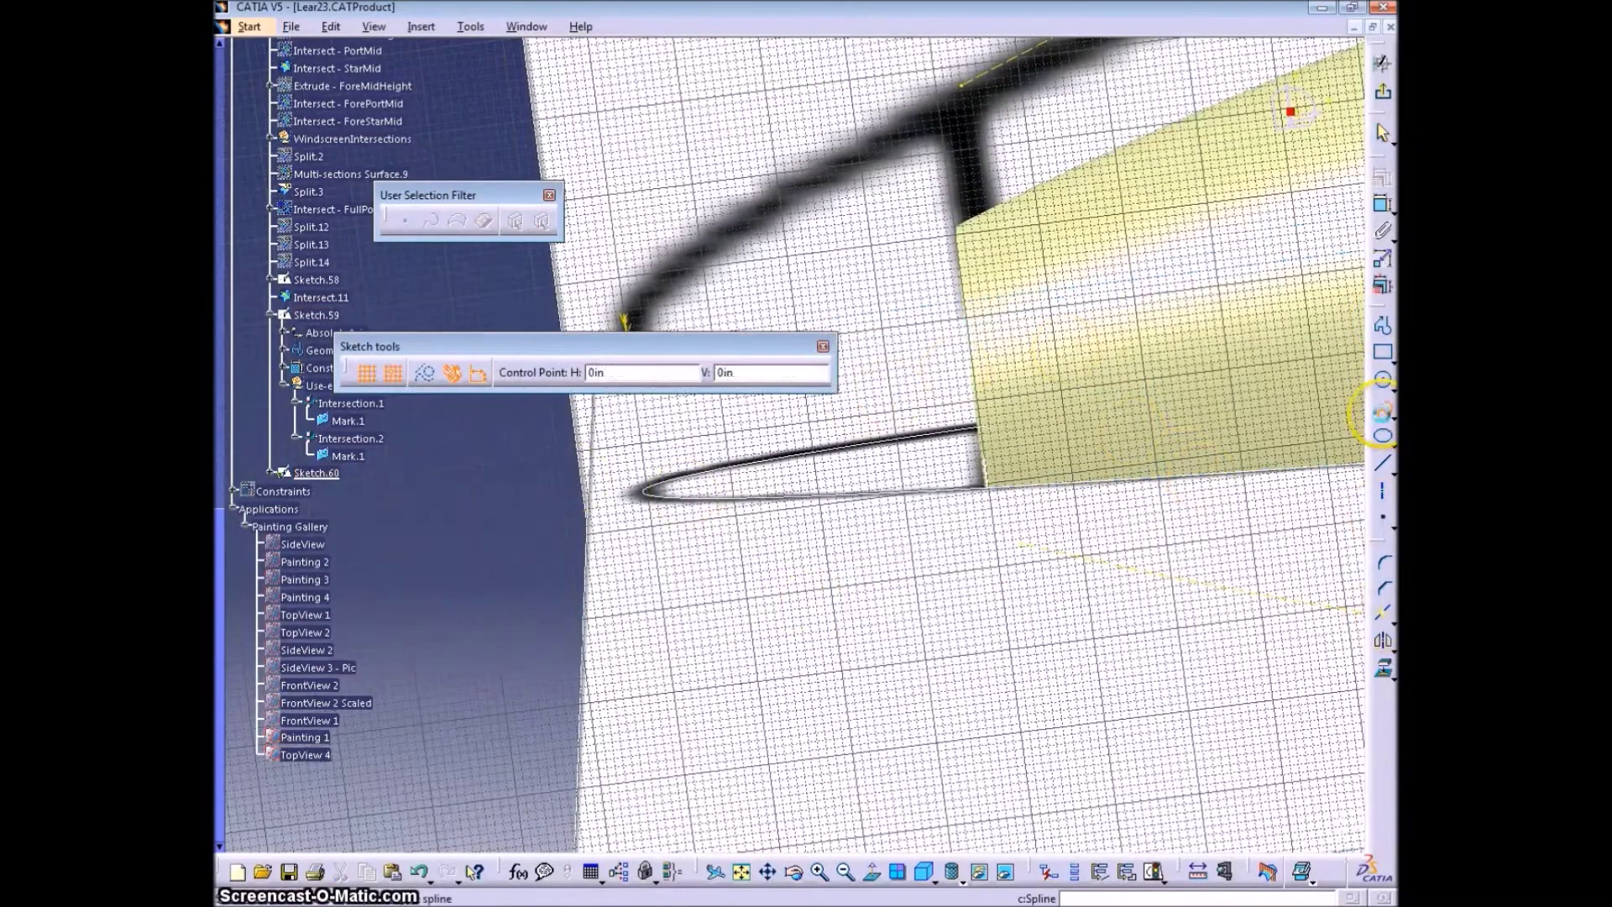
{"action": "left_click", "coordinate": [864, 110]}
{"action": "double_click", "coordinate": [985, 566]}
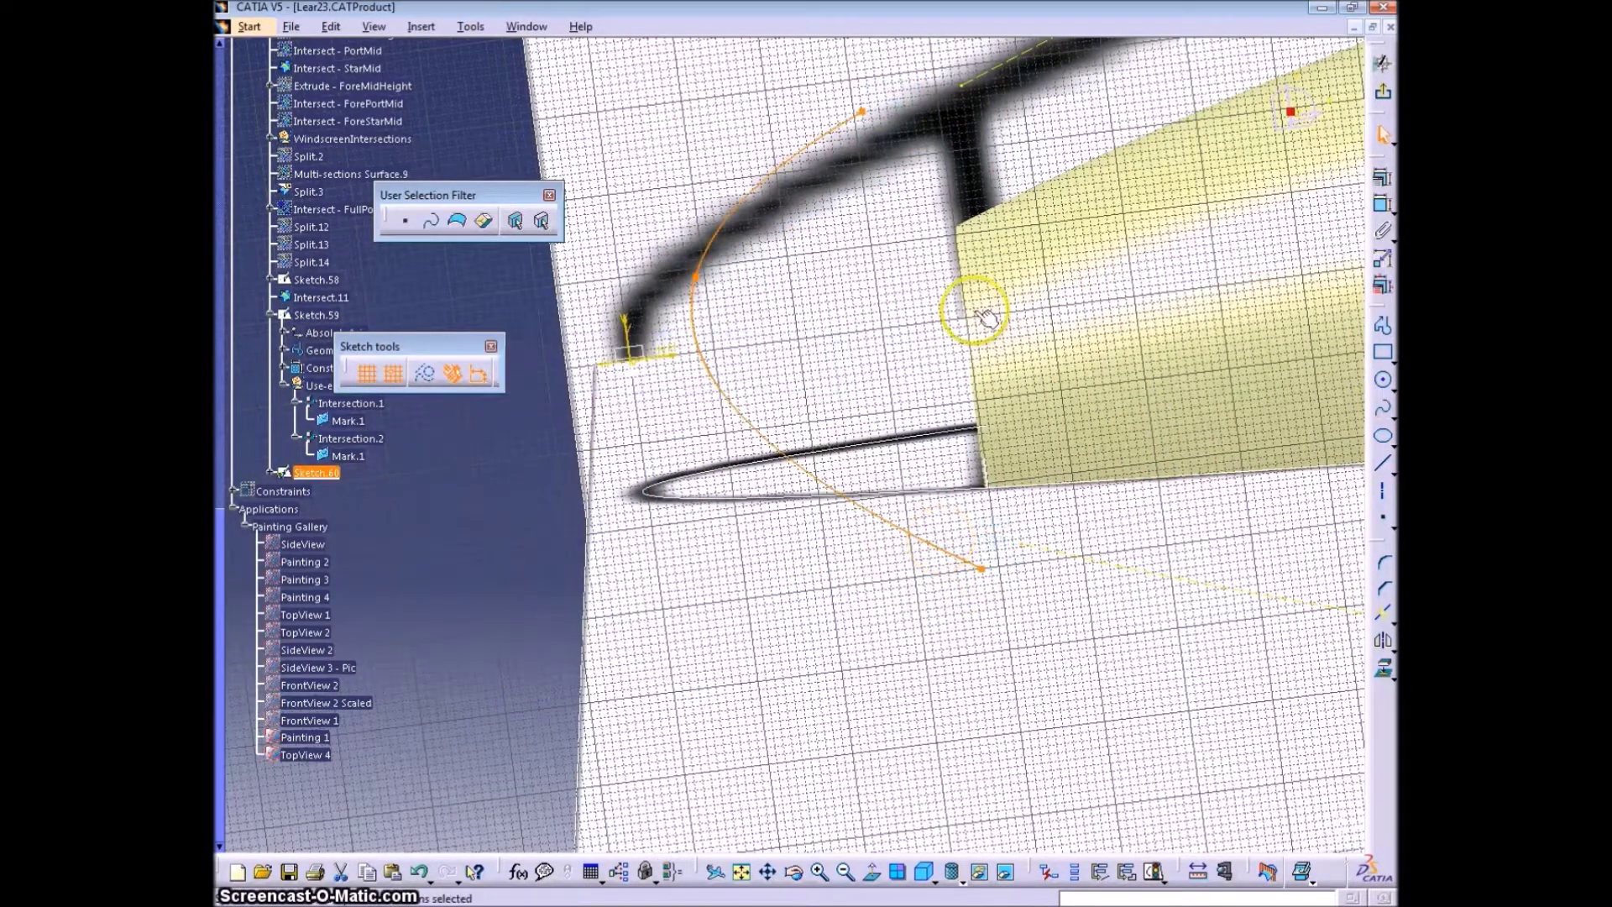
{"action": "left_click", "coordinate": [515, 126]}
Constrain the spline's upper endpoint coincident with the forward end of the upper projected contour
{"action": "left_click", "coordinate": [863, 111]}
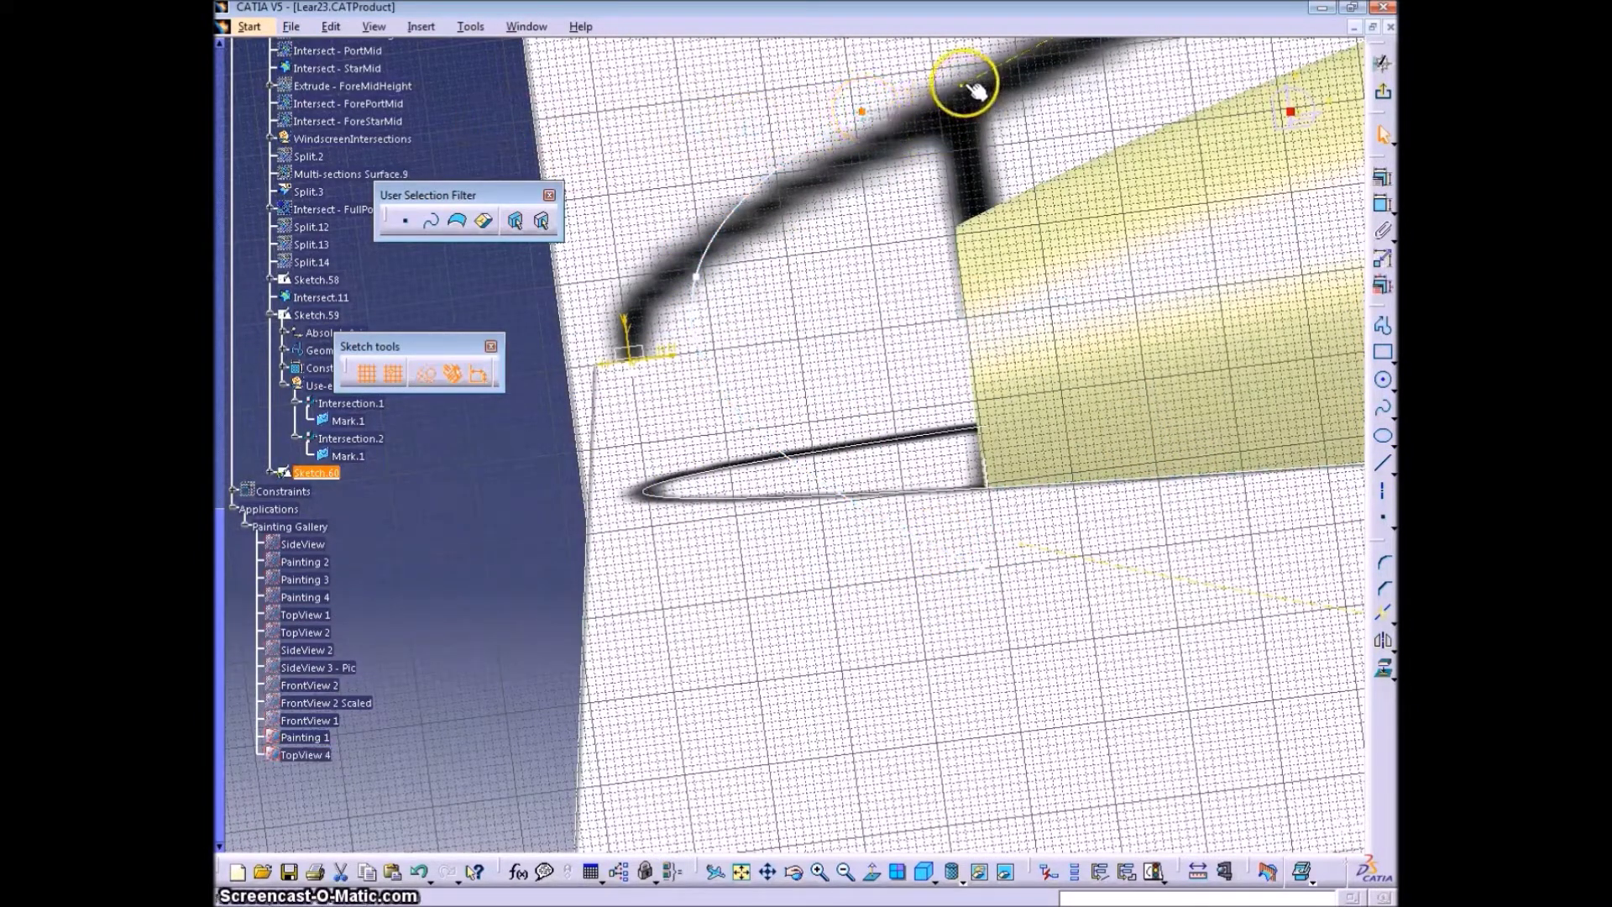
{"action": "right_click", "coordinate": [938, 160]}
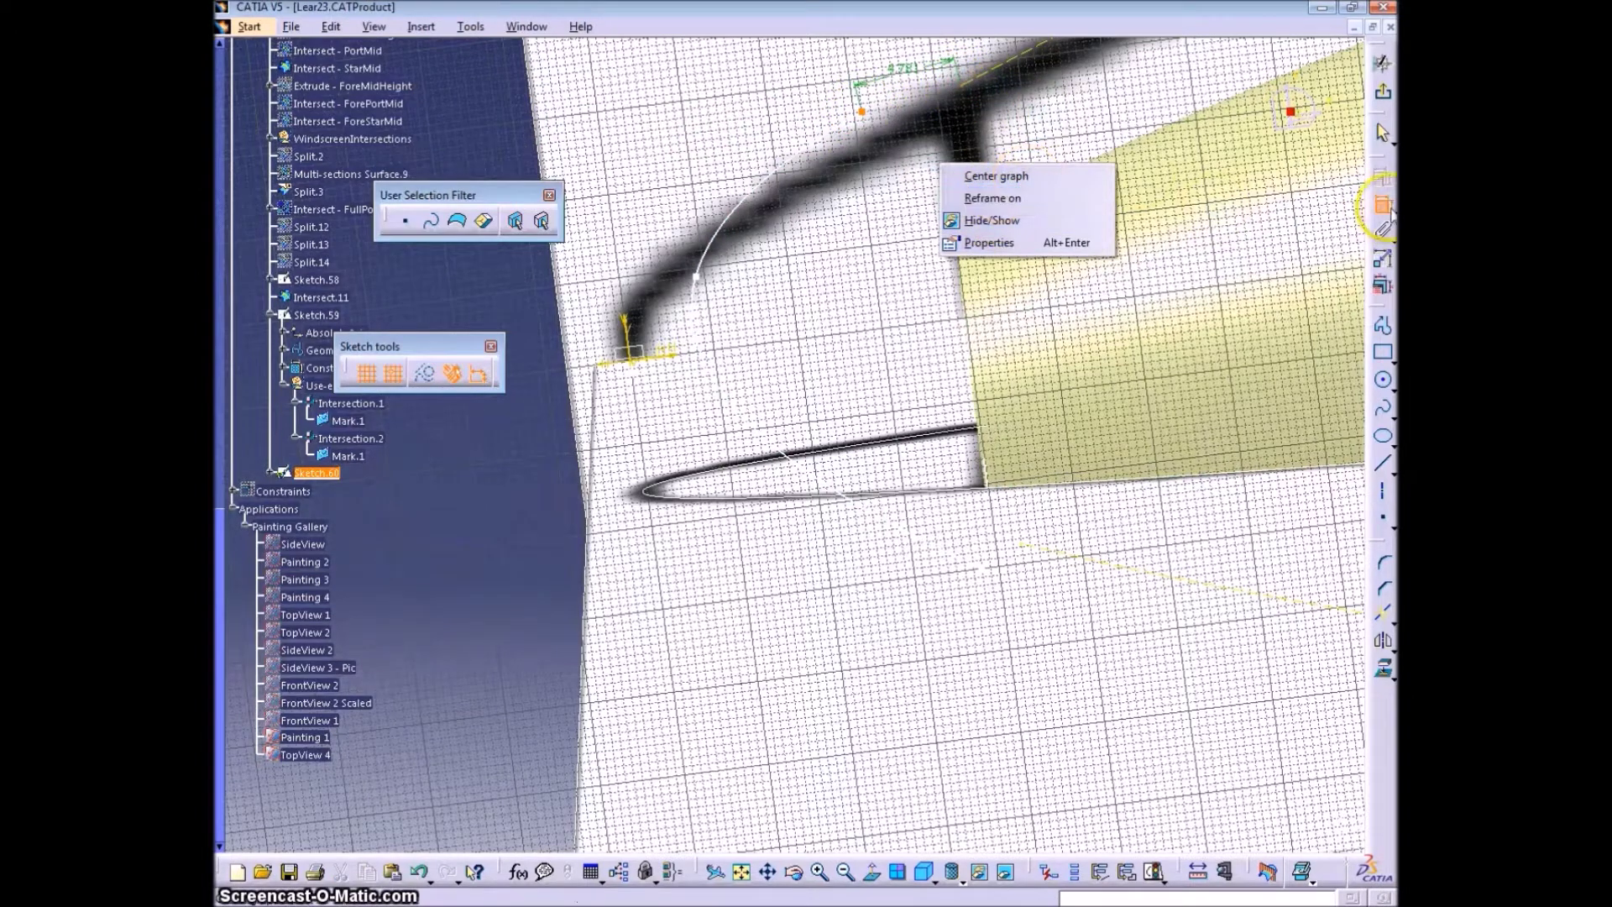
{"action": "right_click", "coordinate": [1085, 129]}
{"action": "left_click", "coordinate": [1128, 356]}
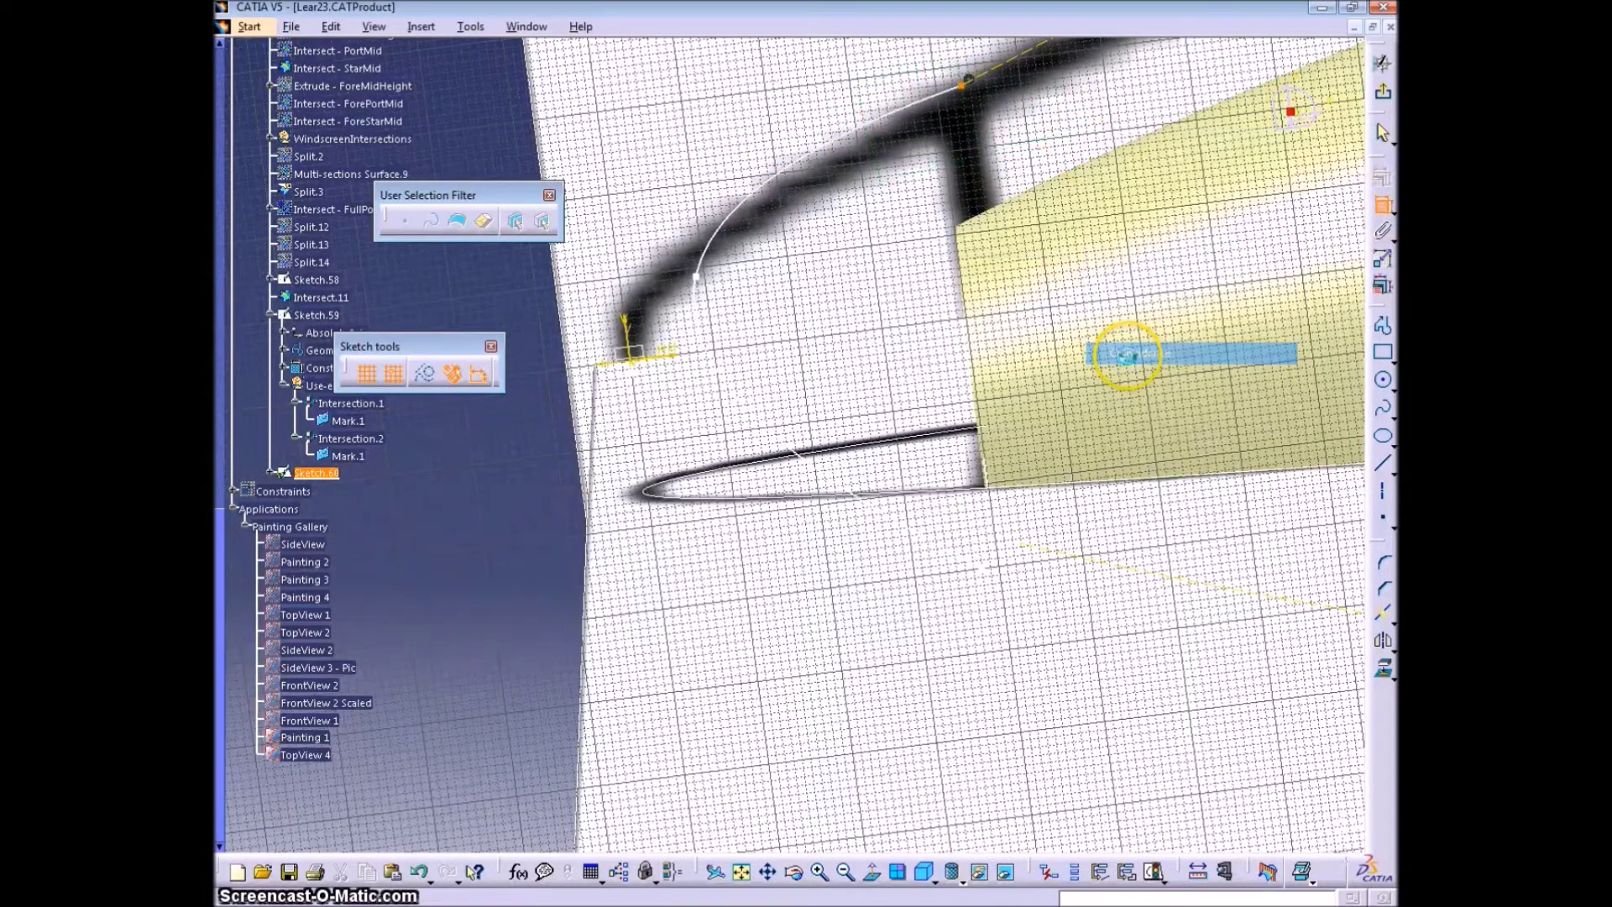
Constrain the spline's lower endpoint coincident with the forward end of the lower projected contour
{"action": "left_click", "coordinate": [983, 569]}
{"action": "left_click", "coordinate": [983, 571]}
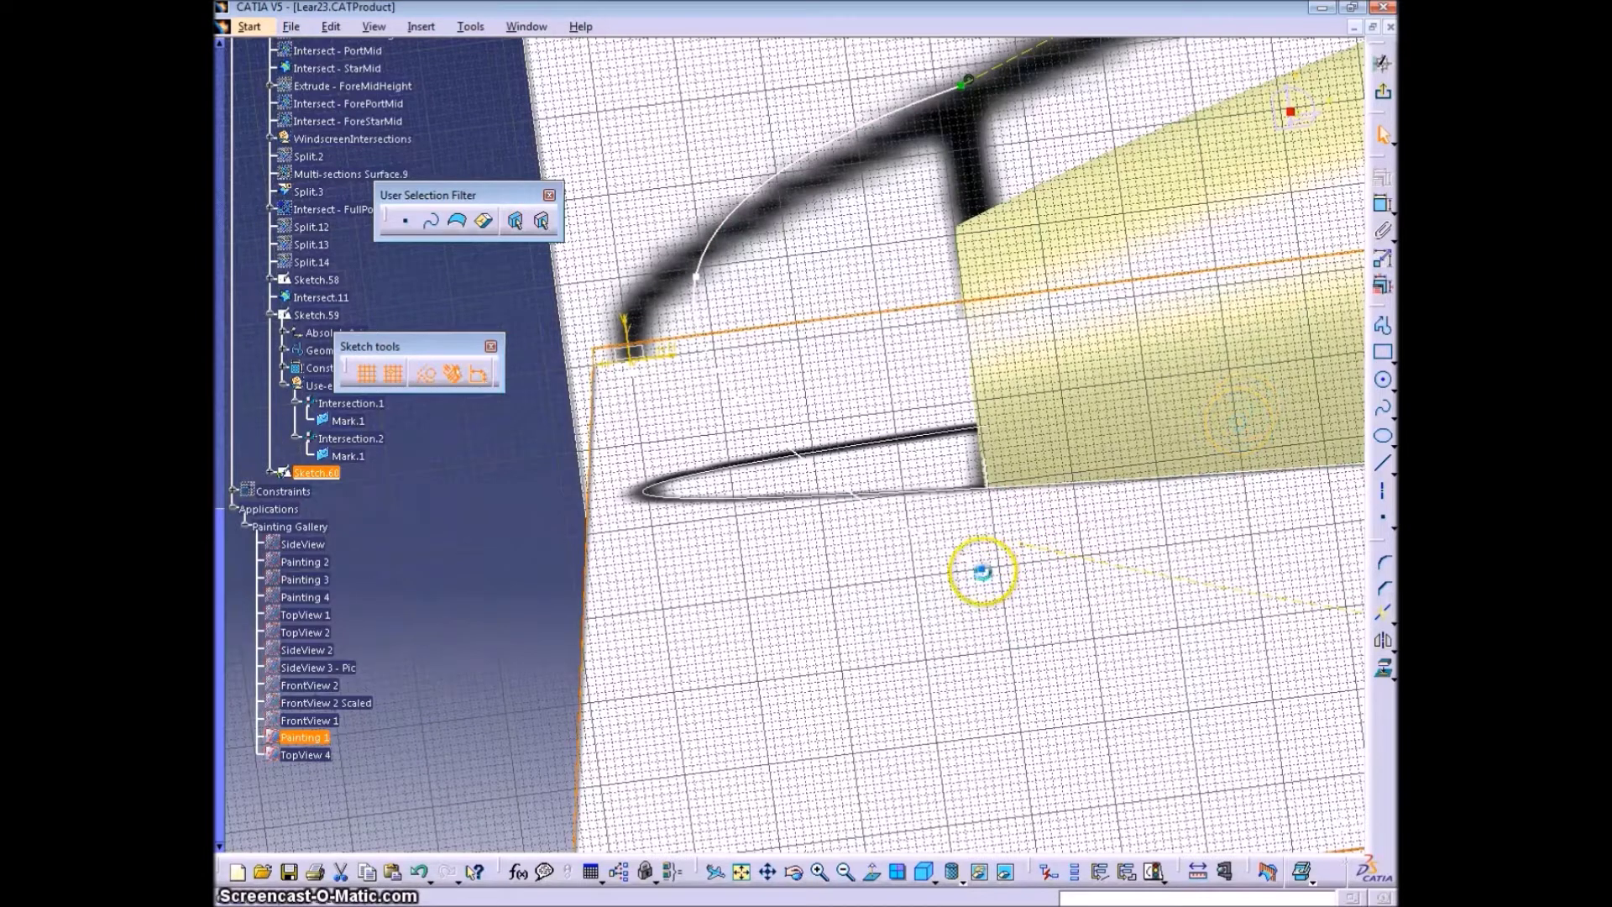
{"action": "left_click", "coordinate": [1381, 208]}
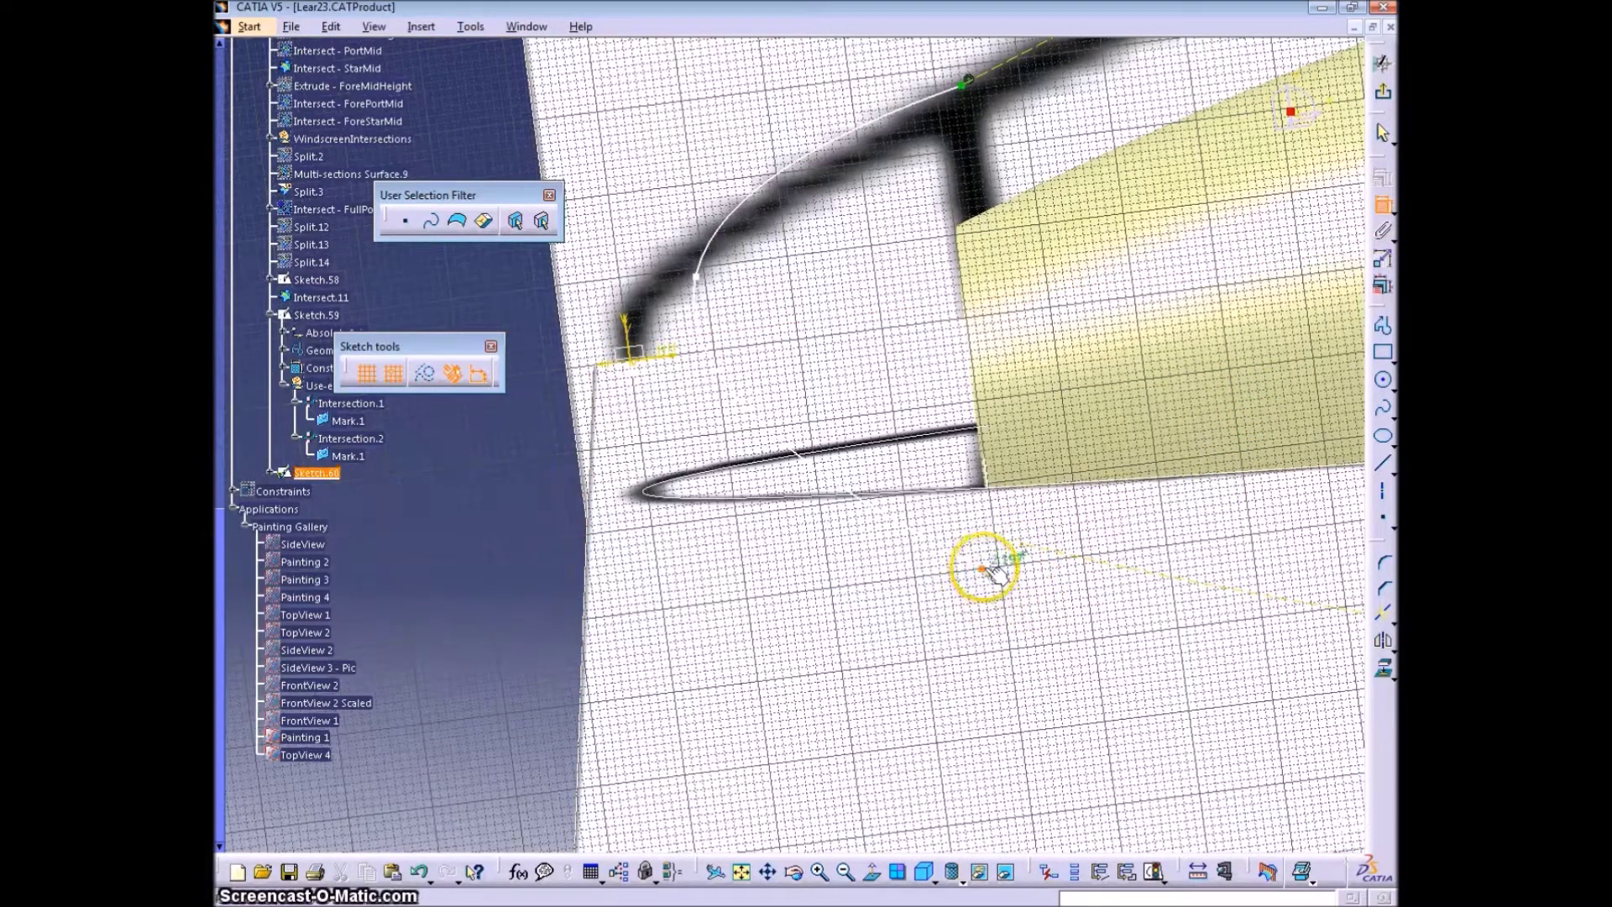
{"action": "right_click", "coordinate": [995, 573]}
{"action": "left_click", "coordinate": [1073, 802]}
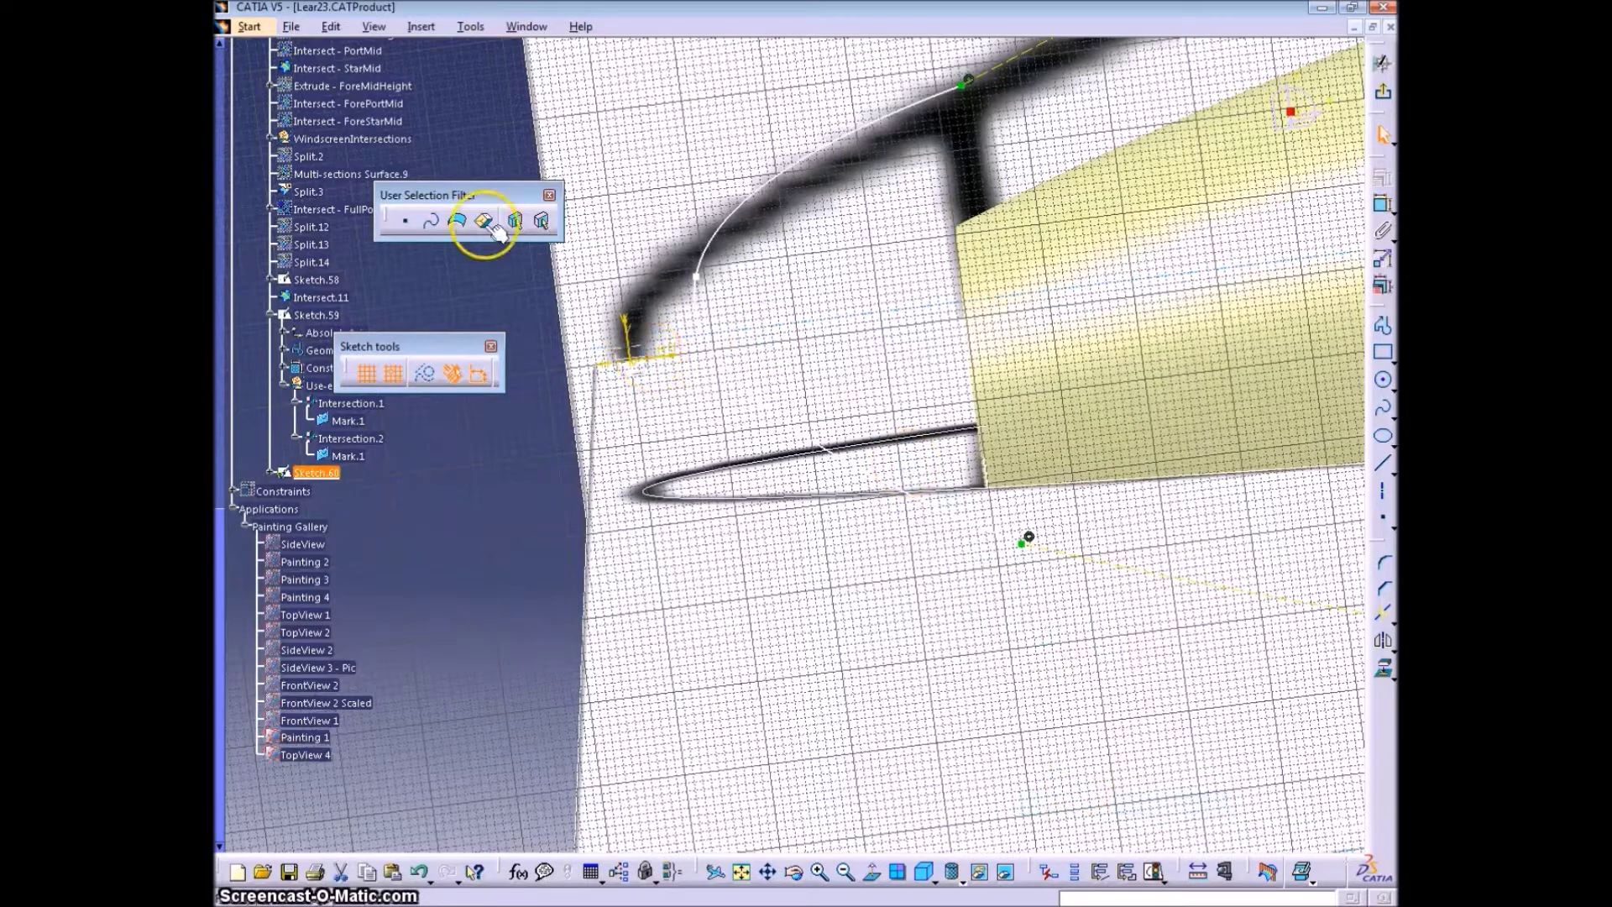
Constrain the spline's middle control point coincident with the nose tip point
{"action": "double_click", "coordinate": [697, 277]}
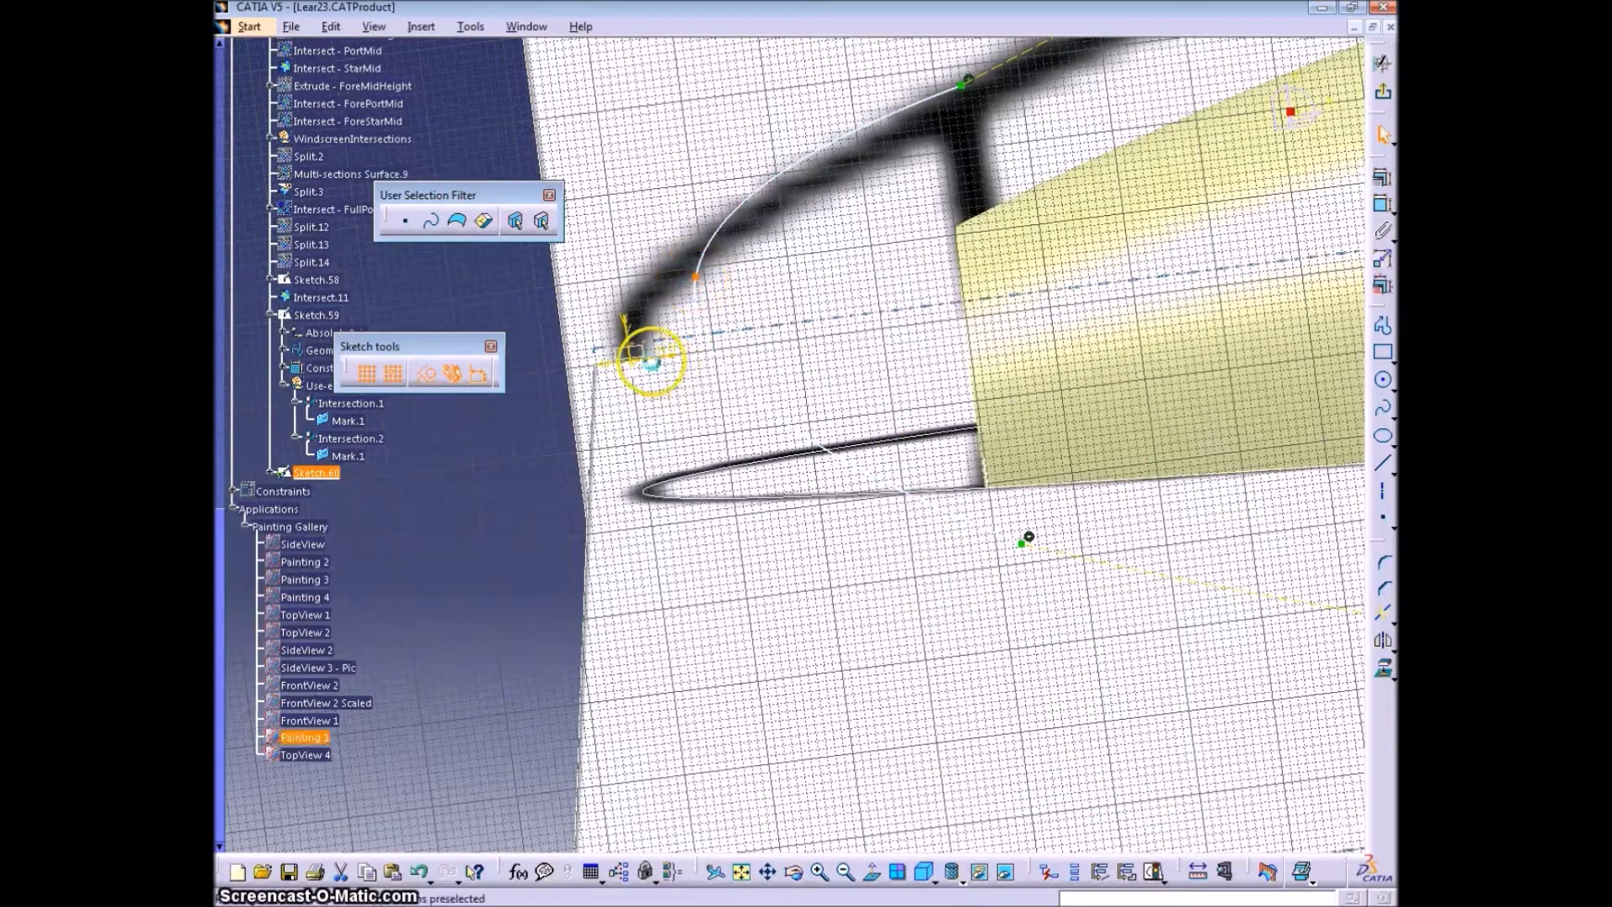
{"action": "left_click", "coordinate": [1384, 205]}
{"action": "right_click", "coordinate": [823, 278]}
{"action": "left_click", "coordinate": [892, 506]}
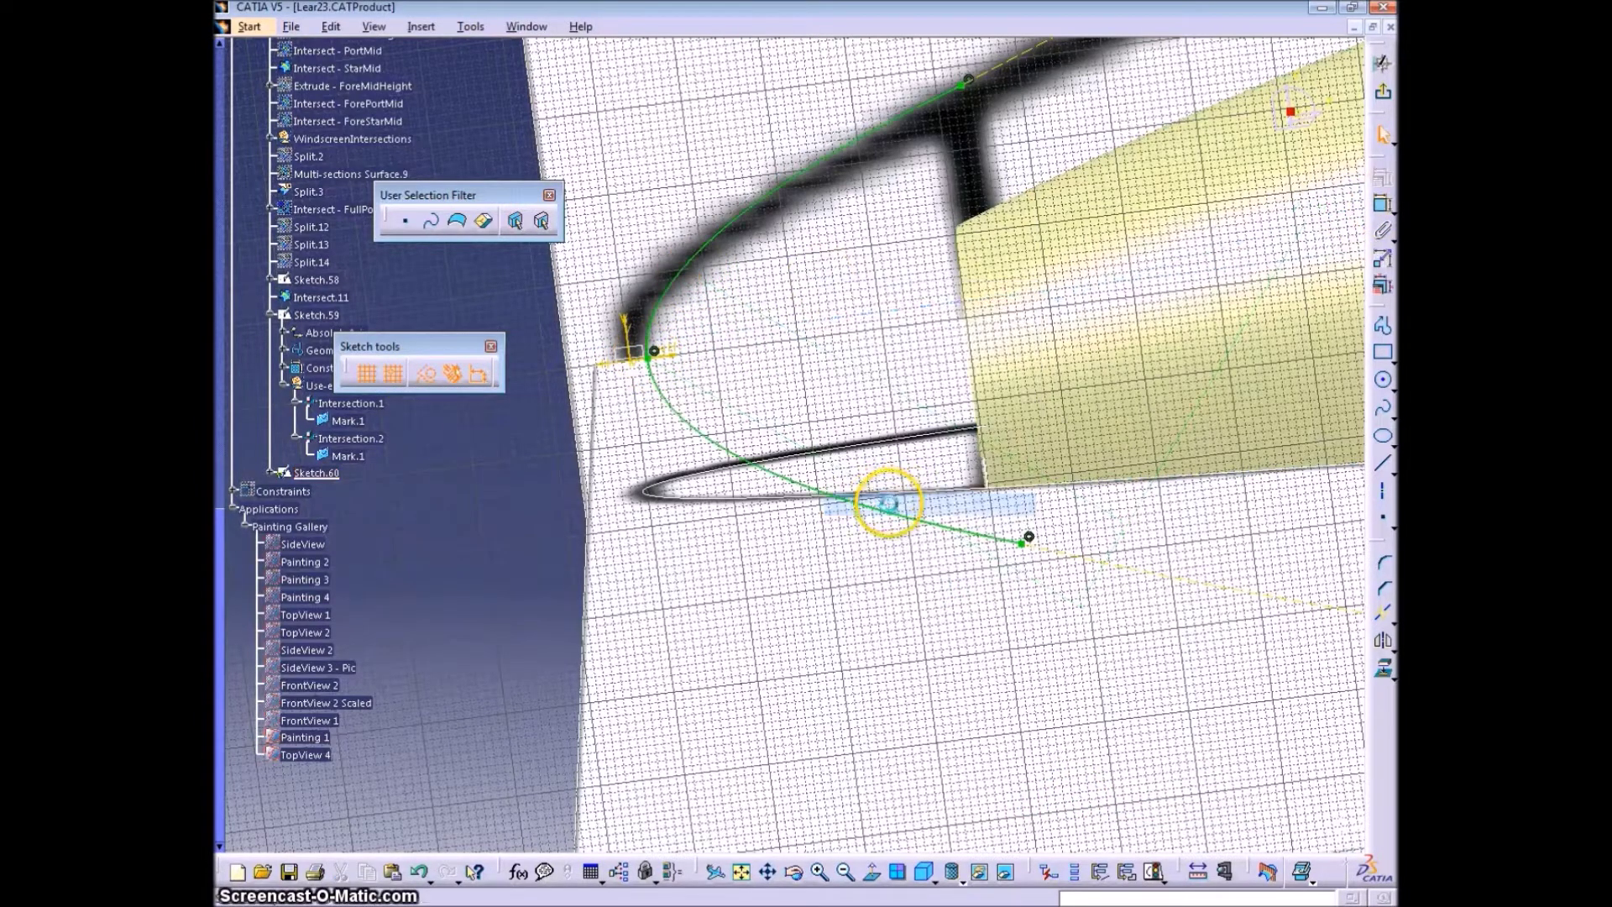
Enable tangency at the nose spline's third control point in the spline definition
{"action": "left_click", "coordinate": [527, 502]}
{"action": "double_click", "coordinate": [992, 535]}
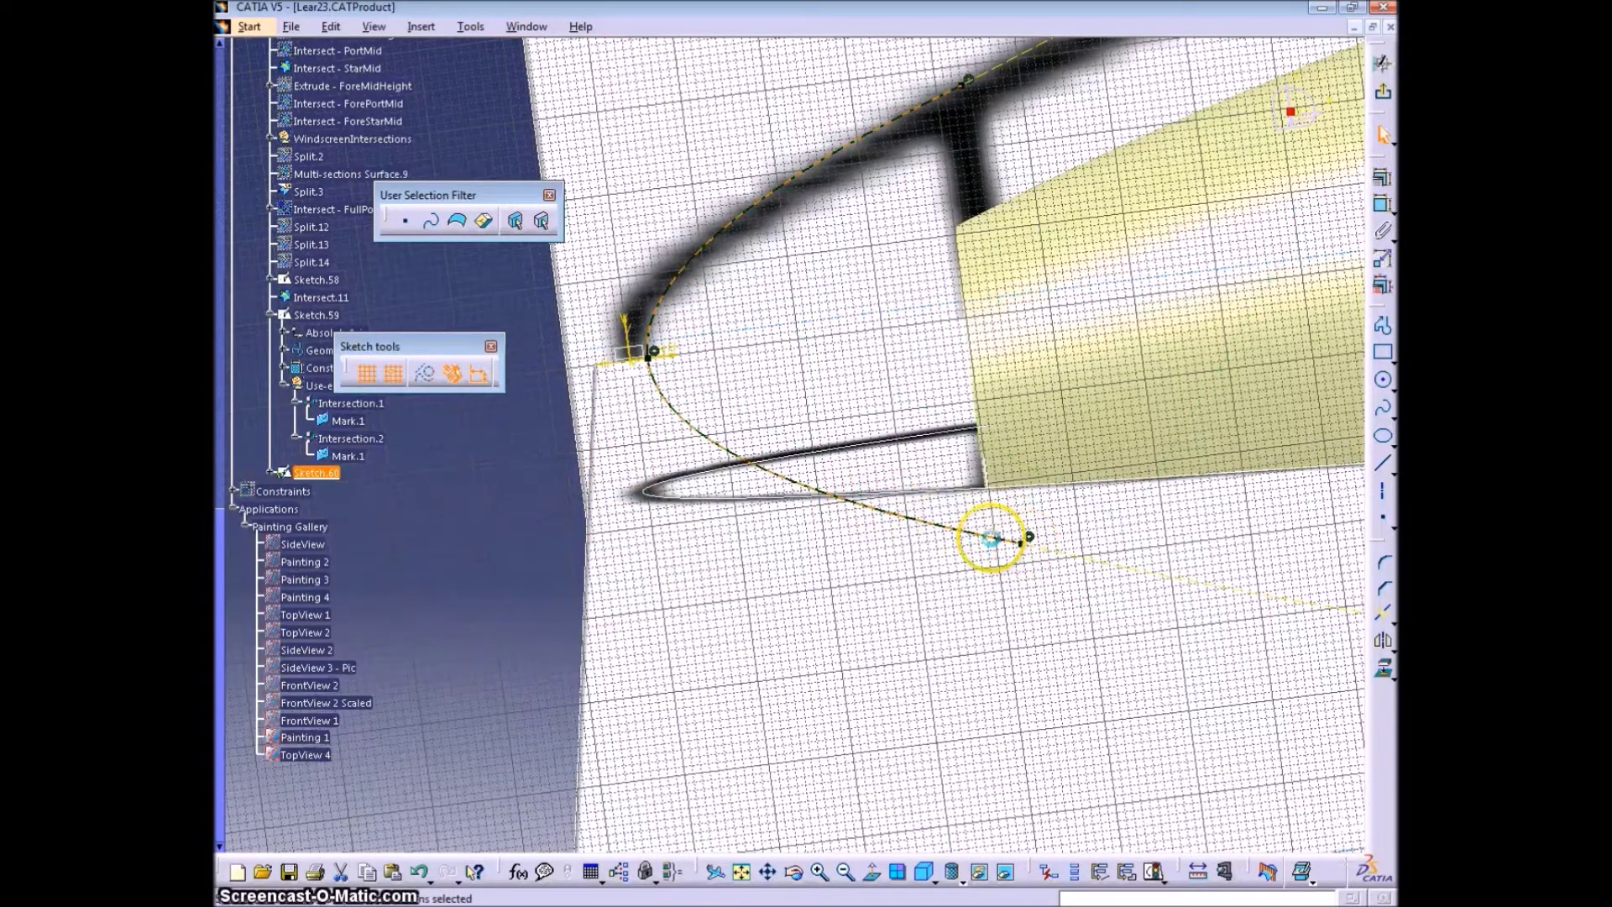
{"action": "left_click", "coordinate": [1025, 766]}
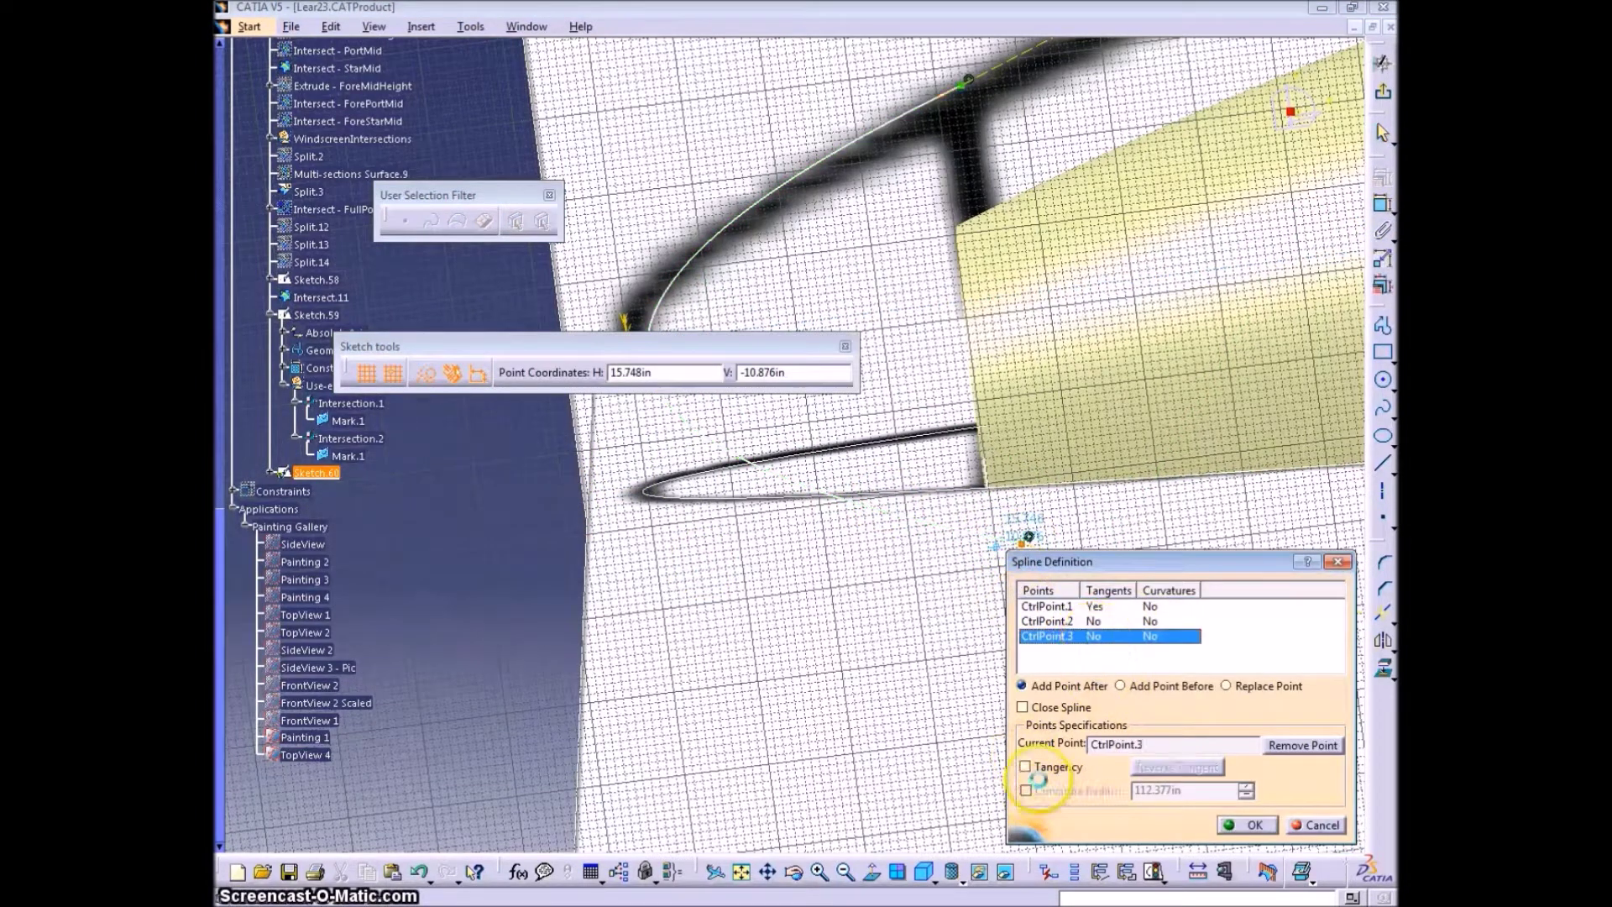
{"action": "left_click", "coordinate": [1247, 824]}
Constrain the nose spline's lower end tangent to the lower projected contour
{"action": "left_click", "coordinate": [1037, 546]}
{"action": "left_click", "coordinate": [1113, 563], "text": "ctrl"}
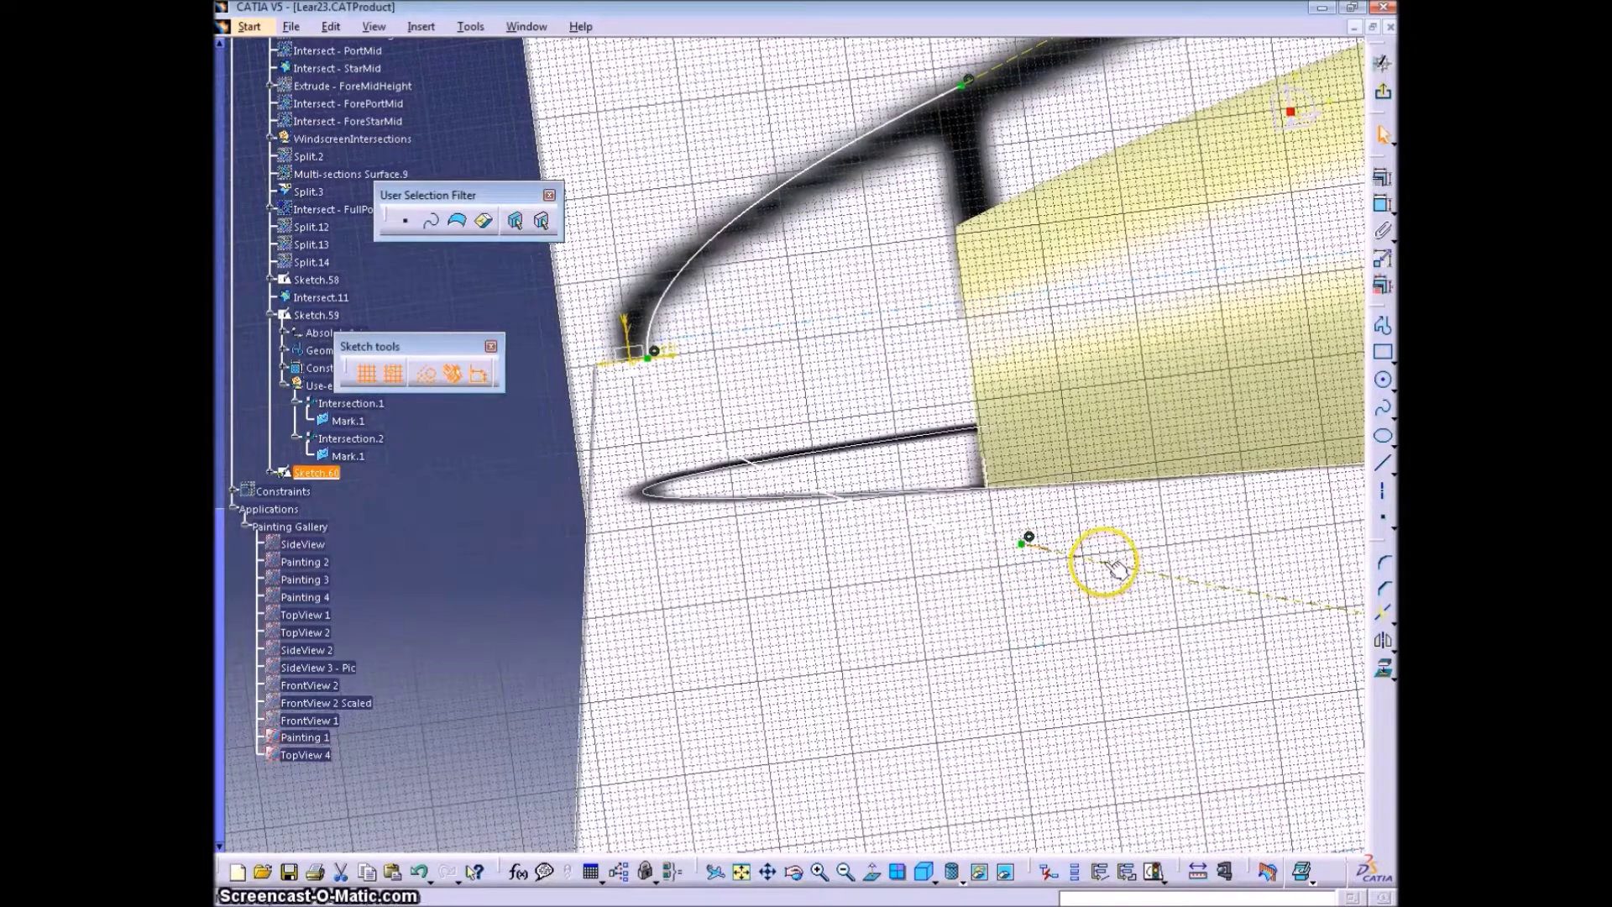
{"action": "left_click", "coordinate": [1382, 205]}
{"action": "right_click", "coordinate": [1171, 519]}
{"action": "left_click", "coordinate": [1259, 659]}
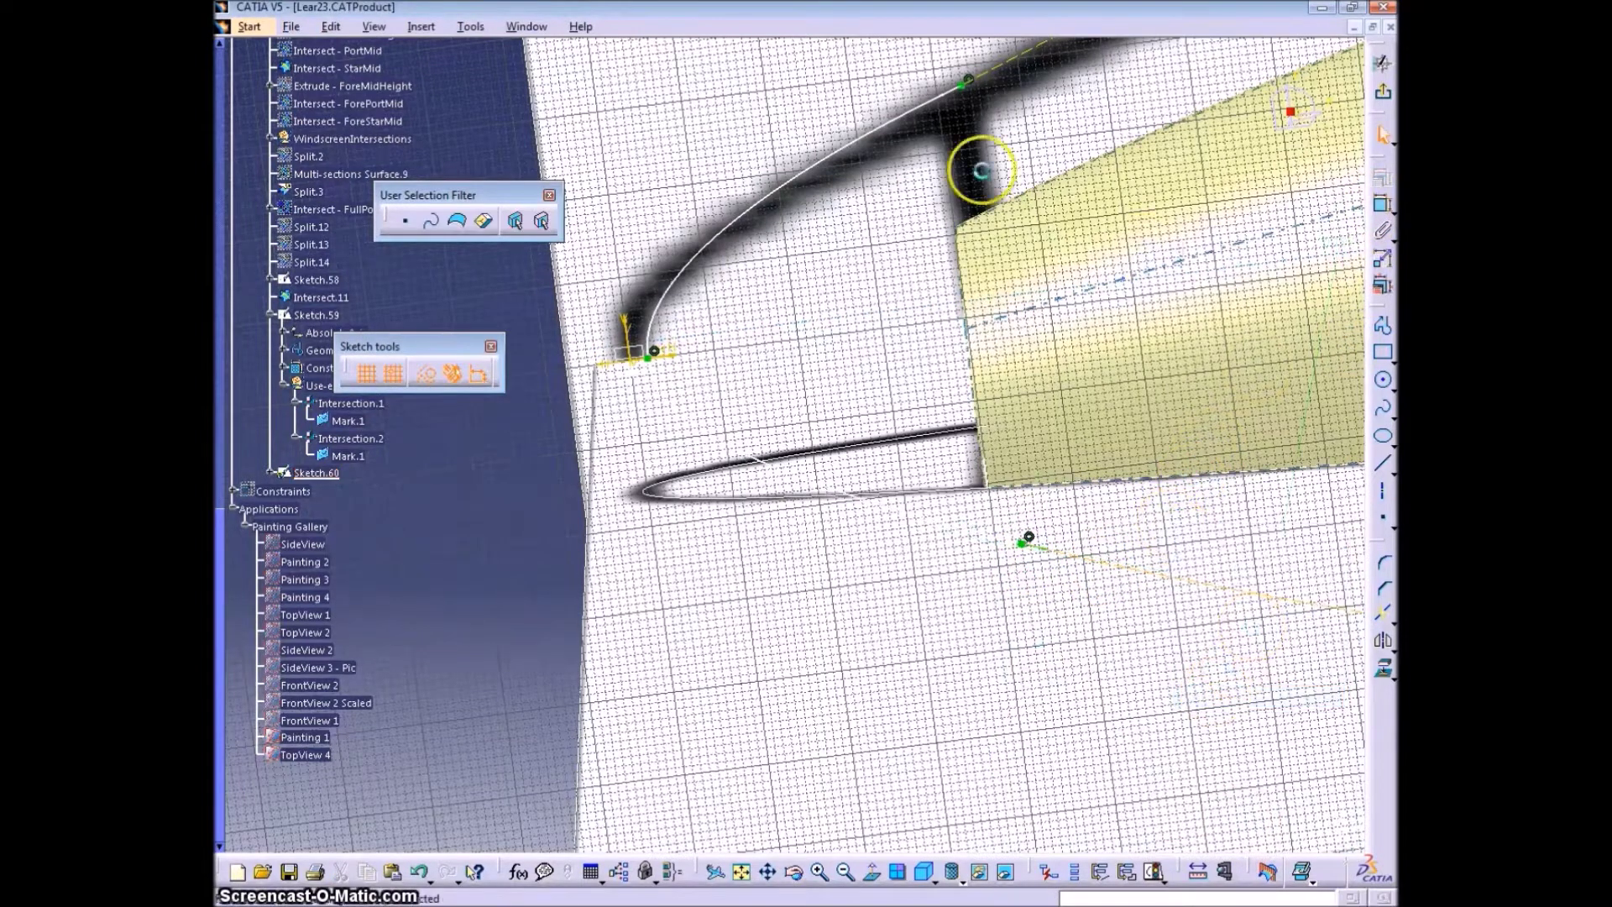
Constrain the nose spline's upper end tangent to the upper projected contour
{"action": "left_click", "coordinate": [1381, 206]}
{"action": "right_click", "coordinate": [961, 159]}
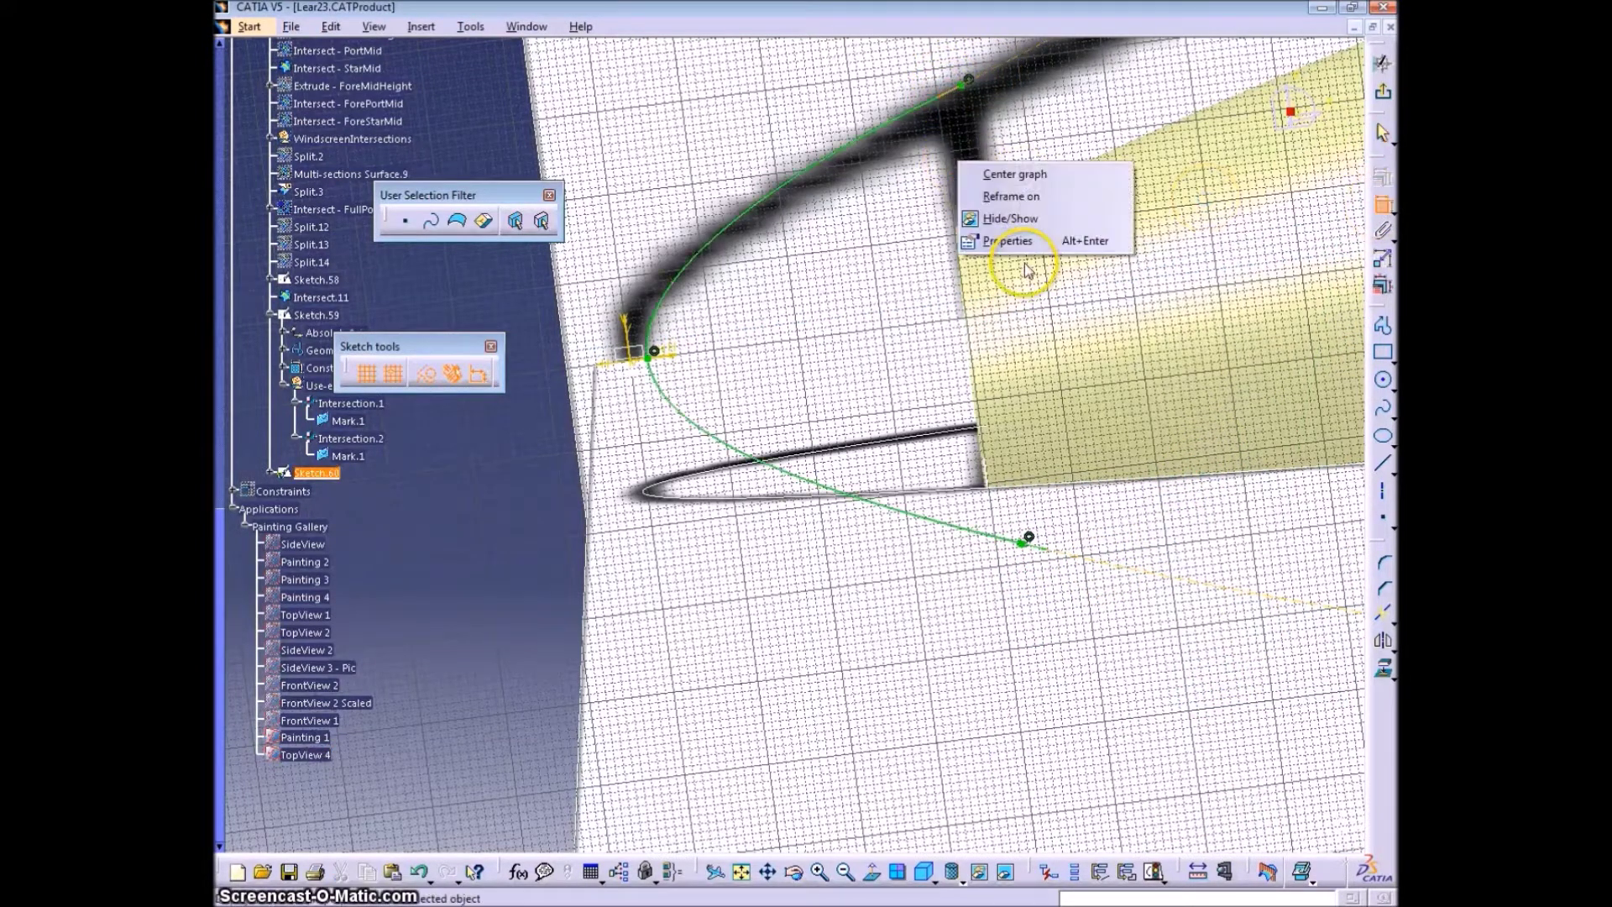
{"action": "left_click", "coordinate": [1274, 205]}
{"action": "right_click", "coordinate": [1108, 137]}
{"action": "left_click", "coordinate": [1152, 310]}
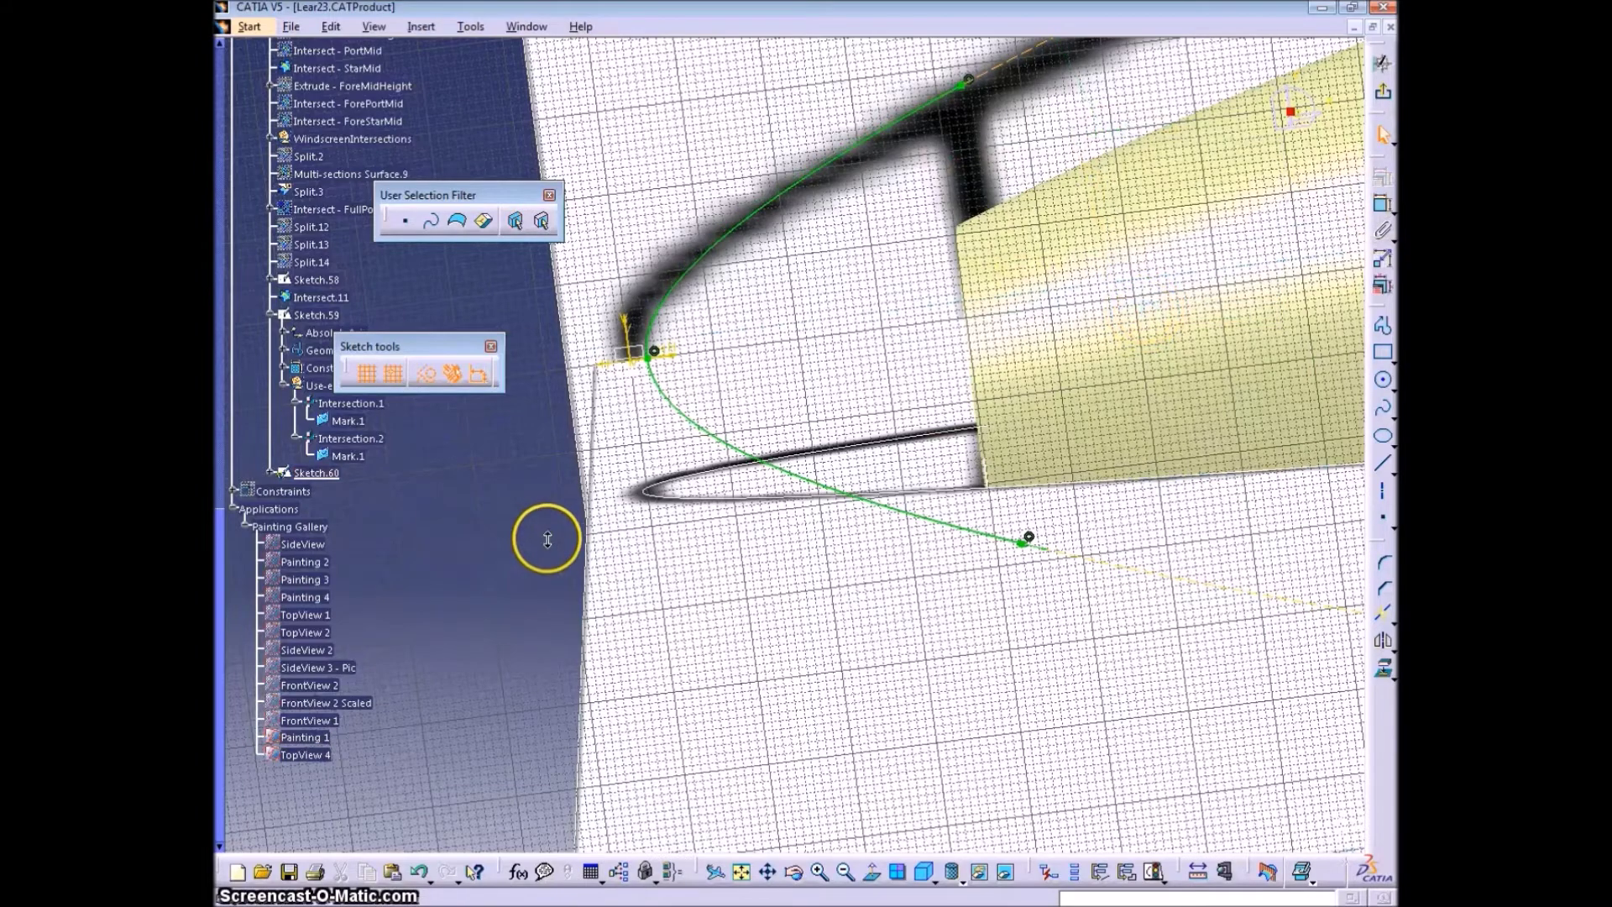
Exit the top-view nose sketch and collapse the expanded sketch node in the specification tree
{"action": "mouse_move", "coordinate": [540, 540]}
{"action": "middle_mouse_down"}
{"action": "mouse_move", "coordinate": [821, 669]}
{"action": "mouse_move", "coordinate": [798, 547]}
{"action": "mouse_move", "coordinate": [839, 573]}
{"action": "middle_mouse_up"}
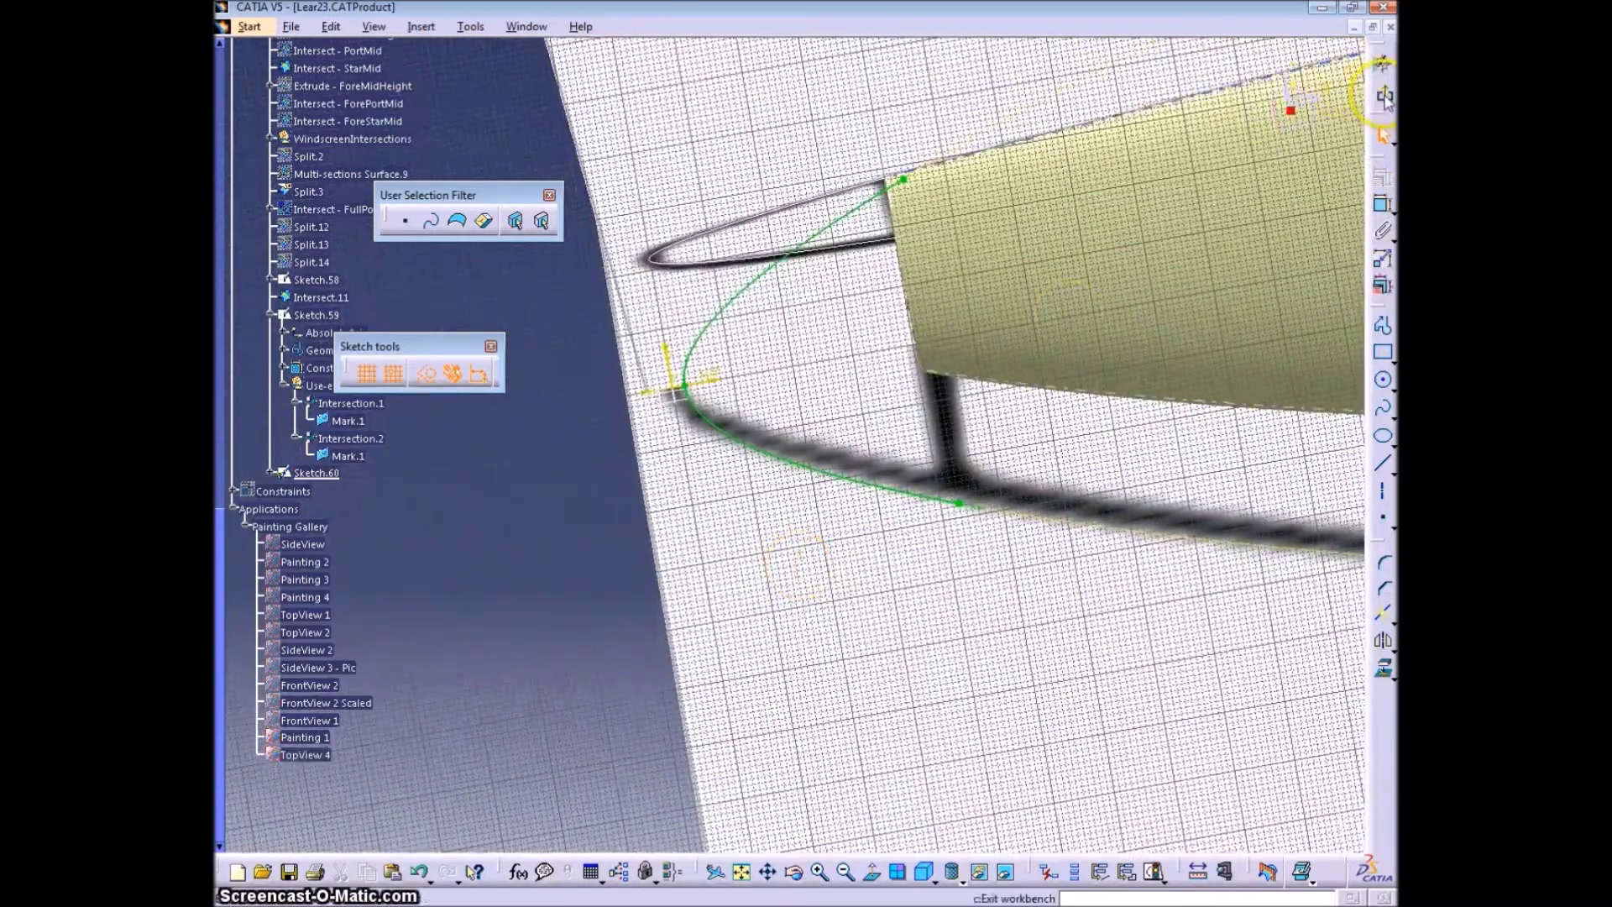
{"action": "left_click", "coordinate": [1383, 63]}
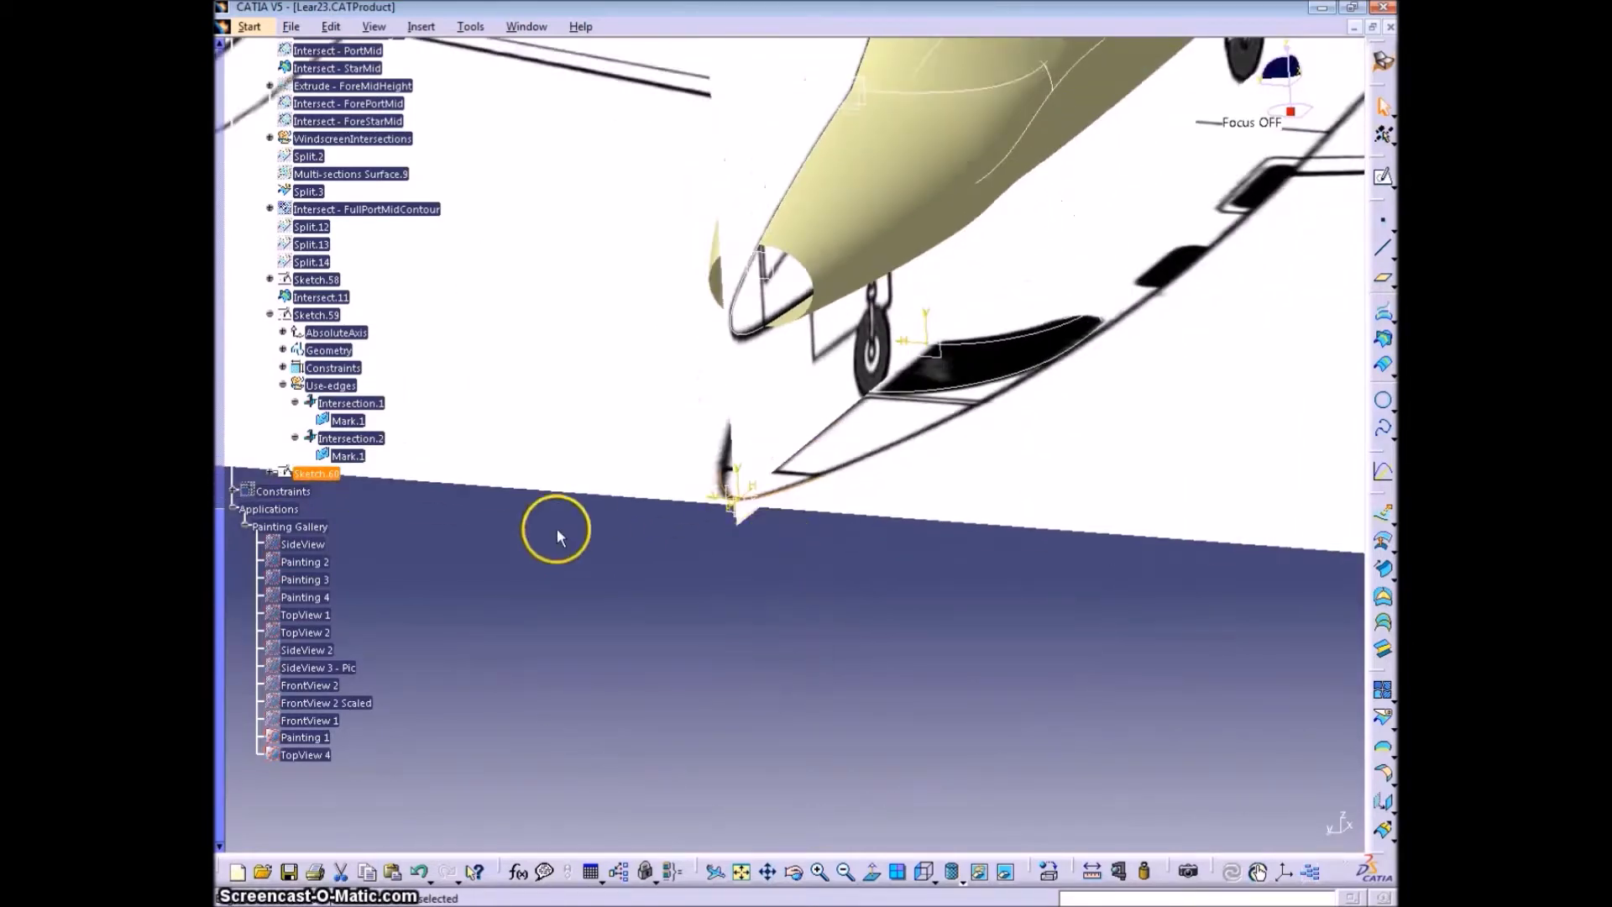
{"action": "left_click", "coordinate": [282, 384]}
{"action": "left_click", "coordinate": [269, 315]}
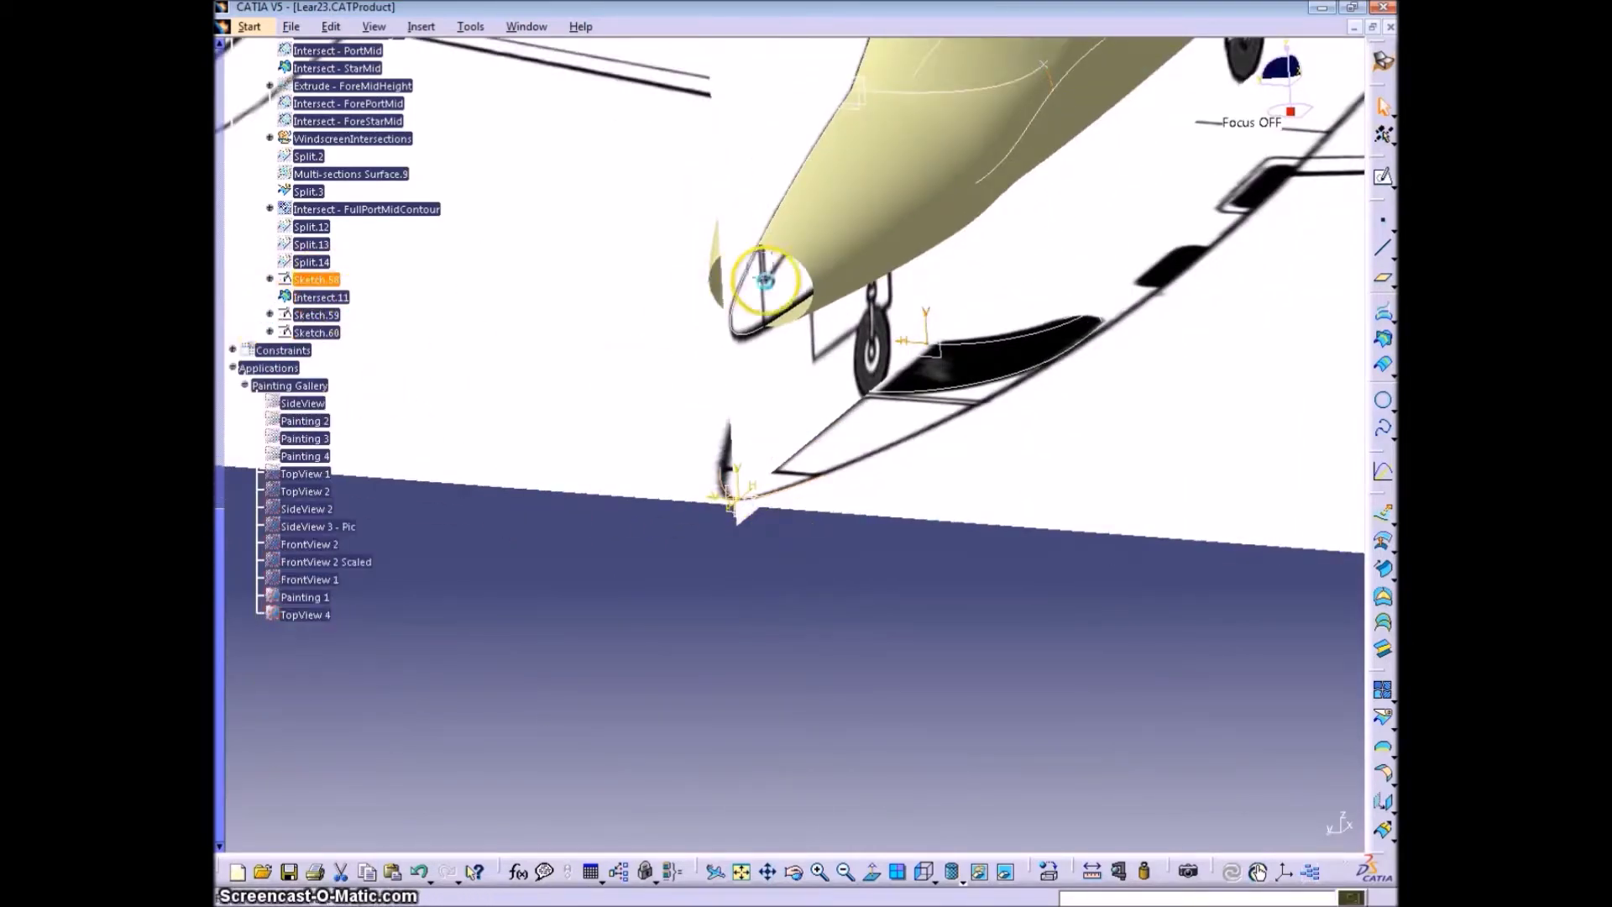
Move both nose-tip sketches, Sketch.59 and Sketch.60, into the ContourSketches set
{"action": "left_click", "coordinate": [762, 281]}
{"action": "scroll", "coordinate": [597, 479], "scroll_direction": "up", "scroll_amount": 6}
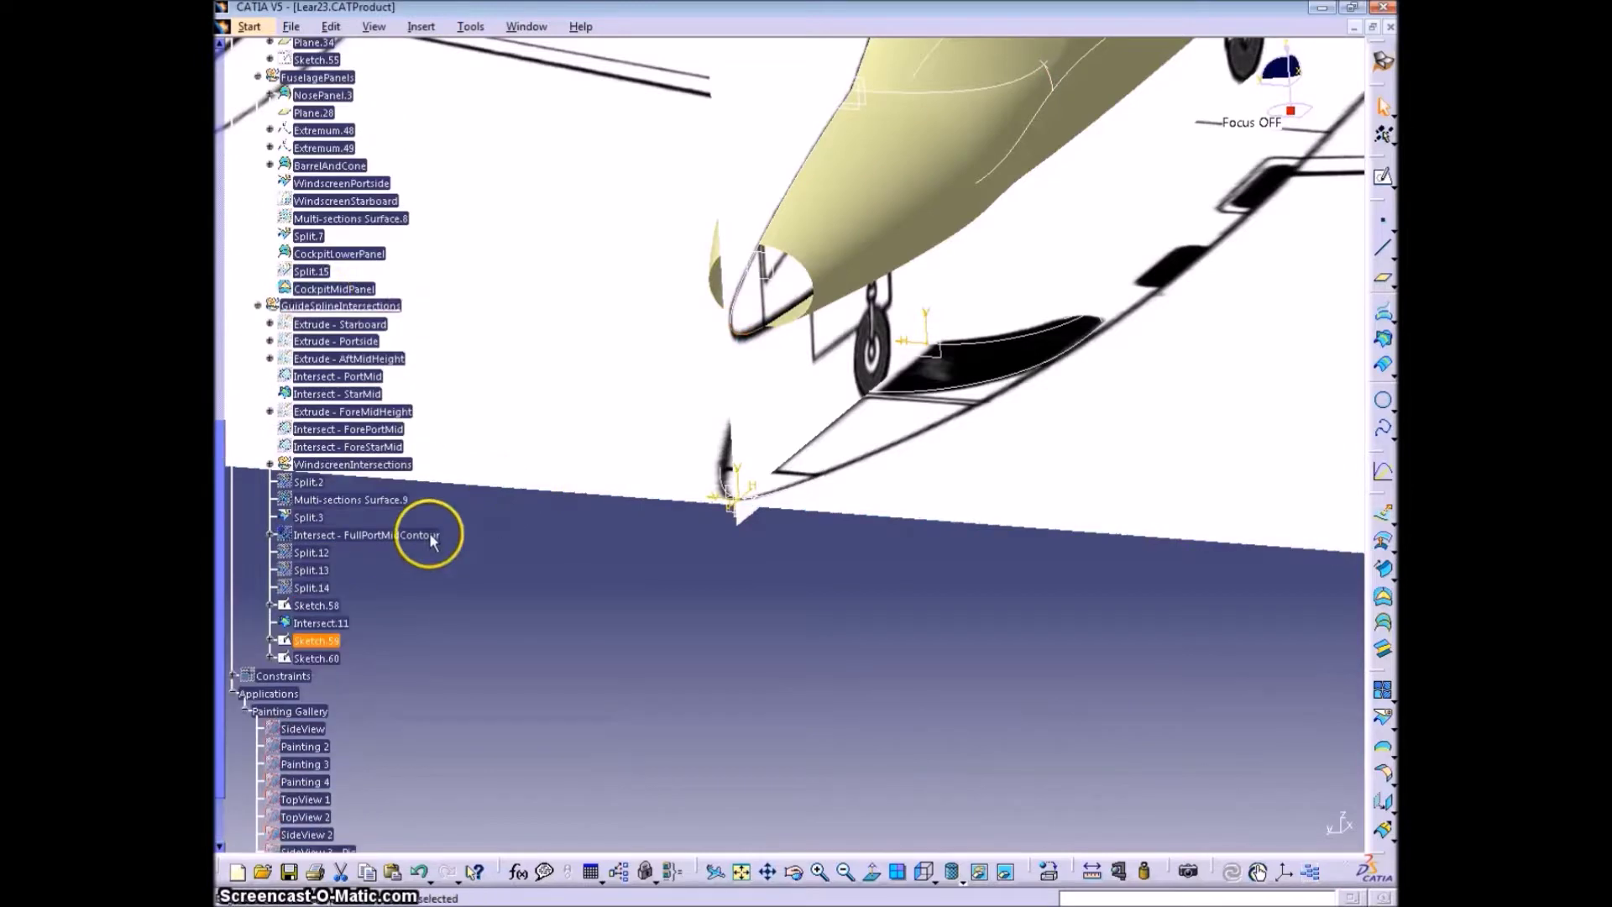
{"action": "scroll", "coordinate": [505, 669], "scroll_direction": "up", "scroll_amount": 3}
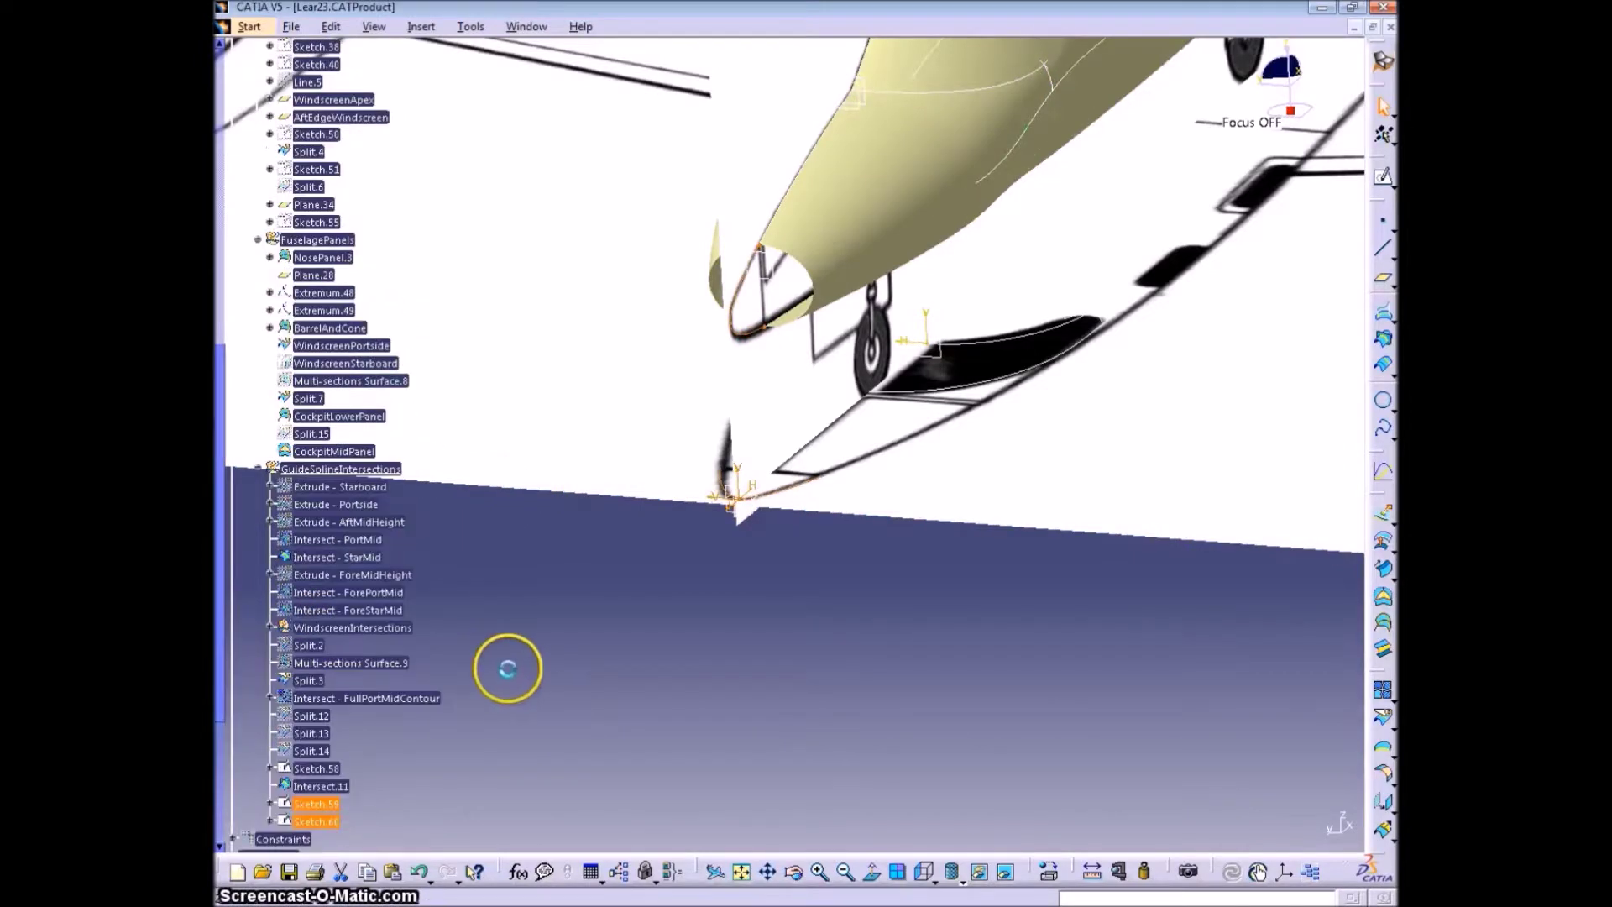
{"action": "left_click", "coordinate": [257, 239]}
{"action": "scroll", "coordinate": [384, 255], "scroll_direction": "up", "scroll_amount": 6}
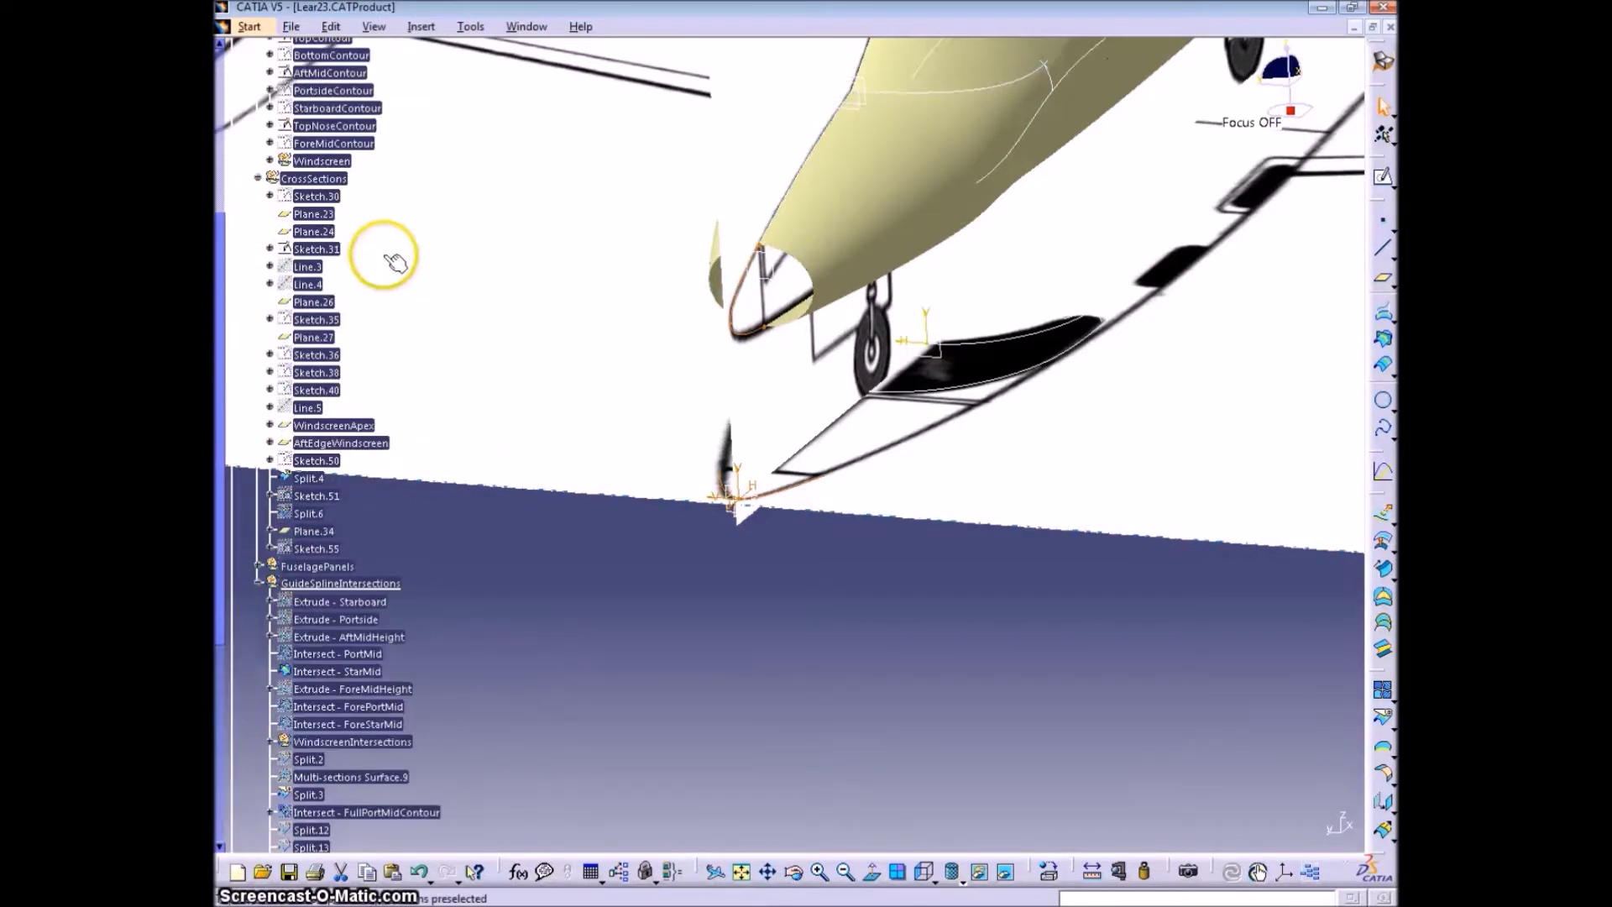
{"action": "left_click", "coordinate": [258, 178]}
{"action": "scroll", "coordinate": [413, 285], "scroll_direction": "up", "scroll_amount": 3}
{"action": "mouse_move", "coordinate": [316, 712]}
{"action": "left_mouse_down"}
{"action": "mouse_move", "coordinate": [328, 187]}
{"action": "mouse_move", "coordinate": [363, 669]}
{"action": "mouse_move", "coordinate": [327, 683]}
{"action": "left_mouse_up"}
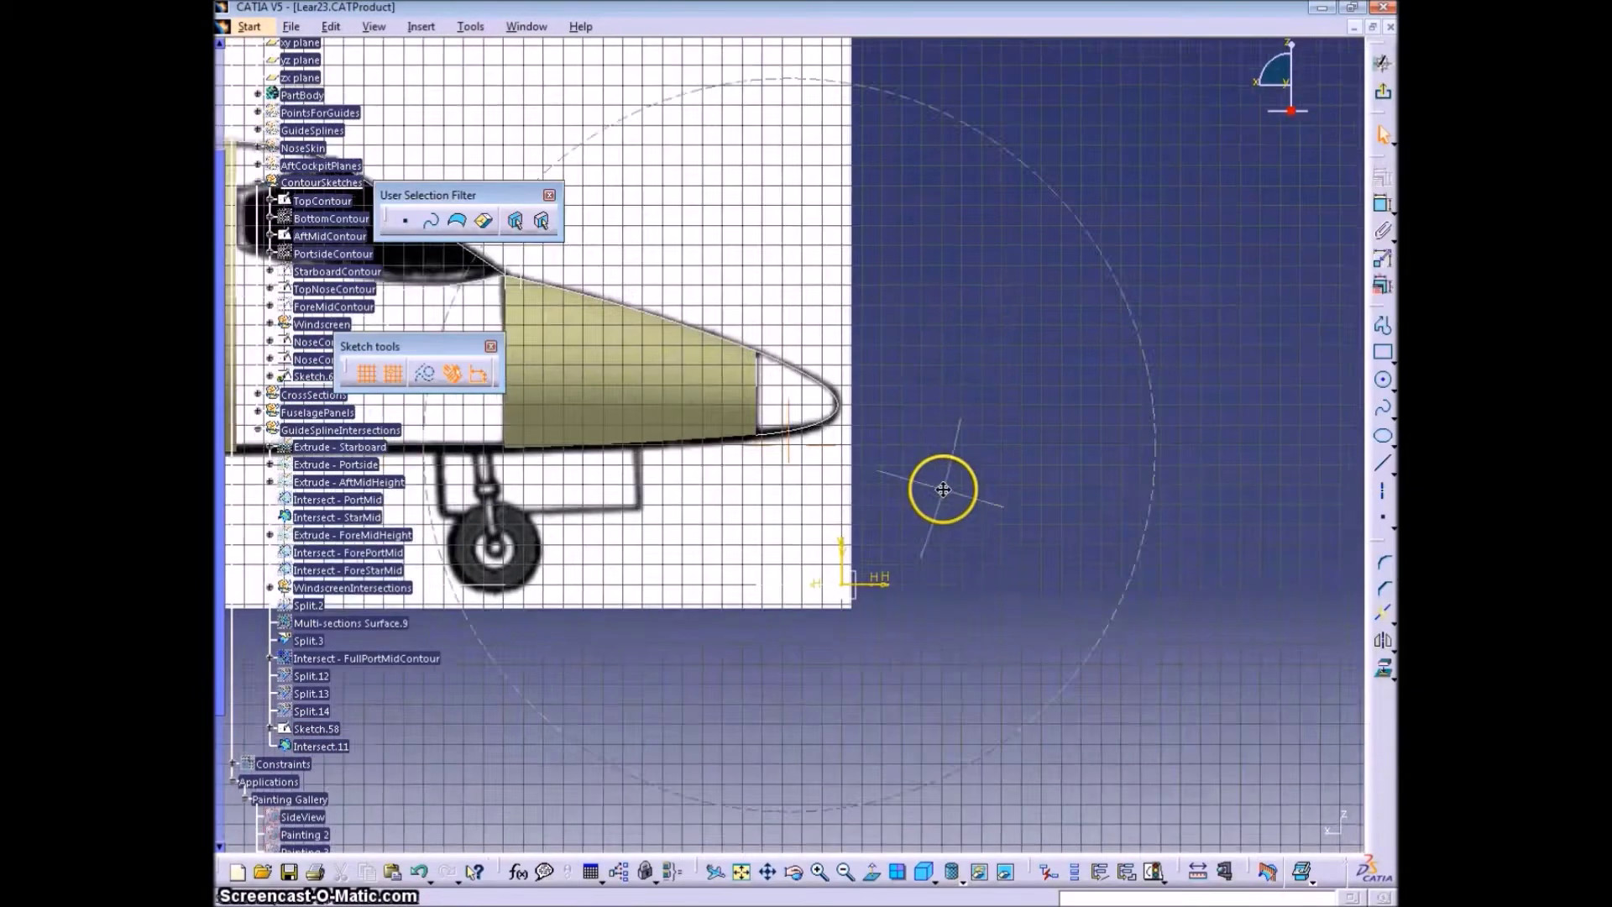
In the side-view sketch, draw a three-point spline just below the nose tip, running from ahead of the tip back toward the fuselage
{"action": "middle_click_drag", "start_coordinate": [943, 489], "coordinate": [945, 336]}
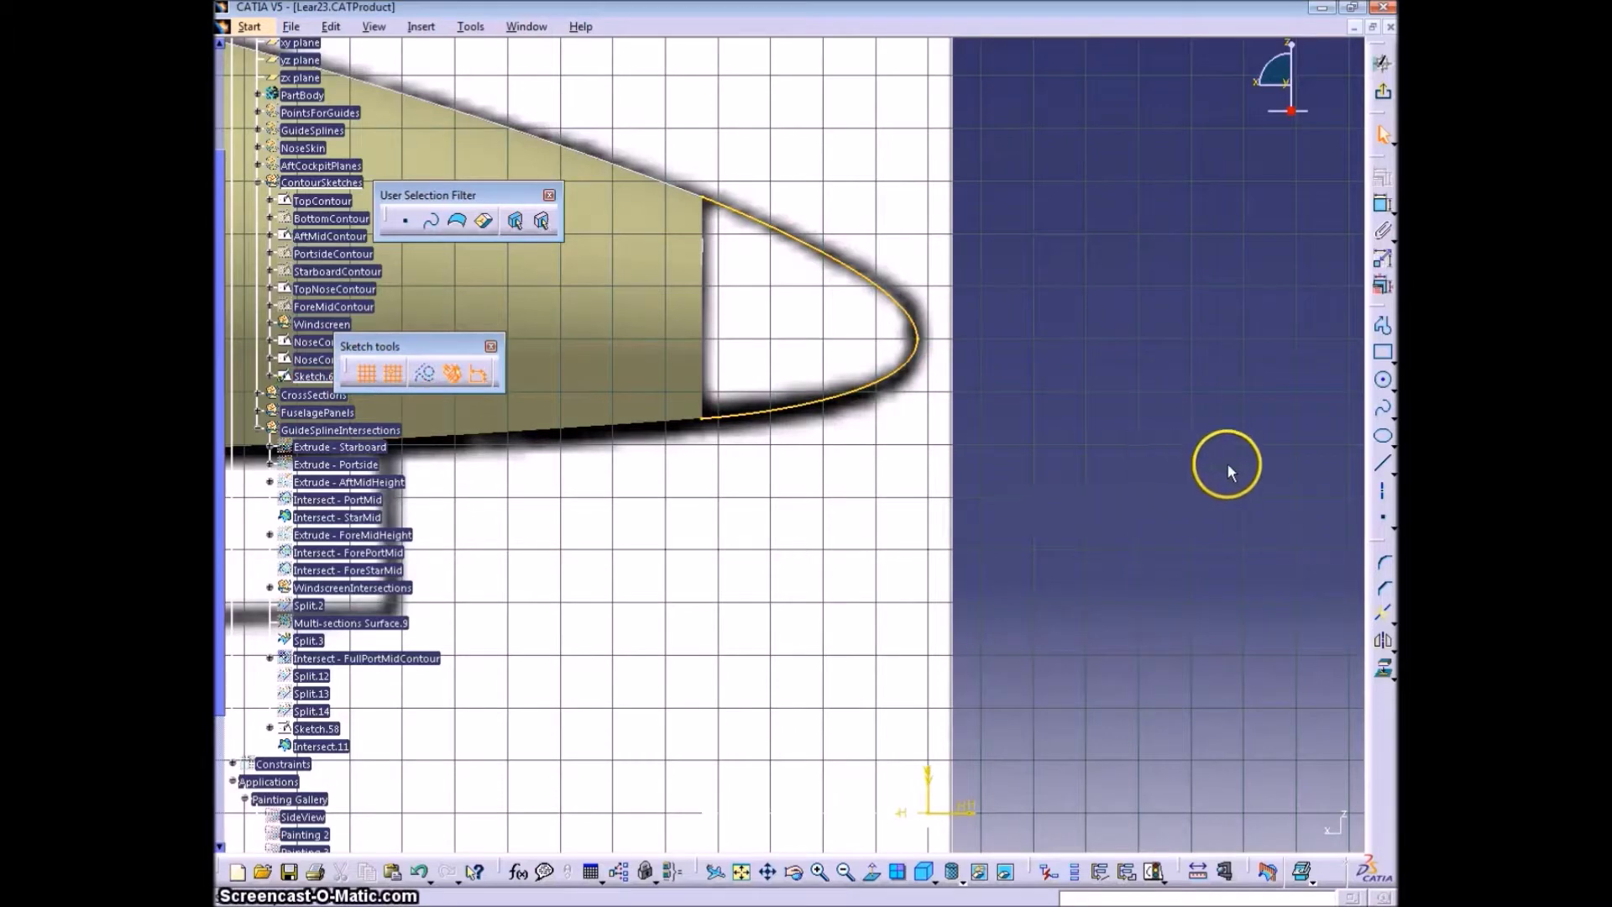
{"action": "left_click", "coordinate": [1384, 413]}
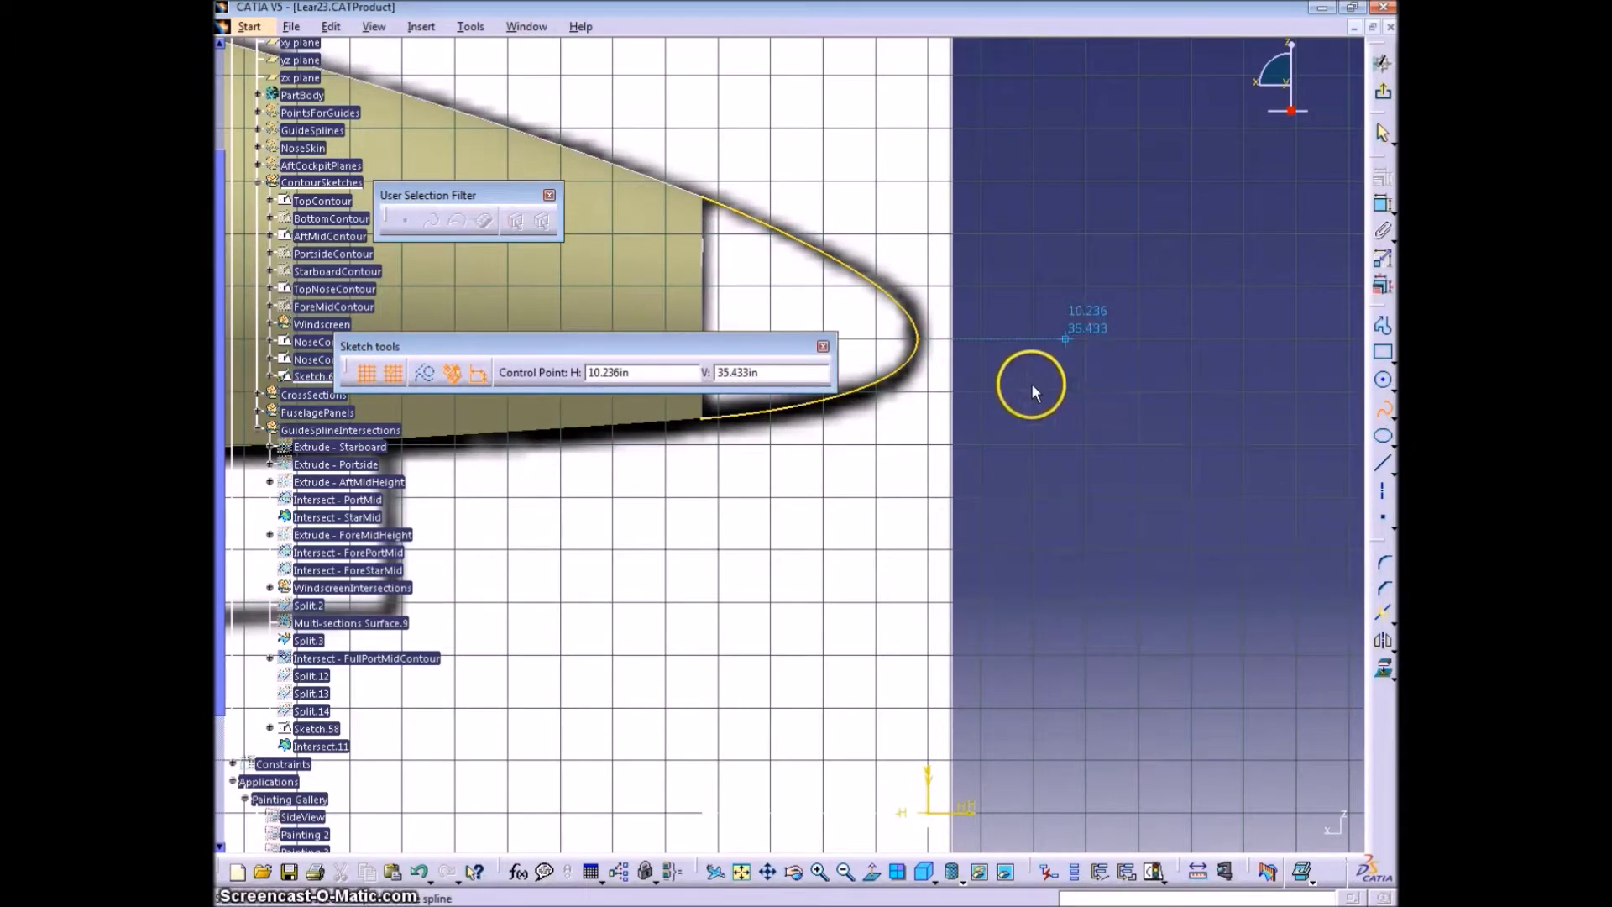
{"action": "left_click", "coordinate": [979, 400]}
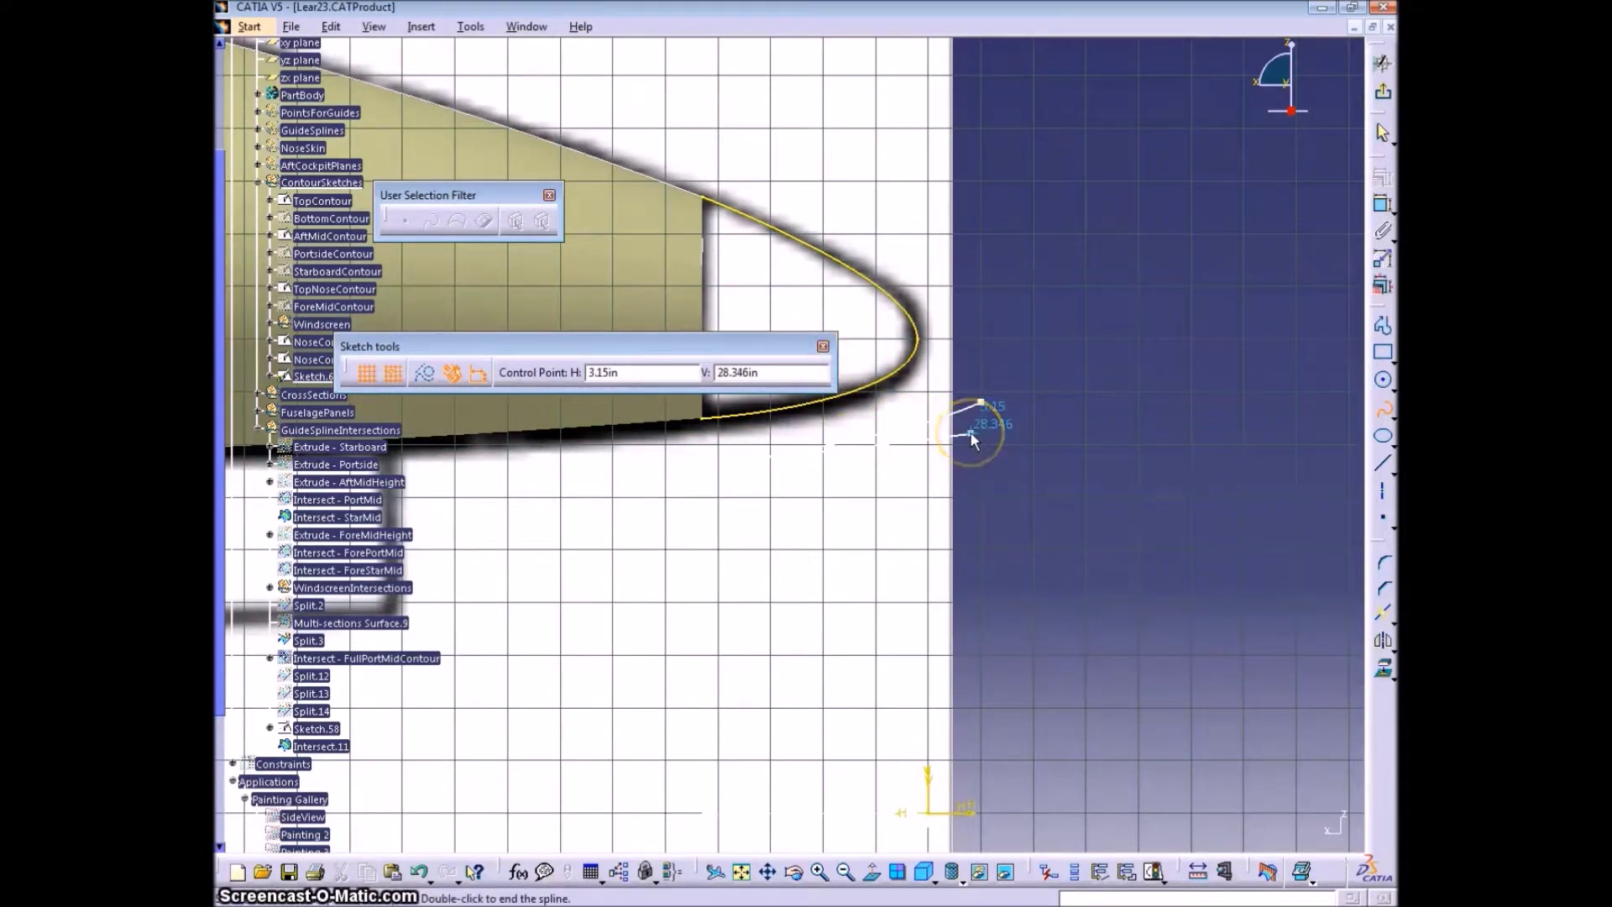
{"action": "key", "text": "Escape"}
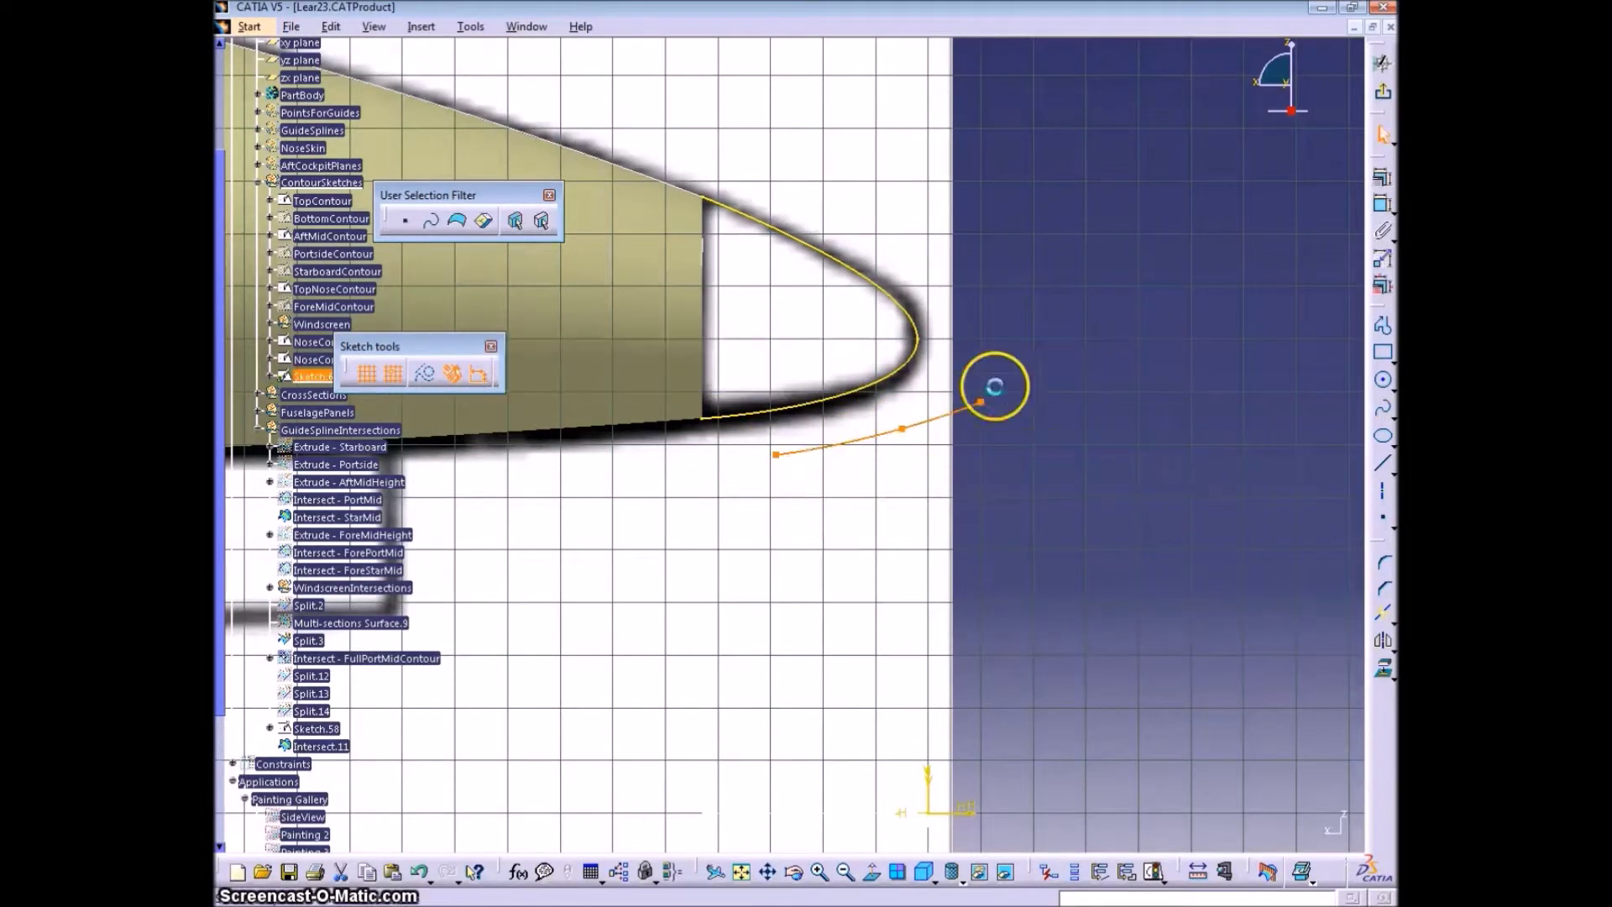
Constrain the new spline's forward endpoint coincident with the nose tip and move its other two control points inside the nose outline
{"action": "left_click", "coordinate": [1381, 204]}
{"action": "right_click", "coordinate": [1206, 288]}
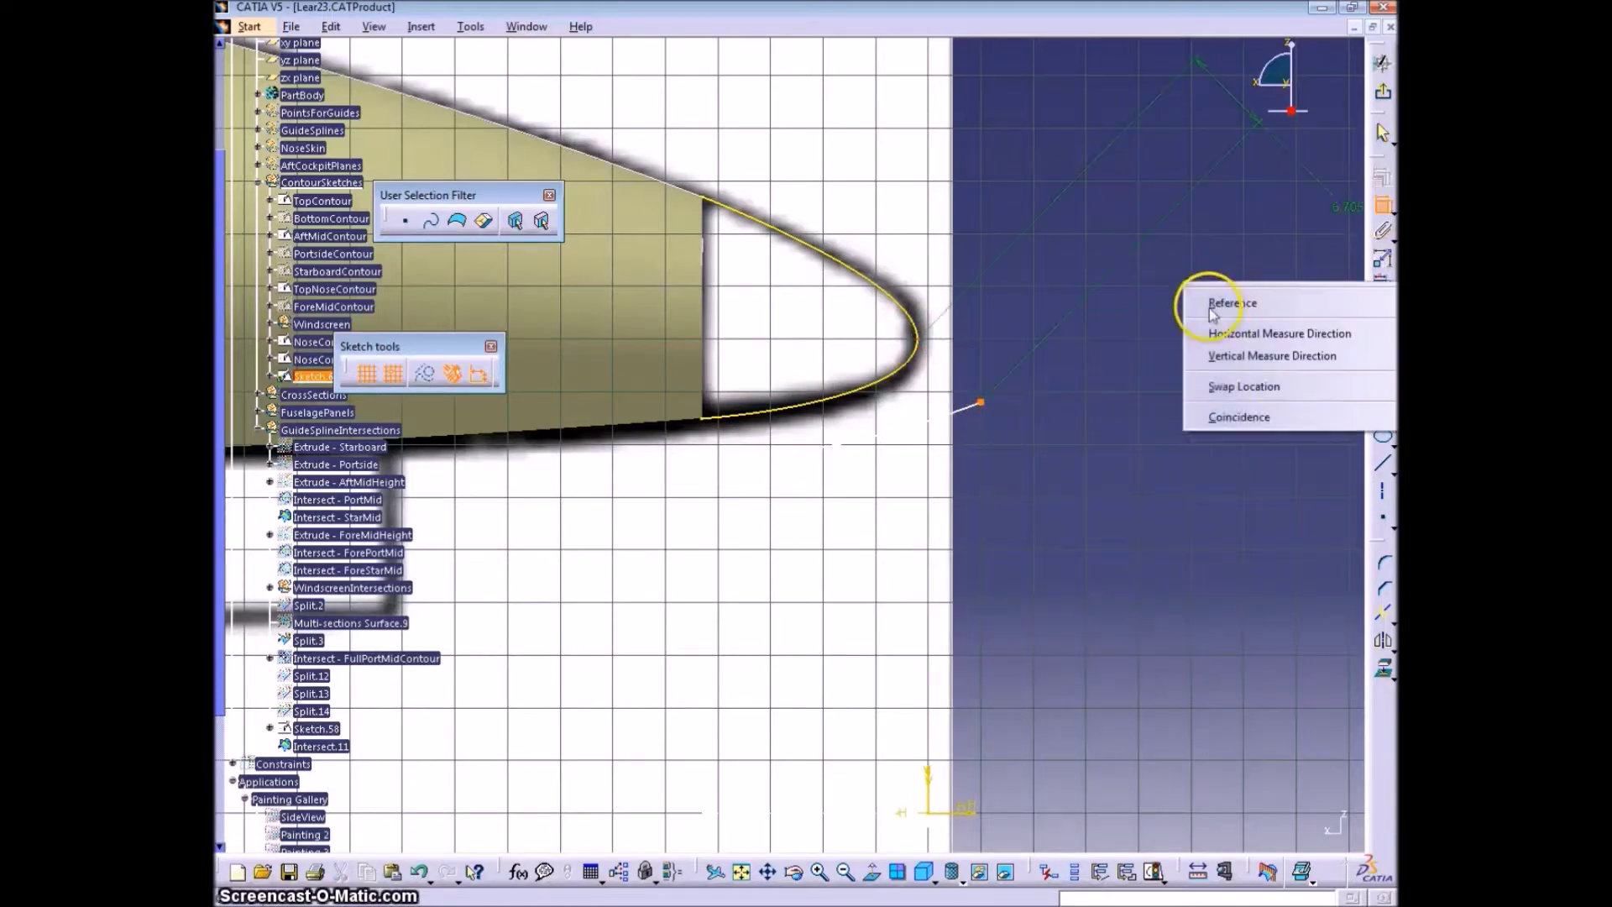
{"action": "left_click", "coordinate": [1237, 418]}
{"action": "left_click_drag", "start_coordinate": [883, 440], "coordinate": [825, 332]}
{"action": "left_click_drag", "start_coordinate": [774, 450], "coordinate": [746, 319]}
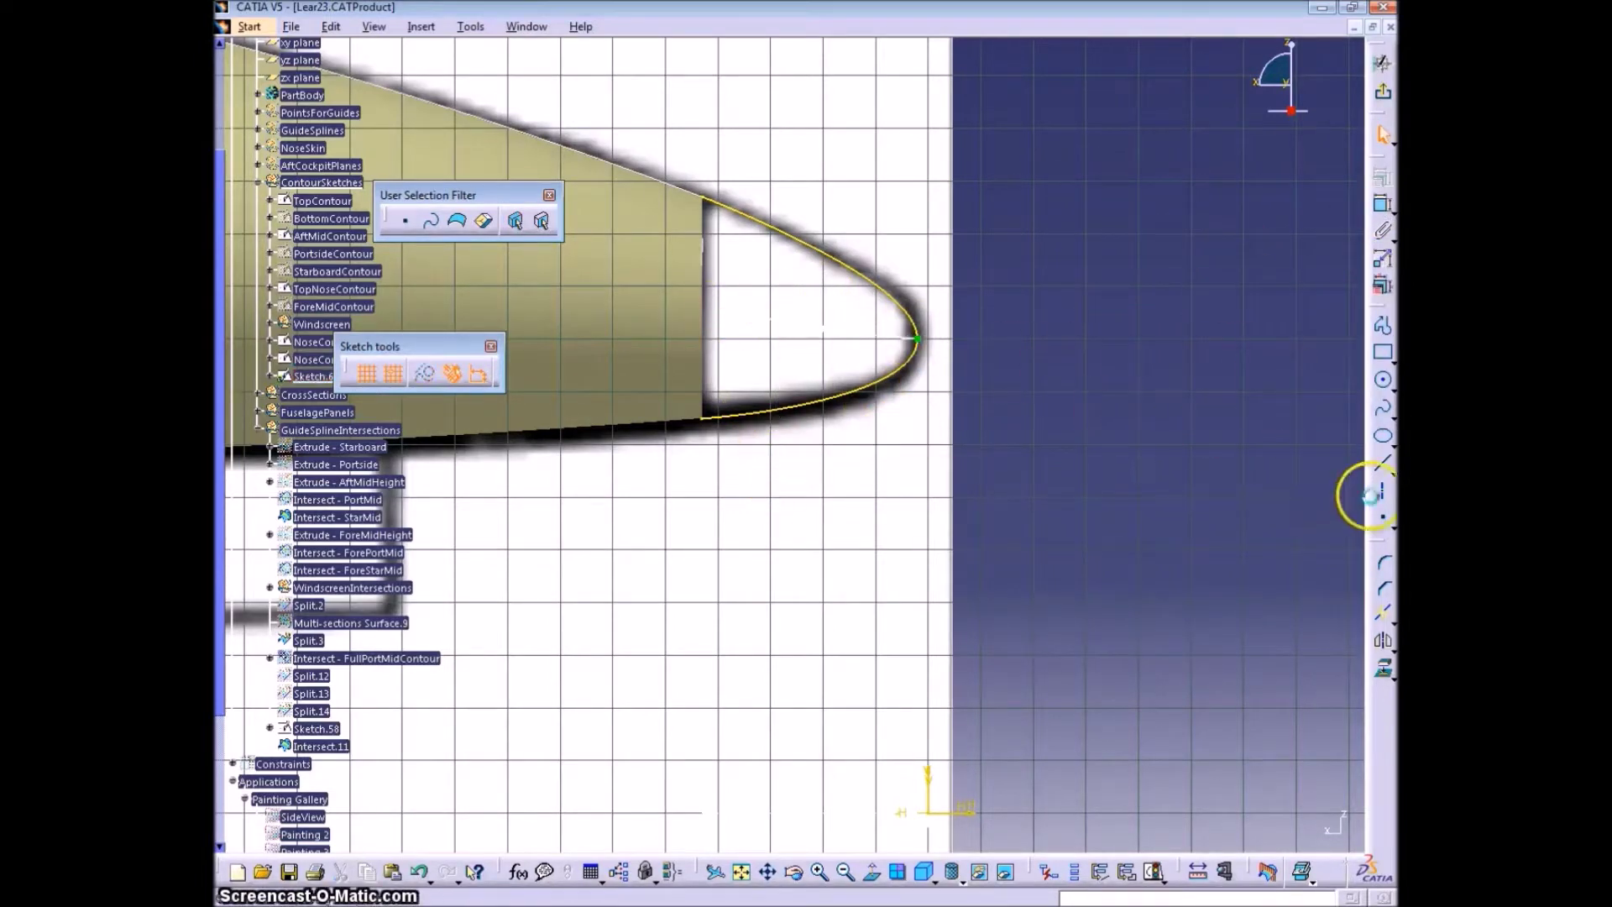
Sketch a vertical reference line ahead of the nose and constrain its upper endpoint coincident with the nose profile's upper aft end
{"action": "left_click", "coordinate": [1382, 490]}
{"action": "left_click", "coordinate": [1091, 245]}
{"action": "left_click", "coordinate": [1091, 492]}
{"action": "left_click", "coordinate": [1090, 244]}
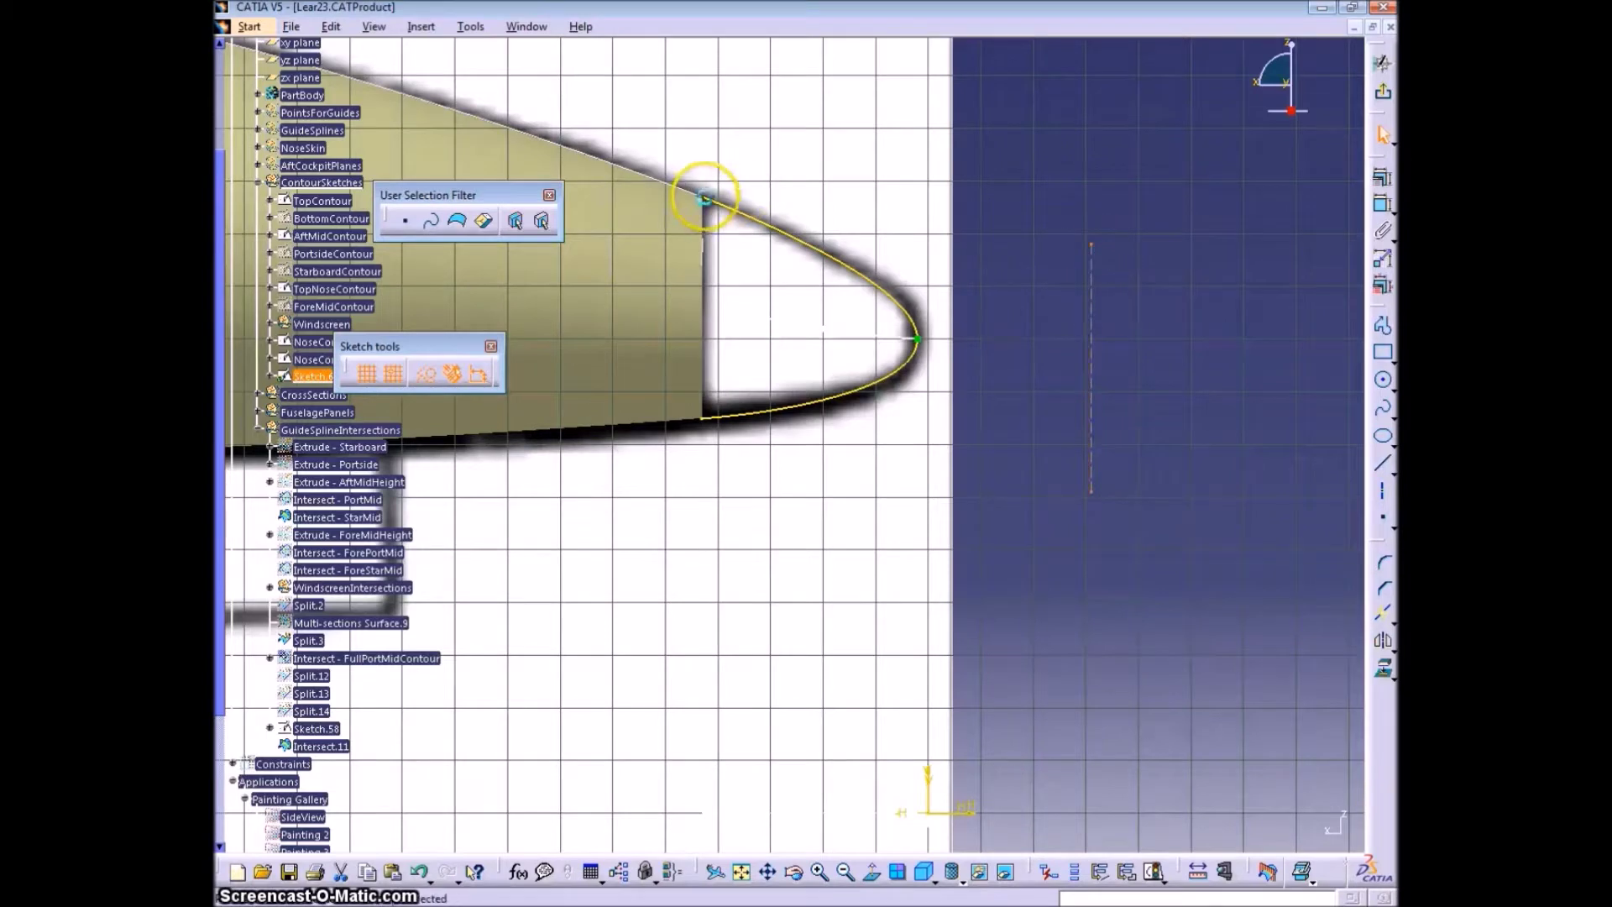
{"action": "left_click", "coordinate": [704, 197], "text": "ctrl"}
{"action": "left_click", "coordinate": [1380, 206]}
{"action": "right_click", "coordinate": [1096, 476]}
{"action": "left_click", "coordinate": [1118, 583]}
Constrain the reference line's lower endpoint coincident with the nose profile's lower aft end
{"action": "left_click", "coordinate": [702, 444]}
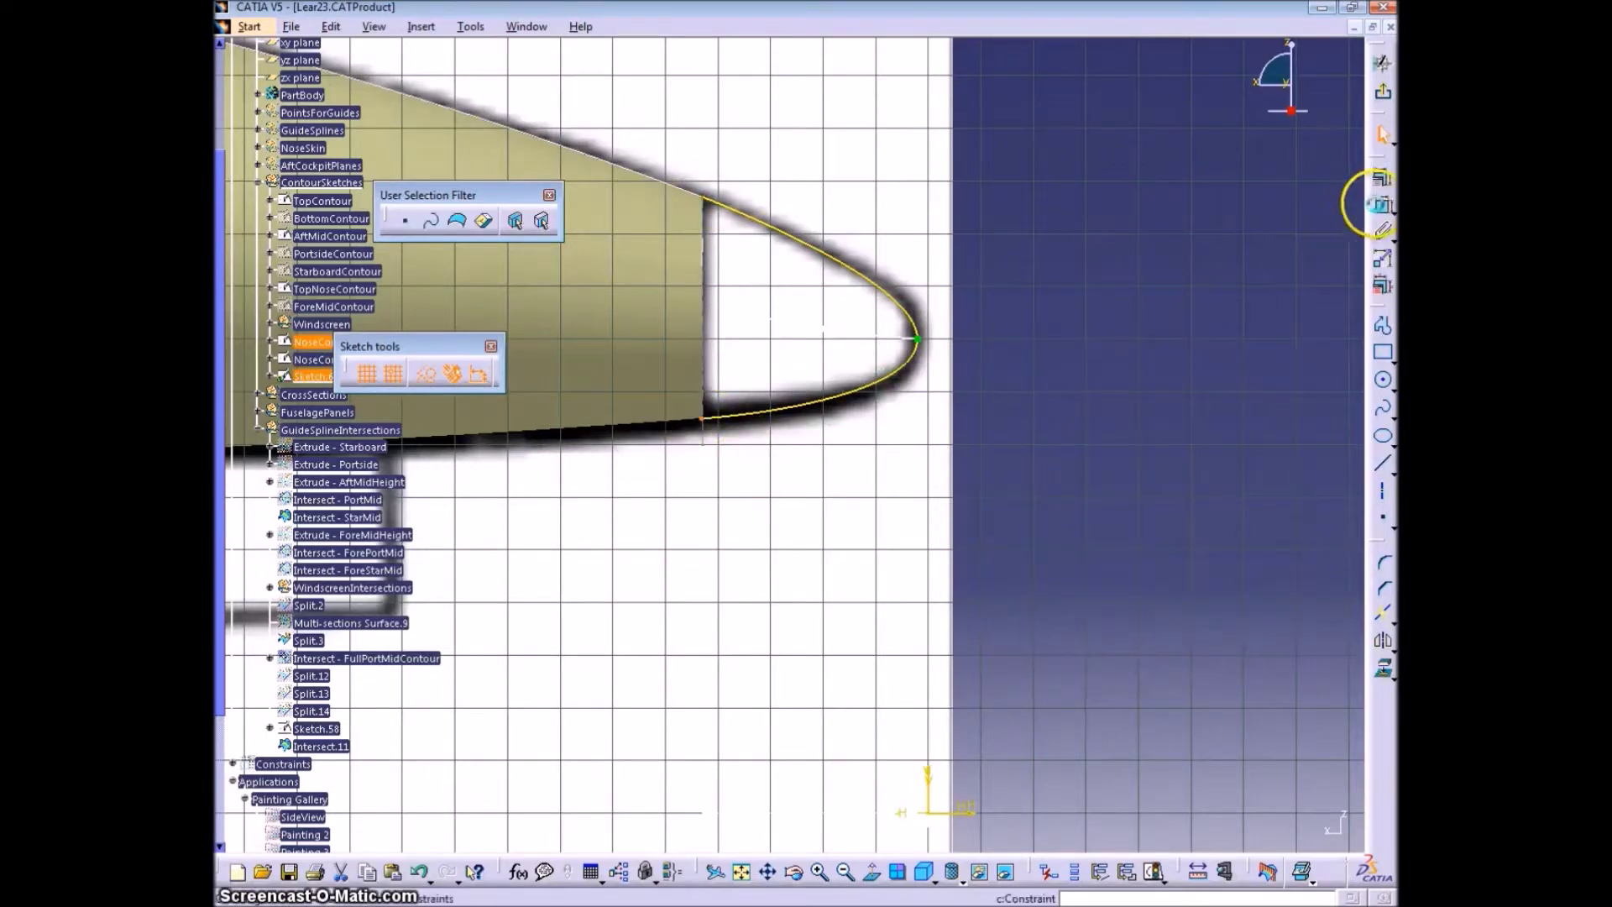
{"action": "right_click", "coordinate": [1113, 382]}
{"action": "left_click", "coordinate": [1181, 519]}
Constrain the spline's aft endpoint to the midpoint of the vertical reference line at the fuselage opening
{"action": "left_click", "coordinate": [721, 307]}
{"action": "left_click", "coordinate": [701, 290], "text": "ctrl"}
{"action": "left_click", "coordinate": [1379, 207]}
{"action": "right_click", "coordinate": [1230, 261]}
{"action": "left_click", "coordinate": [1249, 321]}
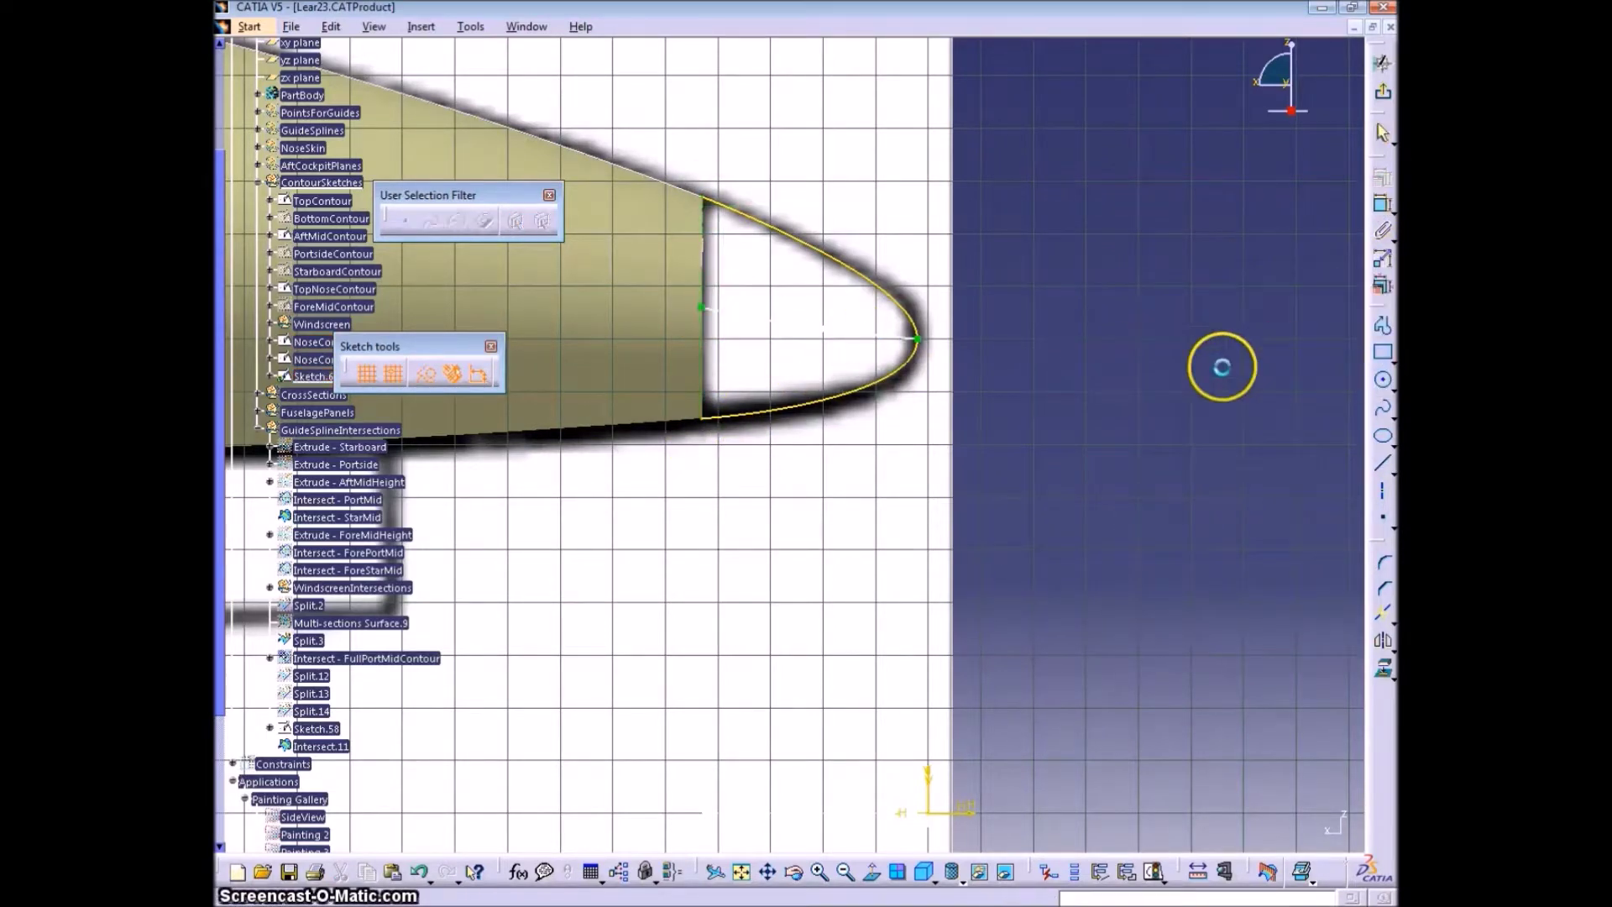
Sketch a construction line across the nose-tip outline between the opening and the tip, and constrain it vertical
{"action": "left_click", "coordinate": [1382, 463]}
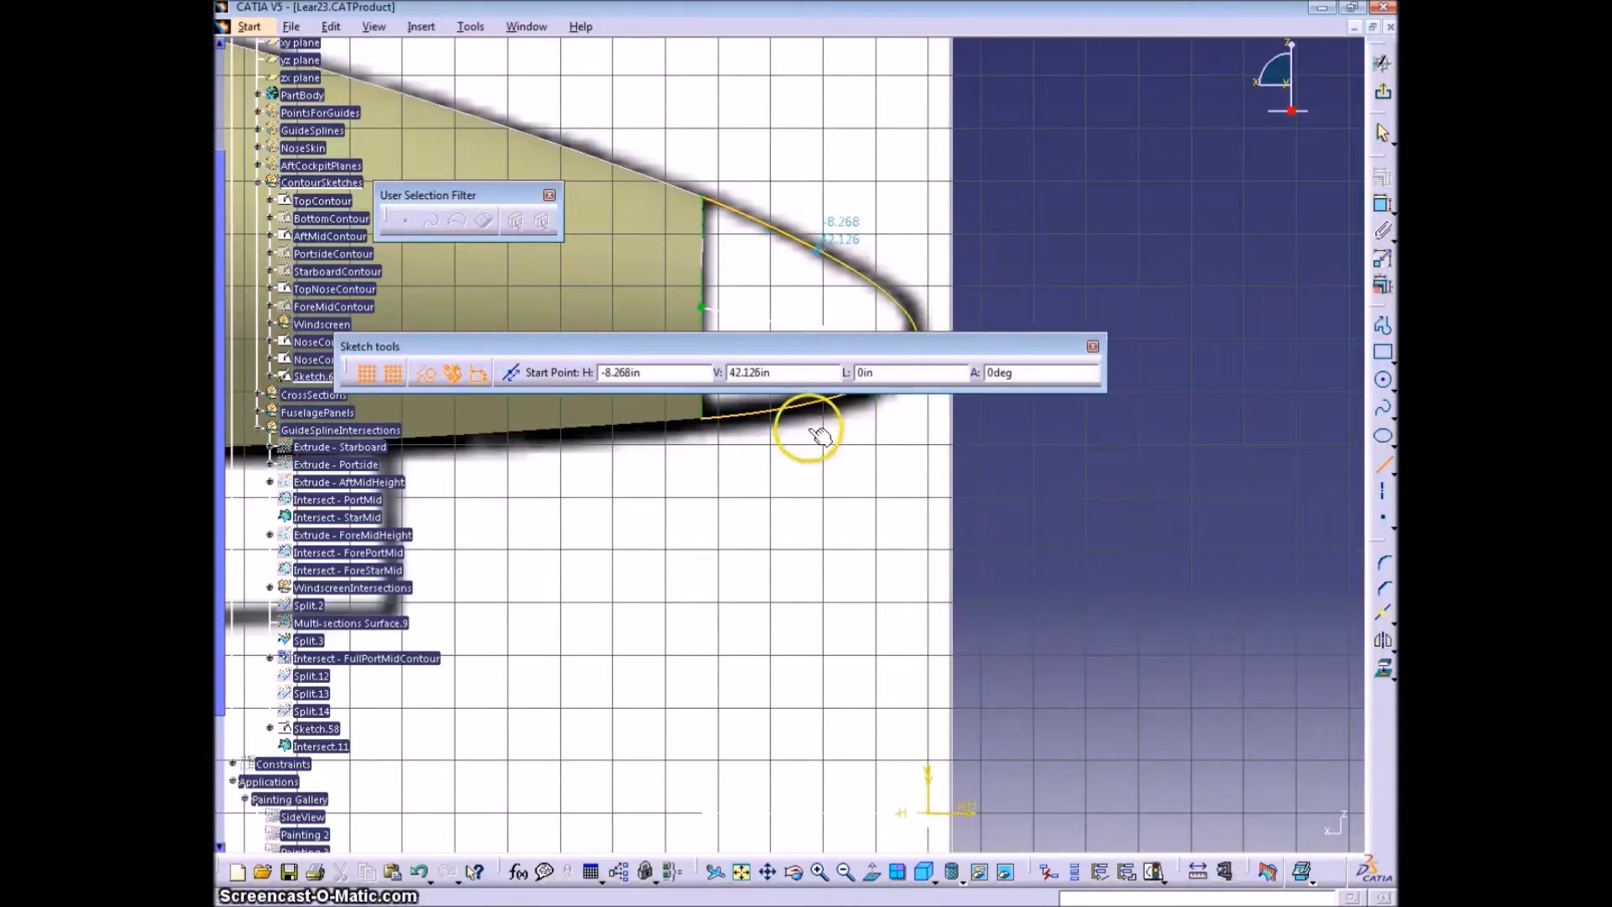
{"action": "left_click", "coordinate": [810, 429]}
{"action": "left_click", "coordinate": [1377, 204]}
{"action": "right_click", "coordinate": [1152, 260]}
{"action": "left_click", "coordinate": [1160, 388]}
Constrain the construction line's two endpoints coincident with the upper and lower curves of the nose side profile
{"action": "left_click", "coordinate": [777, 236]}
{"action": "left_click", "coordinate": [808, 244], "text": "ctrl"}
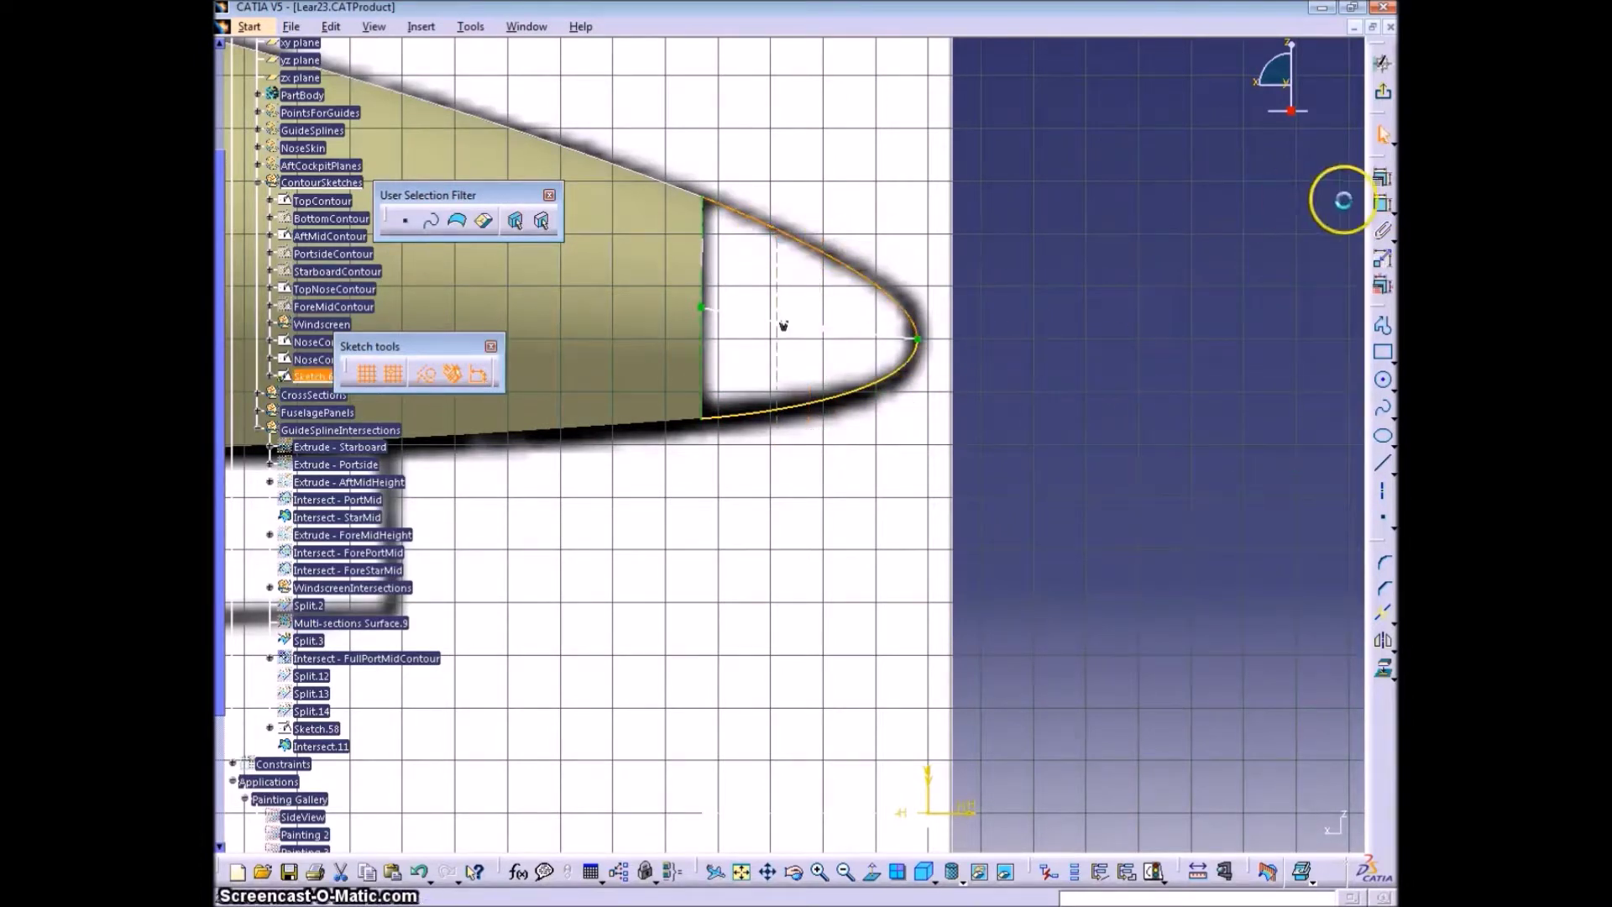
{"action": "right_click", "coordinate": [1183, 262]}
{"action": "left_click", "coordinate": [1196, 396]}
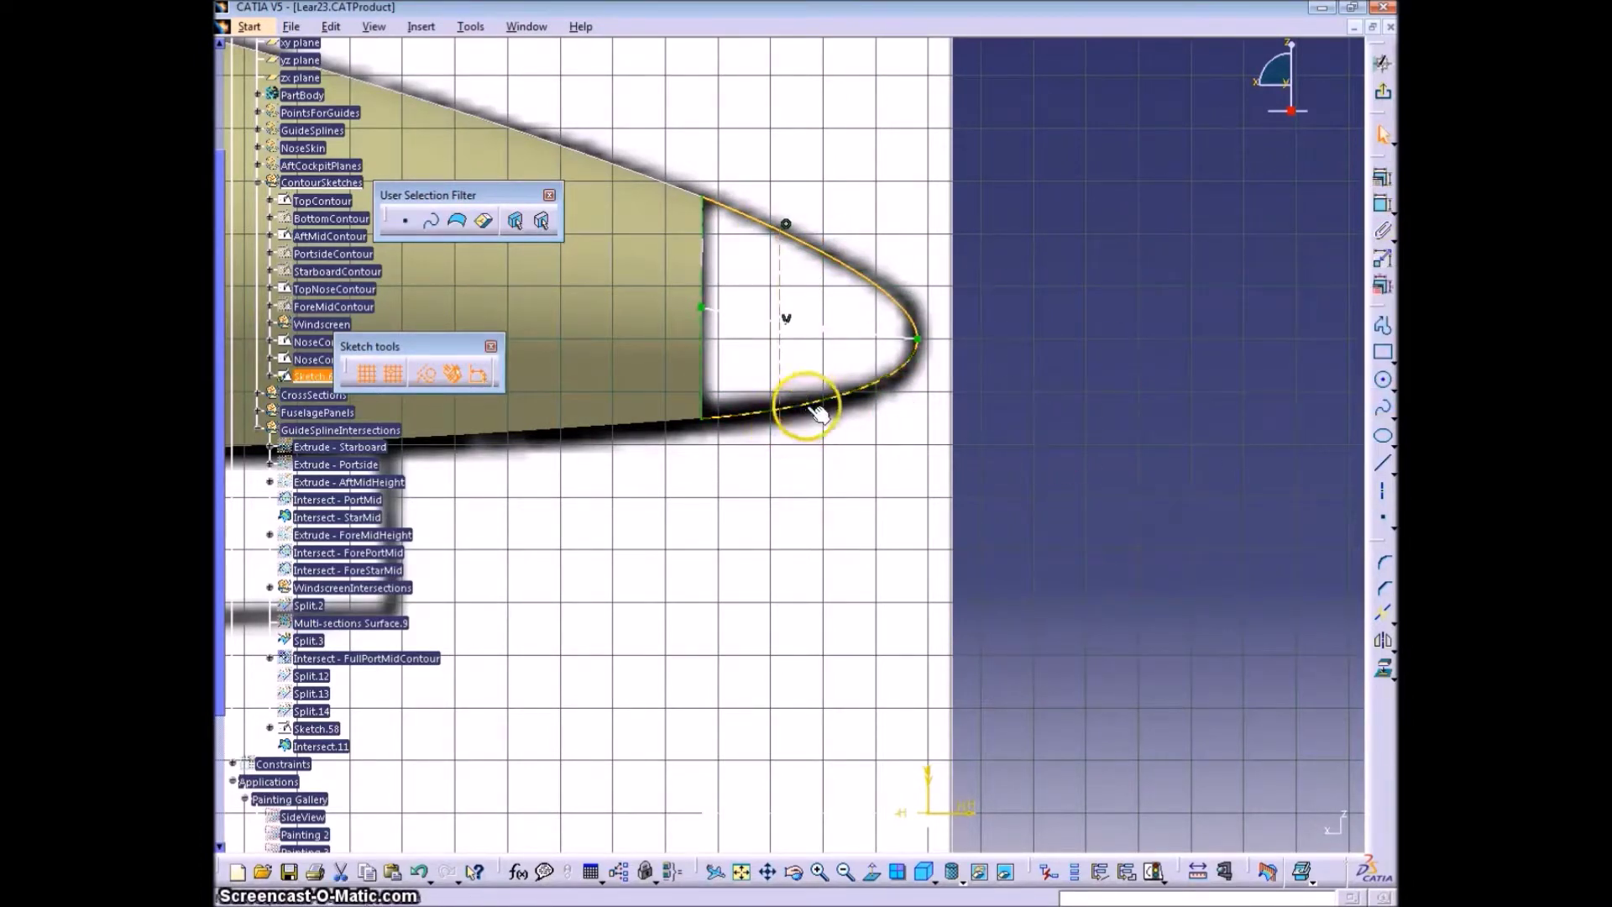
{"action": "right_click", "coordinate": [1121, 329]}
{"action": "left_click", "coordinate": [1162, 468]}
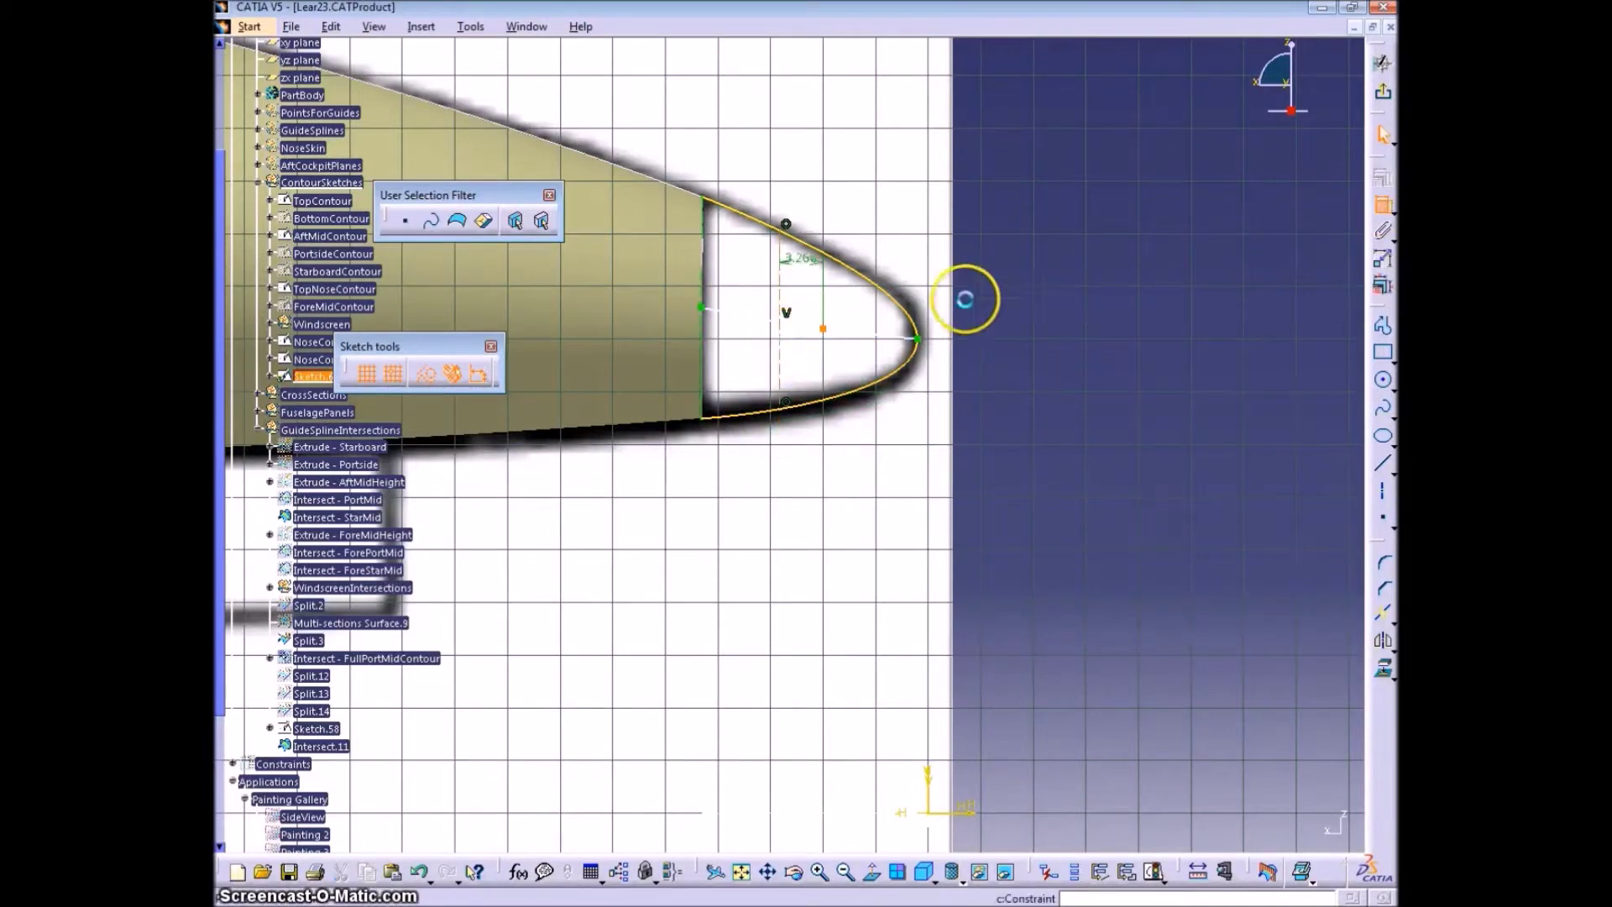
Constrain the spline's middle control point to the construction line's midpoint and slide the line aft toward the fuselage opening
{"action": "right_click", "coordinate": [900, 215]}
{"action": "left_click", "coordinate": [957, 270]}
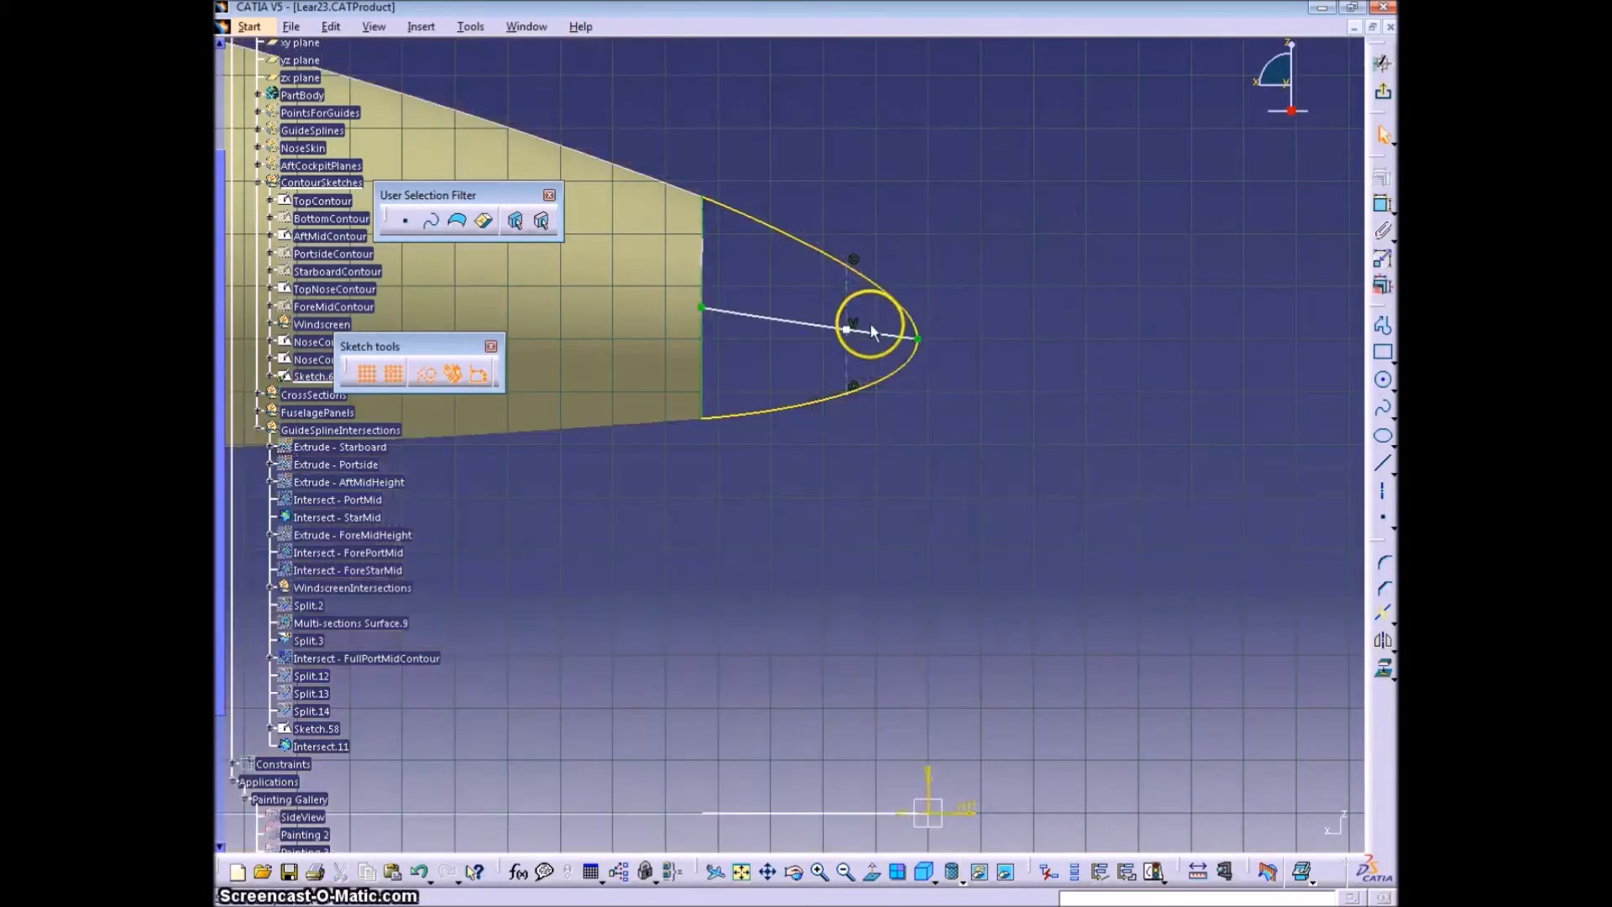
{"action": "left_click_drag", "start_coordinate": [847, 335], "coordinate": [713, 342]}
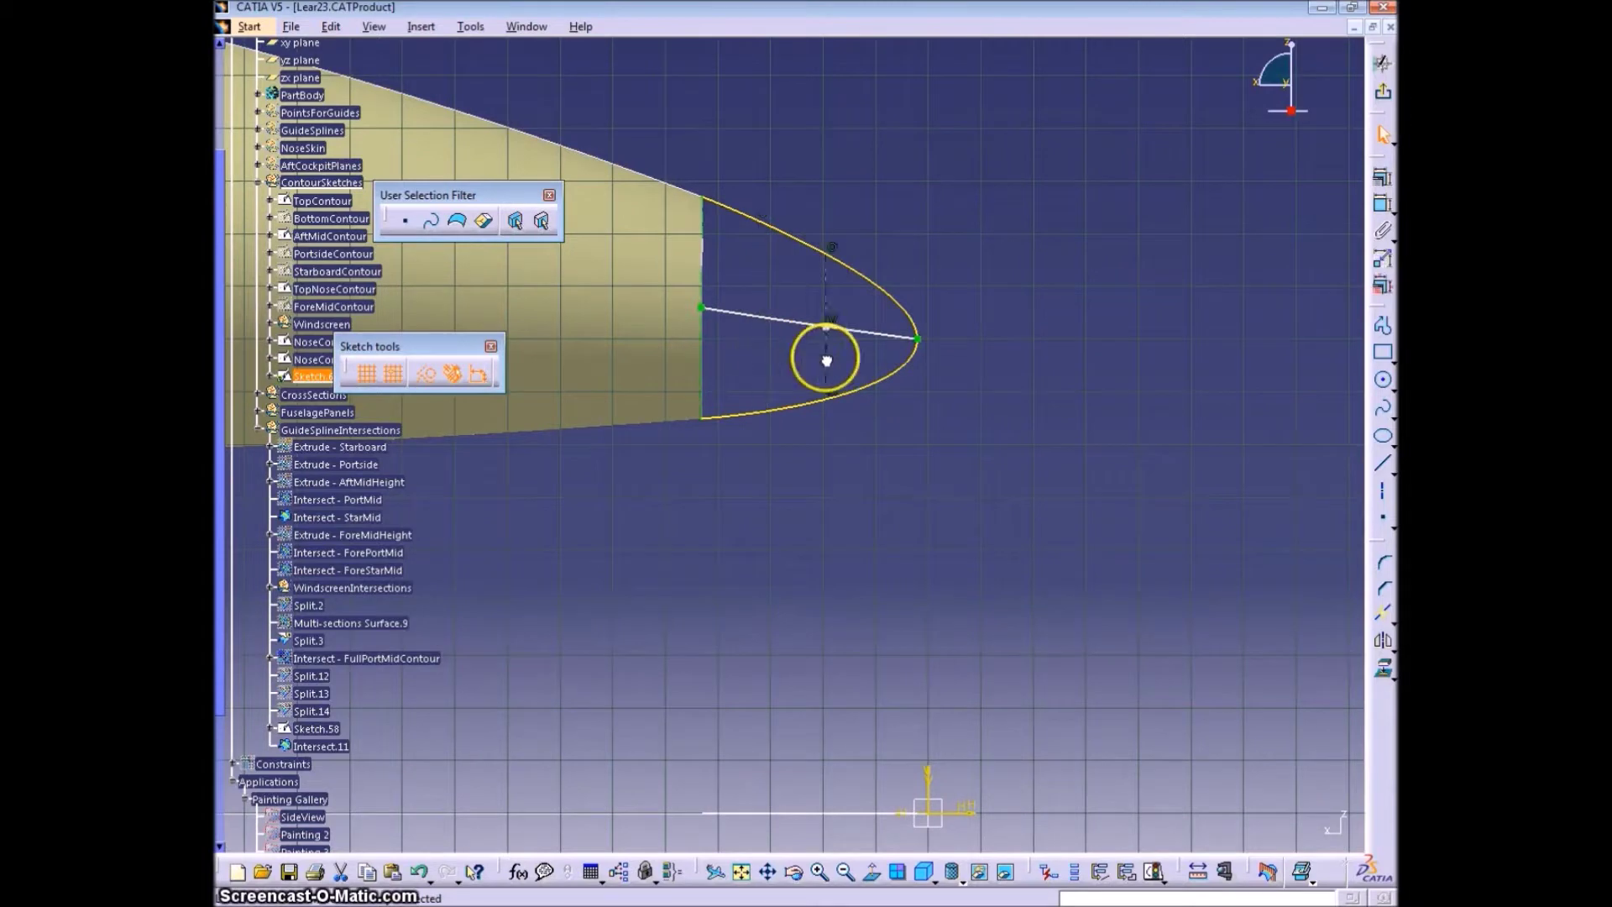
{"action": "left_click_drag", "start_coordinate": [736, 350], "coordinate": [699, 344]}
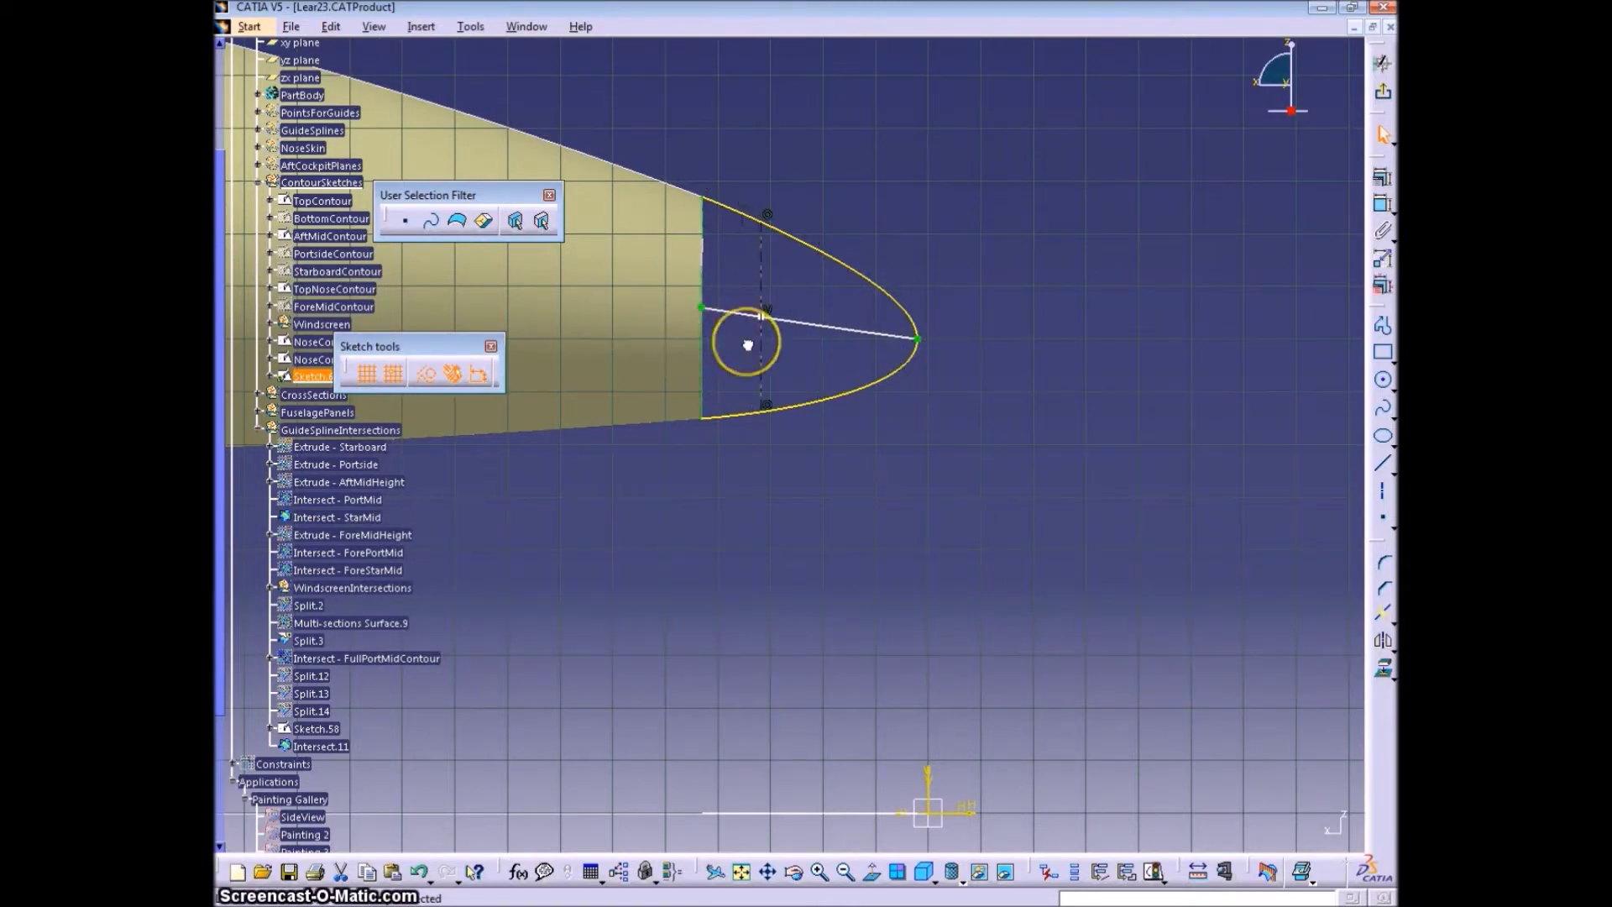
{"action": "left_click_drag", "start_coordinate": [802, 355], "coordinate": [747, 357]}
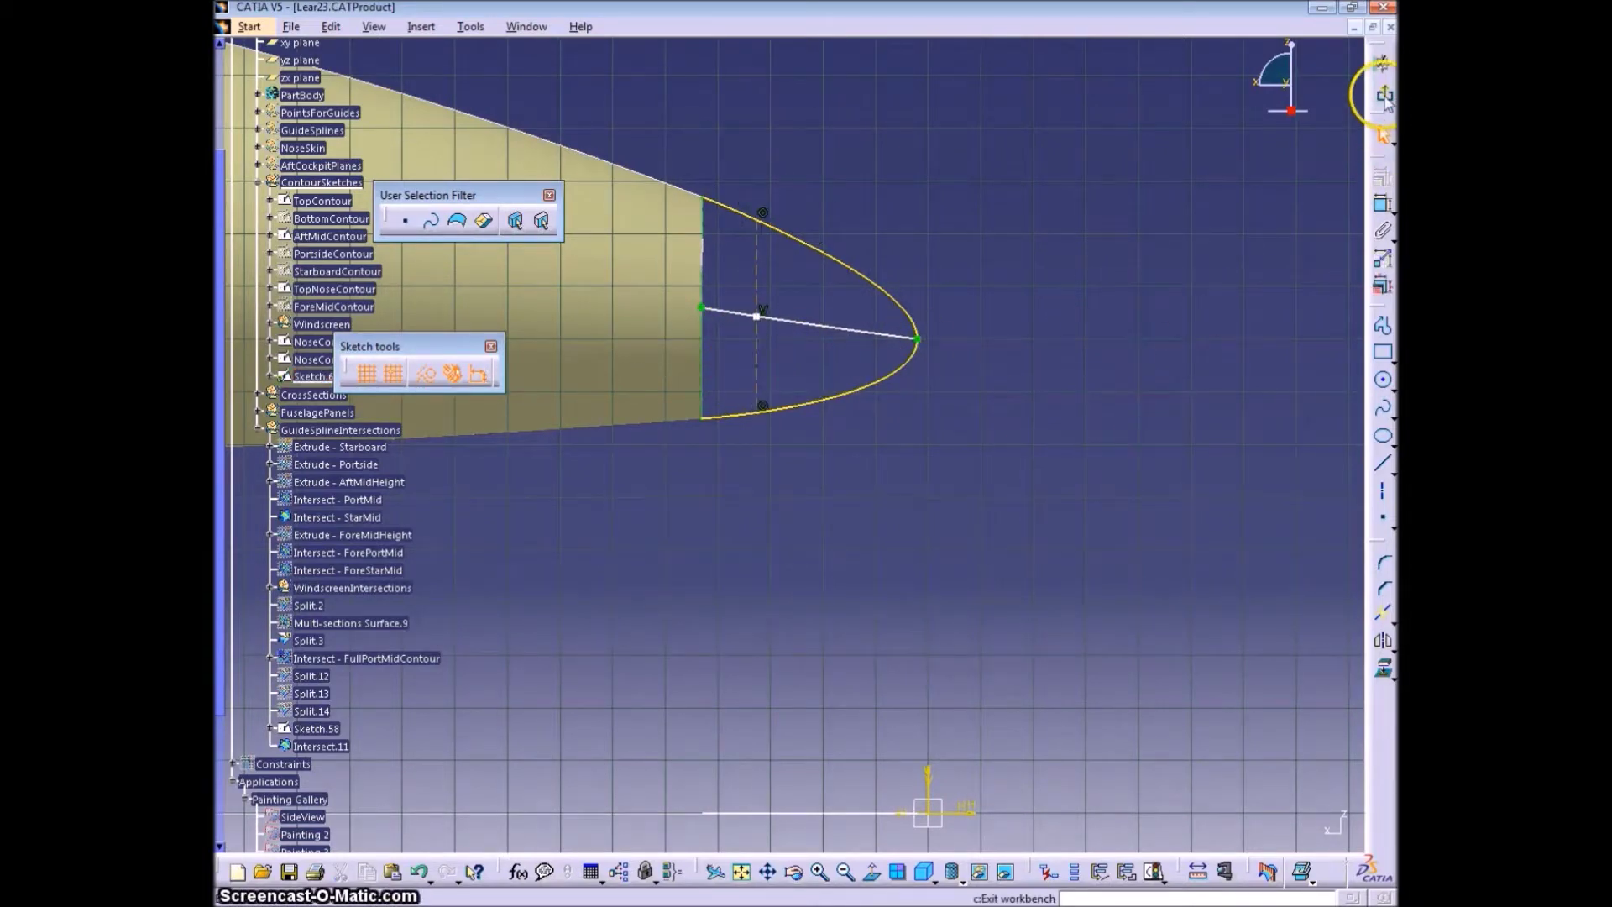
Exit the mid-height sketch and rename it NoseConeMidHeight
{"action": "left_click", "coordinate": [1384, 99]}
{"action": "double_click", "coordinate": [810, 317]}
{"action": "left_click", "coordinate": [445, 245]}
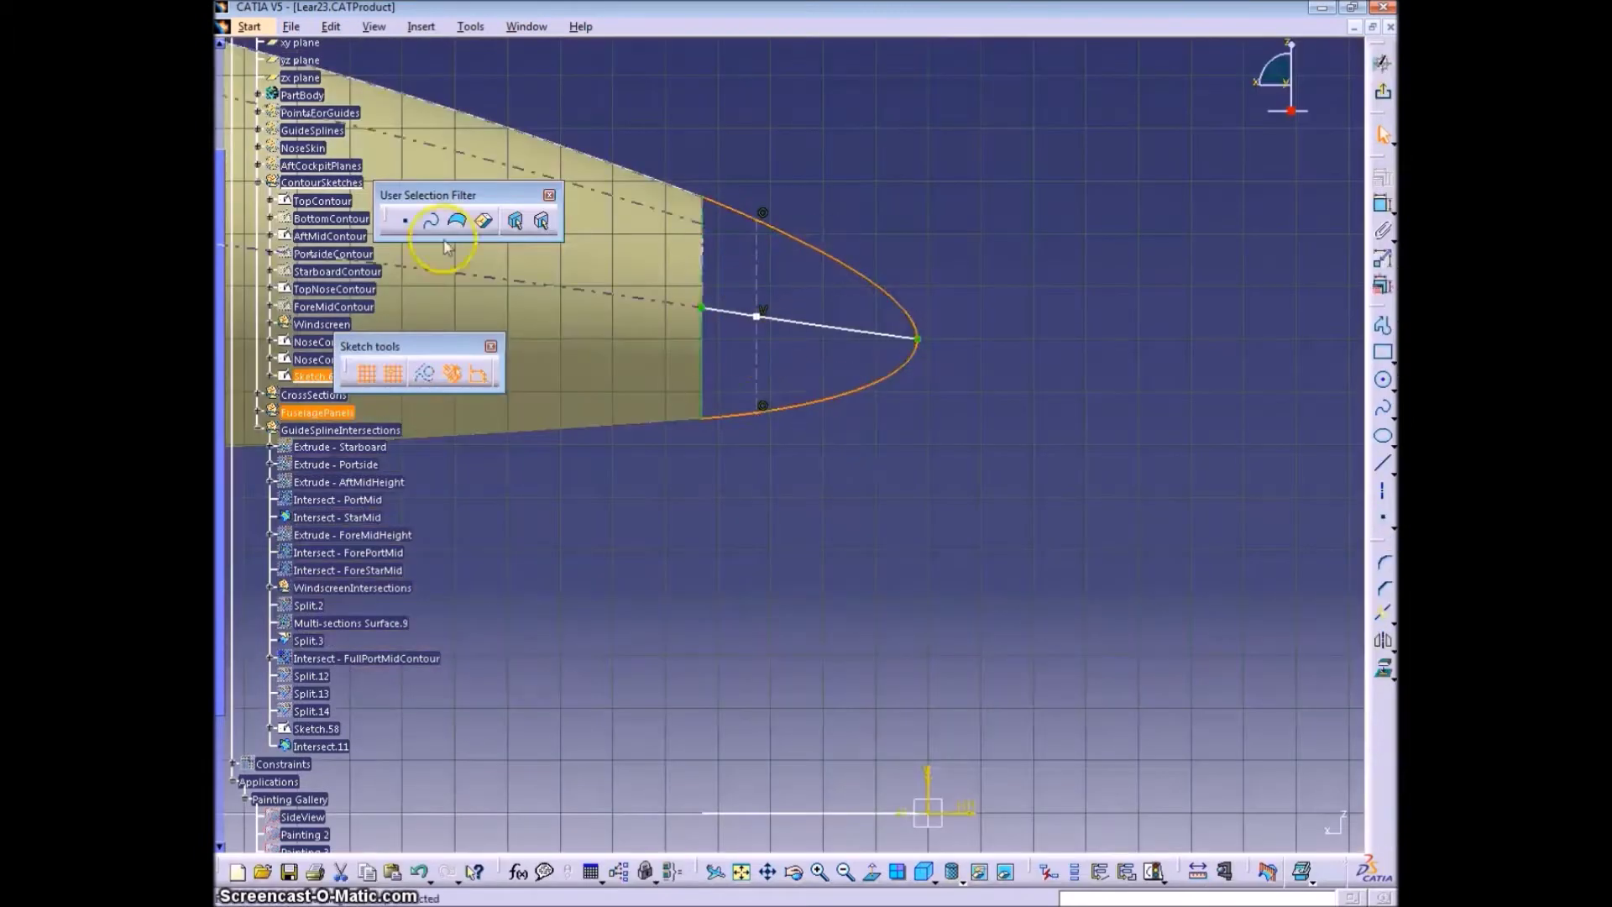
{"action": "left_click", "coordinate": [425, 373]}
{"action": "left_click", "coordinate": [1383, 92]}
{"action": "left_click", "coordinate": [572, 377]}
{"action": "key", "text": "alt+Return"}
{"action": "type", "text": "No"}
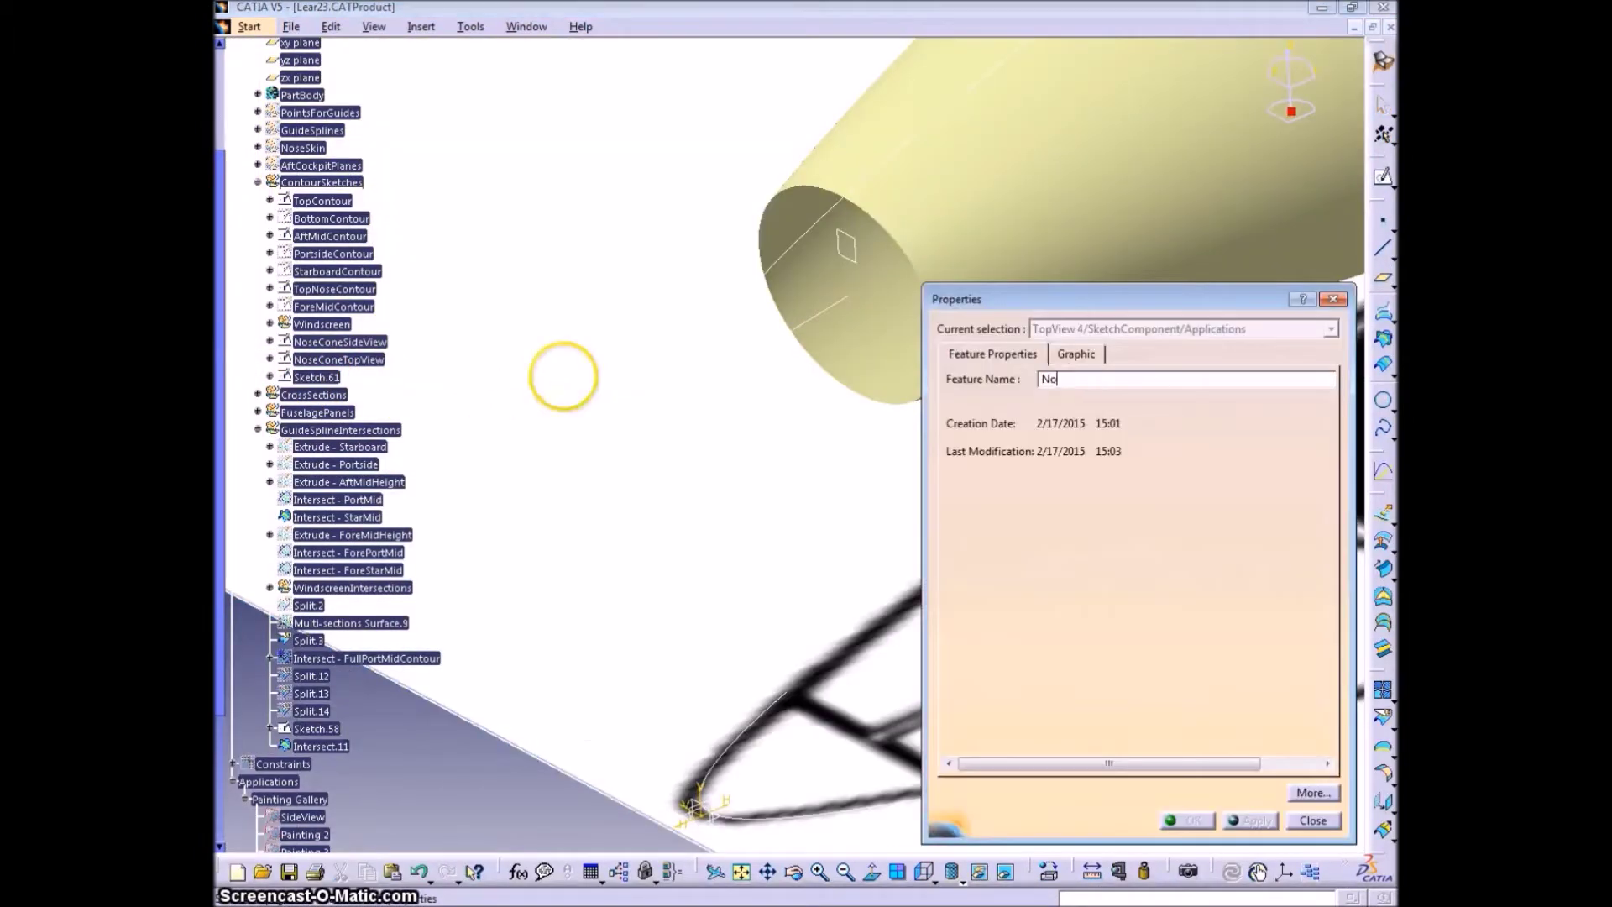
{"action": "type", "text": "seConeMidHeight"}
{"action": "key", "text": "Return"}
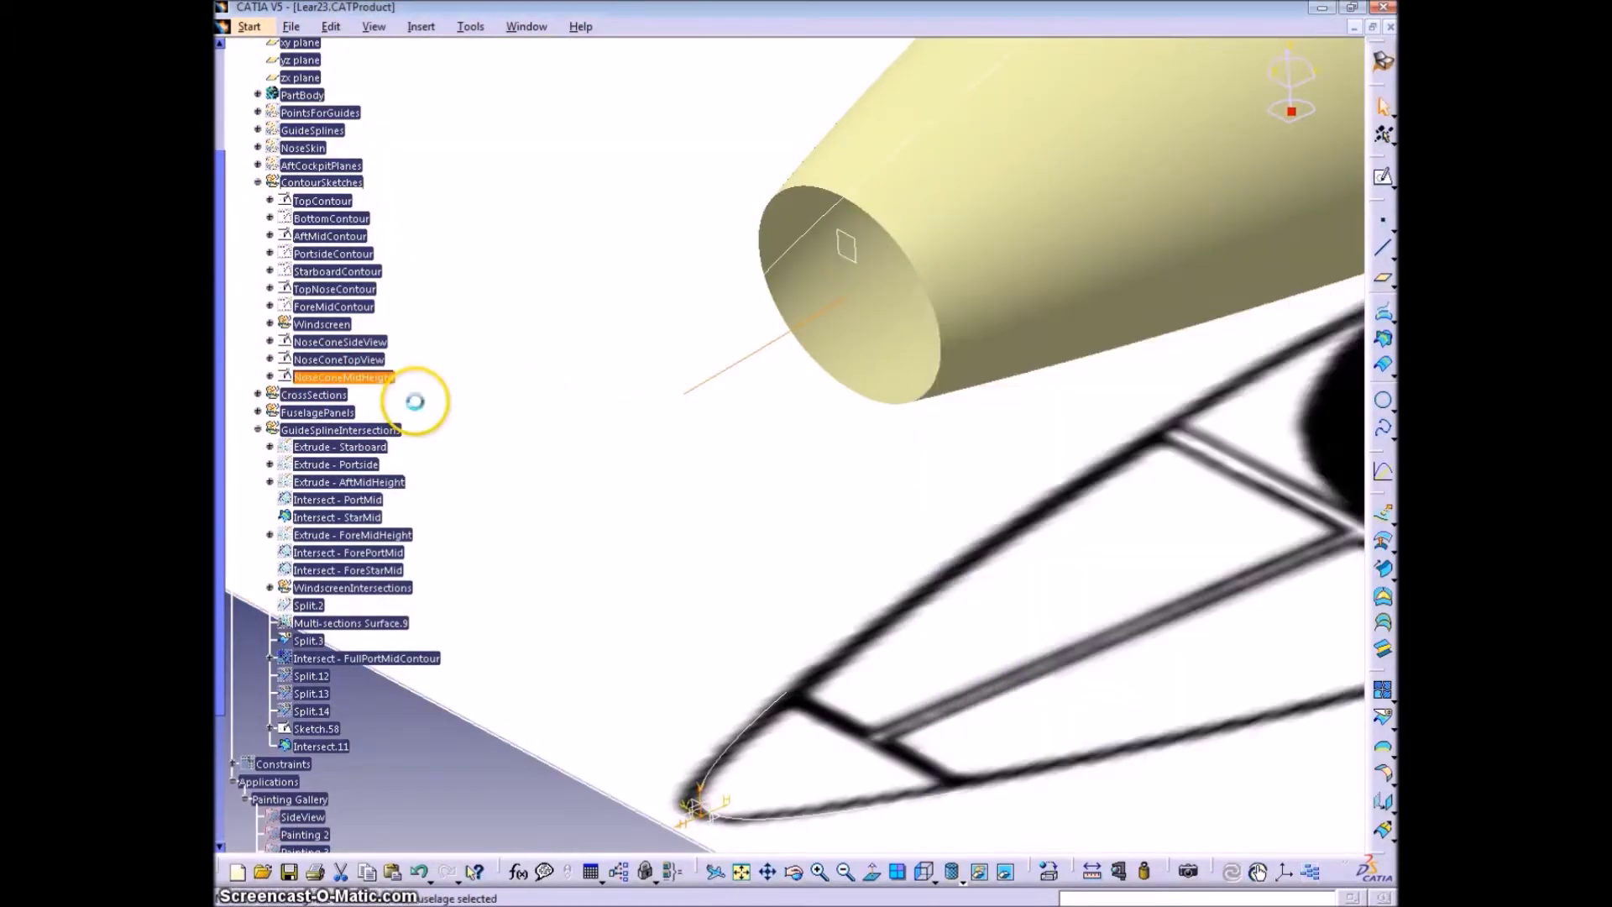
Extrude the NoseConeMidHeight profile as a surface along its sketch normal, with the first limit at 0 in and the extent set by the second limit
{"action": "middle_click_drag", "start_coordinate": [787, 430], "coordinate": [960, 500], "text": "ctrl"}
{"action": "left_click", "coordinate": [1384, 568]}
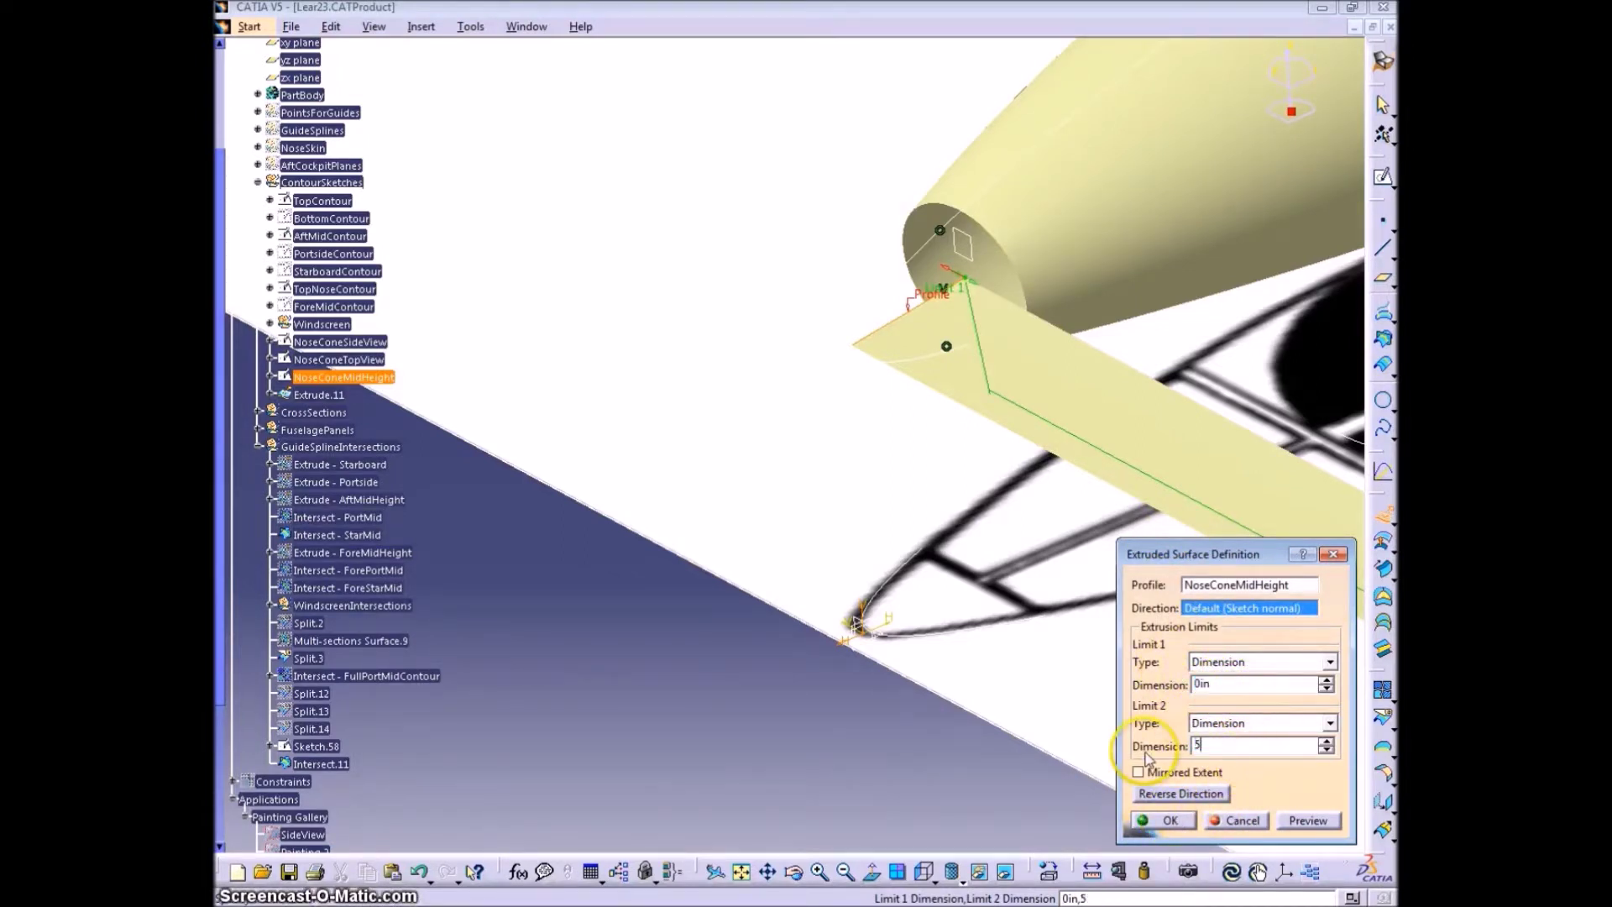
{"action": "left_click", "coordinate": [1160, 820]}
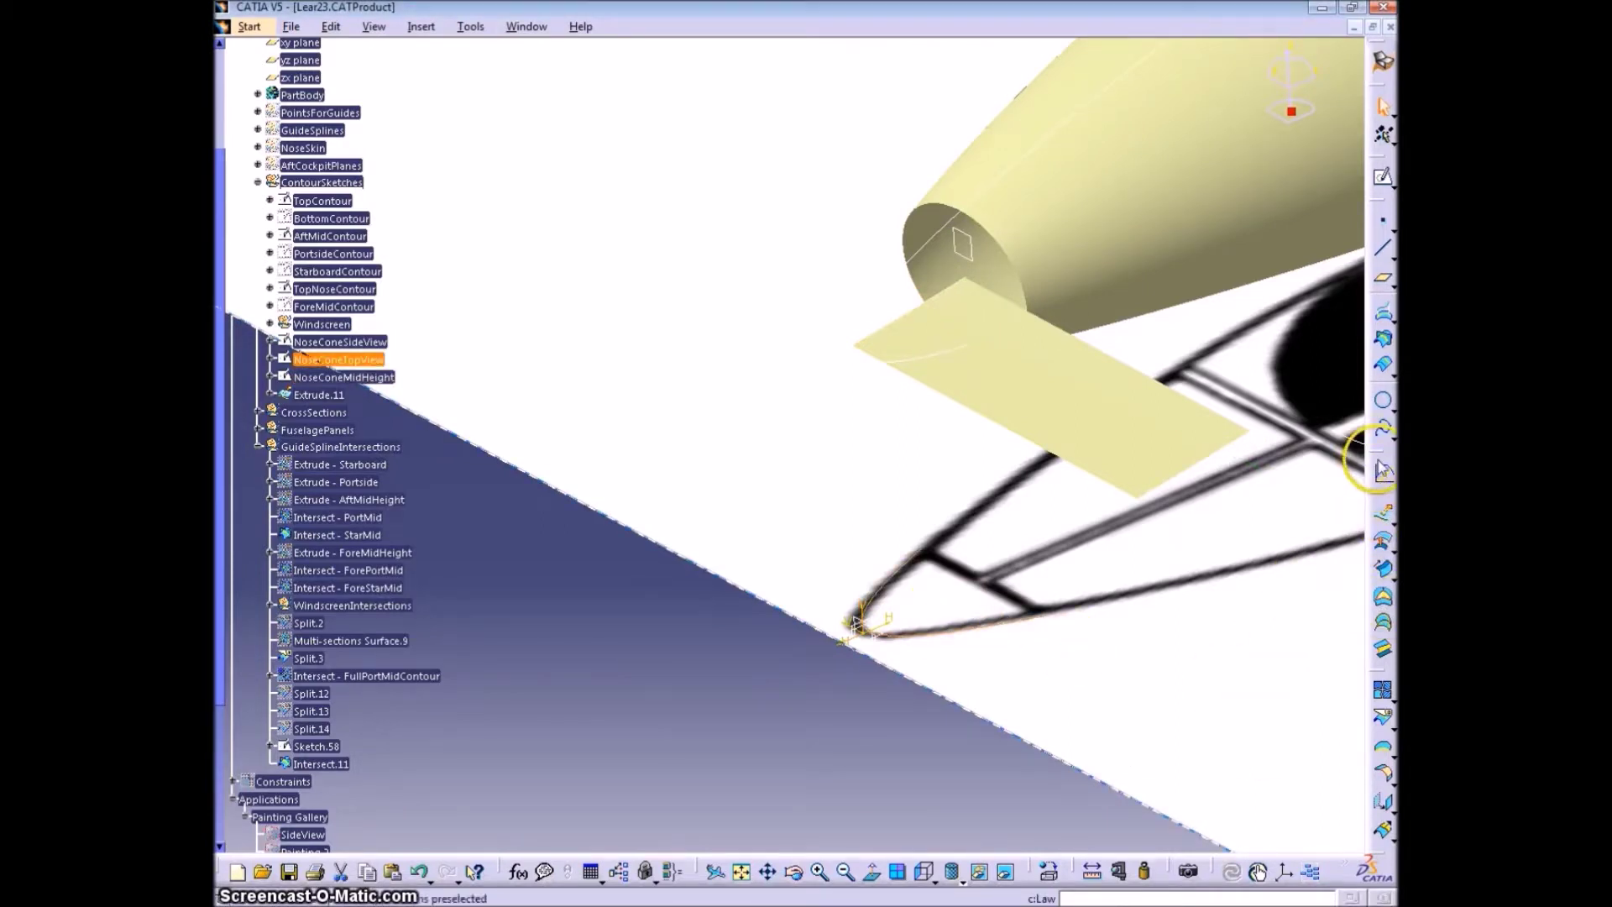
Extrude the NoseConeTopView profile as a surface along the Z component, with limits of 0 in and 50 in and the direction reversed
{"action": "left_click", "coordinate": [1381, 519]}
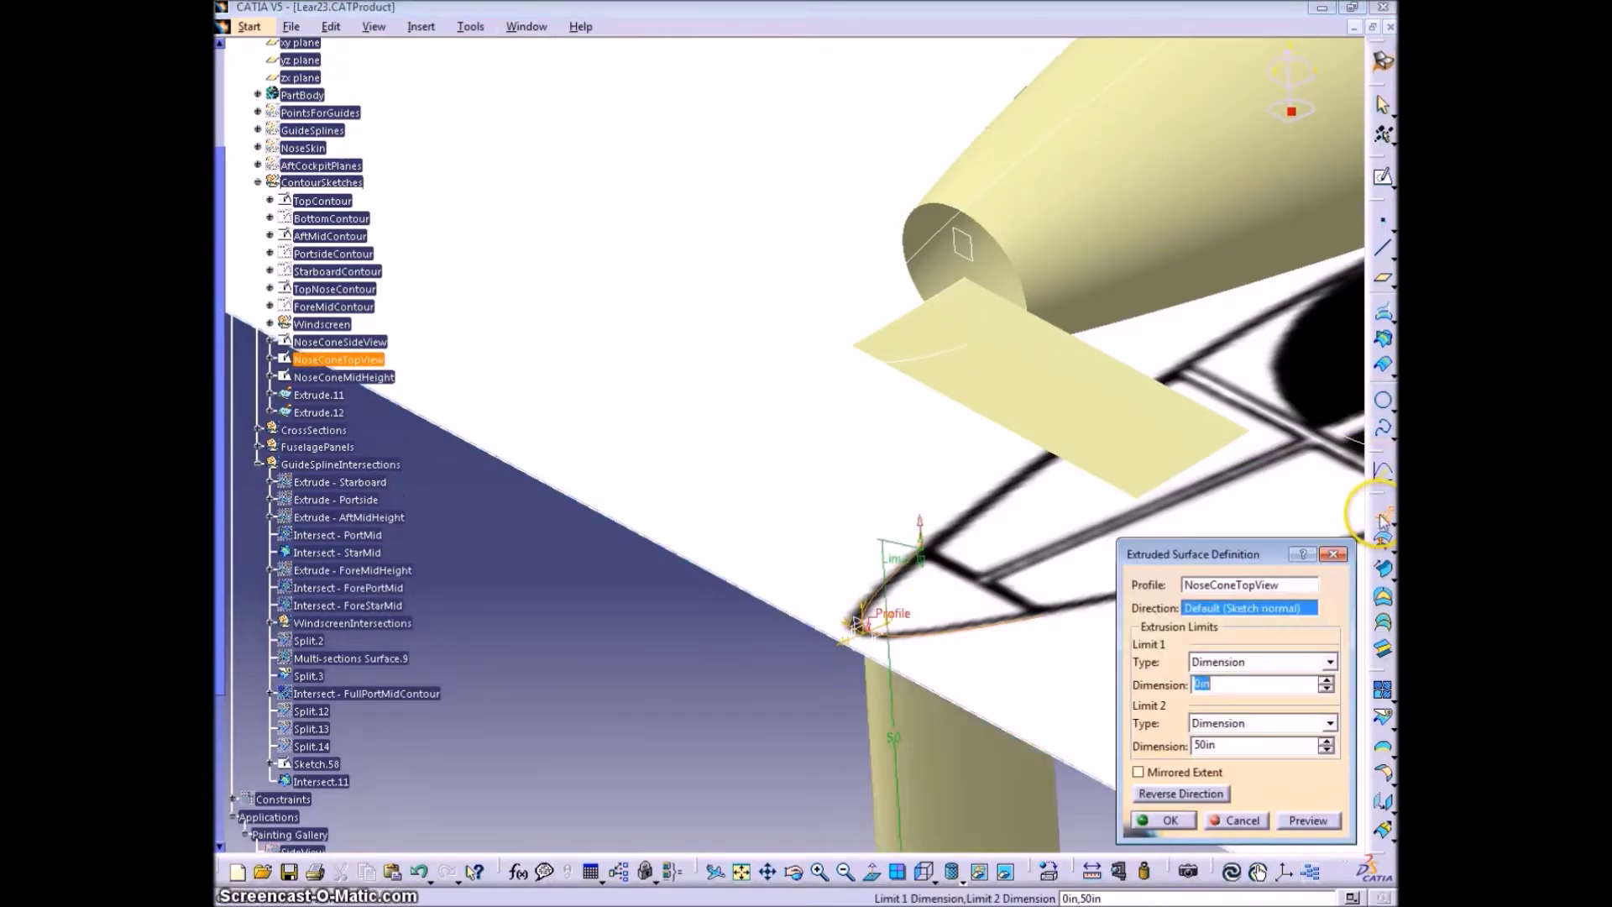
{"action": "right_click", "coordinate": [1249, 615]}
{"action": "left_click", "coordinate": [1200, 793]}
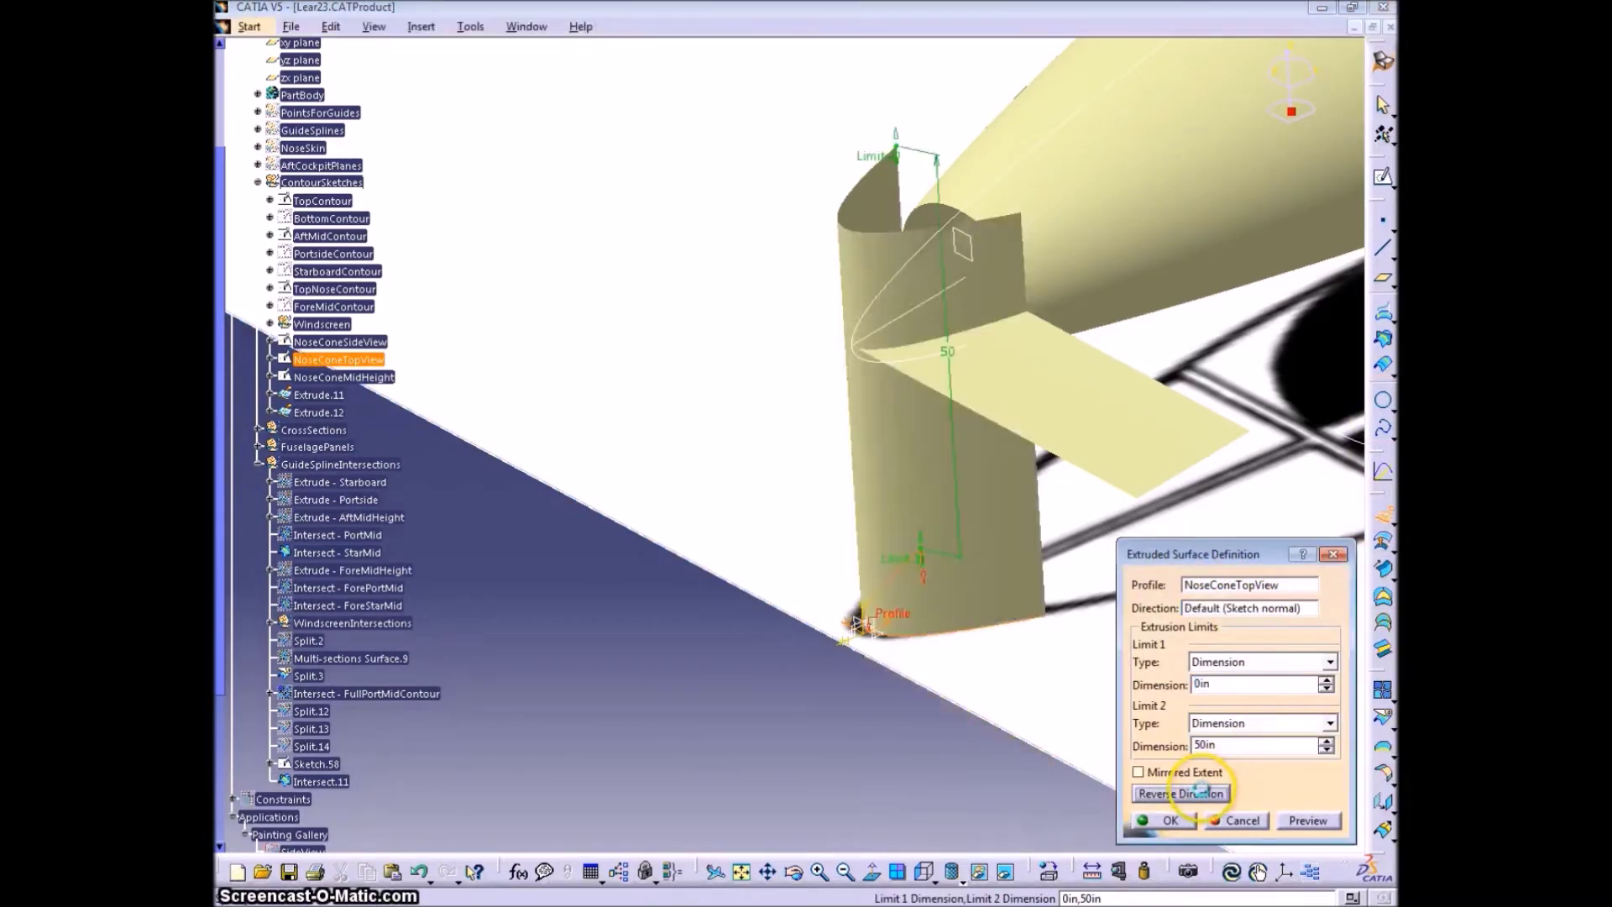
{"action": "right_click", "coordinate": [1226, 617]}
{"action": "left_click", "coordinate": [1251, 745]}
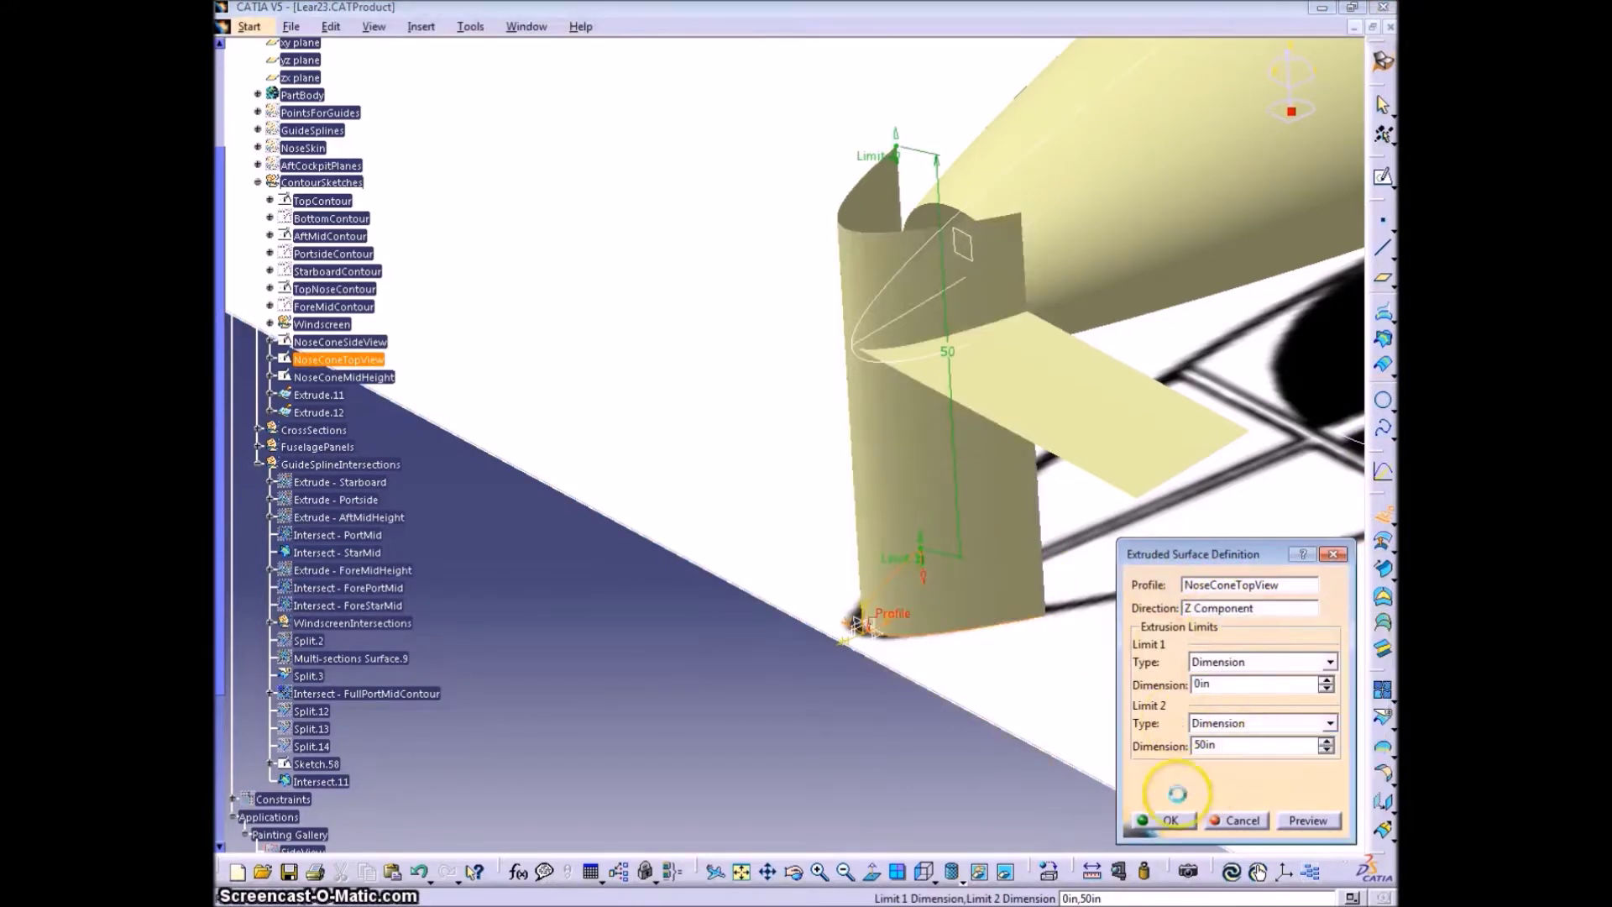
{"action": "left_click", "coordinate": [1168, 821]}
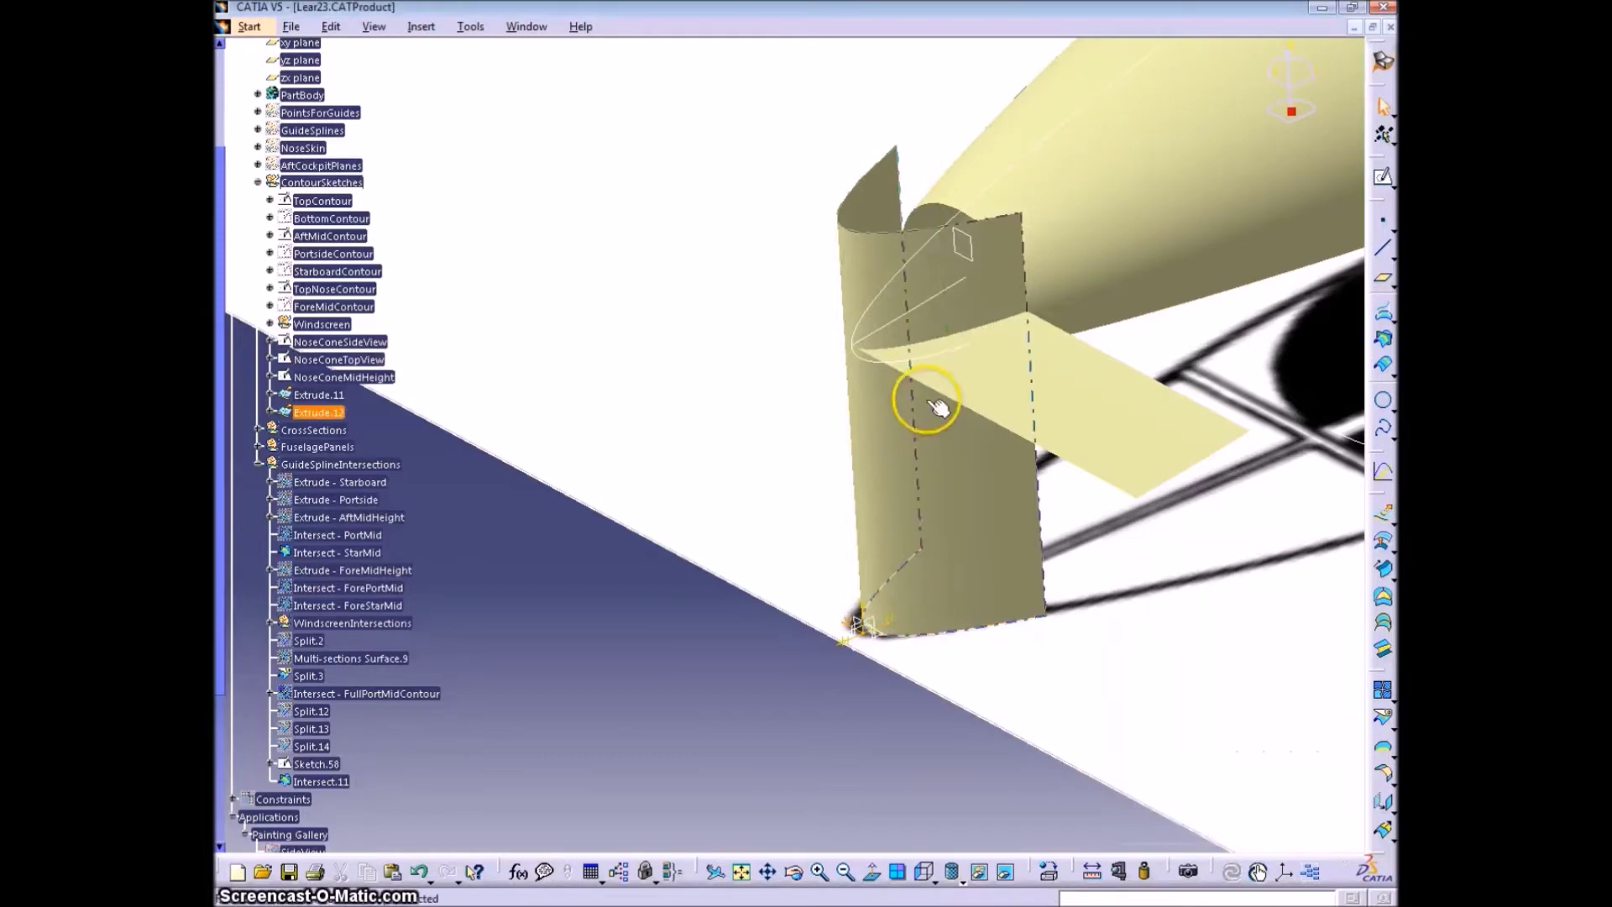
Intersect the extruded mid-height surface with the extruded top-view surface to create the side guide curve
{"action": "middle_click_drag", "start_coordinate": [921, 395], "coordinate": [929, 521]}
{"action": "left_click", "coordinate": [964, 361]}
{"action": "left_click", "coordinate": [1382, 513]}
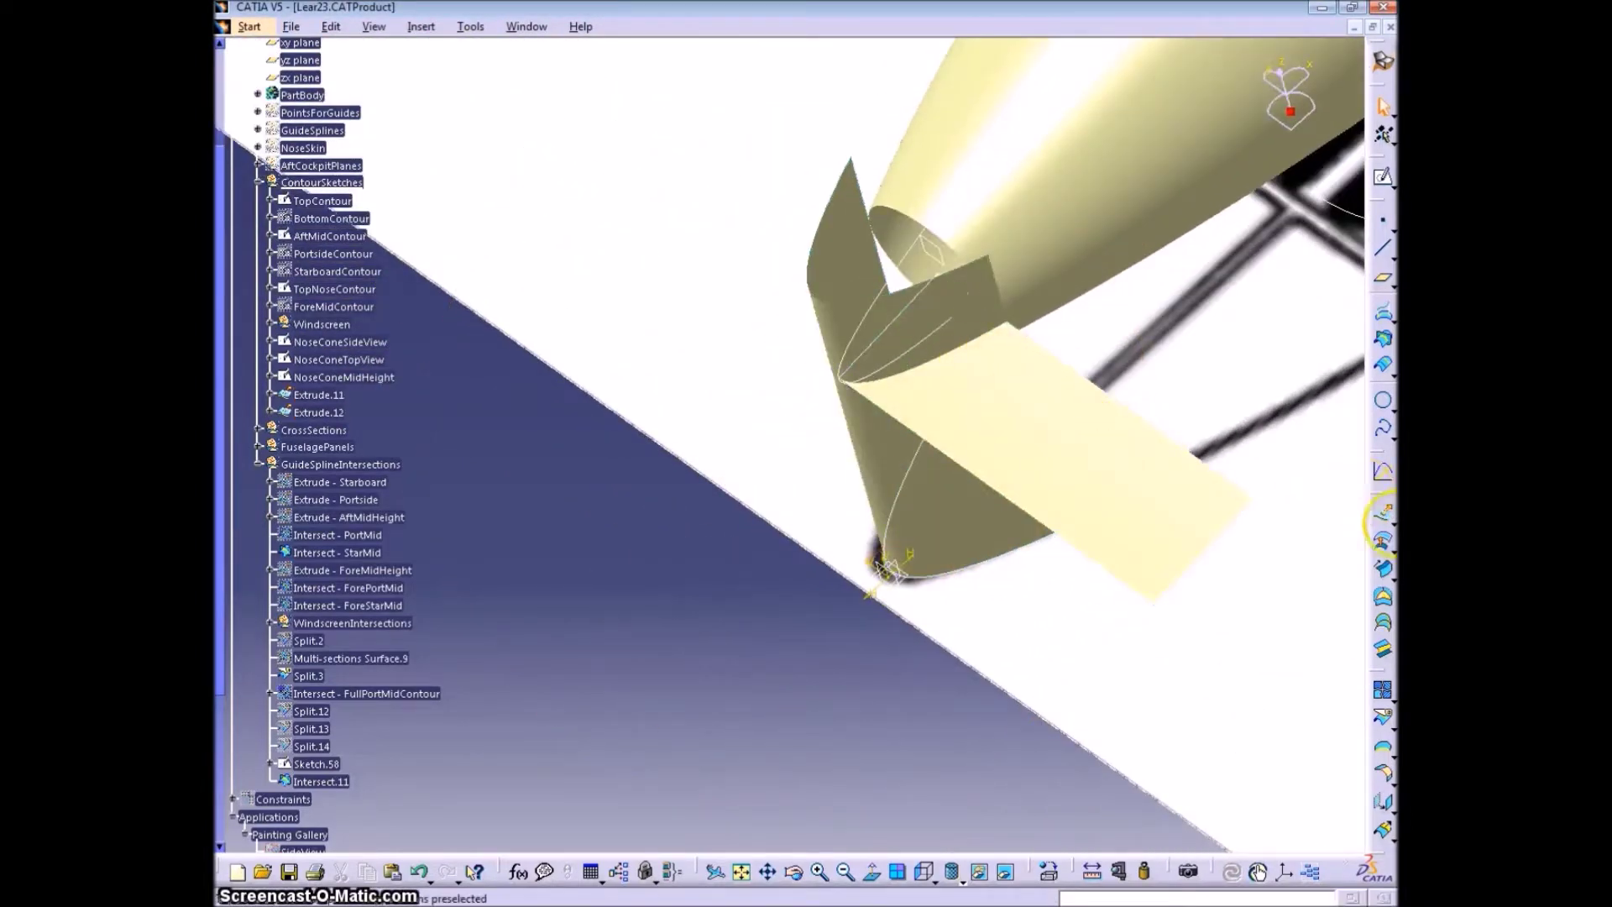
{"action": "left_click", "coordinate": [1000, 388]}
{"action": "left_click", "coordinate": [954, 295]}
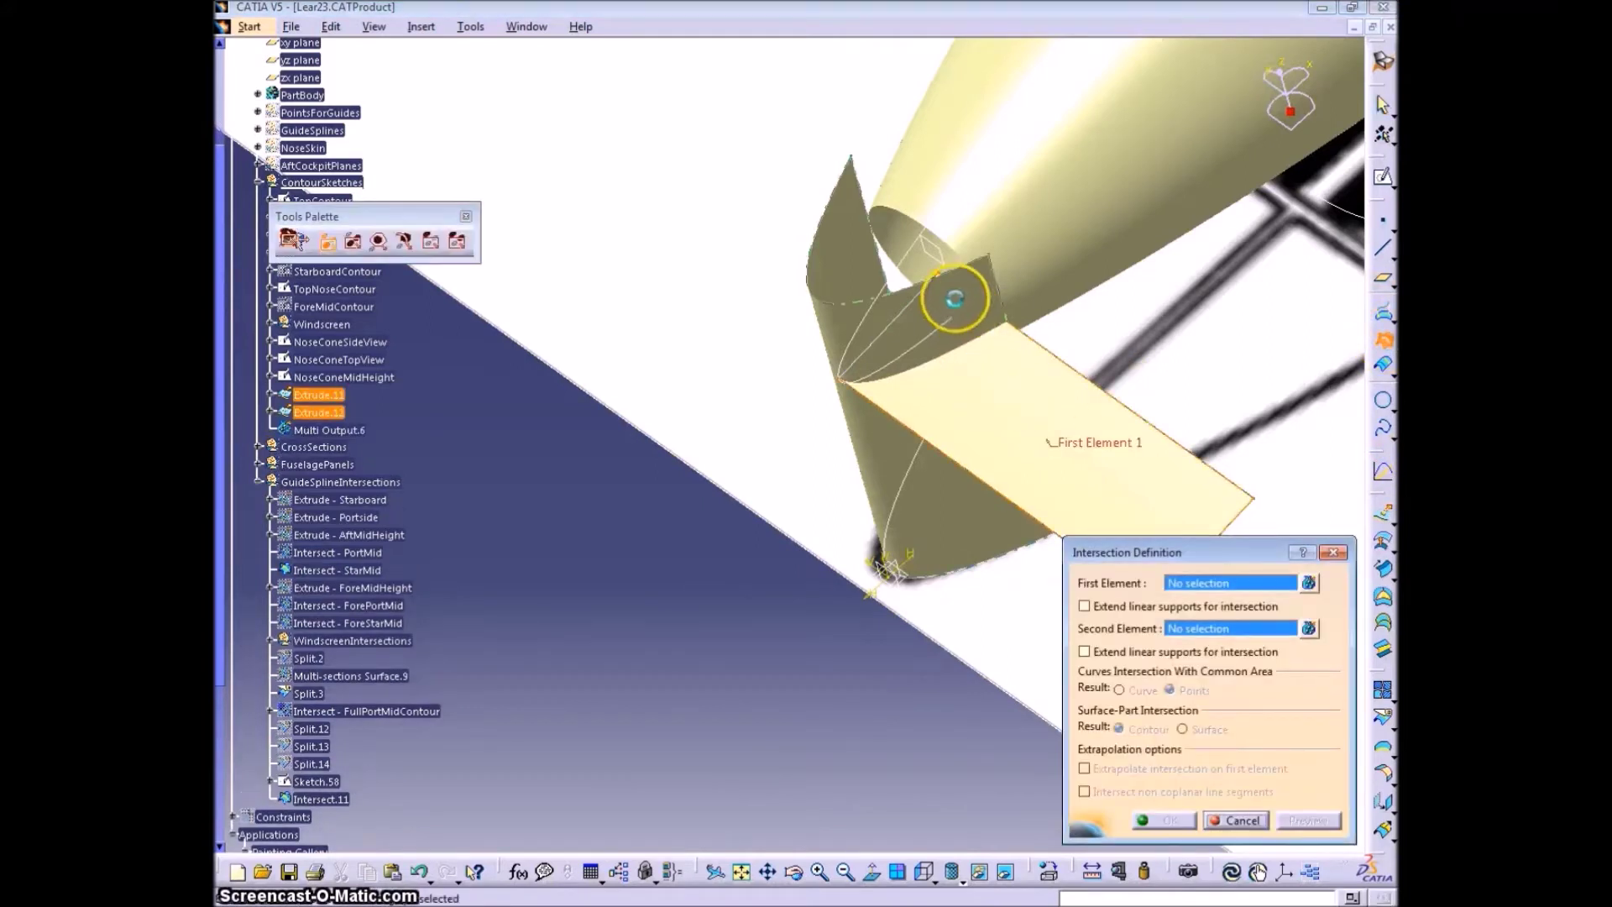
{"action": "left_click", "coordinate": [1163, 820]}
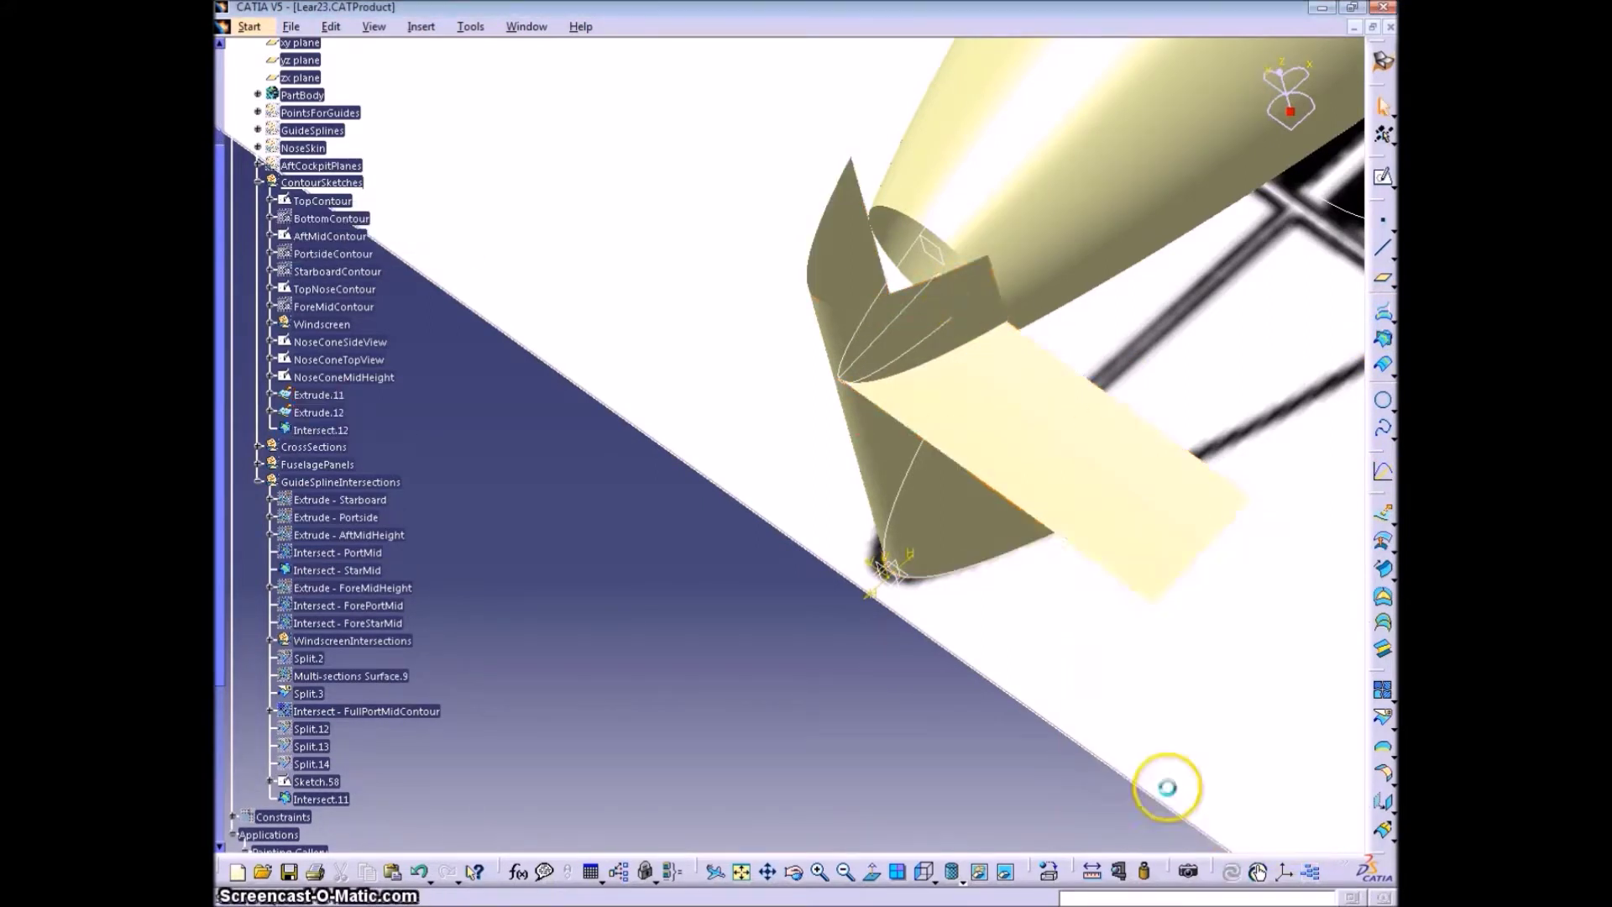
Hide the extruded mid-height and top-view surfaces
{"action": "right_click", "coordinate": [1016, 382]}
{"action": "left_click", "coordinate": [1079, 465]}
{"action": "right_click", "coordinate": [1010, 323]}
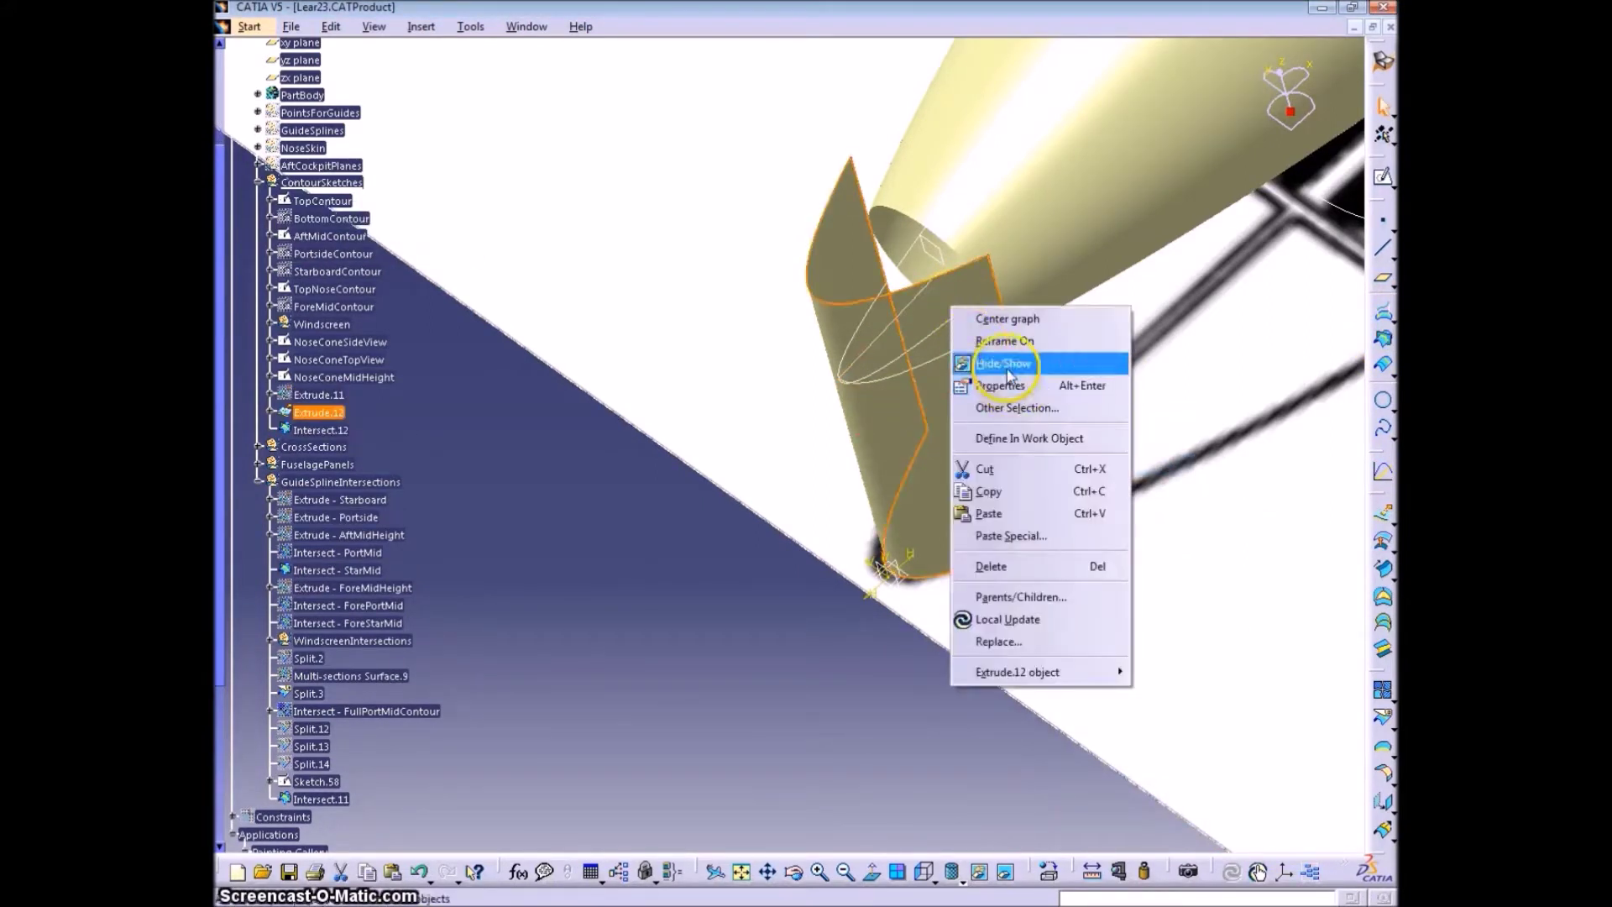
{"action": "left_click", "coordinate": [1008, 376]}
{"action": "left_click", "coordinate": [960, 349]}
{"action": "middle_click_drag", "start_coordinate": [961, 349], "coordinate": [646, 797]}
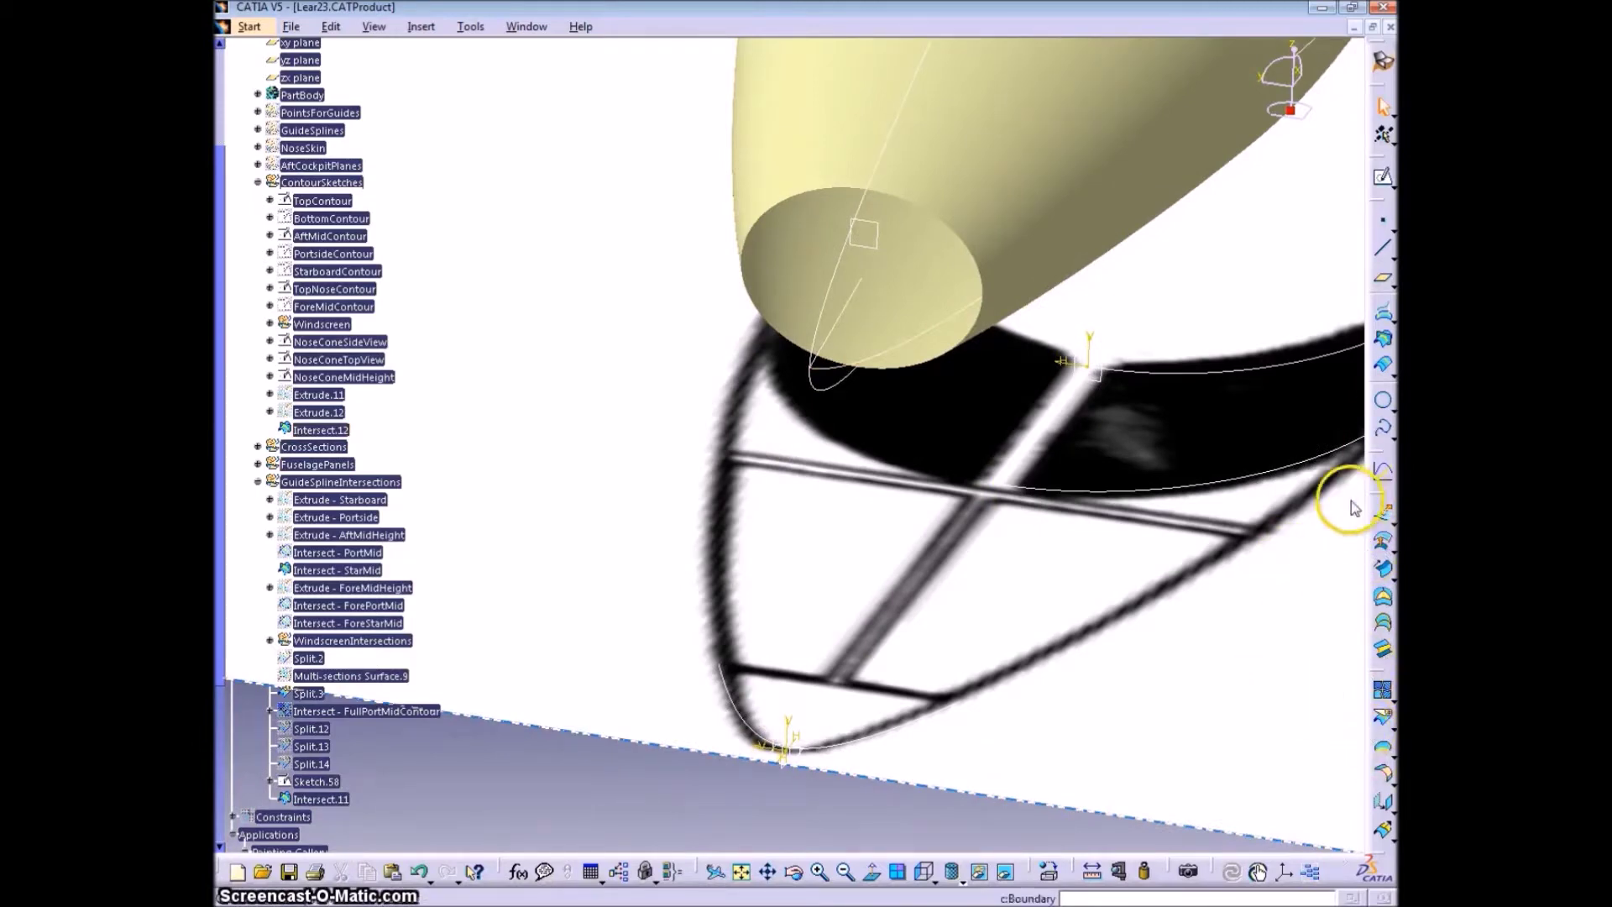
{"action": "left_click", "coordinate": [1382, 597]}
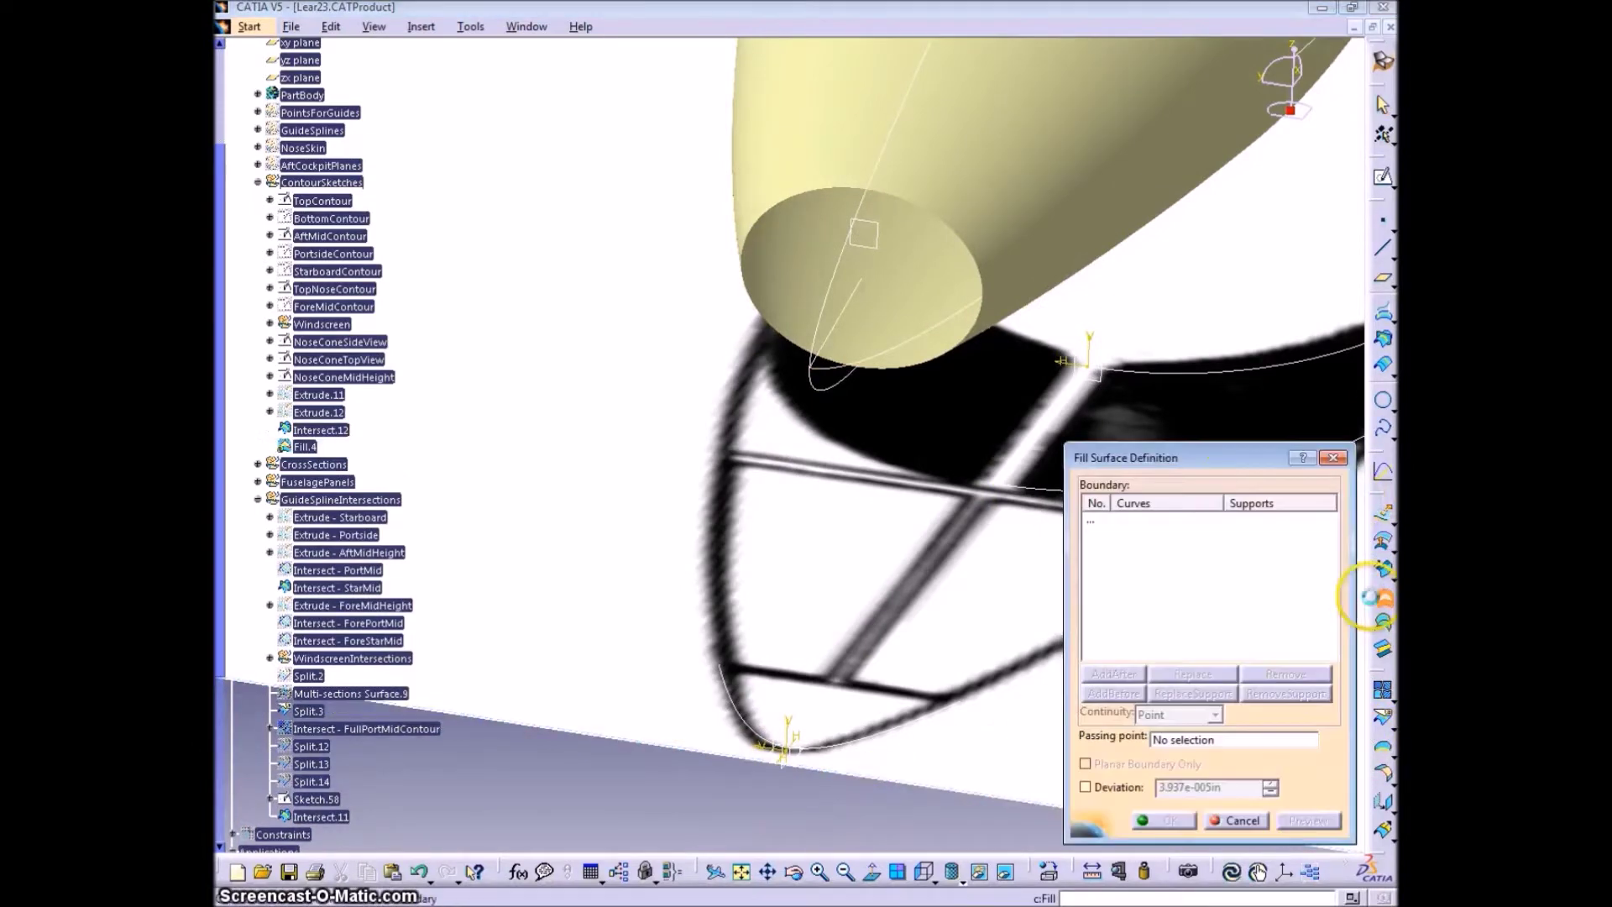
{"action": "left_click", "coordinate": [965, 242]}
{"action": "left_click", "coordinate": [829, 292]}
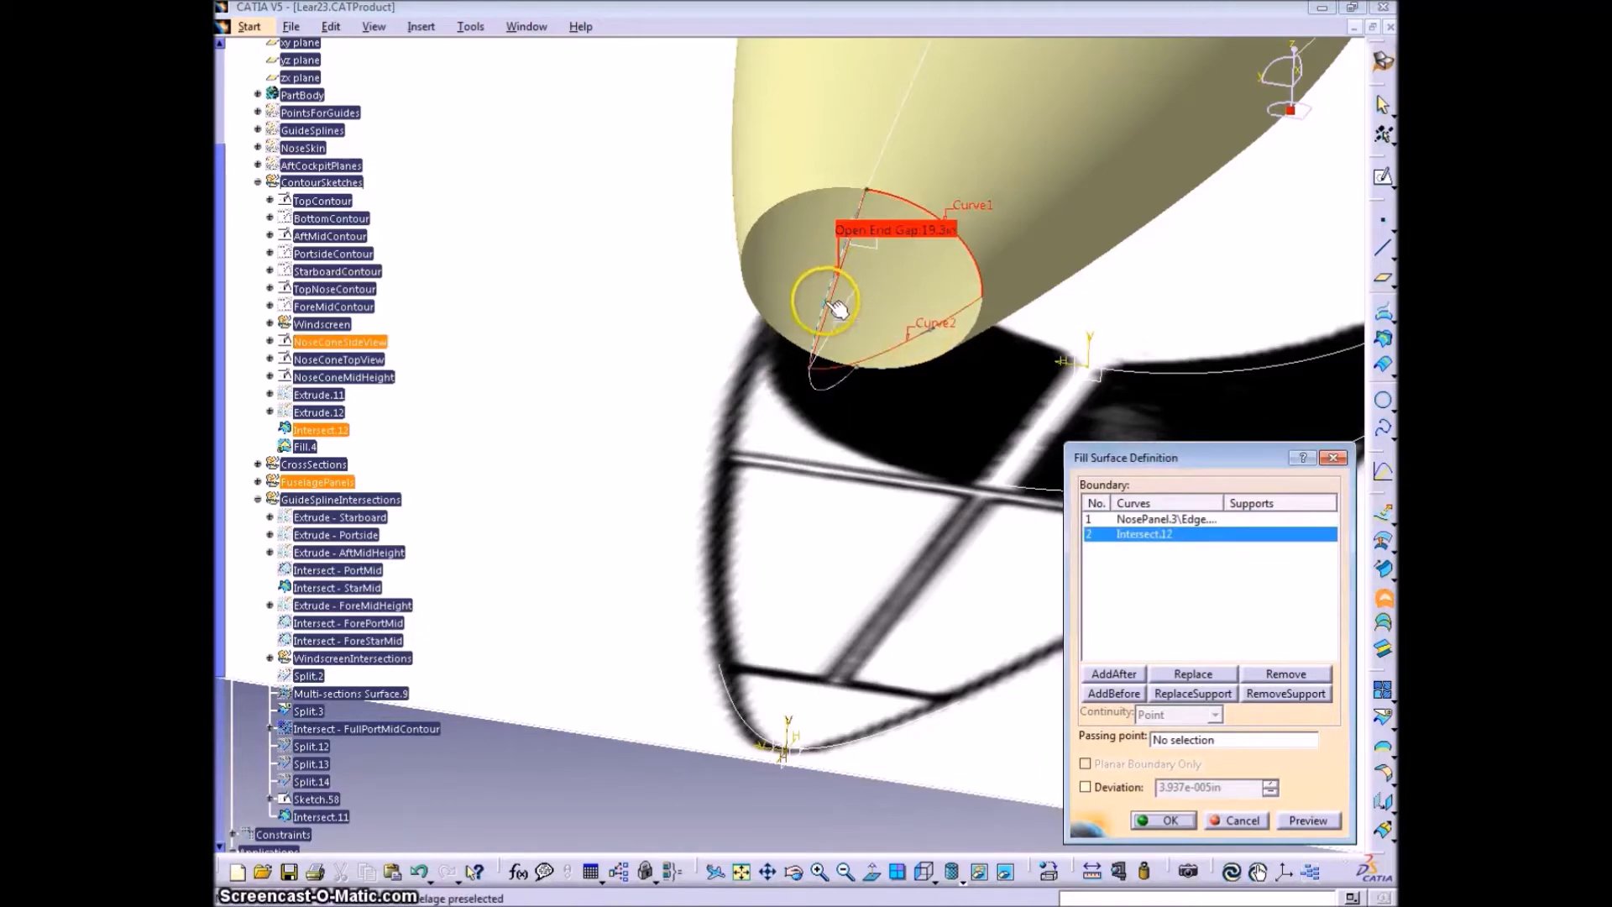
{"action": "left_click", "coordinate": [1234, 820]}
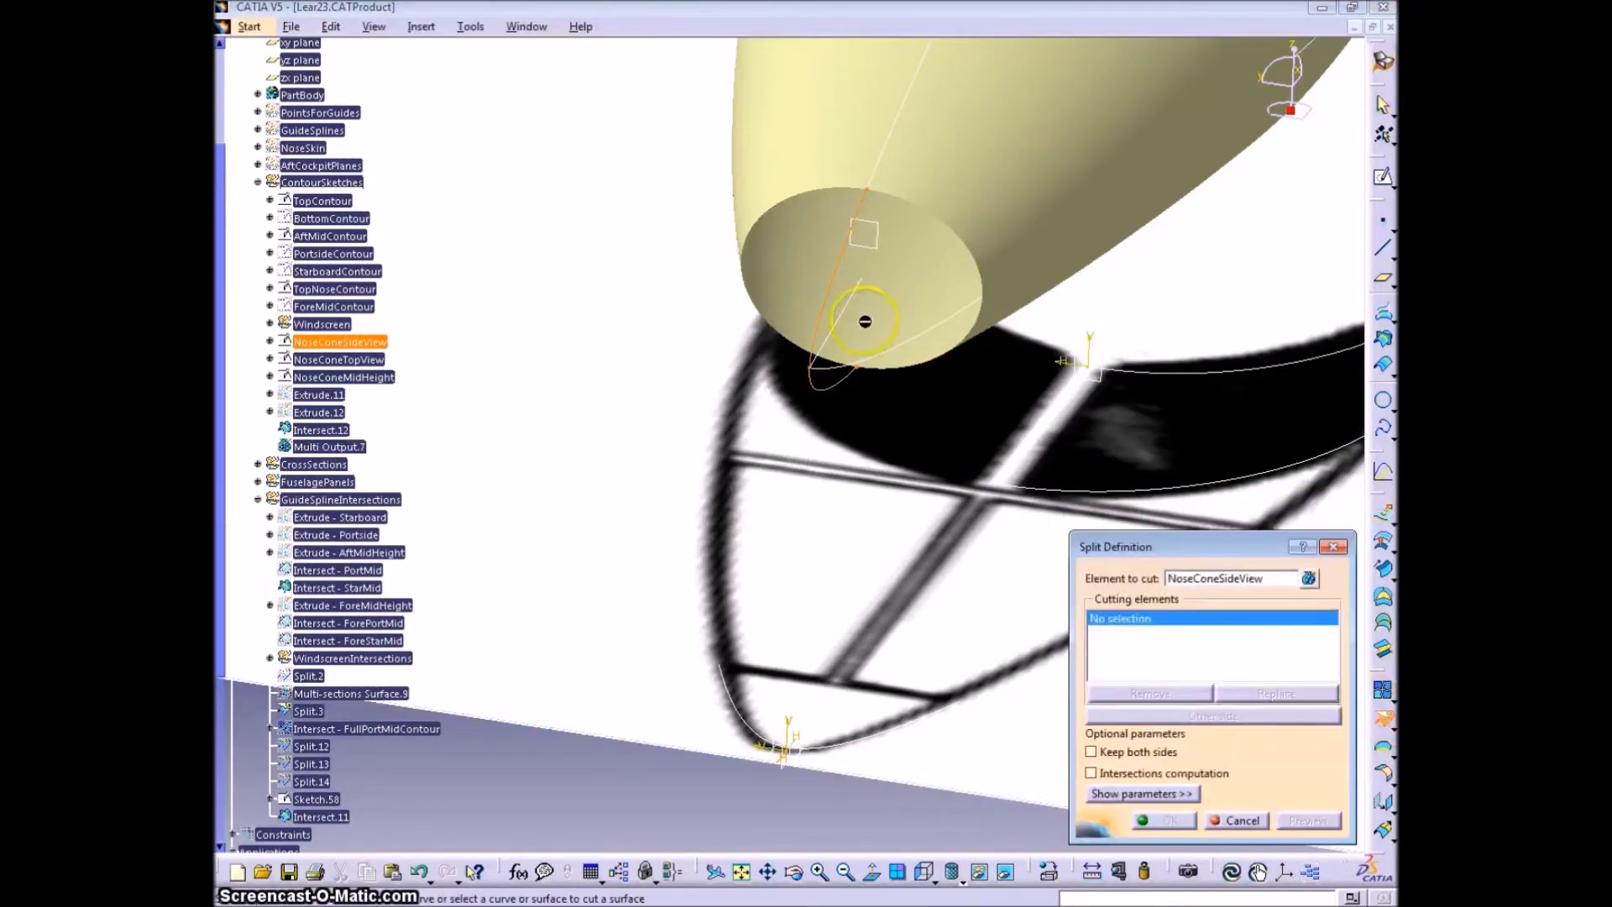
Split NoseConeSideView with the Intersect.12 guide curve, keeping the upper portion of the profile
{"action": "left_click", "coordinate": [870, 362]}
{"action": "left_click", "coordinate": [1216, 716]}
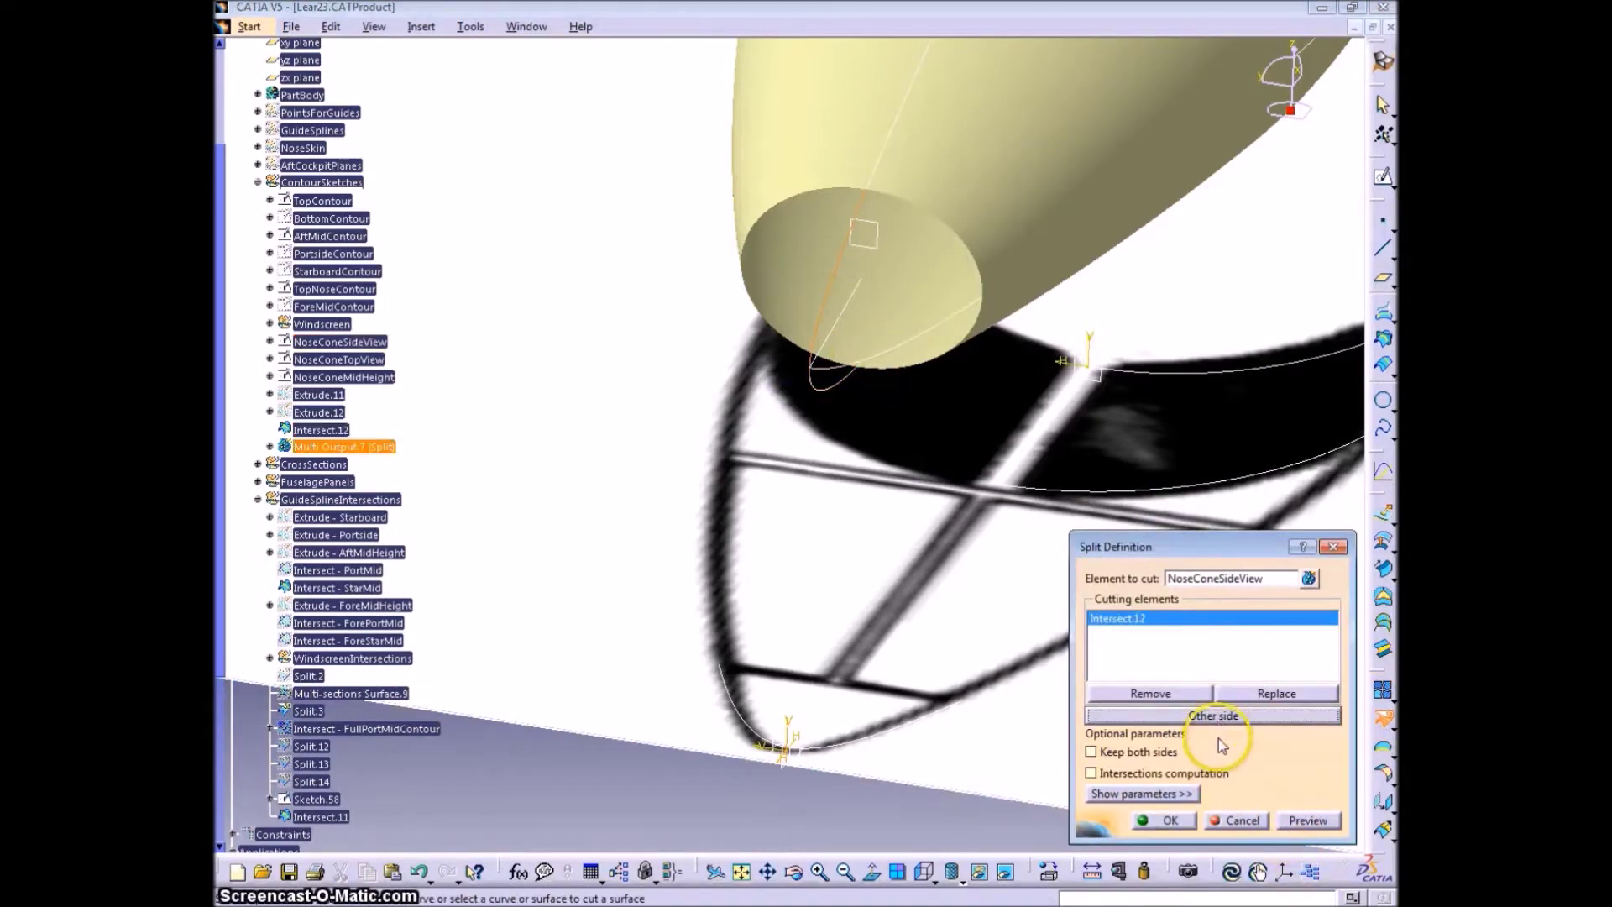
{"action": "left_click", "coordinate": [1172, 821]}
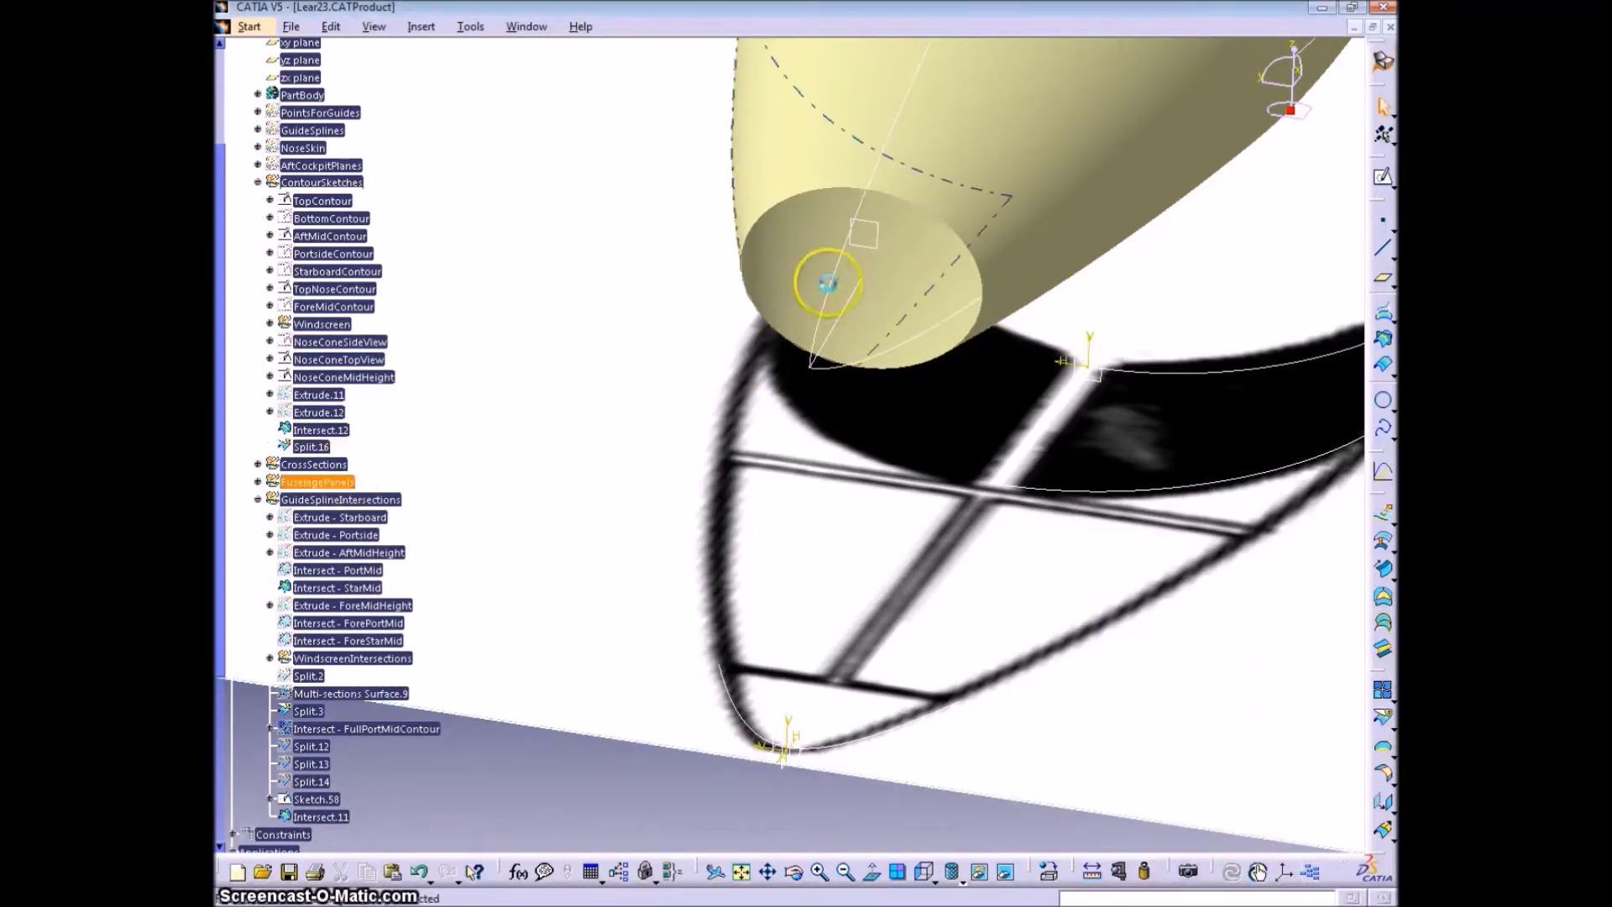
Create a fill surface bounded by the nose panel edge, the Intersect.12 guide curve and the split upper profile
{"action": "left_click", "coordinate": [1382, 597]}
{"action": "left_click", "coordinate": [977, 273]}
{"action": "left_click", "coordinate": [931, 325]}
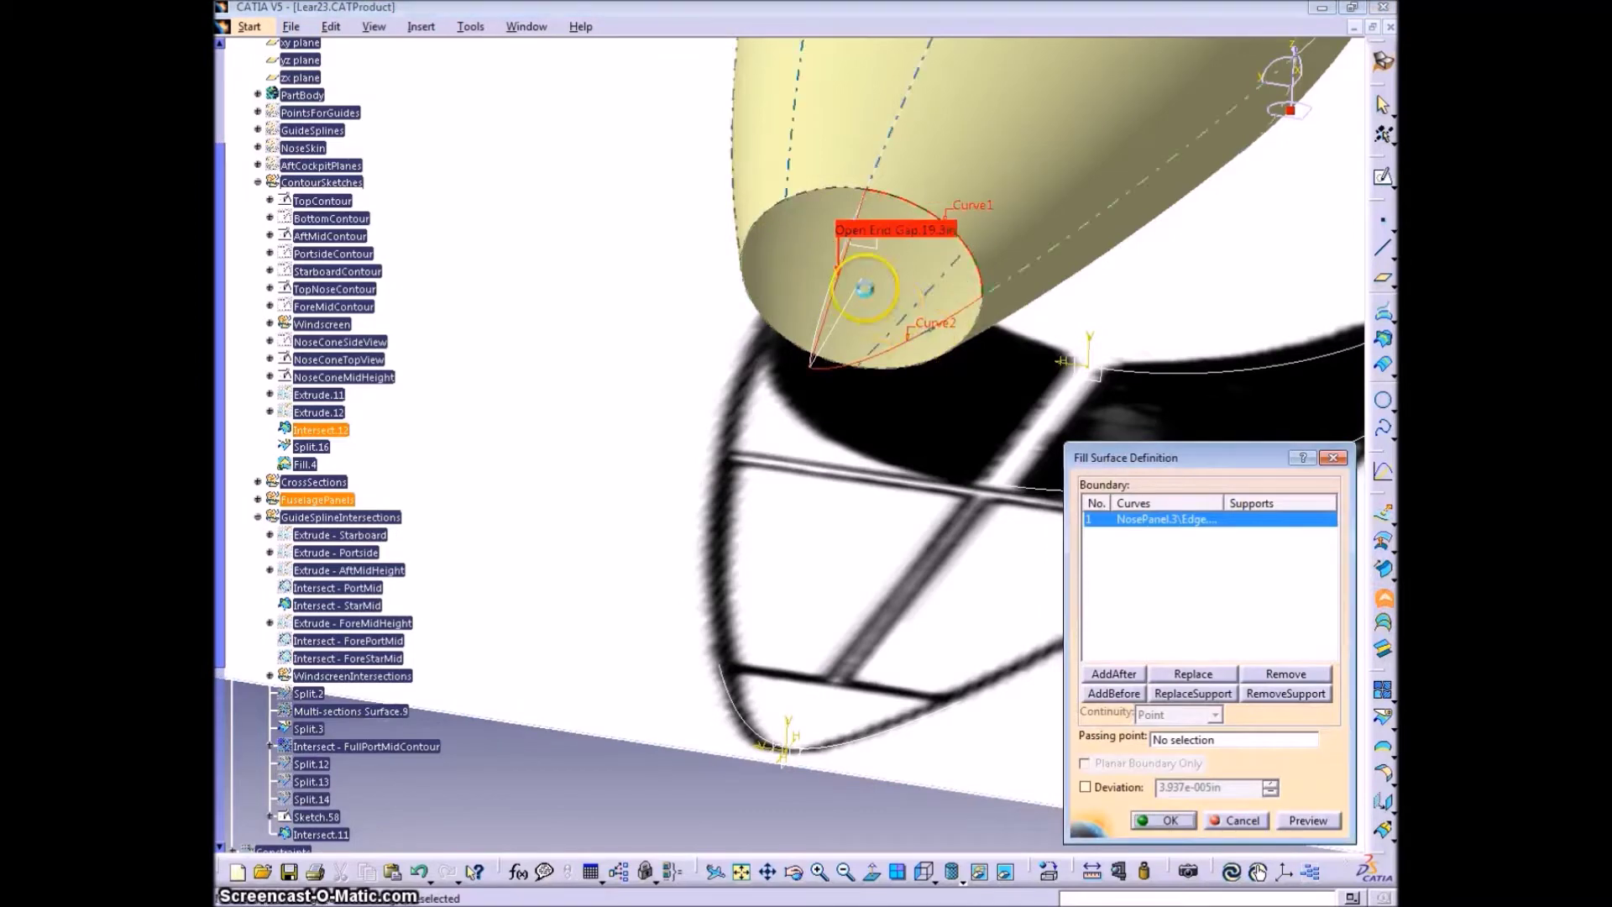
{"action": "left_click", "coordinate": [828, 295]}
{"action": "left_click", "coordinate": [1170, 820]}
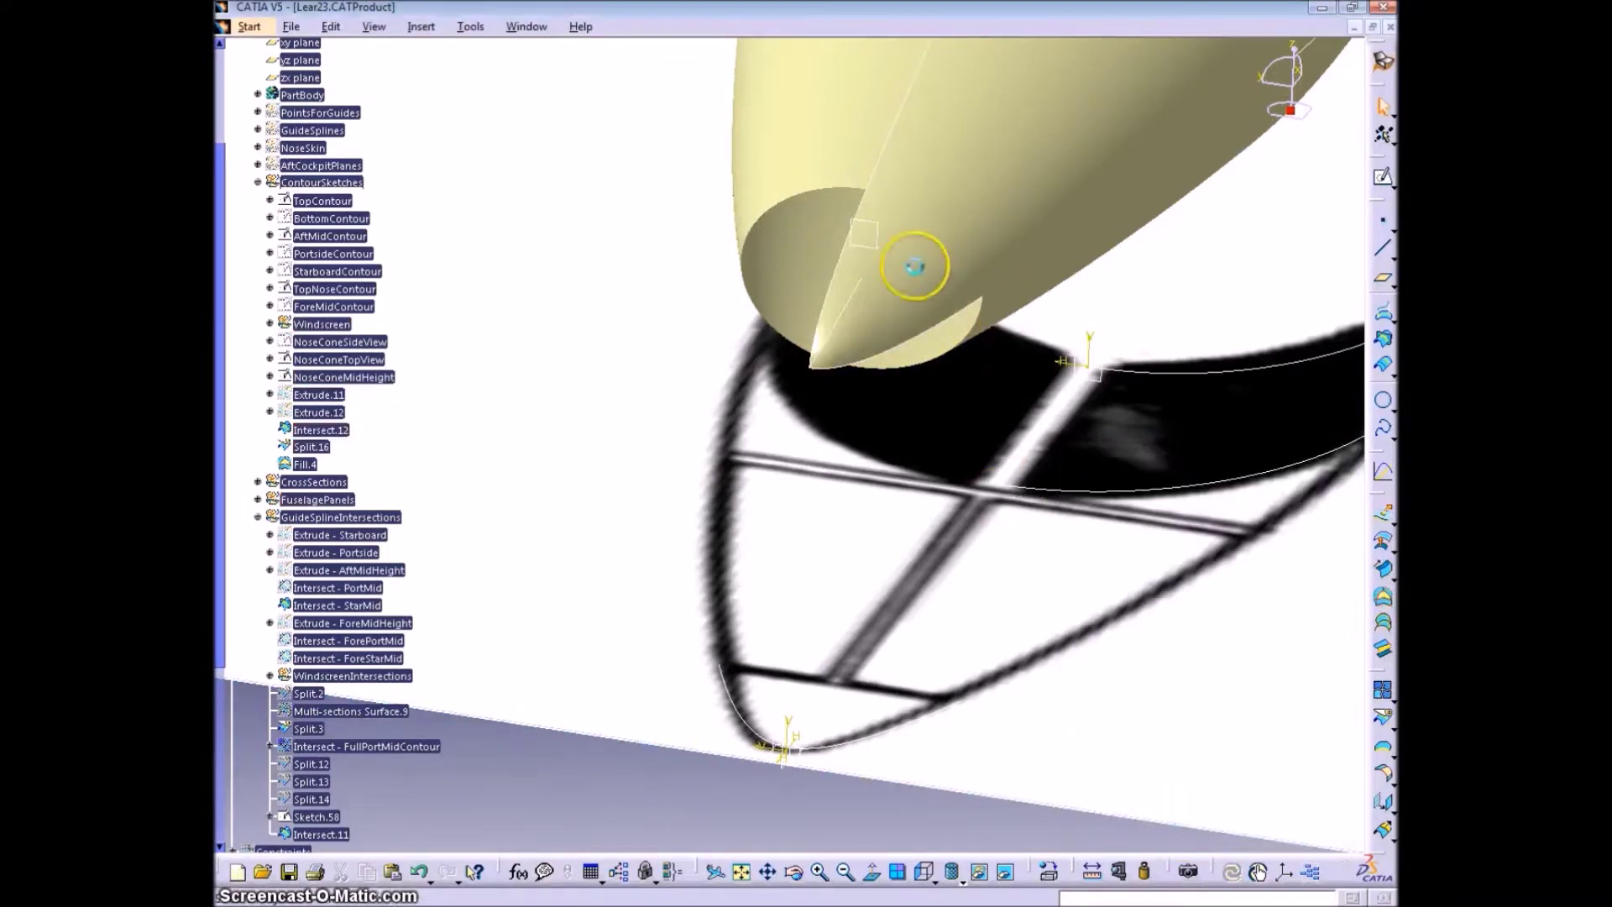
Add NosePanel.3 as the support for the fill's panel-edge boundary, with tangent continuity
{"action": "double_click", "coordinate": [914, 267]}
{"action": "left_click", "coordinate": [1259, 519]}
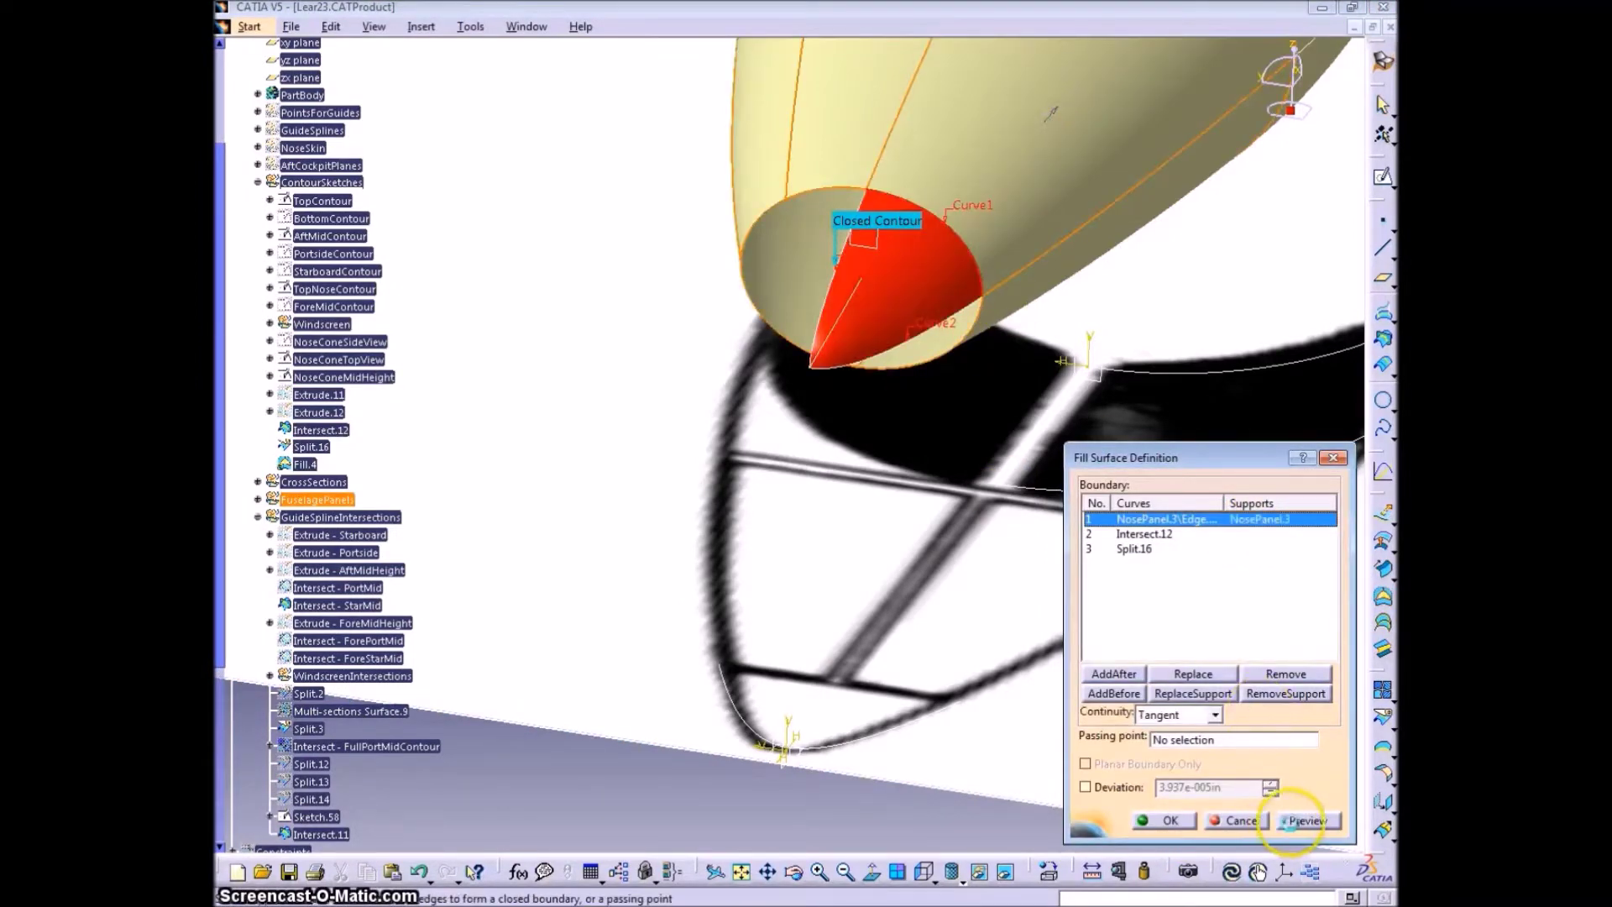
{"action": "left_click", "coordinate": [1300, 820]}
{"action": "left_click", "coordinate": [1172, 822]}
Edit the NoseConeSideView split so that it keeps both sides of the profile
{"action": "middle_click_drag", "start_coordinate": [1157, 515], "coordinate": [996, 546]}
{"action": "middle_click_drag", "start_coordinate": [797, 566], "coordinate": [830, 340]}
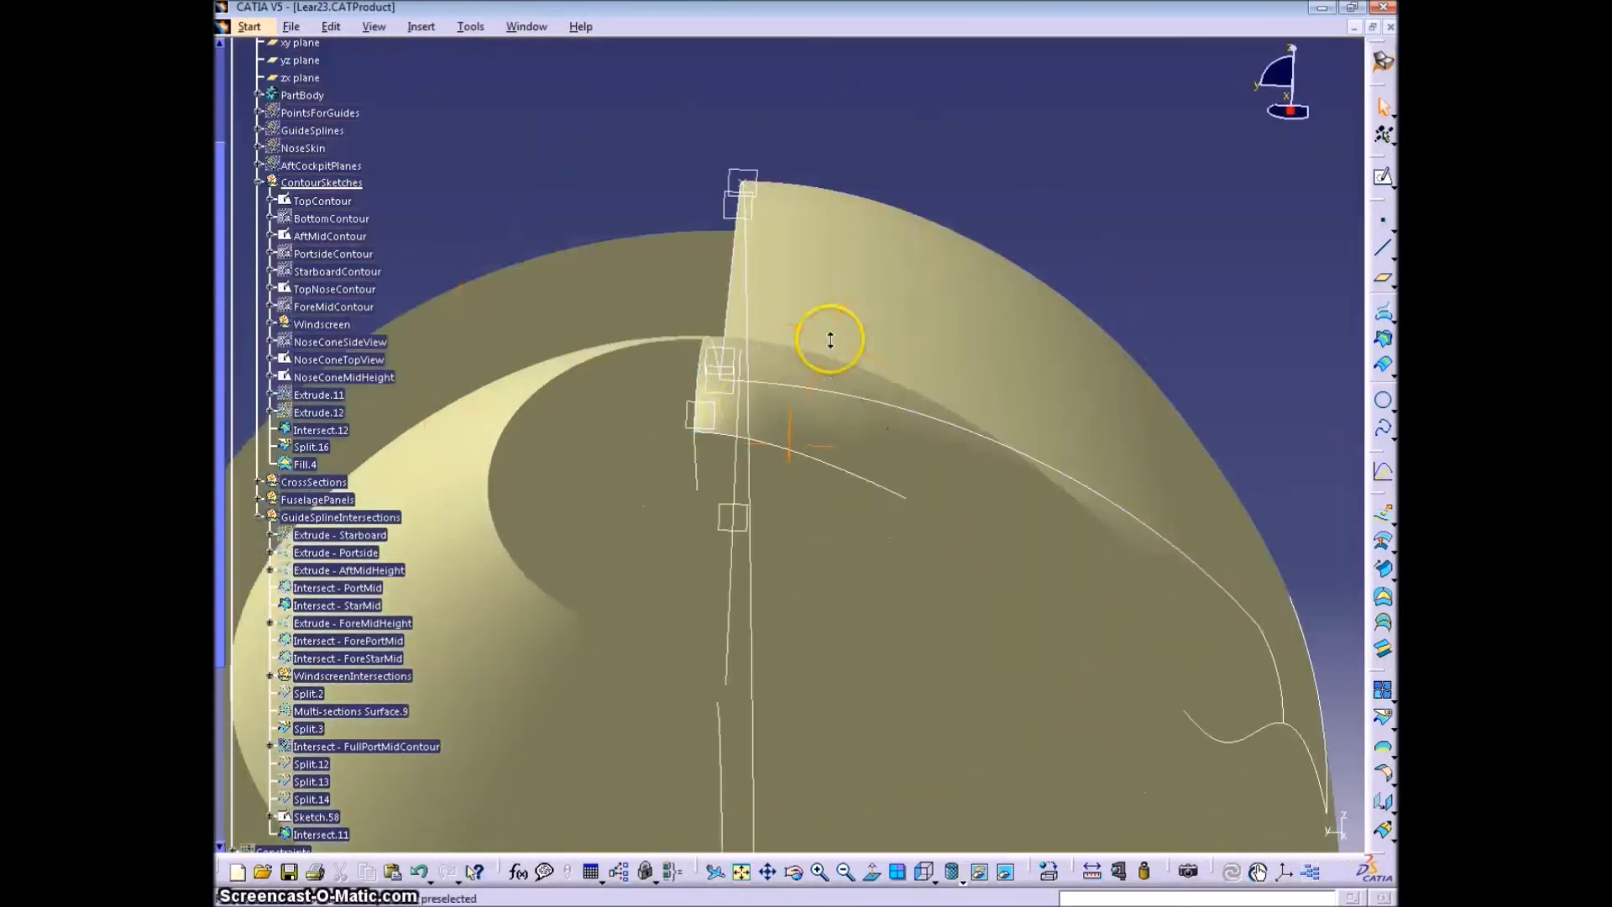
{"action": "double_click", "coordinate": [309, 449]}
{"action": "left_click", "coordinate": [1091, 752]}
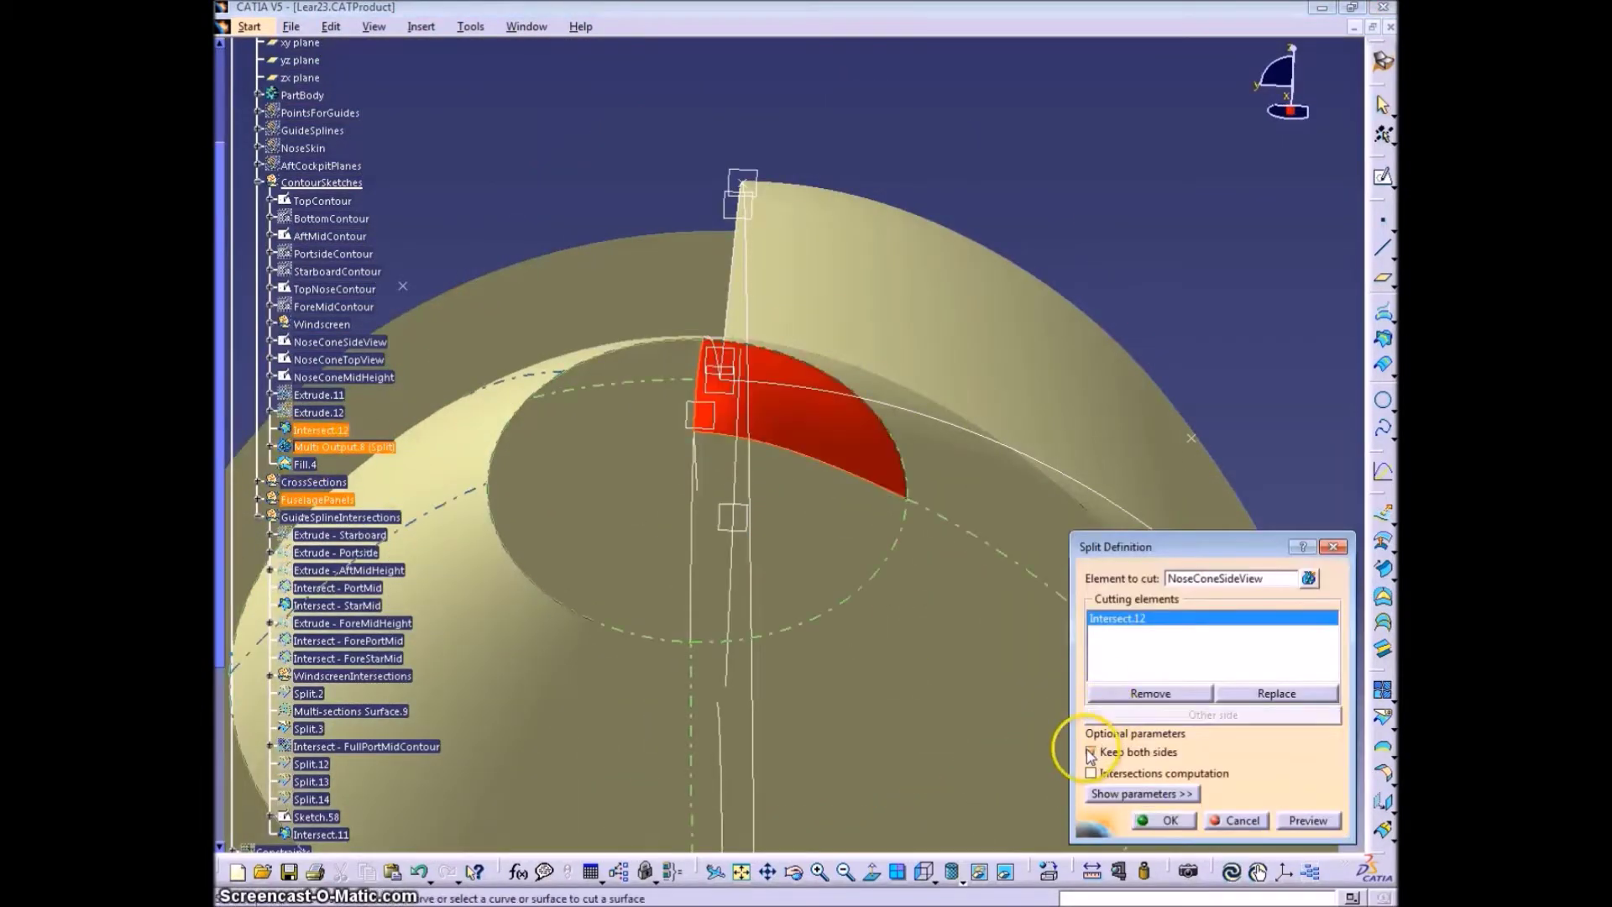
{"action": "left_click", "coordinate": [1168, 822]}
Inspect the nose-cone fill surface against the fuselage opening and delete it
{"action": "middle_click_drag", "start_coordinate": [1060, 623], "coordinate": [1333, 402]}
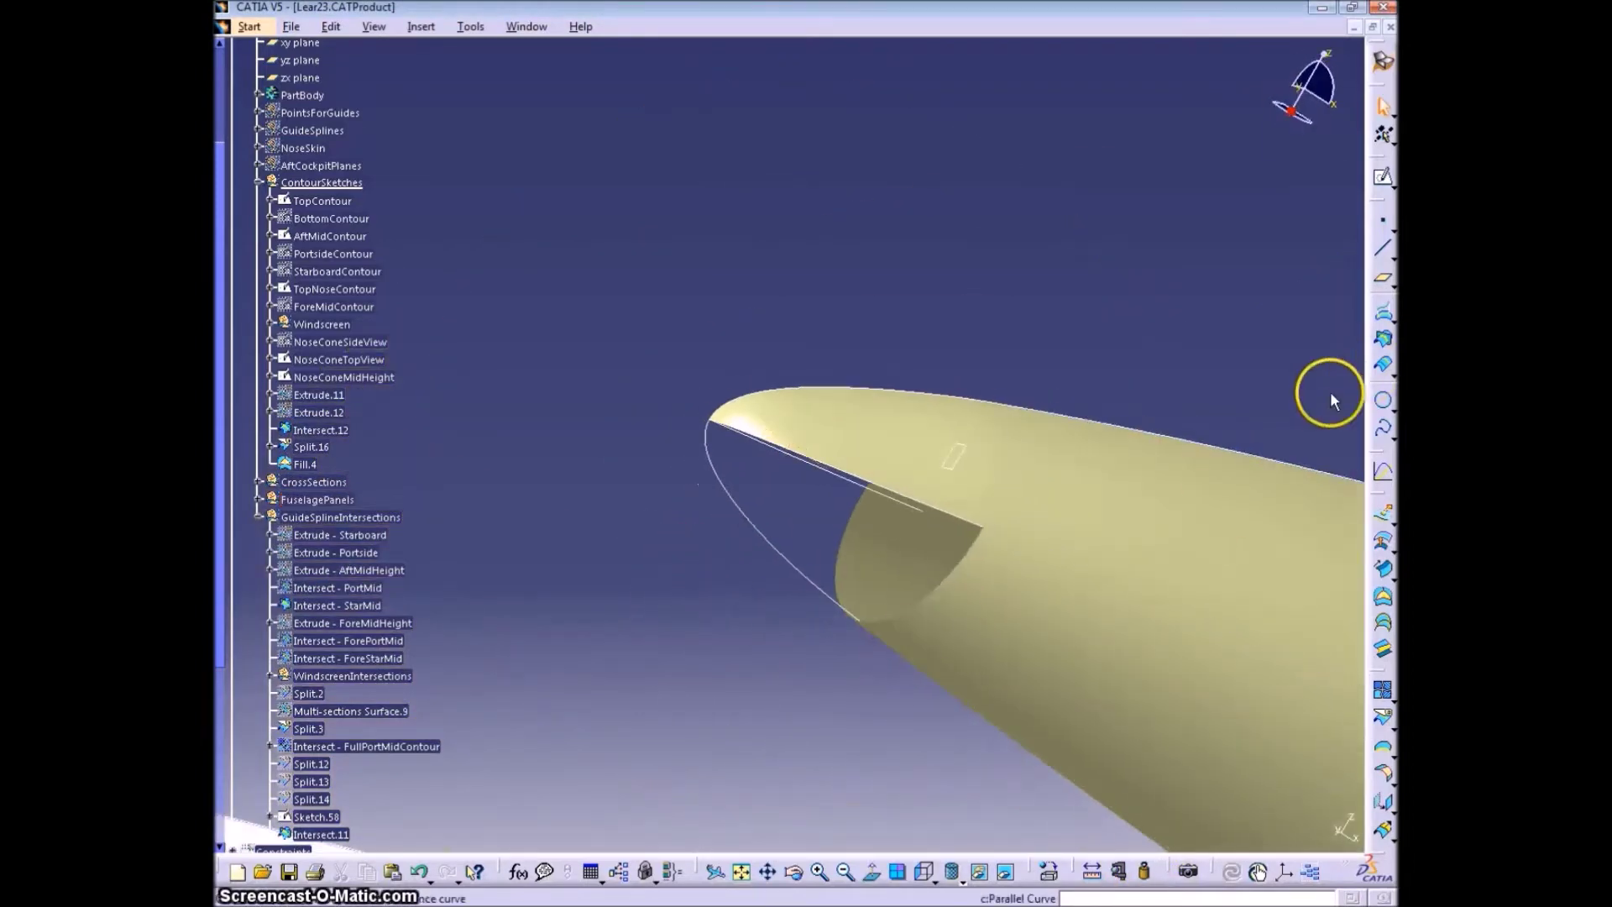
{"action": "middle_click_drag", "start_coordinate": [906, 554], "coordinate": [898, 340]}
{"action": "left_click", "coordinate": [877, 386]}
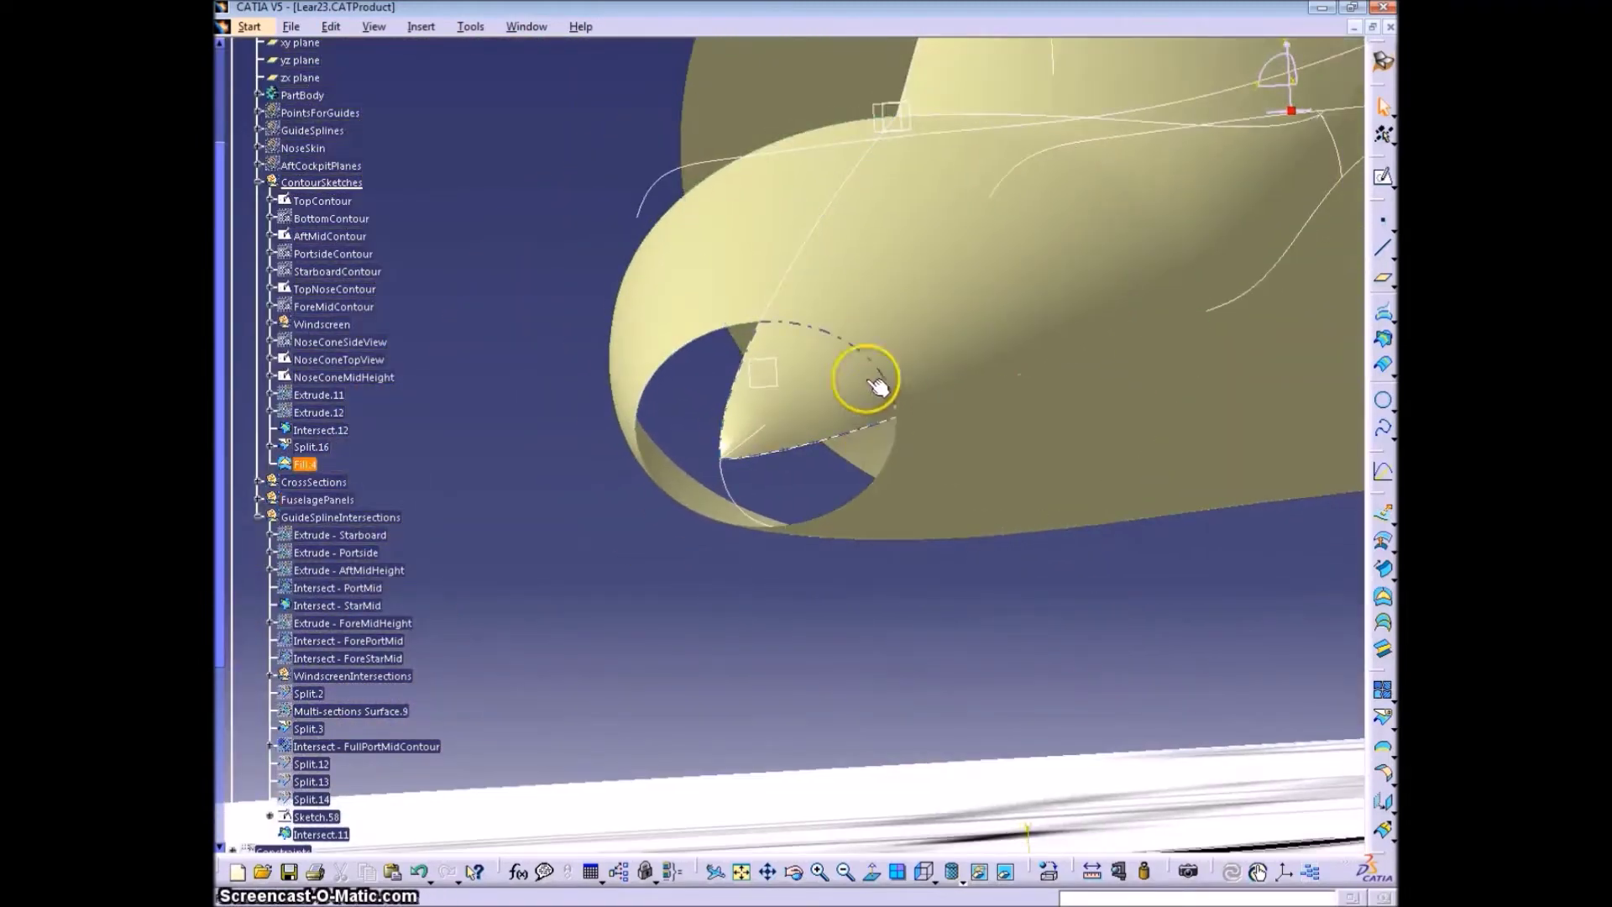
{"action": "middle_click_drag", "start_coordinate": [827, 393], "coordinate": [875, 386]}
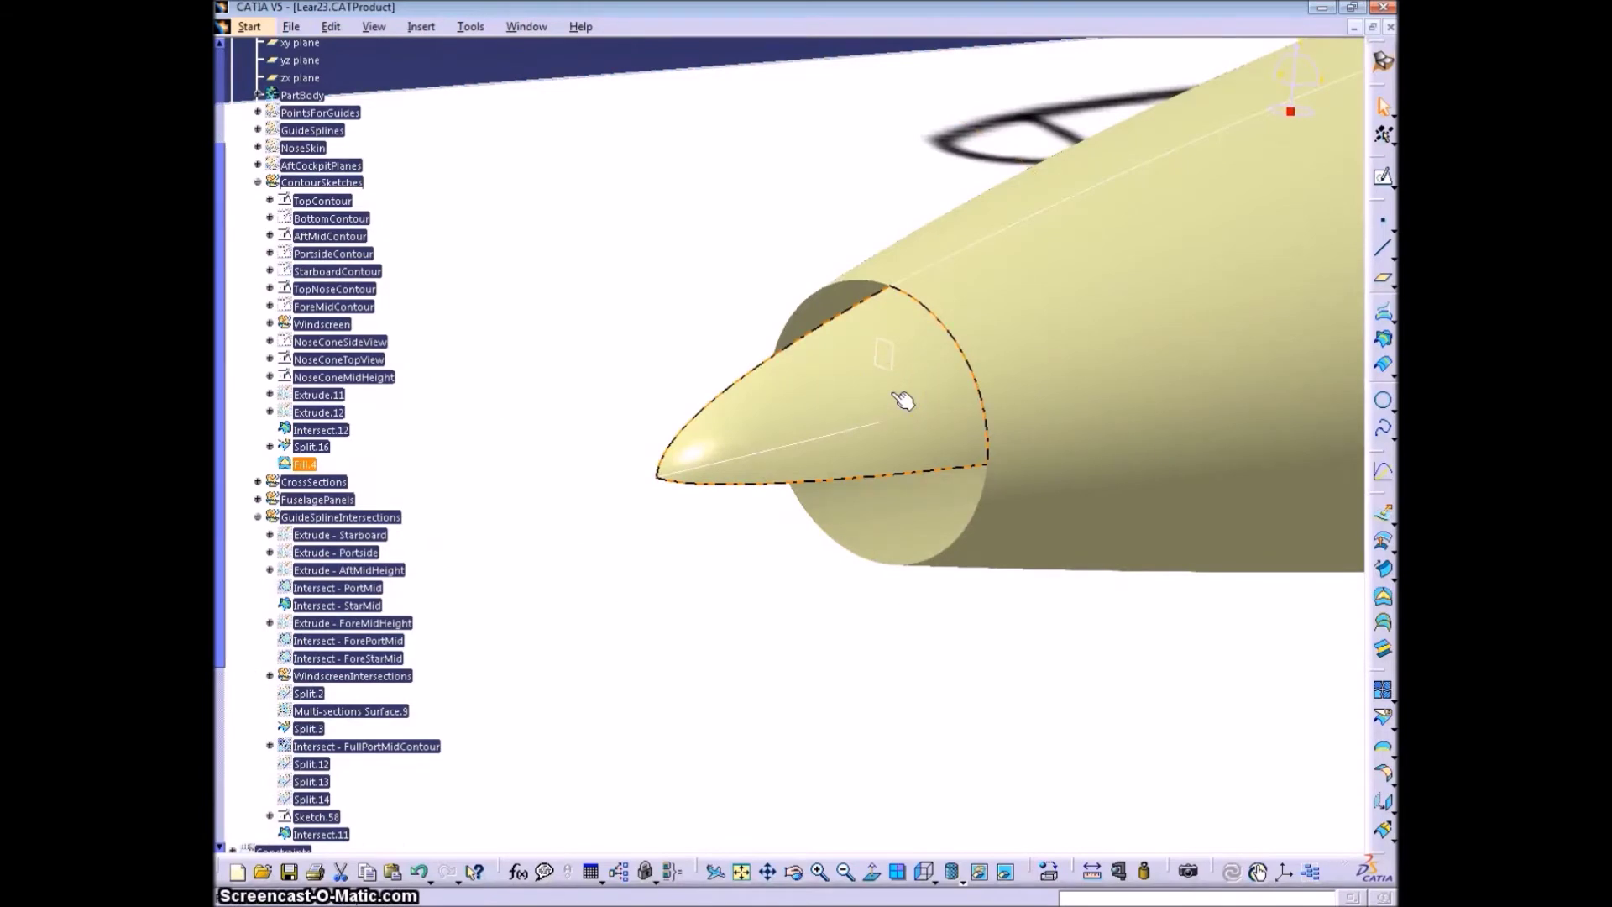
{"action": "key", "text": "Delete"}
{"action": "left_click", "coordinate": [1168, 807]}
Create a plane parallel to Plane.26 through the nose-tip endpoint of NoseConeMidHeight
{"action": "mouse_move", "coordinate": [848, 445]}
{"action": "middle_mouse_down"}
{"action": "mouse_move", "coordinate": [820, 612]}
{"action": "mouse_move", "coordinate": [842, 674]}
{"action": "mouse_move", "coordinate": [873, 454]}
{"action": "middle_mouse_up"}
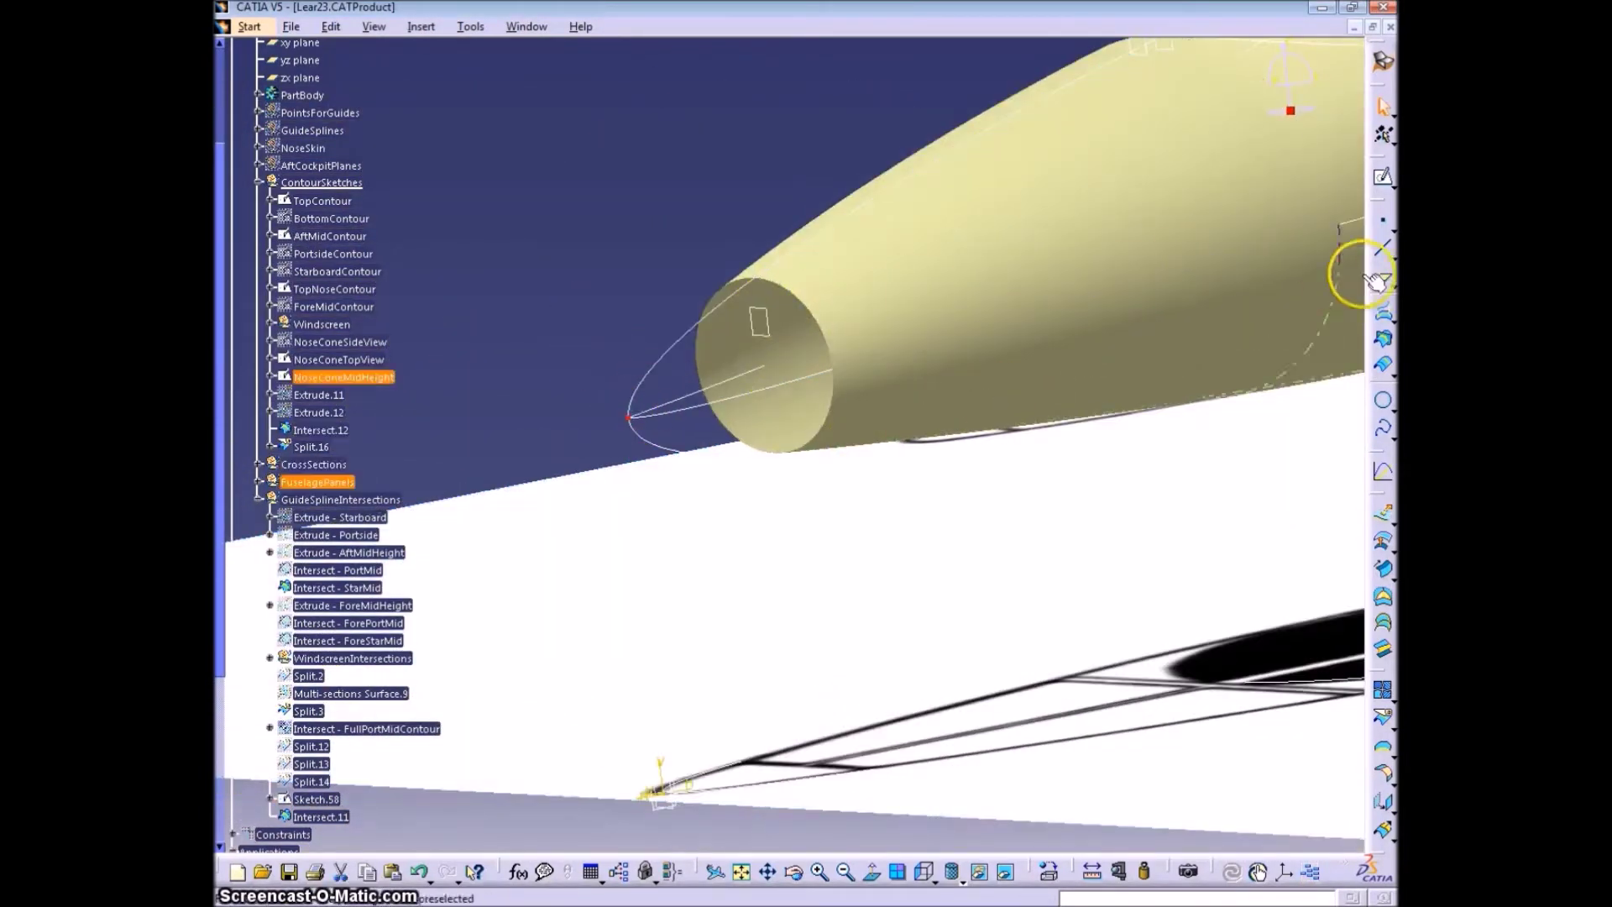
{"action": "left_click", "coordinate": [1379, 282]}
{"action": "left_click", "coordinate": [1308, 722]}
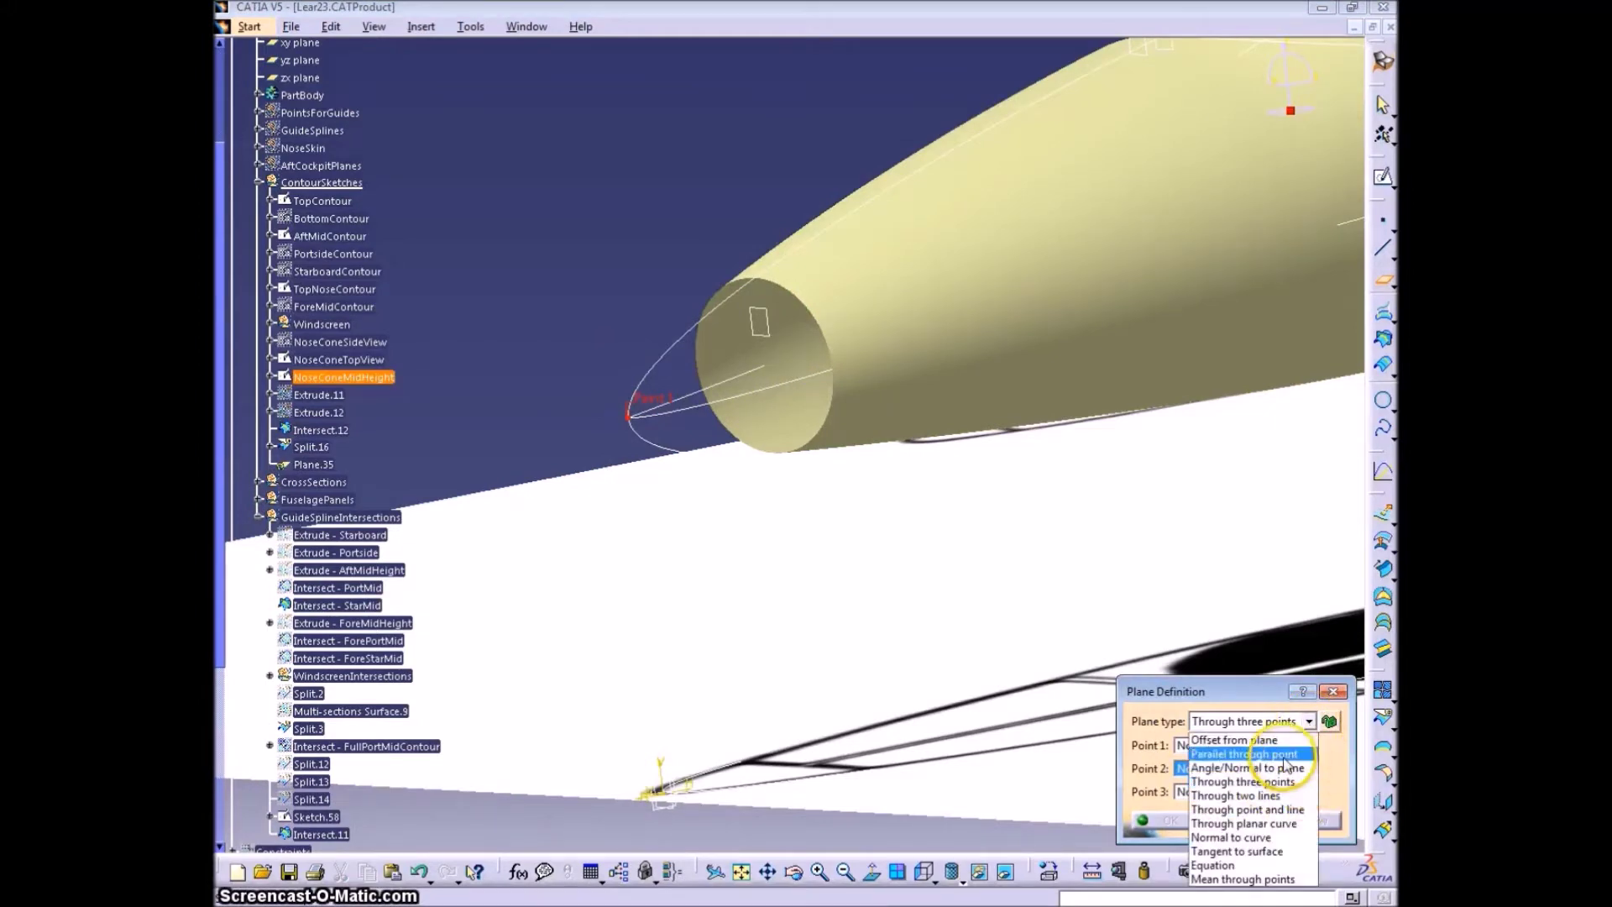
{"action": "left_click", "coordinate": [1243, 754]}
{"action": "left_click", "coordinate": [983, 608]}
{"action": "middle_click_drag", "start_coordinate": [982, 608], "coordinate": [920, 607]}
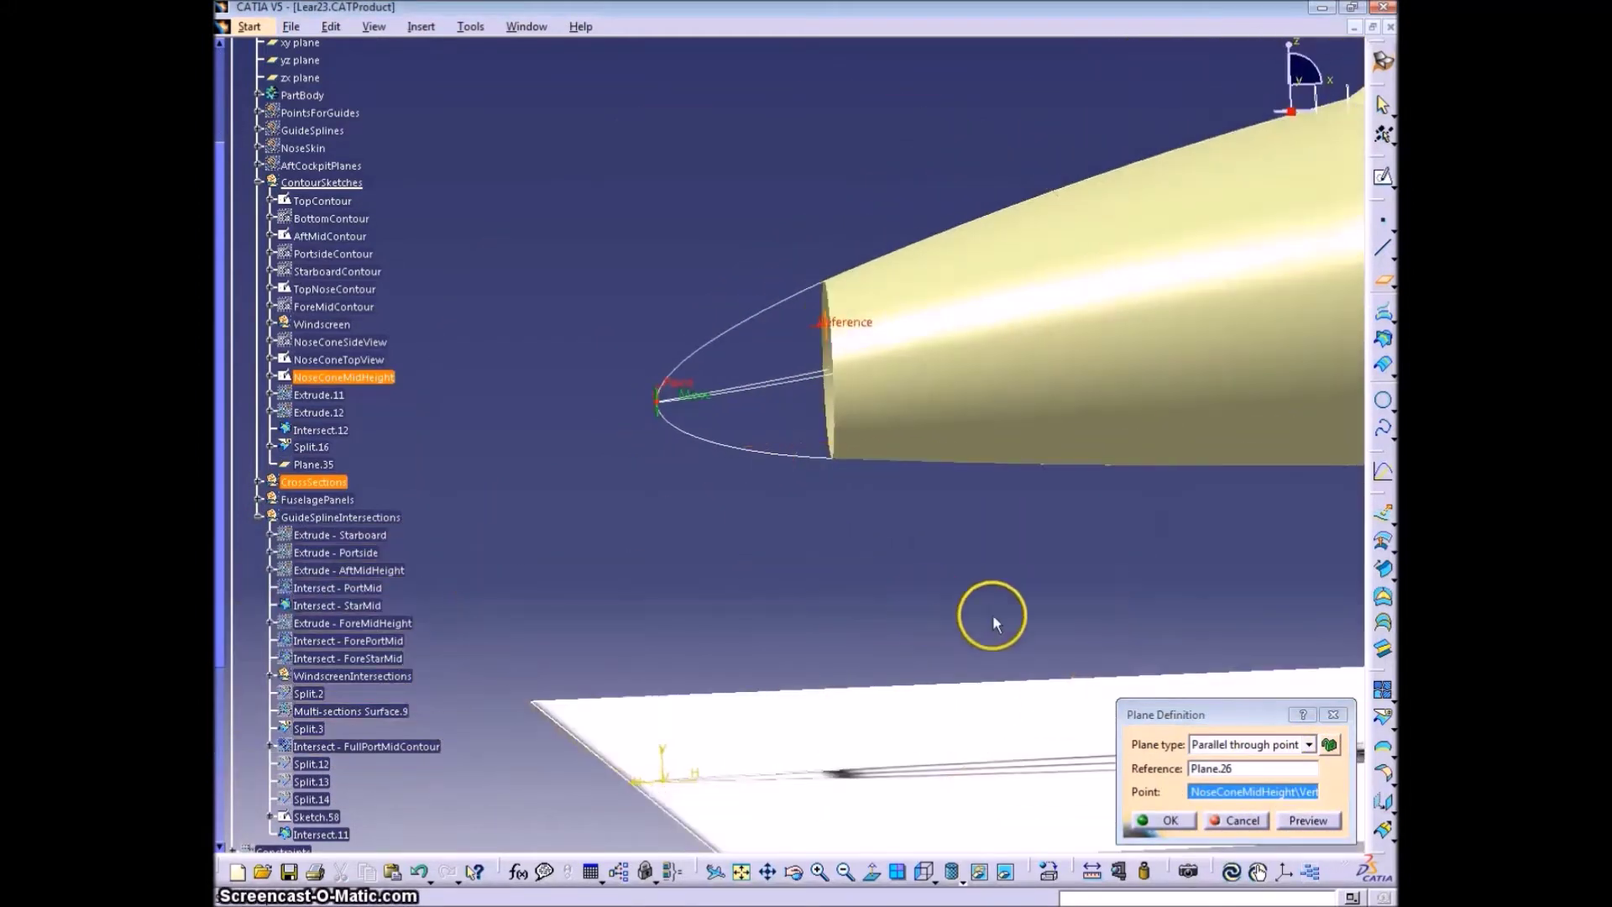
{"action": "left_click", "coordinate": [1165, 822]}
Create a plane offset 1 in from the nose-tip plane, with the offset direction reversed toward the fuselage
{"action": "left_click", "coordinate": [1382, 280]}
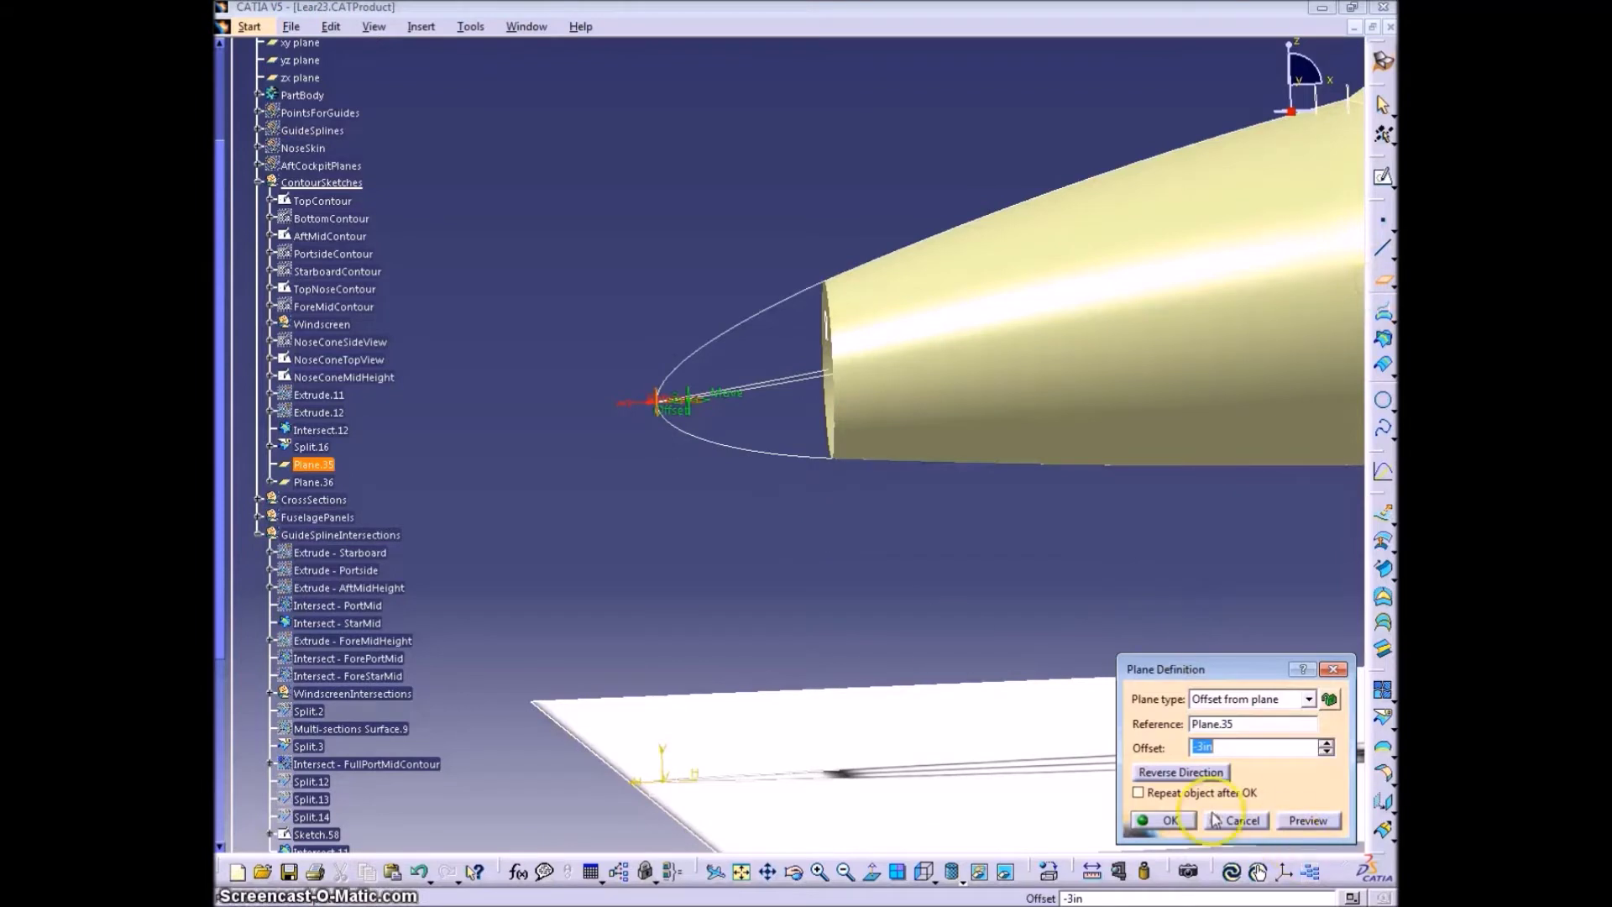
{"action": "left_click", "coordinate": [1167, 816]}
{"action": "double_click", "coordinate": [651, 401]}
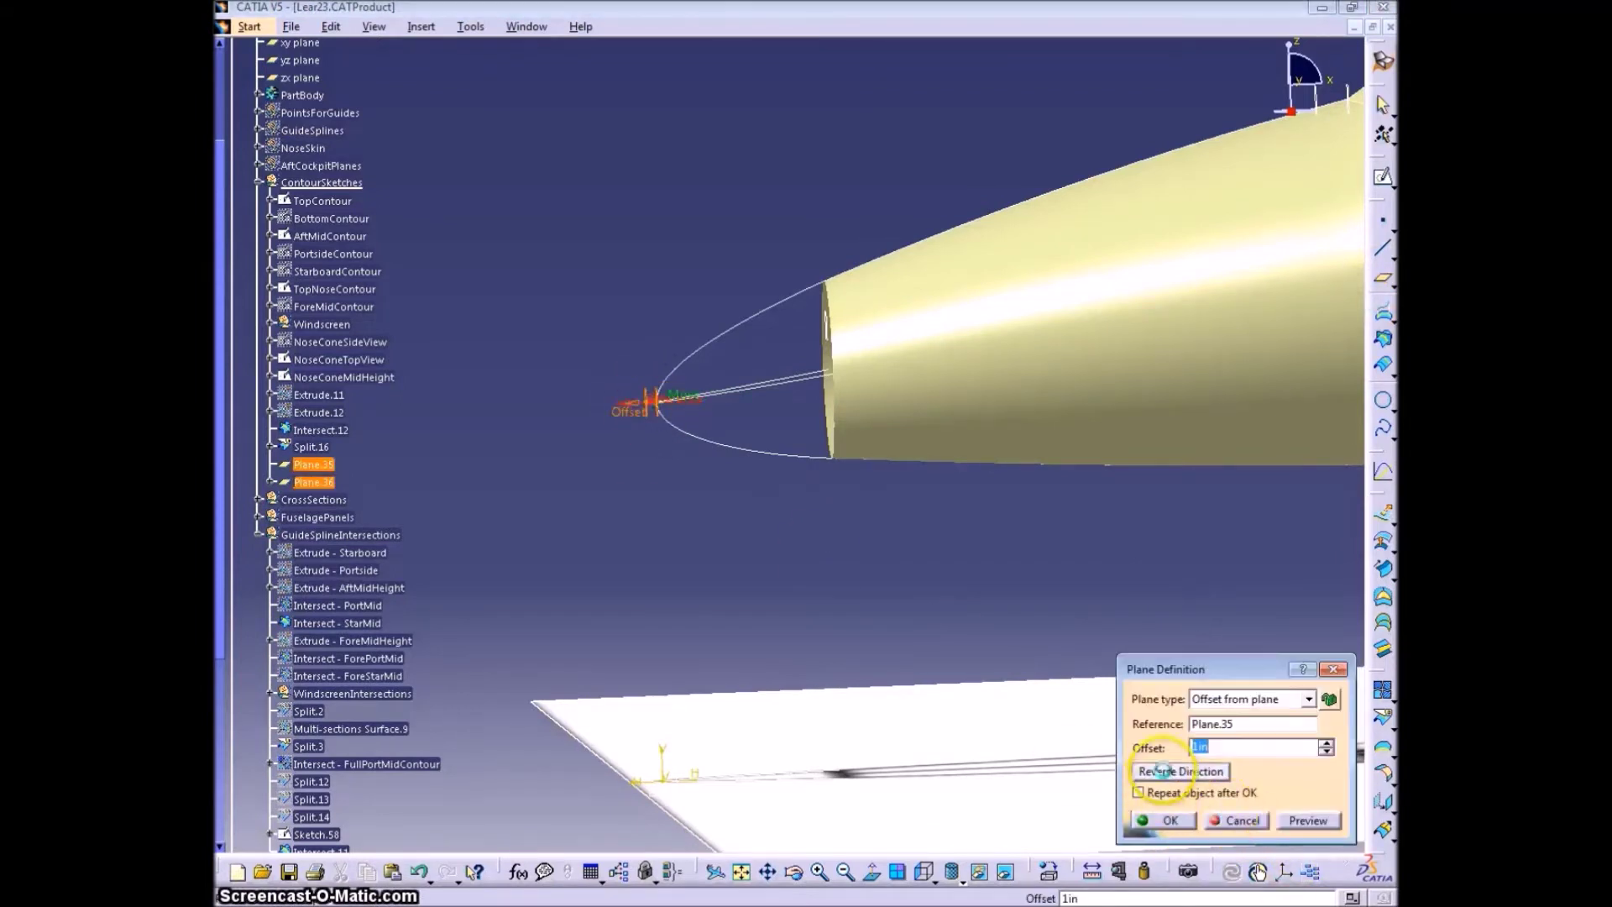
{"action": "left_click", "coordinate": [1175, 771]}
{"action": "left_click", "coordinate": [1166, 815]}
Move the nose-tip plane and its offset plane from ContourSketches into the CrossSections geometrical set
{"action": "middle_click_drag", "start_coordinate": [613, 532], "coordinate": [665, 411]}
{"action": "left_click", "coordinate": [662, 406]}
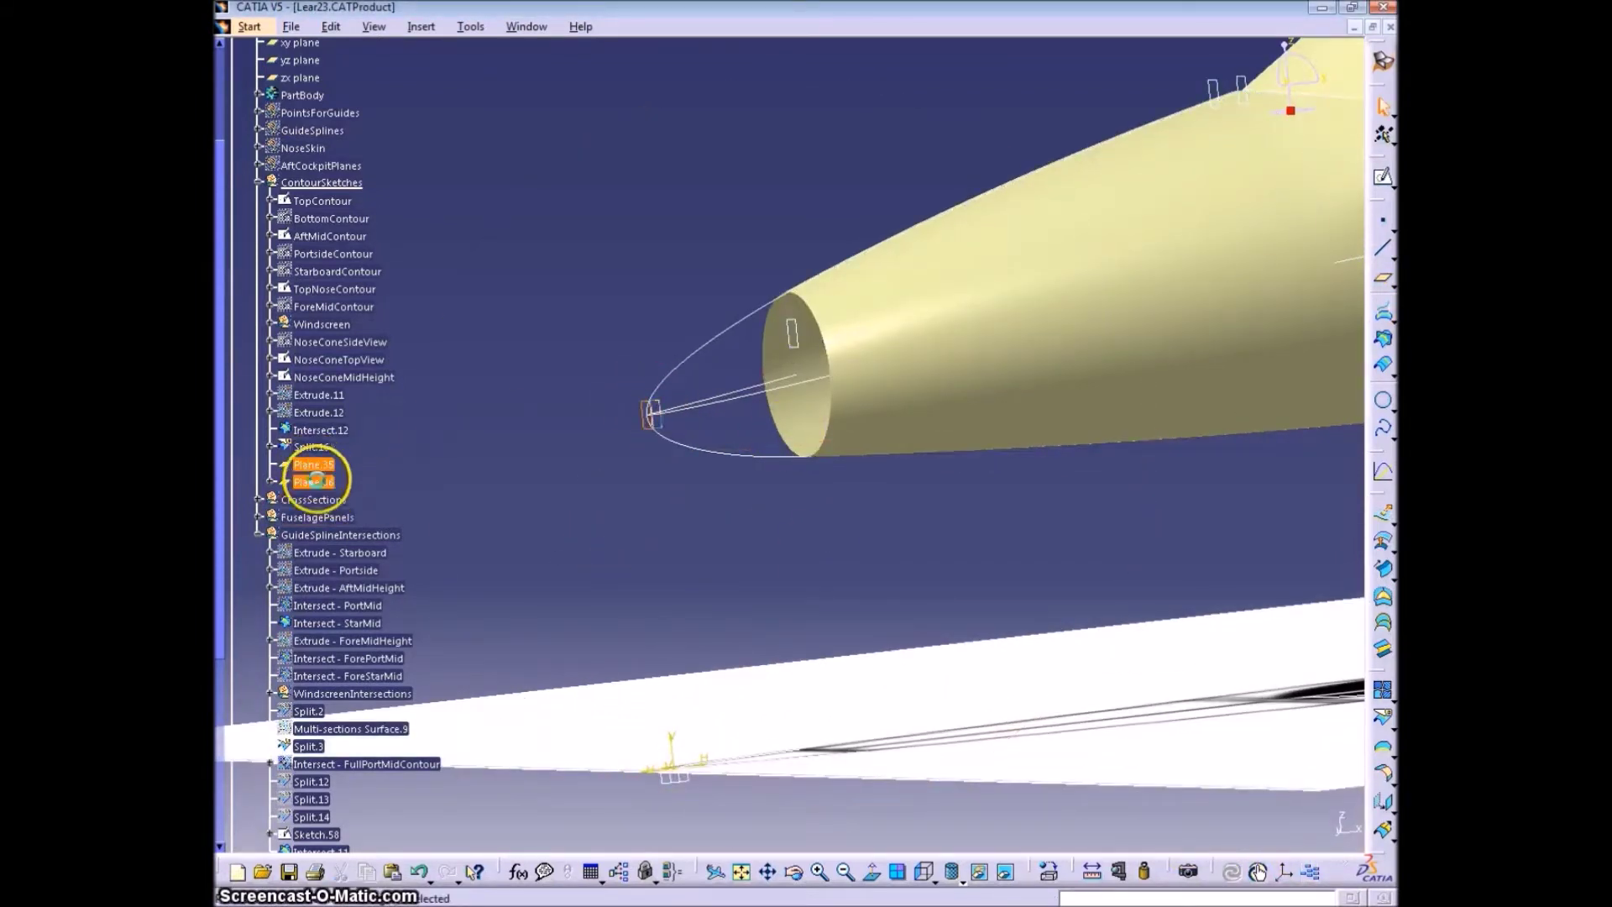
{"action": "left_click_drag", "start_coordinate": [315, 504], "coordinate": [318, 483]}
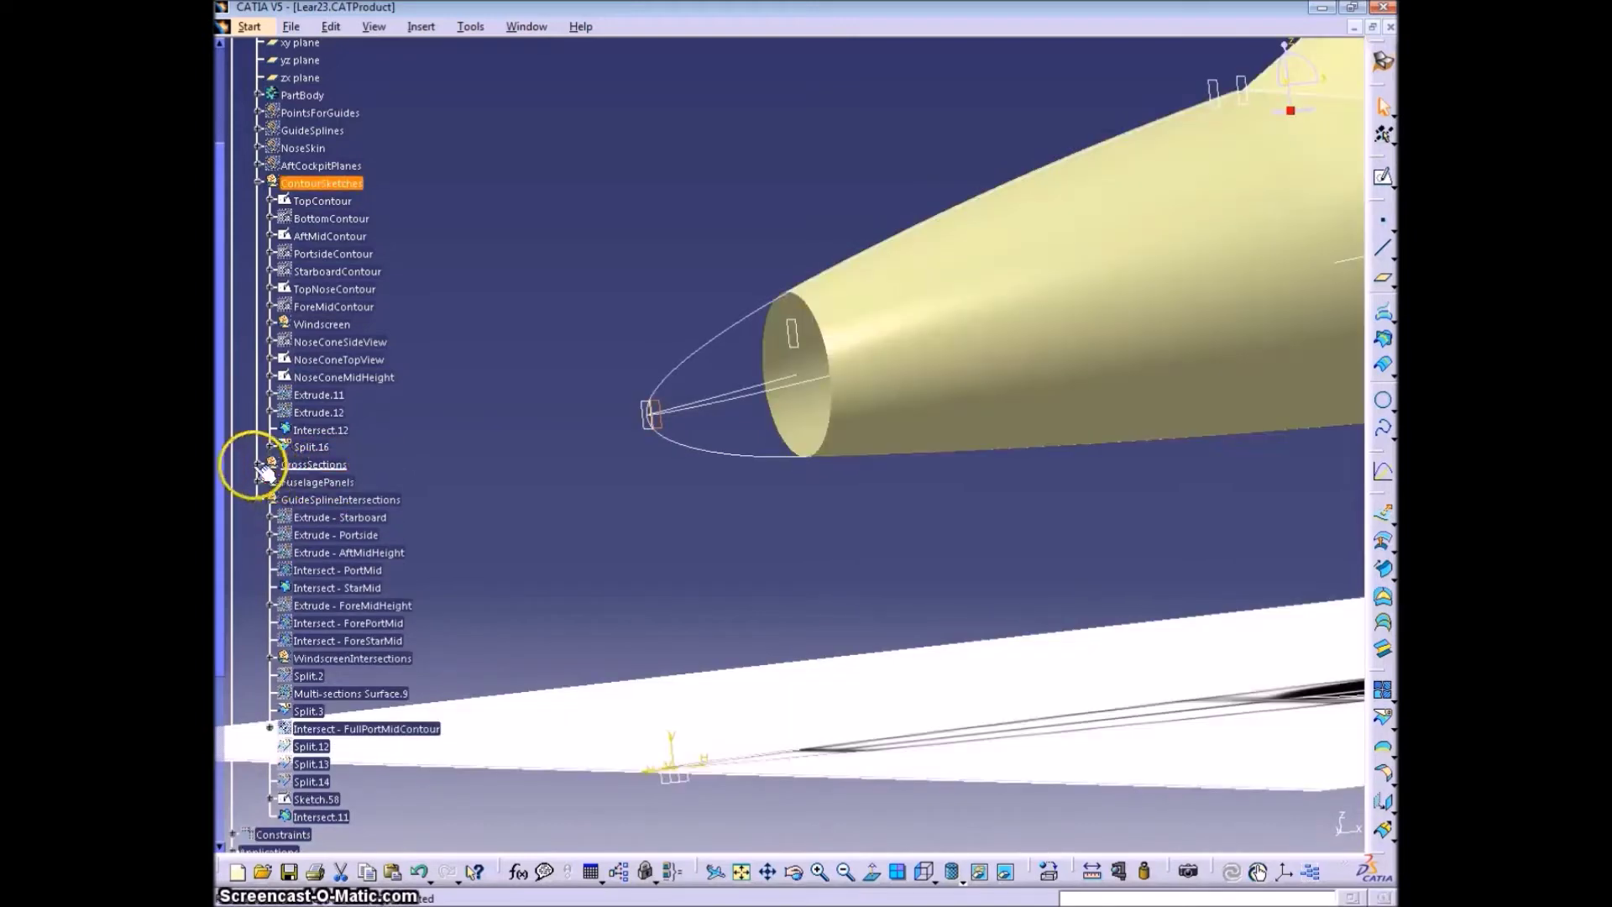
{"action": "left_click", "coordinate": [259, 465]}
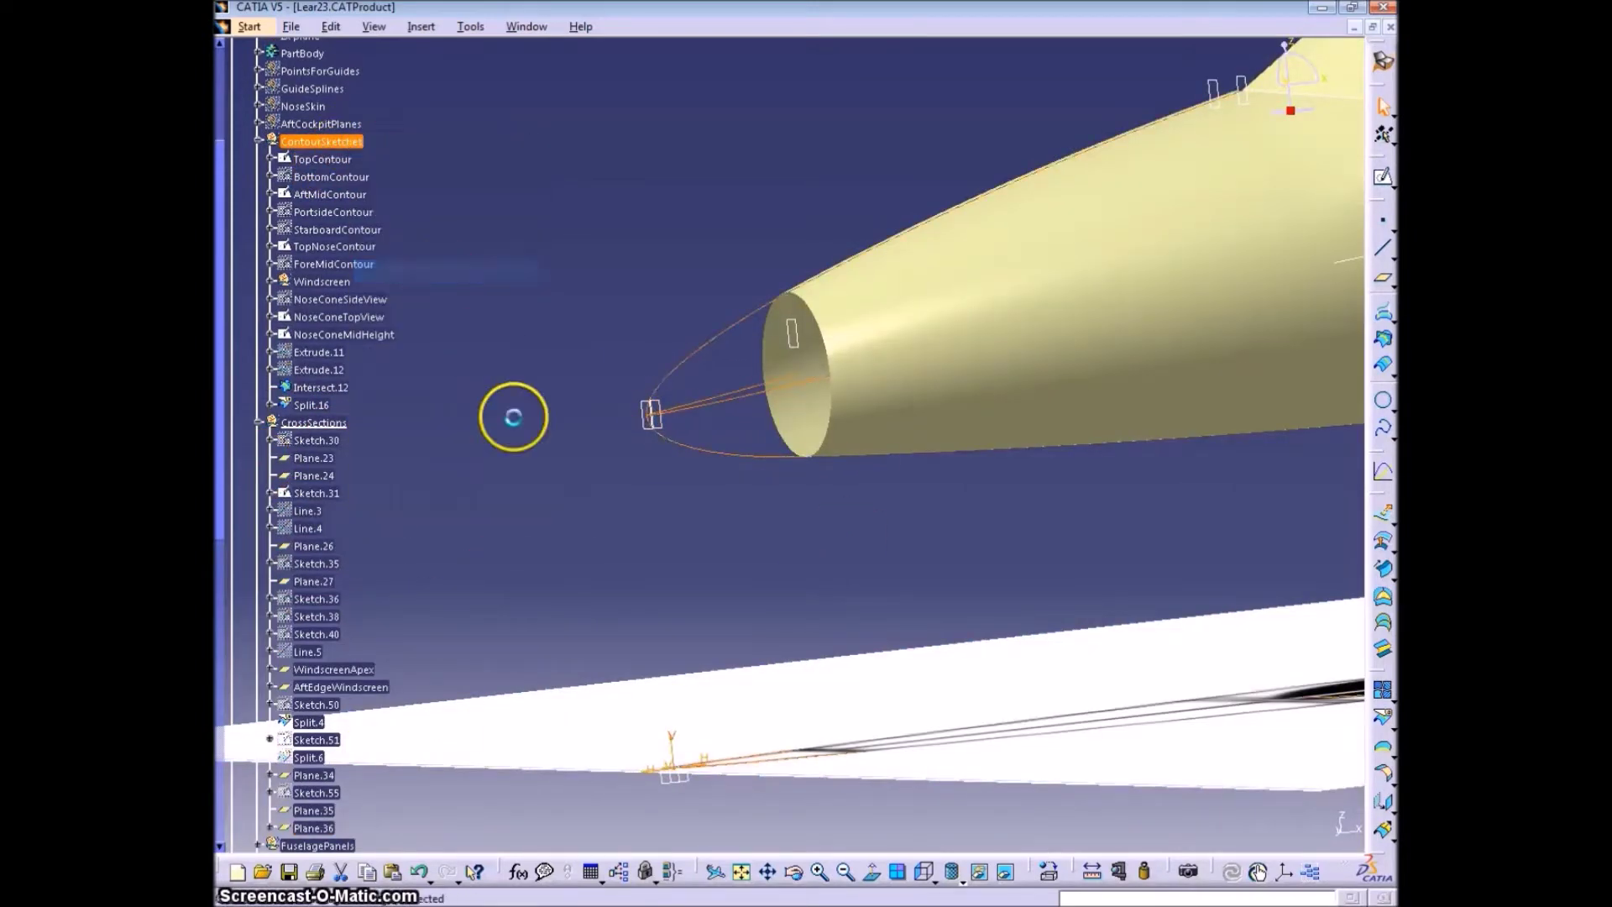
Open a sketch on the plane offset from the nose tip and intersect the nose guide curves with it as construction elements
{"action": "left_click", "coordinate": [659, 400]}
{"action": "left_click", "coordinate": [1381, 175]}
{"action": "mouse_move", "coordinate": [990, 504]}
{"action": "middle_mouse_down"}
{"action": "mouse_move", "coordinate": [821, 691]}
{"action": "mouse_move", "coordinate": [804, 623]}
{"action": "mouse_move", "coordinate": [905, 669]}
{"action": "middle_mouse_up"}
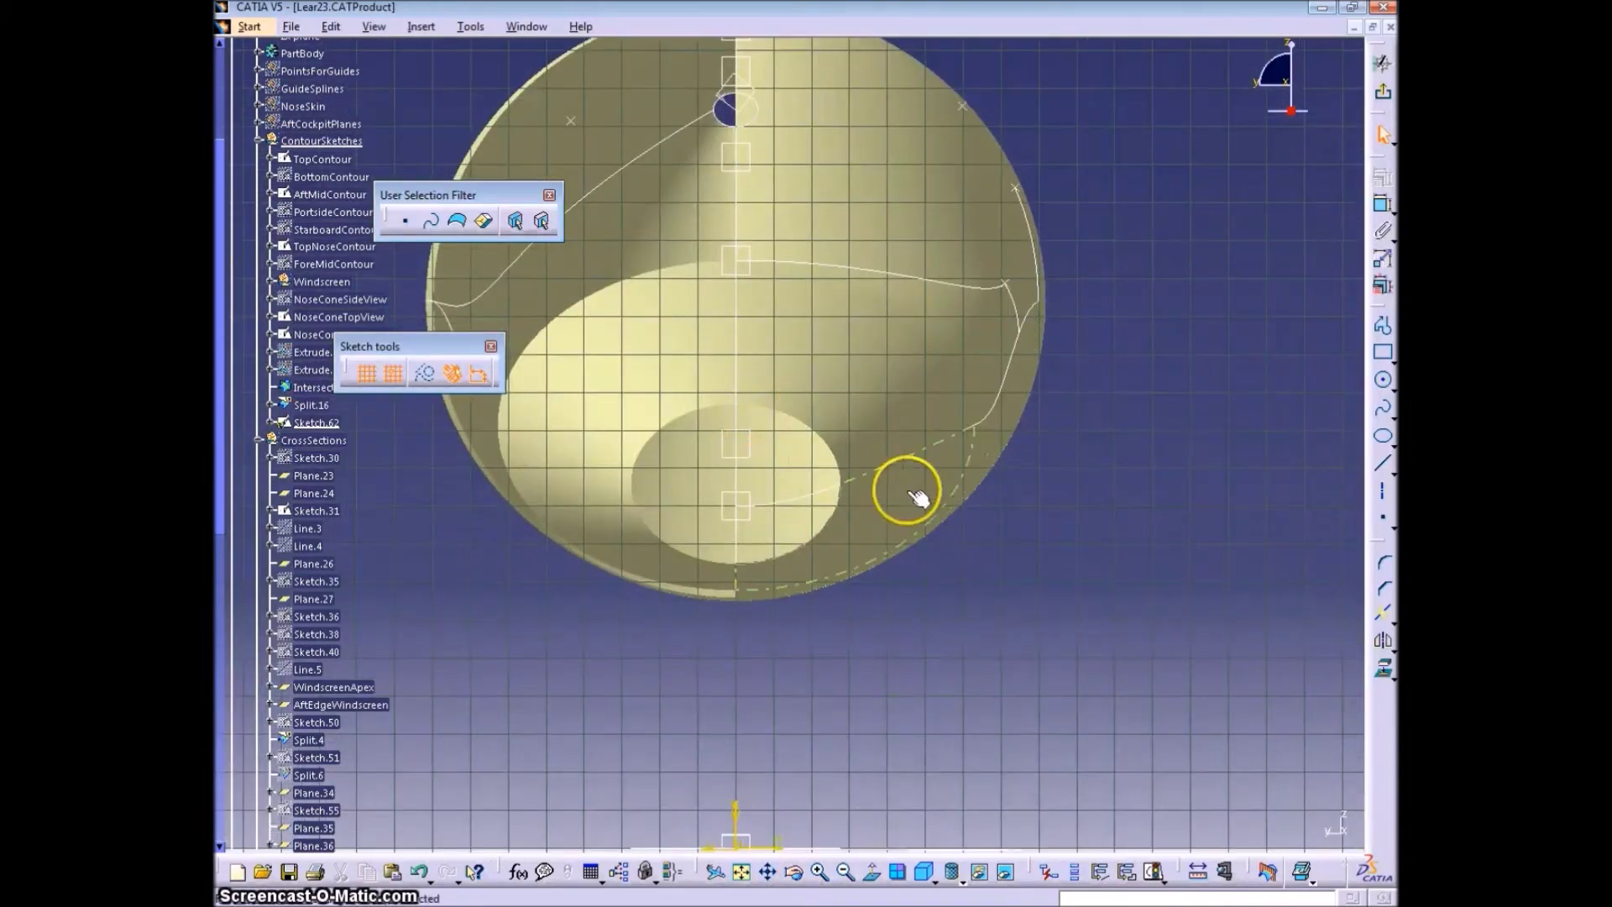
{"action": "middle_click_drag", "start_coordinate": [917, 497], "coordinate": [1070, 467]}
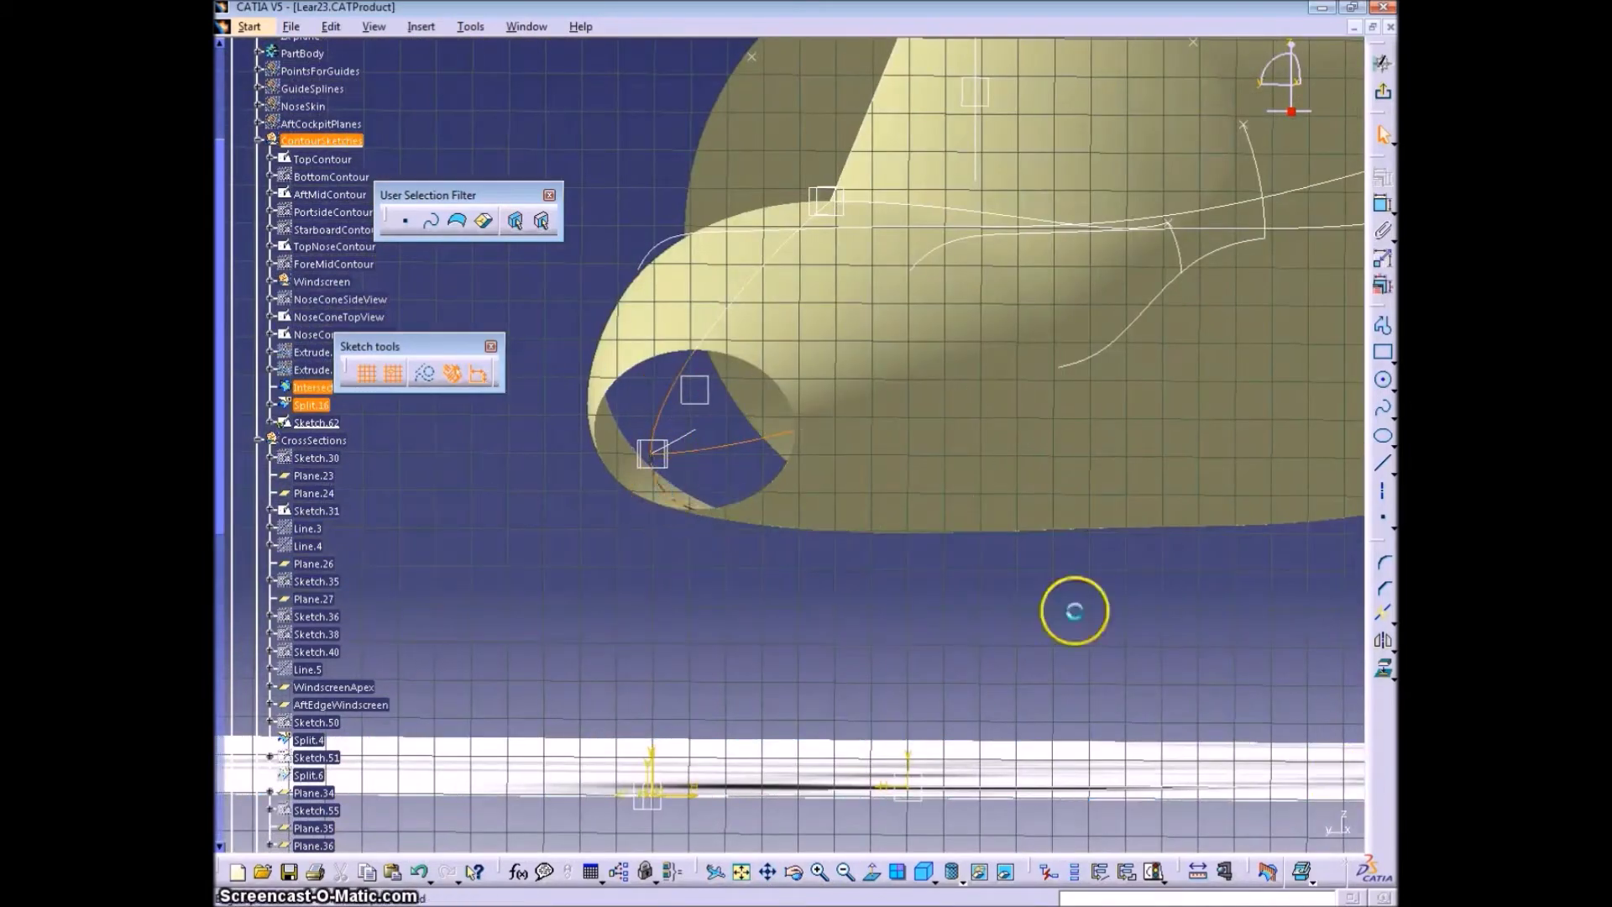
{"action": "left_click", "coordinate": [1393, 677]}
{"action": "left_click", "coordinate": [1339, 695]}
{"action": "left_click", "coordinate": [425, 375]}
{"action": "left_click", "coordinate": [504, 516]}
{"action": "left_click", "coordinate": [425, 374]}
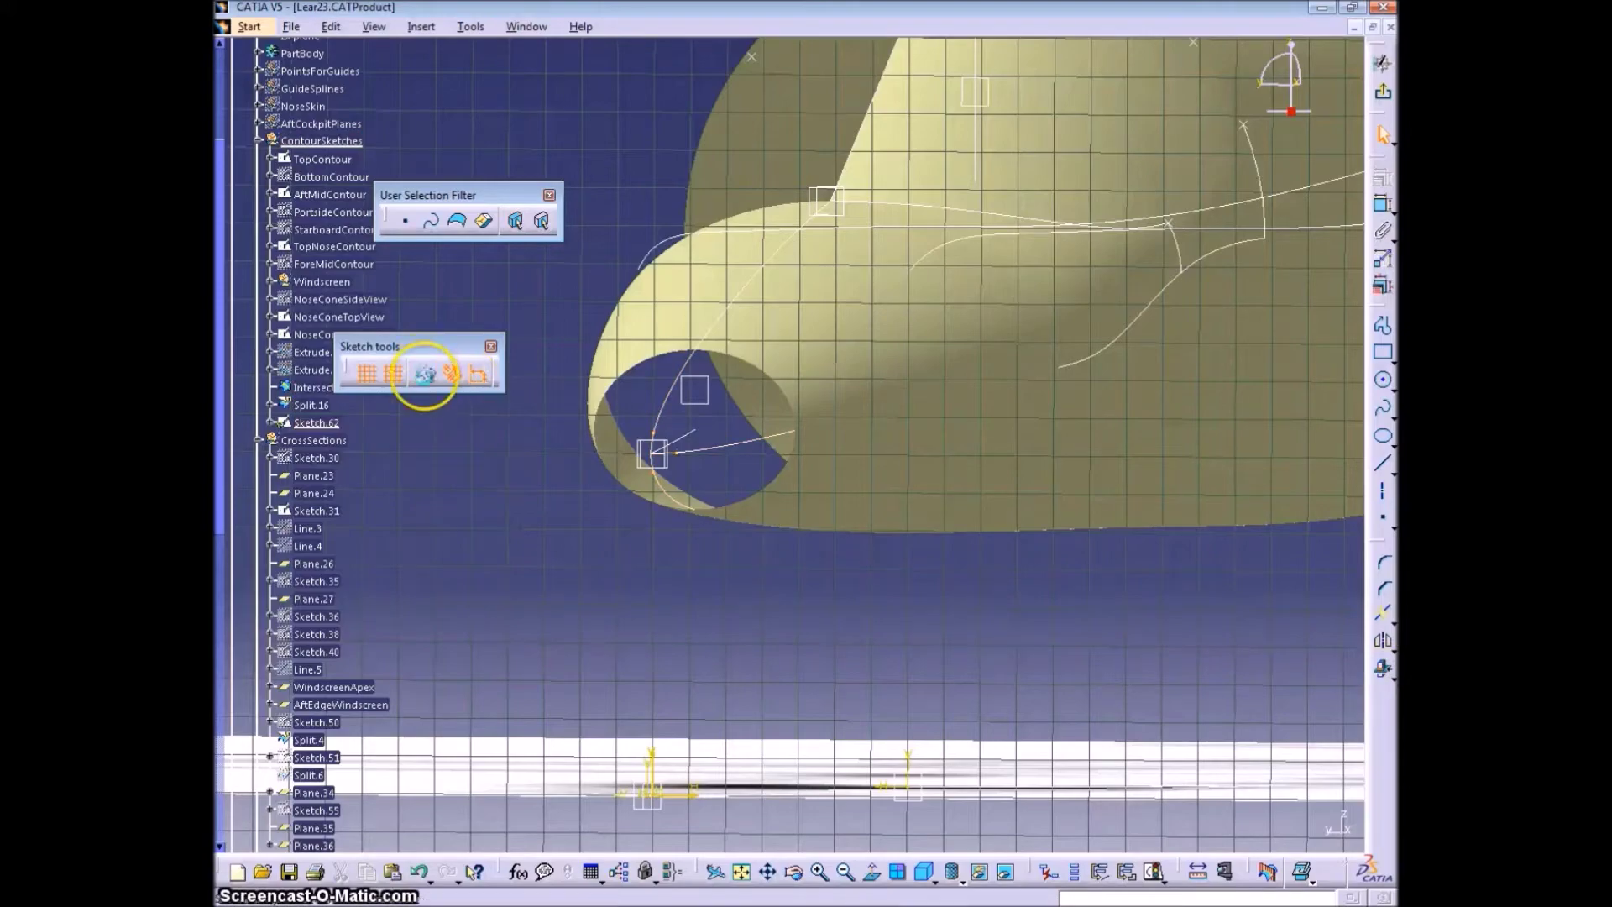
Draw an ellipse in the cross-section sketch and reposition it around the nose tip
{"action": "mouse_move", "coordinate": [680, 554]}
{"action": "middle_mouse_down"}
{"action": "mouse_move", "coordinate": [916, 583]}
{"action": "mouse_move", "coordinate": [1152, 425]}
{"action": "mouse_move", "coordinate": [1302, 418]}
{"action": "middle_mouse_up"}
{"action": "left_click", "coordinate": [1383, 435]}
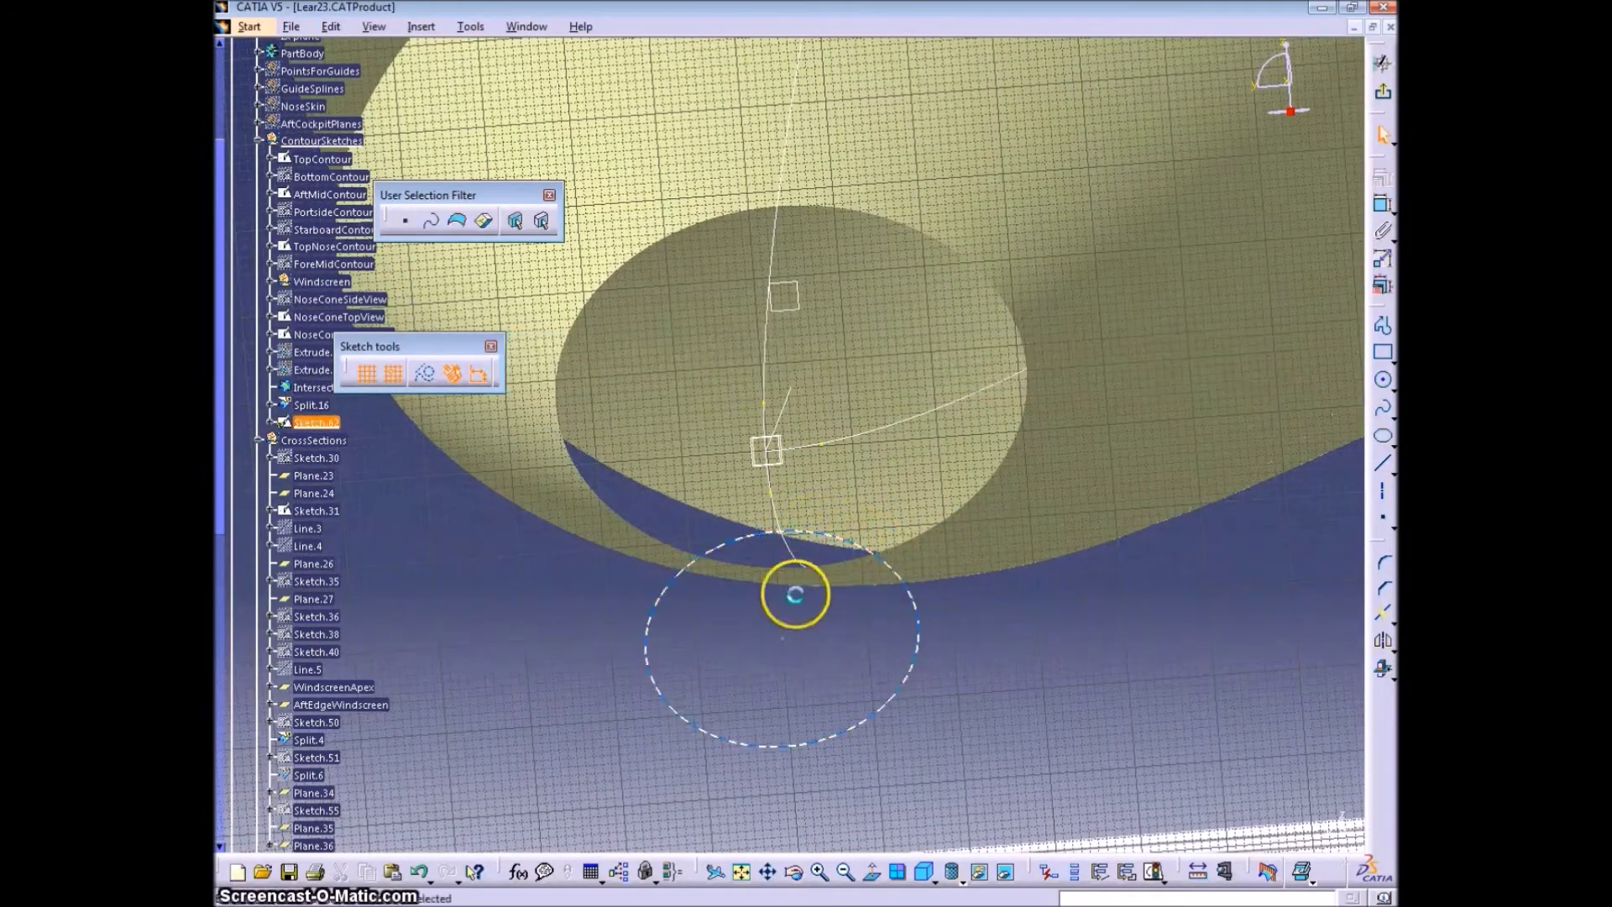
{"action": "middle_click_drag", "start_coordinate": [795, 593], "coordinate": [820, 431]}
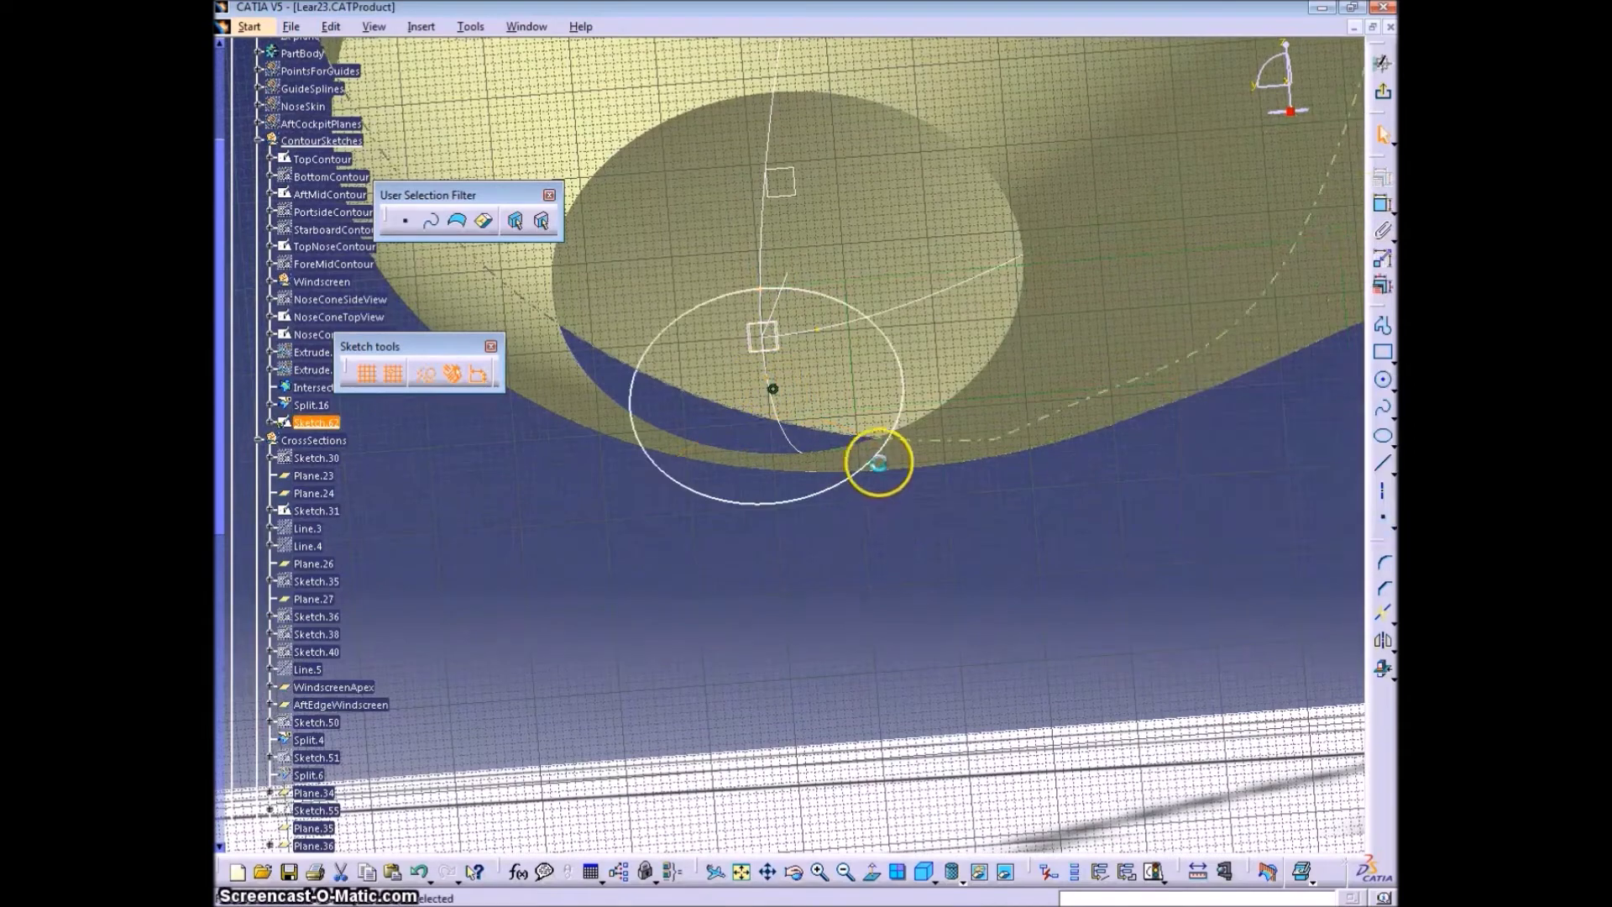
Resize the ellipse and constrain it coincident with the intersected guide-curve elements around the nose tip
{"action": "right_click", "coordinate": [1196, 429]}
{"action": "left_click", "coordinate": [1219, 568]}
{"action": "left_click_drag", "start_coordinate": [1024, 270], "coordinate": [937, 290]}
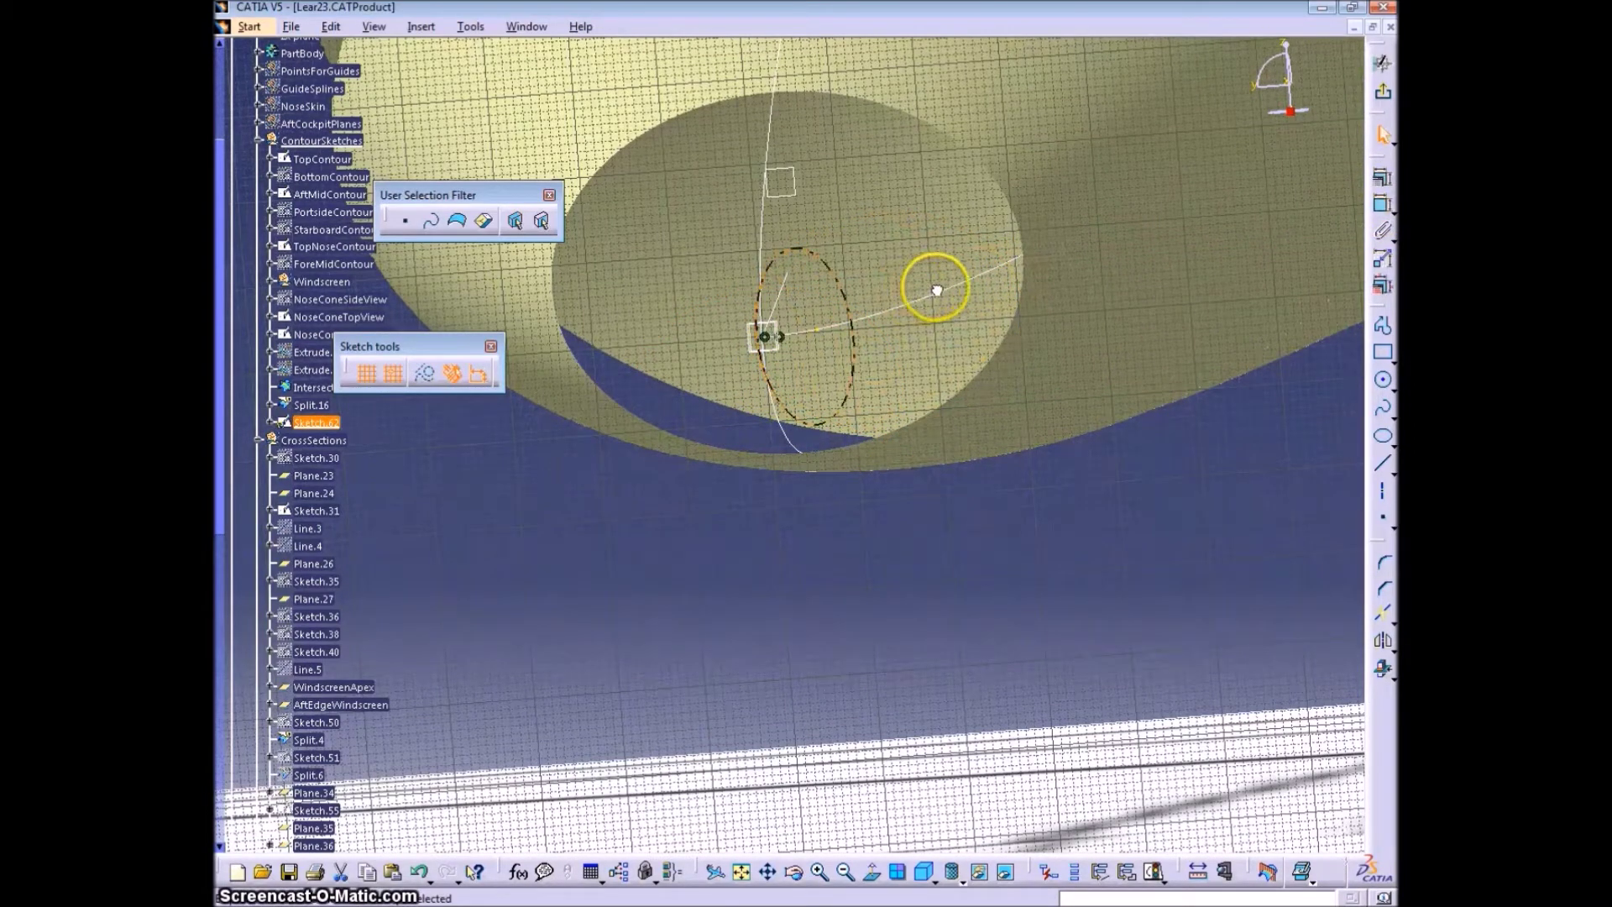
{"action": "left_click_drag", "start_coordinate": [824, 325], "coordinate": [822, 328]}
{"action": "left_click", "coordinate": [1381, 177]}
{"action": "left_click", "coordinate": [1288, 652]}
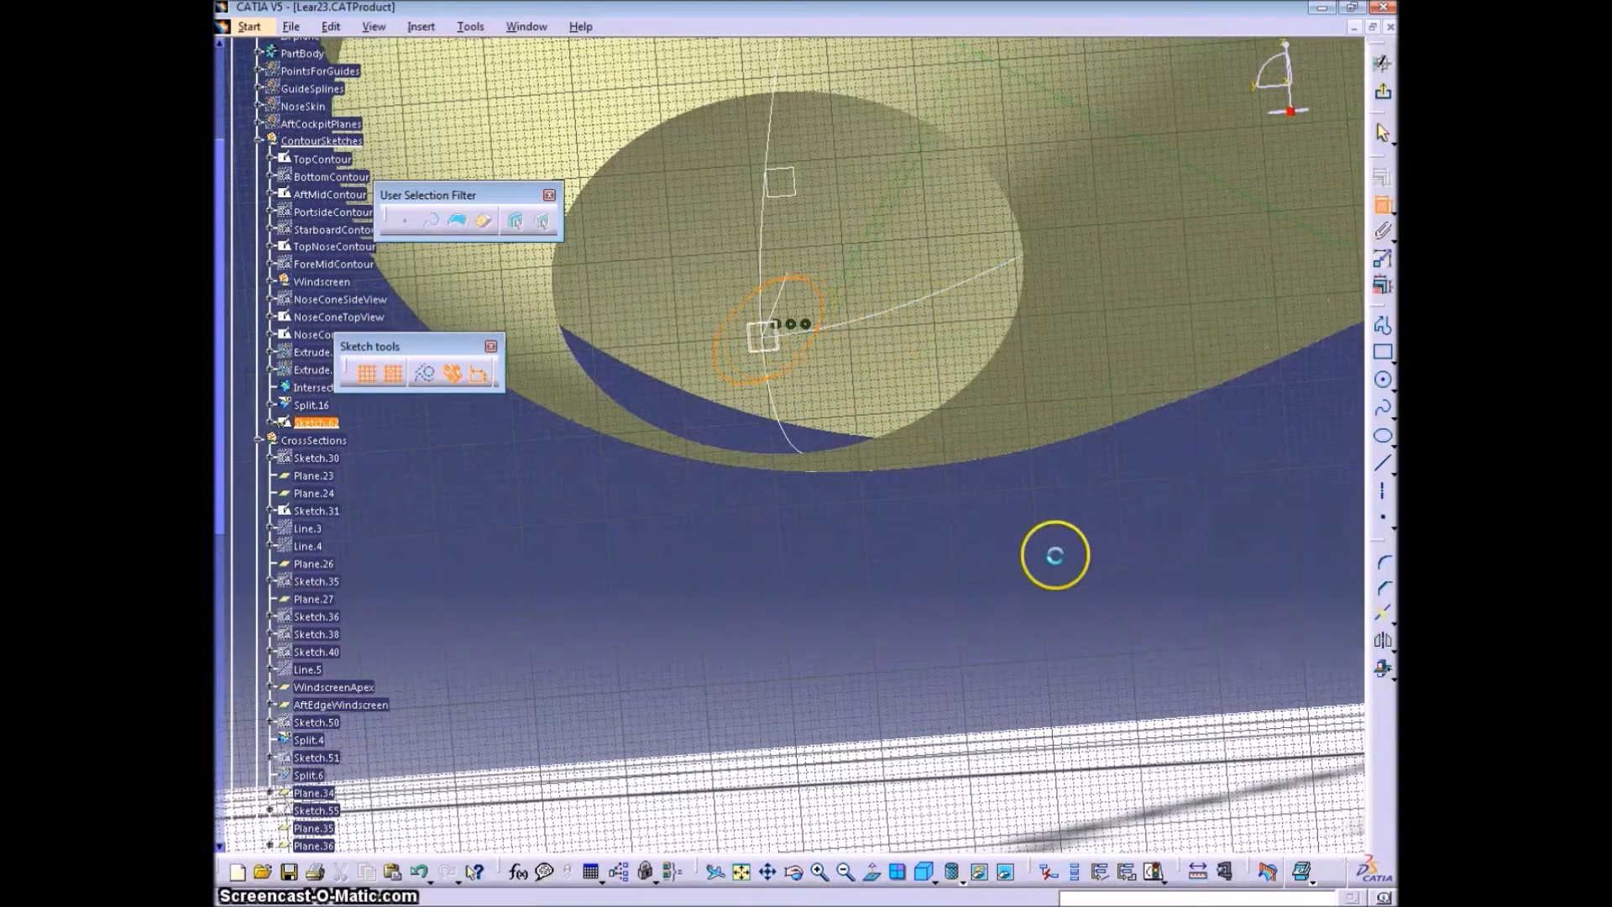
Move the Sketch tools toolbar clear of the geometry and dimension the vertical distance between the ellipse's upper and lower guide points
{"action": "middle_click_drag", "start_coordinate": [1054, 554], "coordinate": [785, 722]}
{"action": "middle_click_drag", "start_coordinate": [868, 457], "coordinate": [908, 474]}
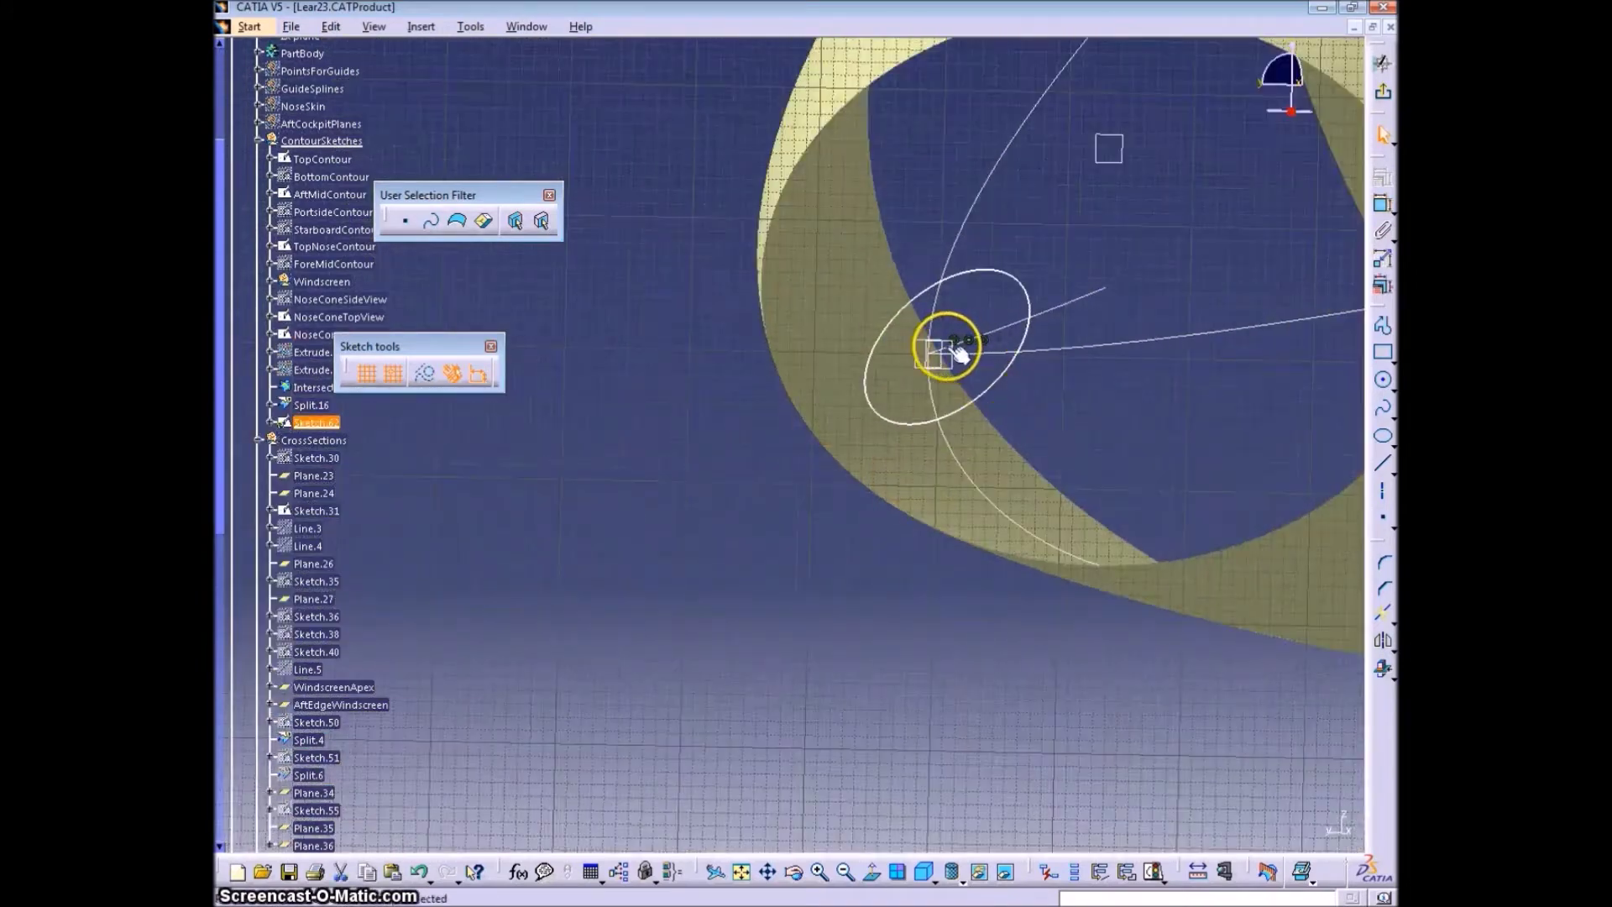
{"action": "left_click", "coordinate": [1381, 464]}
{"action": "left_click_drag", "start_coordinate": [612, 345], "coordinate": [662, 558]}
{"action": "key", "text": "Escape"}
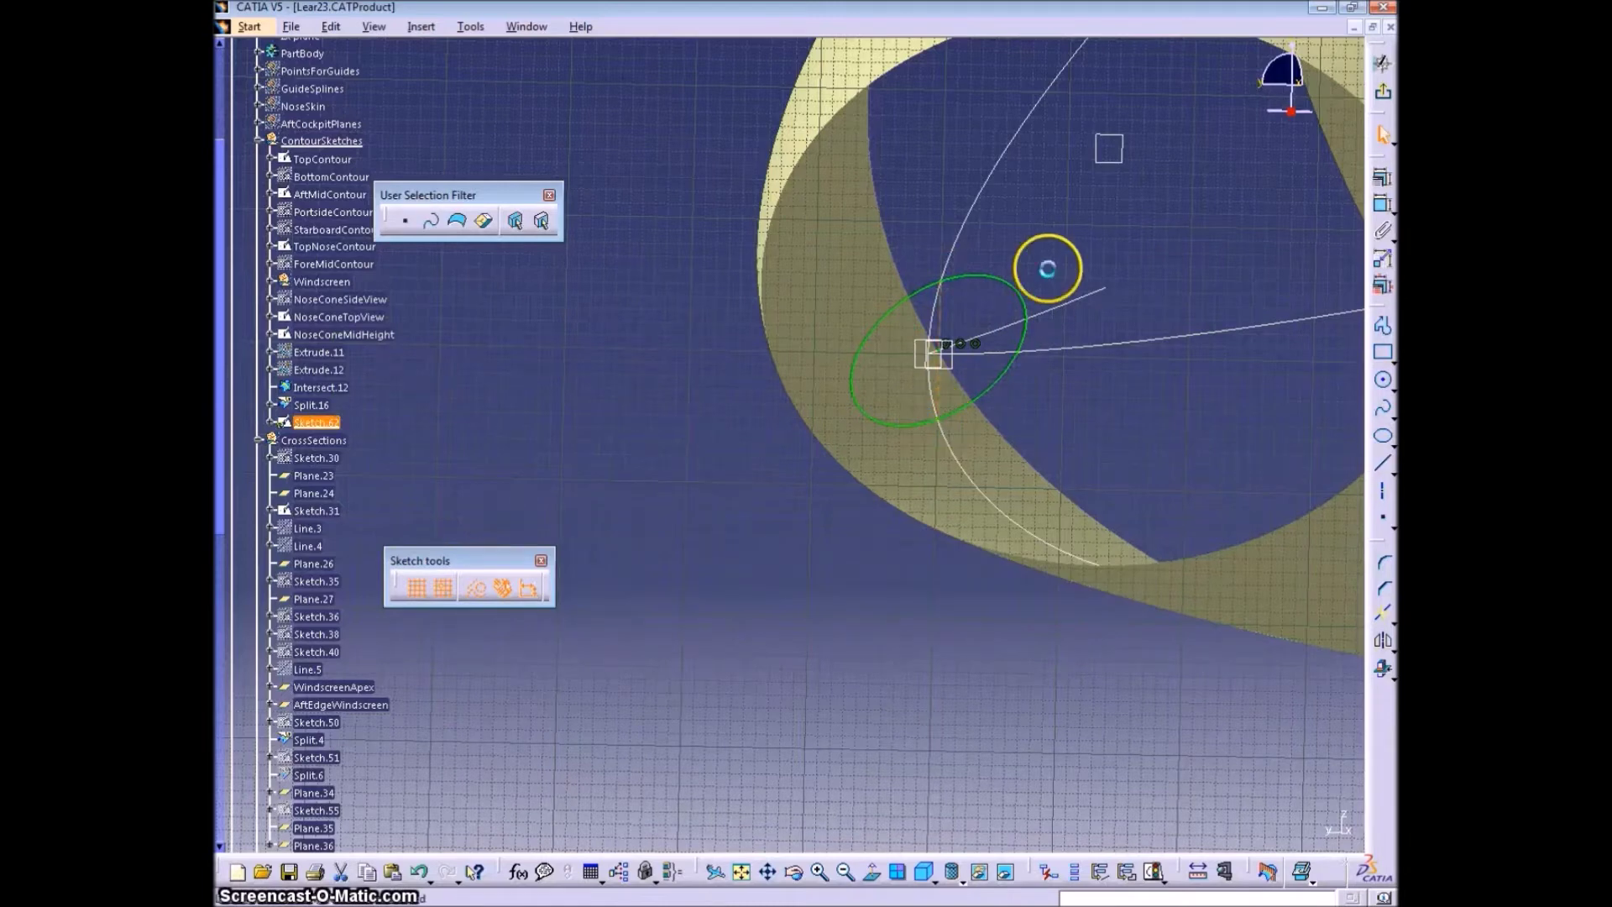
{"action": "left_click", "coordinate": [1116, 381]}
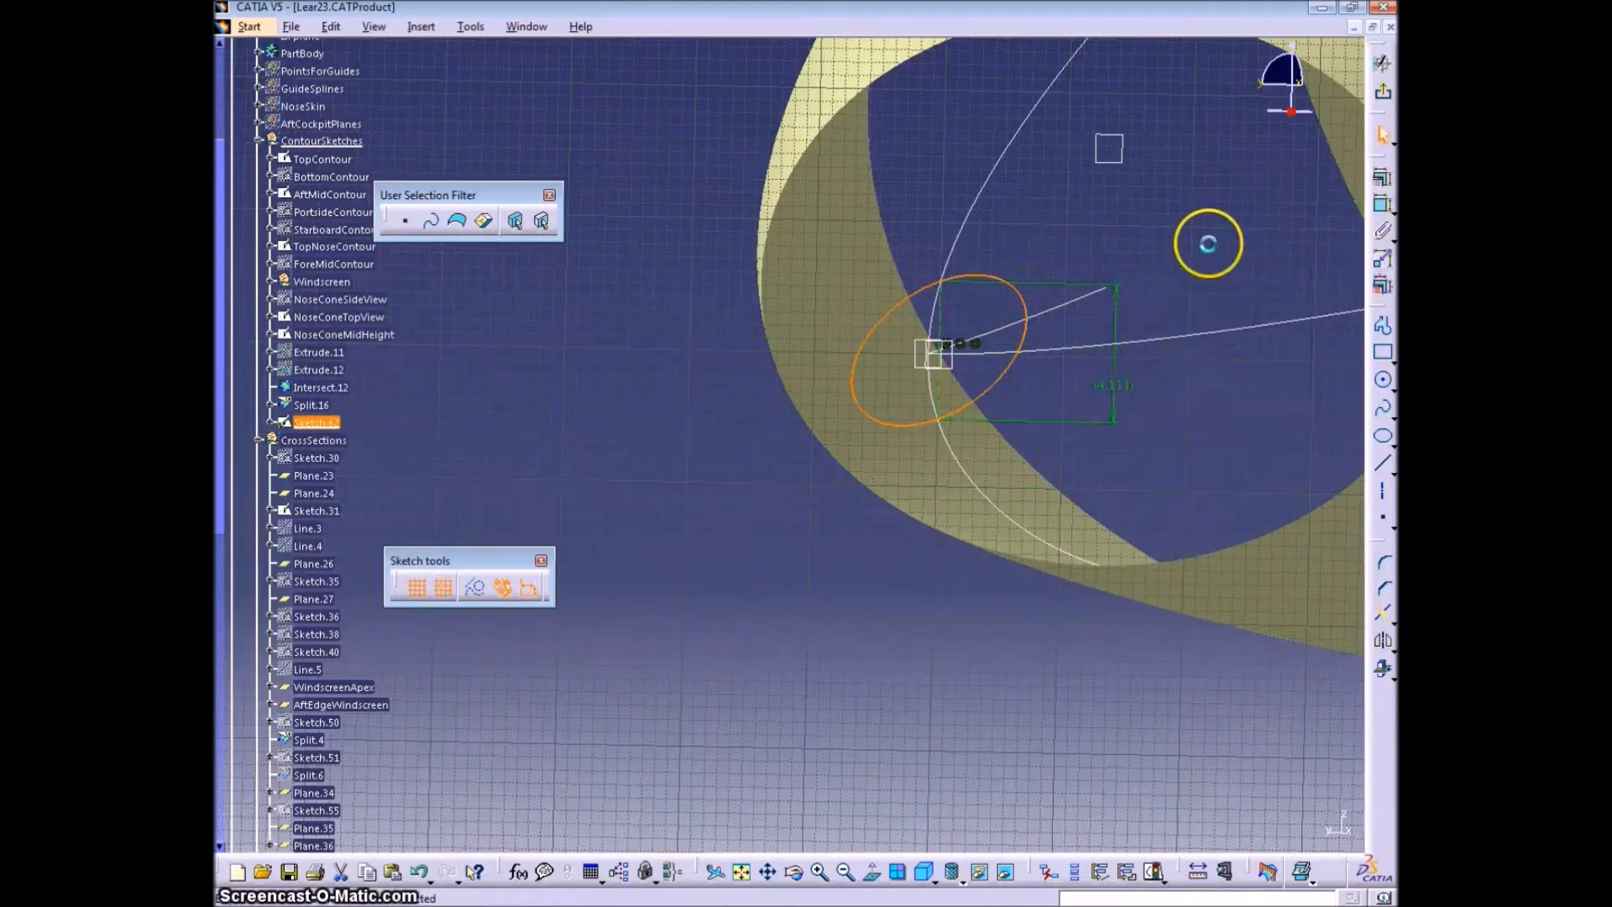
Dimension the ellipse's semi-axis as a radius and link its value by formula to the vertical length dimension
{"action": "right_click", "coordinate": [1160, 238]}
{"action": "left_click", "coordinate": [1164, 257]}
{"action": "left_click", "coordinate": [1163, 257]}
{"action": "double_click", "coordinate": [1142, 235]}
{"action": "left_click", "coordinate": [1175, 775]}
{"action": "left_click", "coordinate": [1133, 792]}
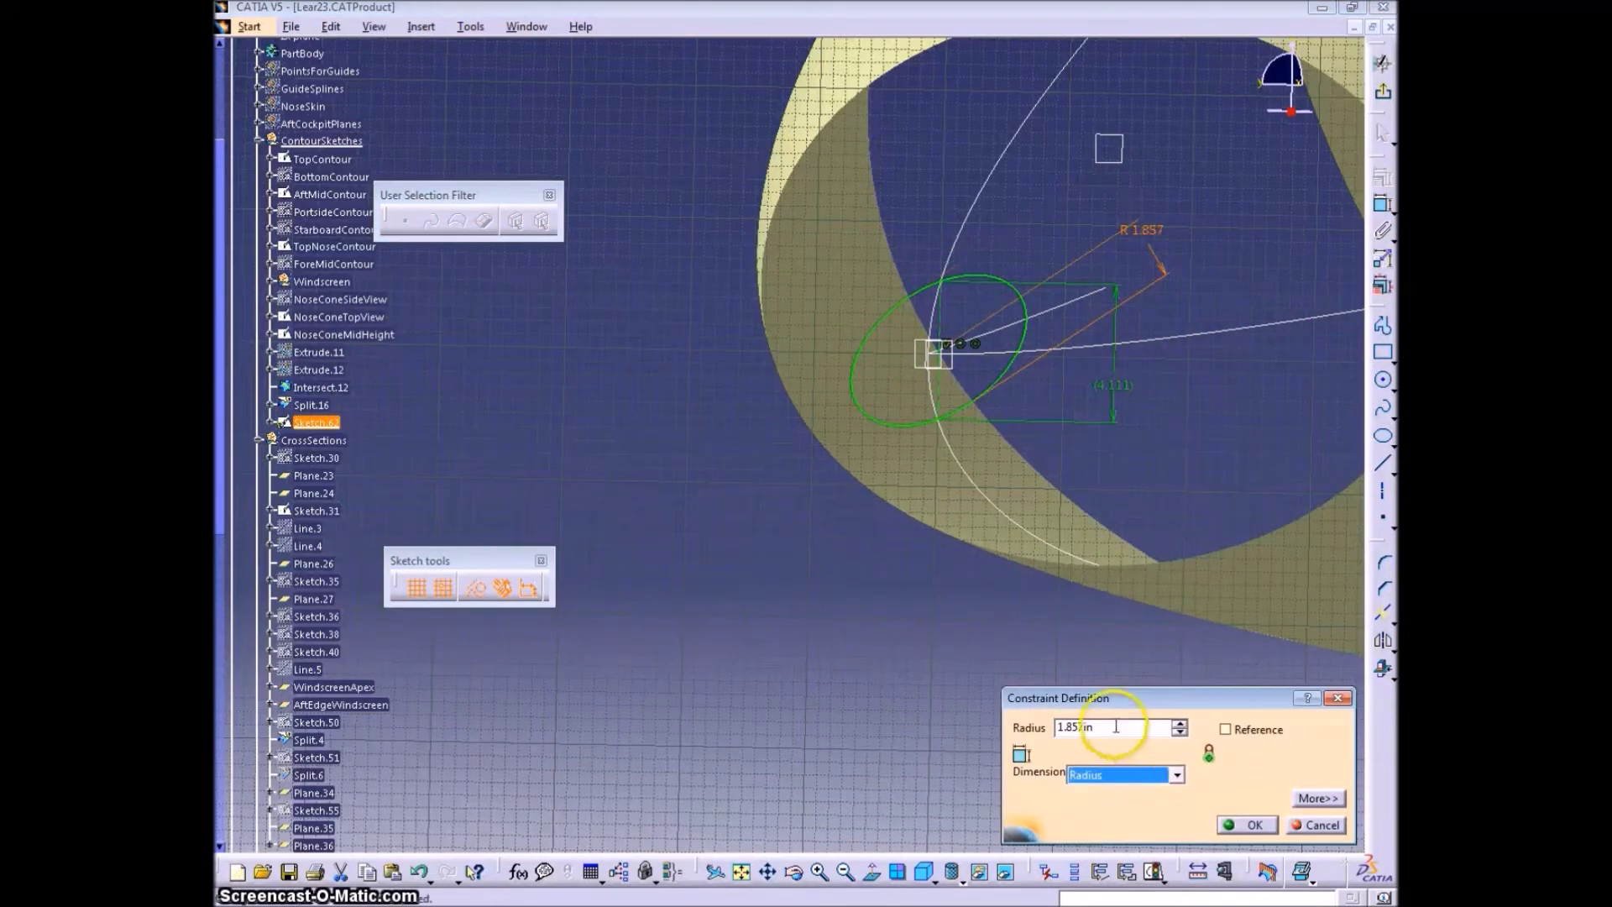
{"action": "left_click_drag", "start_coordinate": [1115, 728], "coordinate": [1023, 728]}
{"action": "type", "text": "="}
{"action": "left_click", "coordinate": [1112, 385]}
{"action": "left_click", "coordinate": [1258, 821]}
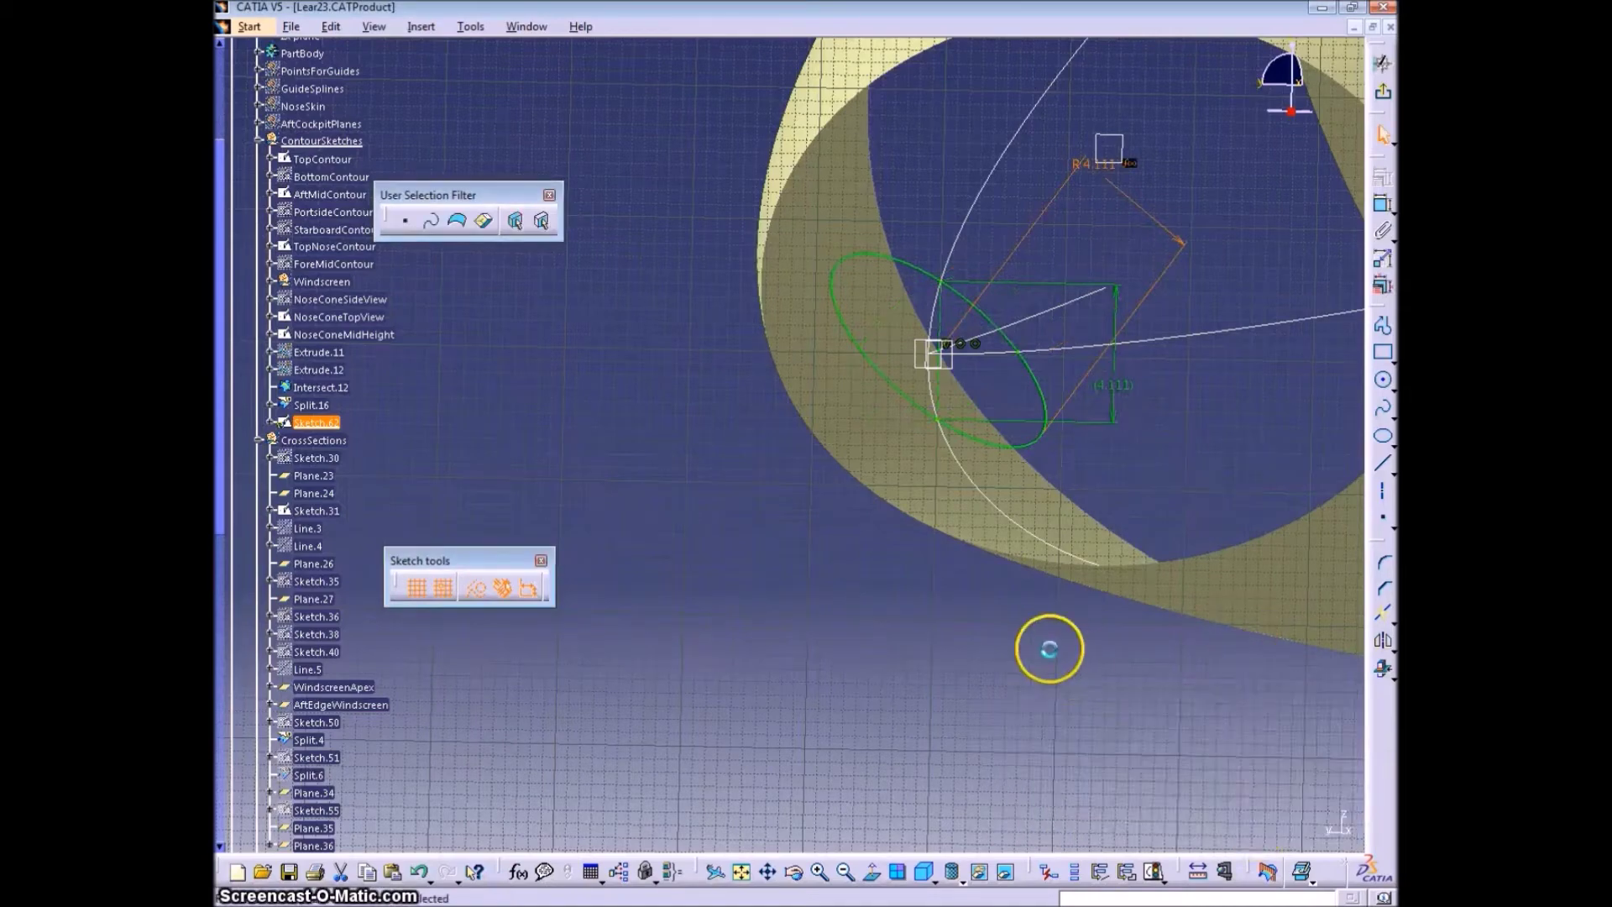
Change the ellipse radius formula to the vertical length divided by 2
{"action": "middle_click_drag", "start_coordinate": [1049, 648], "coordinate": [1159, 445]}
{"action": "double_click", "coordinate": [1308, 139]}
{"action": "left_click", "coordinate": [1184, 728]}
{"action": "type", "text": "/"}
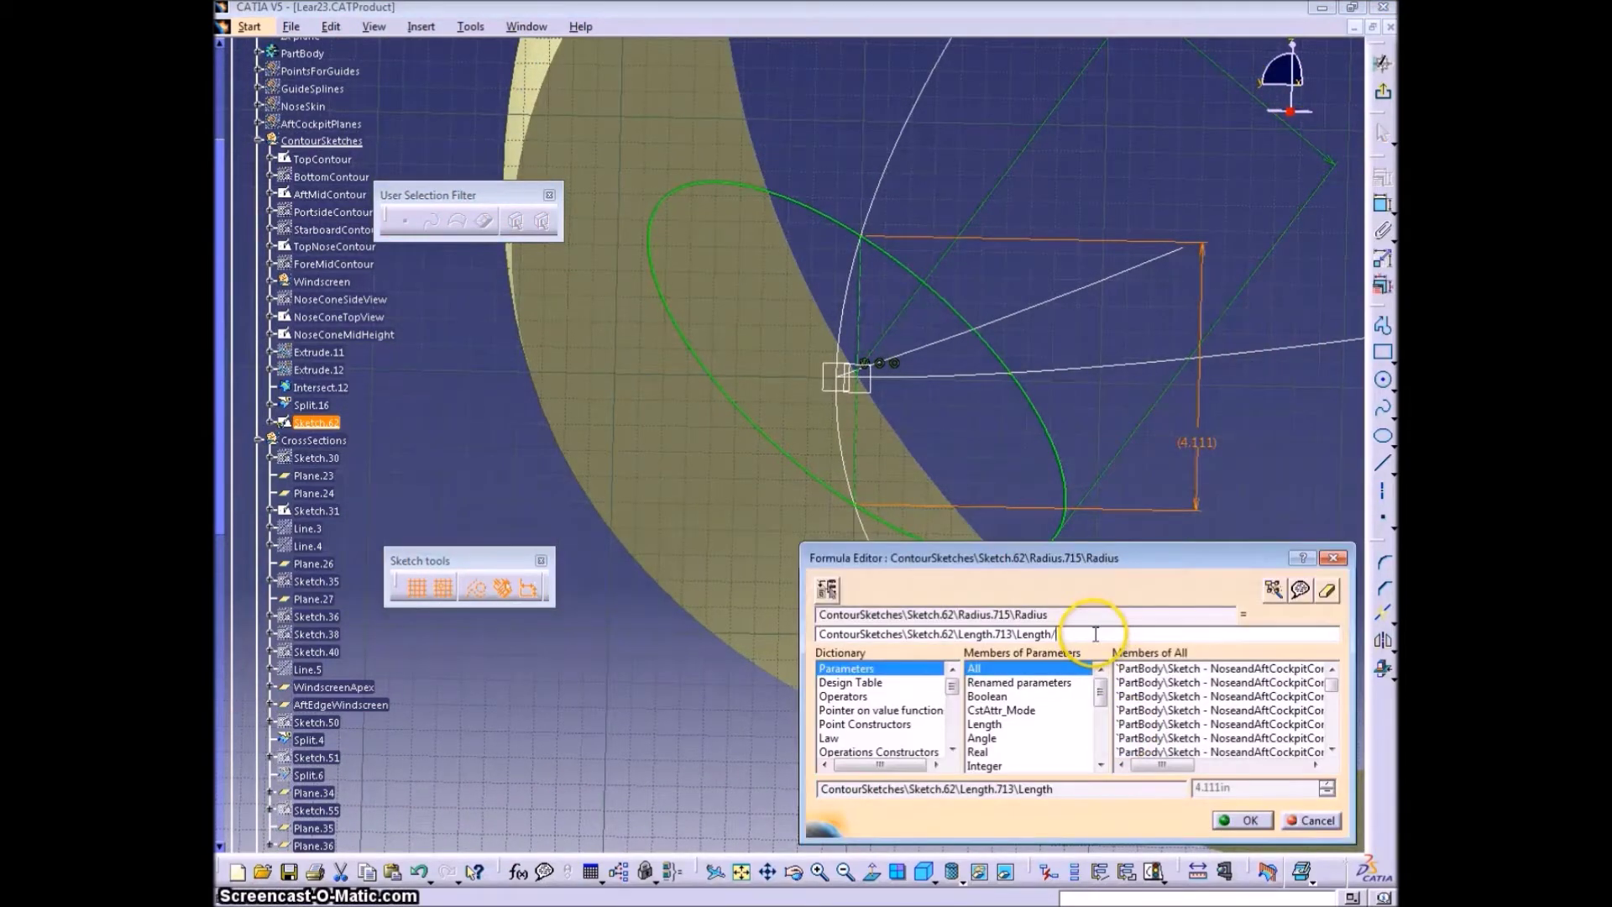
{"action": "type", "text": "2"}
{"action": "left_click", "coordinate": [1243, 820]}
{"action": "left_click", "coordinate": [974, 506]}
{"action": "left_click", "coordinate": [1238, 826]}
View the ellipse face-on and exit the cross-section sketch
{"action": "middle_click_drag", "start_coordinate": [638, 491], "coordinate": [776, 517]}
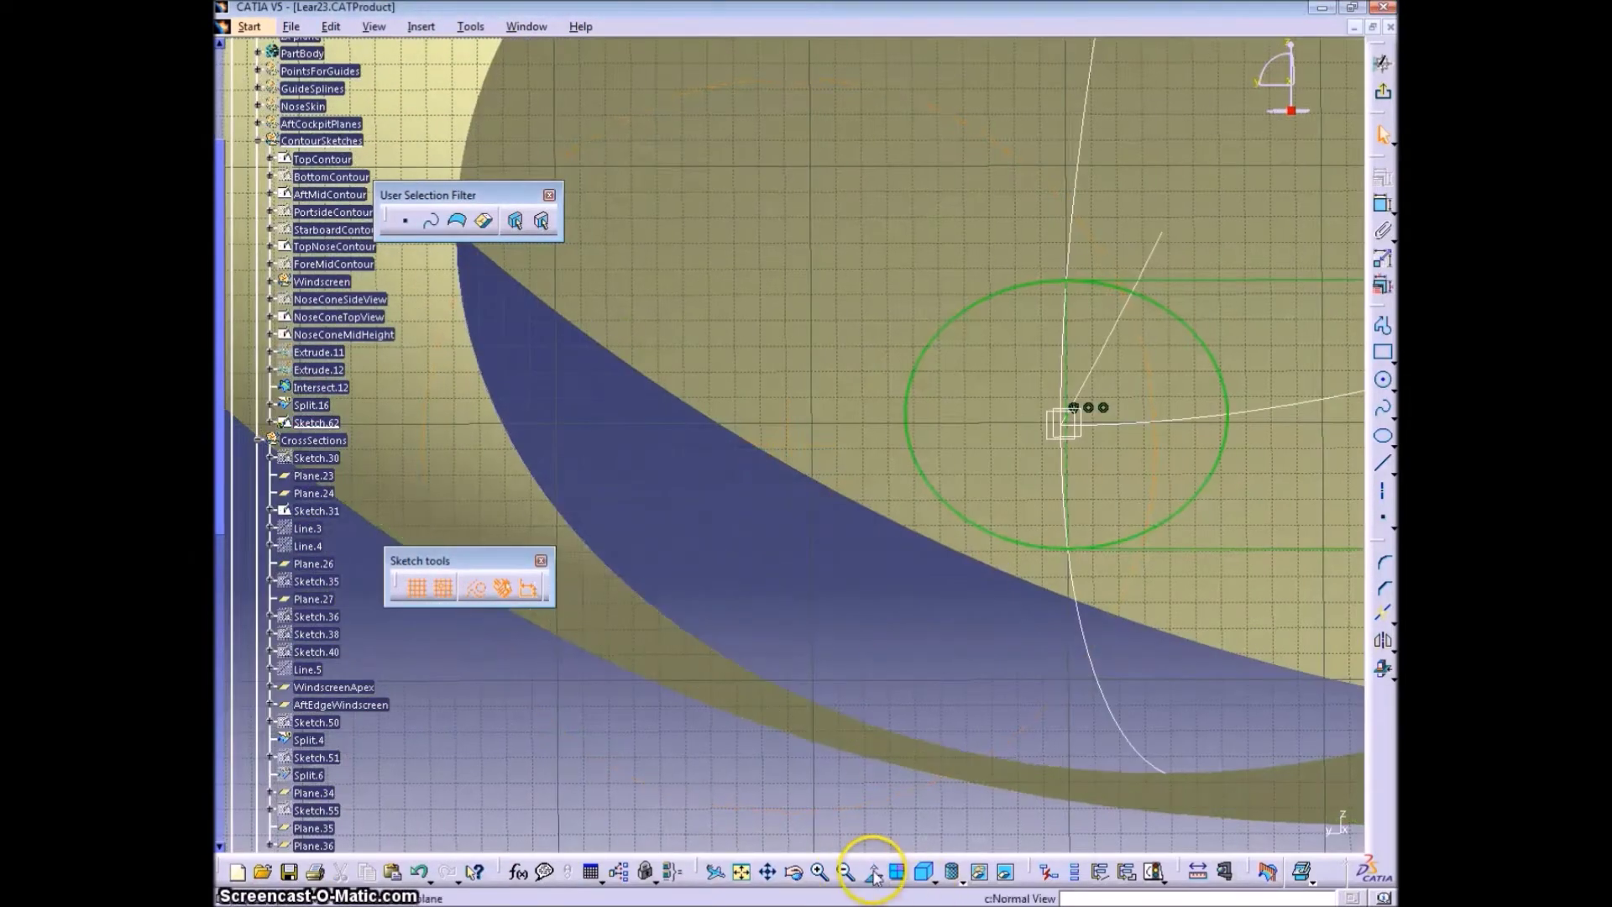
{"action": "left_click", "coordinate": [873, 875]}
{"action": "middle_click_drag", "start_coordinate": [975, 612], "coordinate": [1072, 645]}
{"action": "left_click", "coordinate": [1383, 92]}
{"action": "middle_click_drag", "start_coordinate": [918, 327], "coordinate": [1176, 559]}
{"action": "middle_click_drag", "start_coordinate": [1180, 619], "coordinate": [975, 617]}
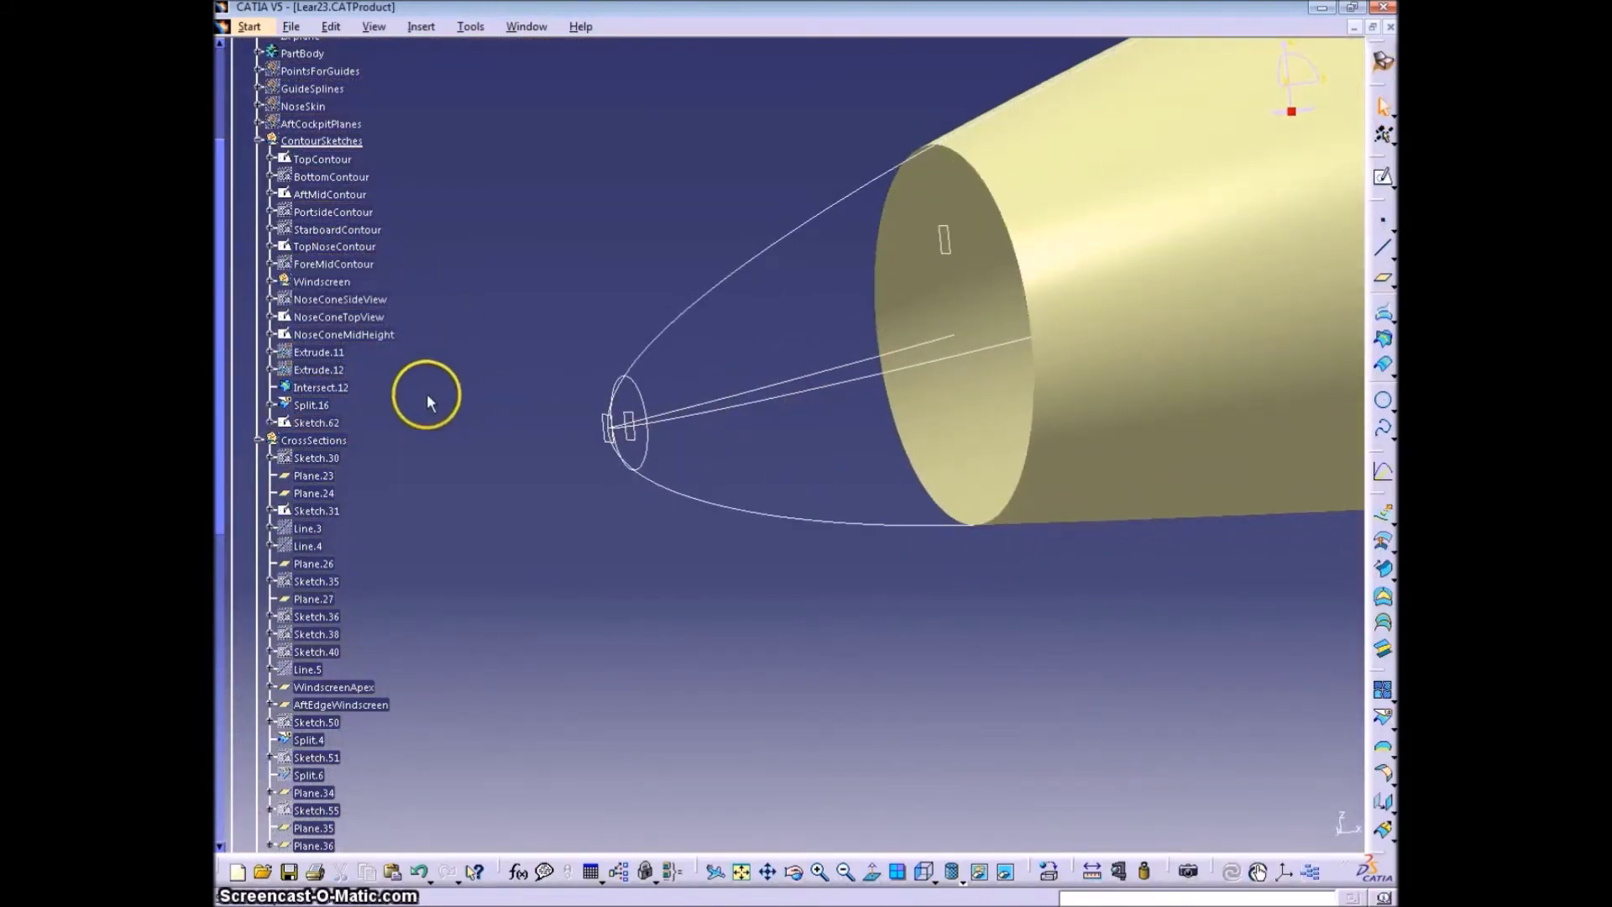
Move the ellipse sketch Sketch.62 from ContourSketches into the CrossSections geometrical set
{"action": "scroll", "coordinate": [369, 345], "scroll_direction": "down", "scroll_amount": 3}
{"action": "left_click", "coordinate": [334, 277]}
{"action": "left_click_drag", "start_coordinate": [327, 260], "coordinate": [315, 277]}
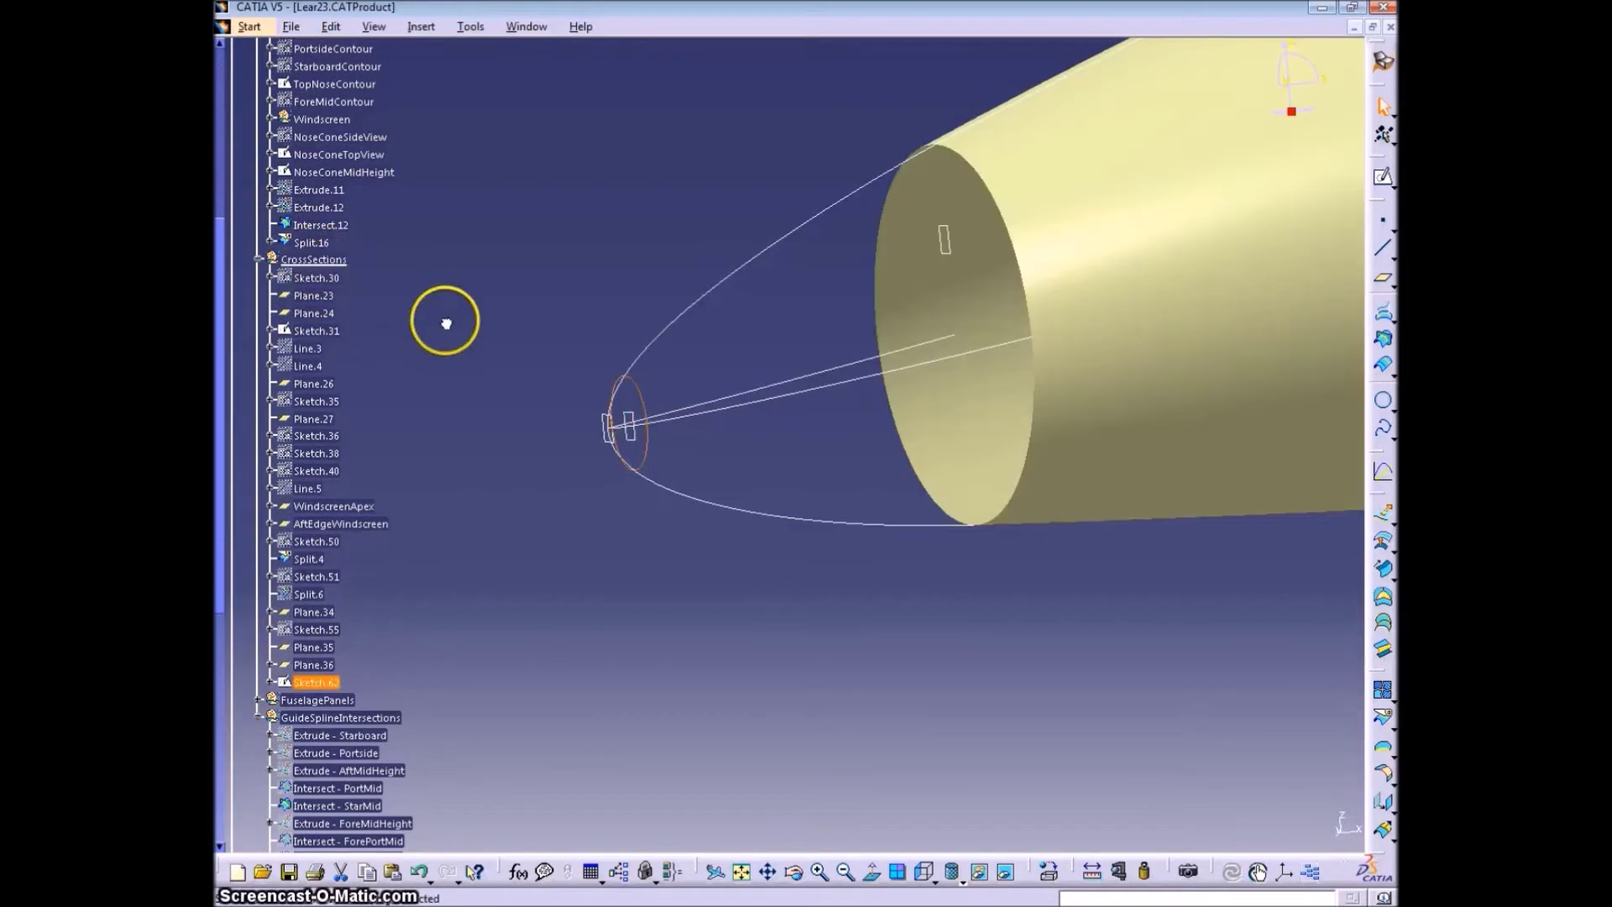
{"action": "right_click", "coordinate": [326, 279]}
{"action": "left_click", "coordinate": [383, 338]}
{"action": "right_click", "coordinate": [315, 280]}
{"action": "left_click", "coordinate": [378, 338]}
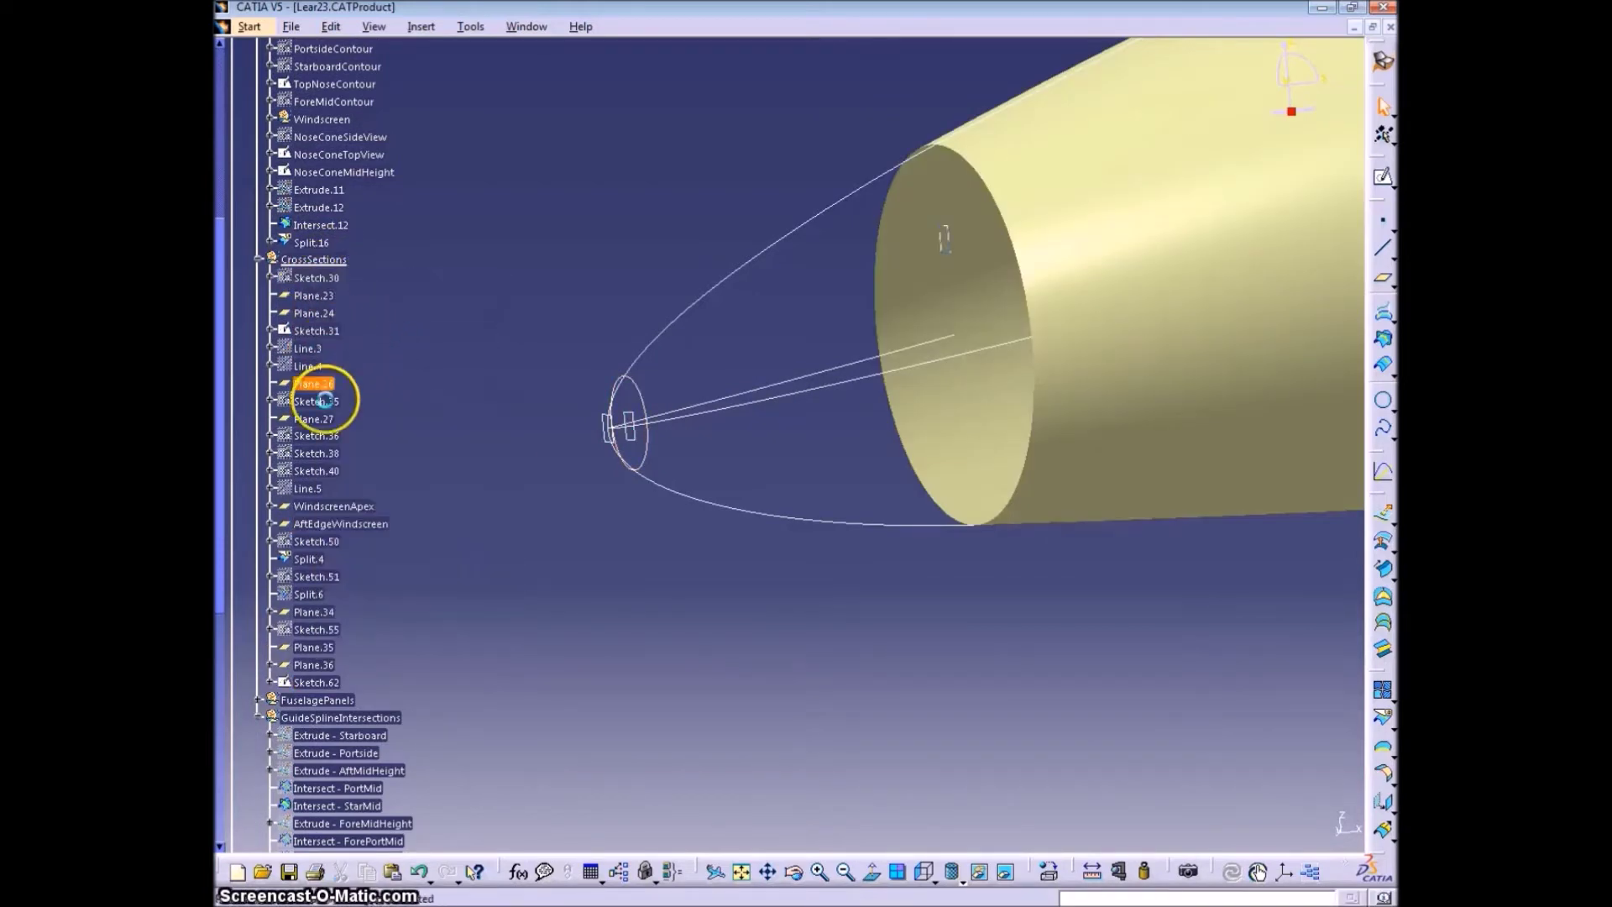
Show Sketch.35 at the open front end of the fuselage and rename it AftNoseCone
{"action": "right_click", "coordinate": [324, 403]}
{"action": "left_click", "coordinate": [366, 462]}
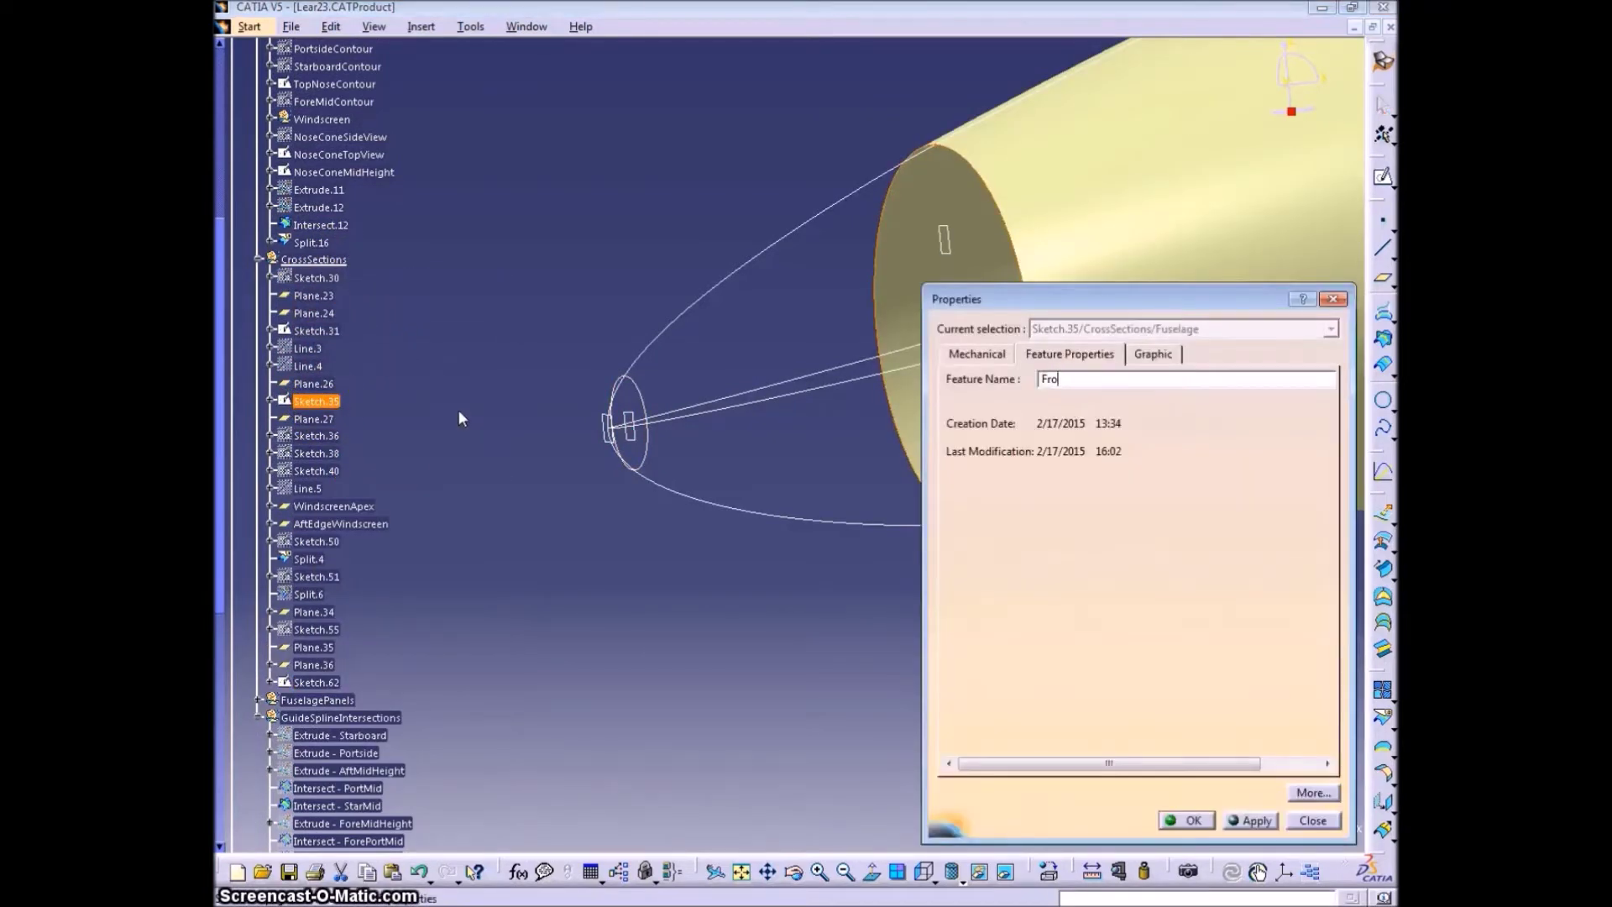
{"action": "type", "text": "FrontNo"}
{"action": "key", "text": "BackSpace"}
{"action": "key", "text": "BackSpace"}
{"action": "key", "text": "BackSpace"}
{"action": "key", "text": "BackSpace"}
{"action": "key", "text": "BackSpace"}
{"action": "key", "text": "BackSpace"}
{"action": "key", "text": "BackSpace"}
{"action": "type", "text": "AftNoseCone"}
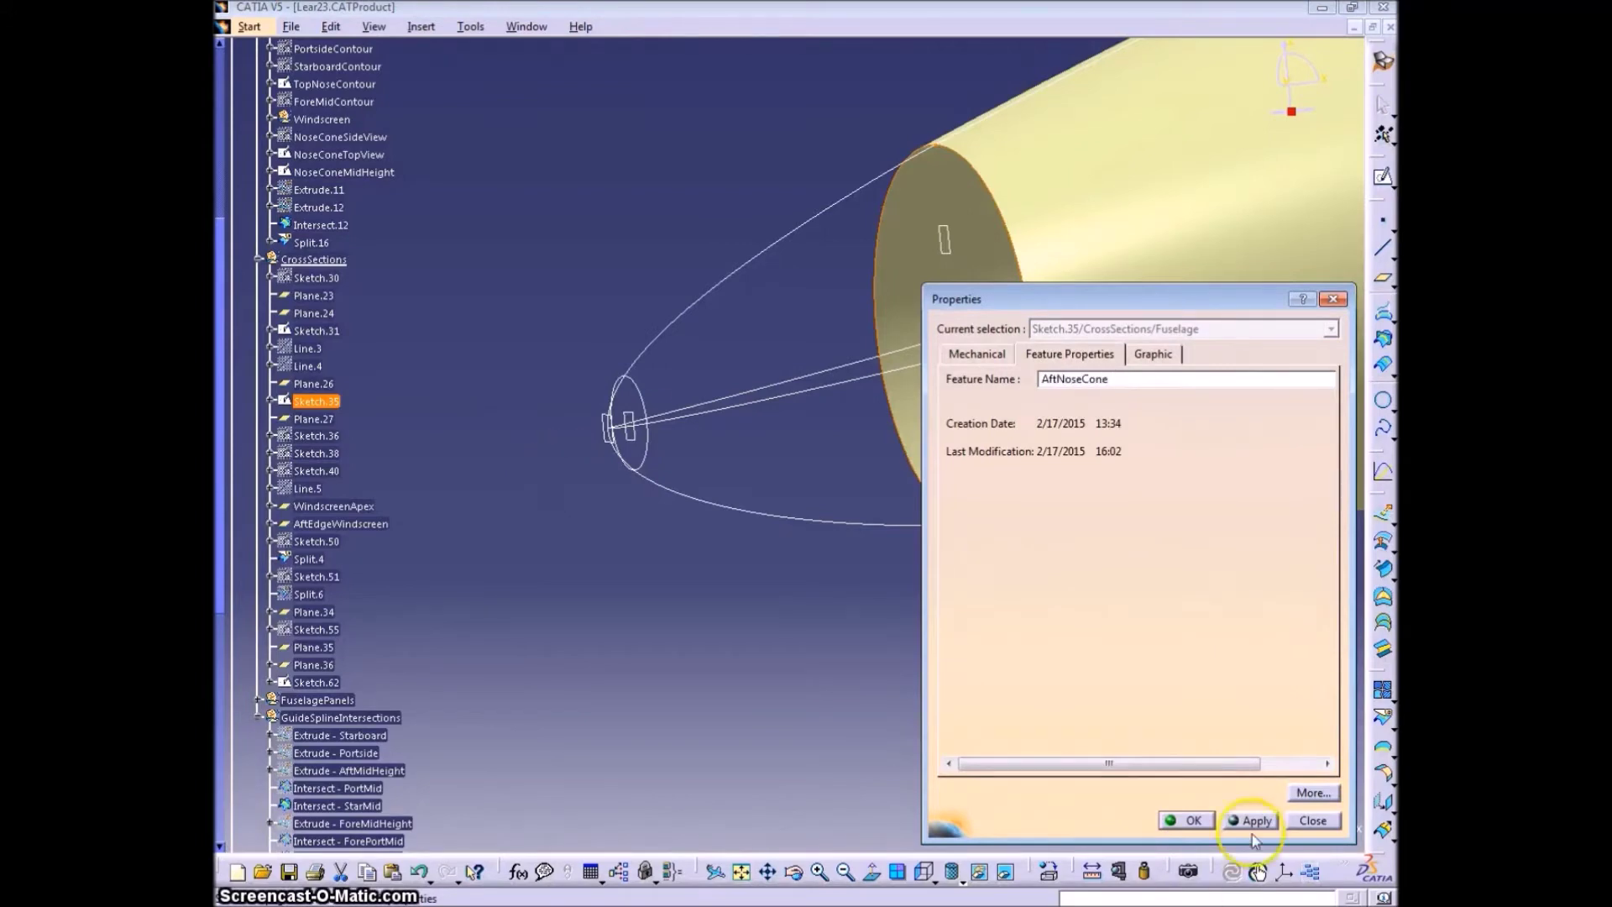
{"action": "left_click", "coordinate": [1192, 821]}
Rename the ellipse sketch near the nose tip as ForeNoseCone
{"action": "left_click", "coordinate": [641, 398]}
{"action": "key", "text": "alt+Return"}
{"action": "type", "text": "ForeNoseCone"}
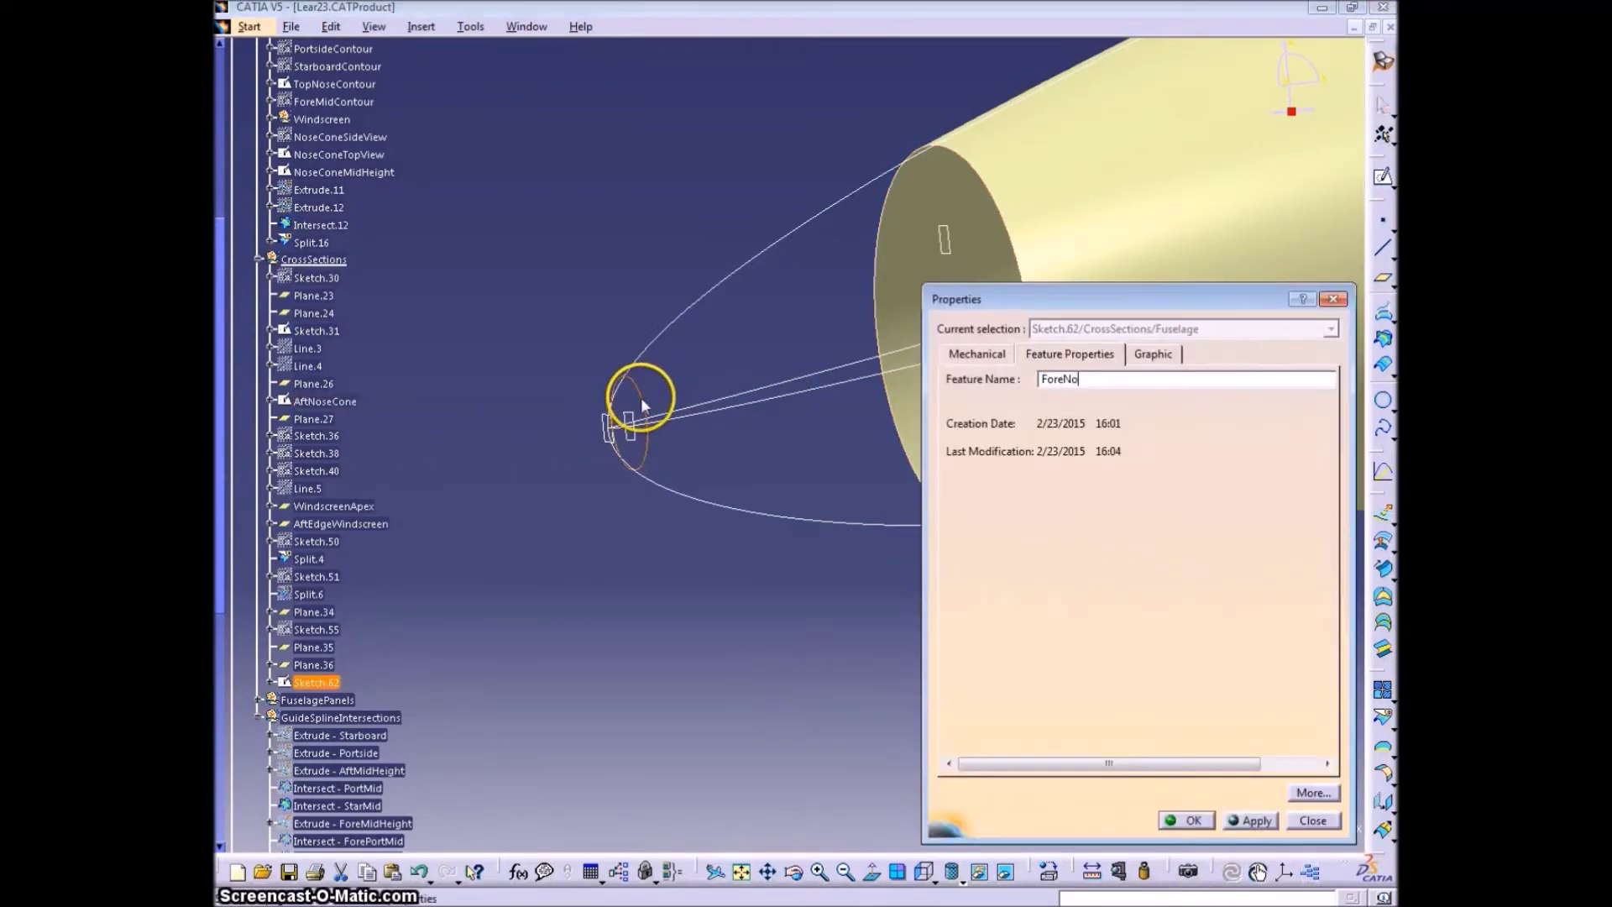
{"action": "key", "text": "Return"}
Create a multi-sections surface with AftNoseCone and ForeNoseCone as its sections and preview it
{"action": "middle_click_drag", "start_coordinate": [768, 460], "coordinate": [768, 408]}
{"action": "left_click", "coordinate": [768, 403]}
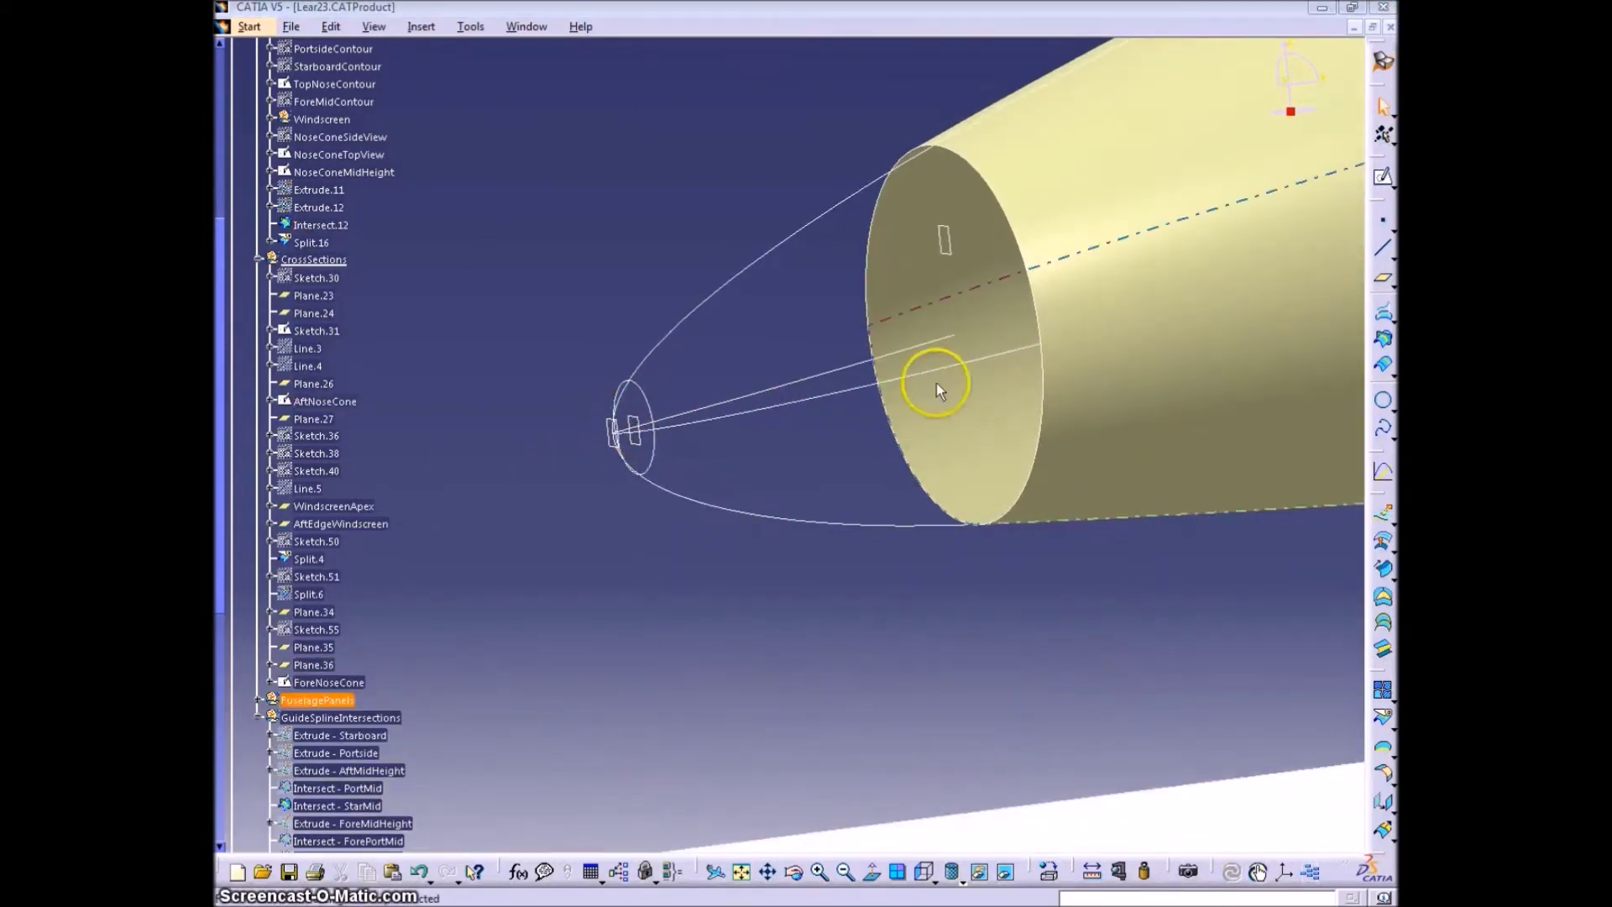
{"action": "left_click", "coordinate": [993, 389]}
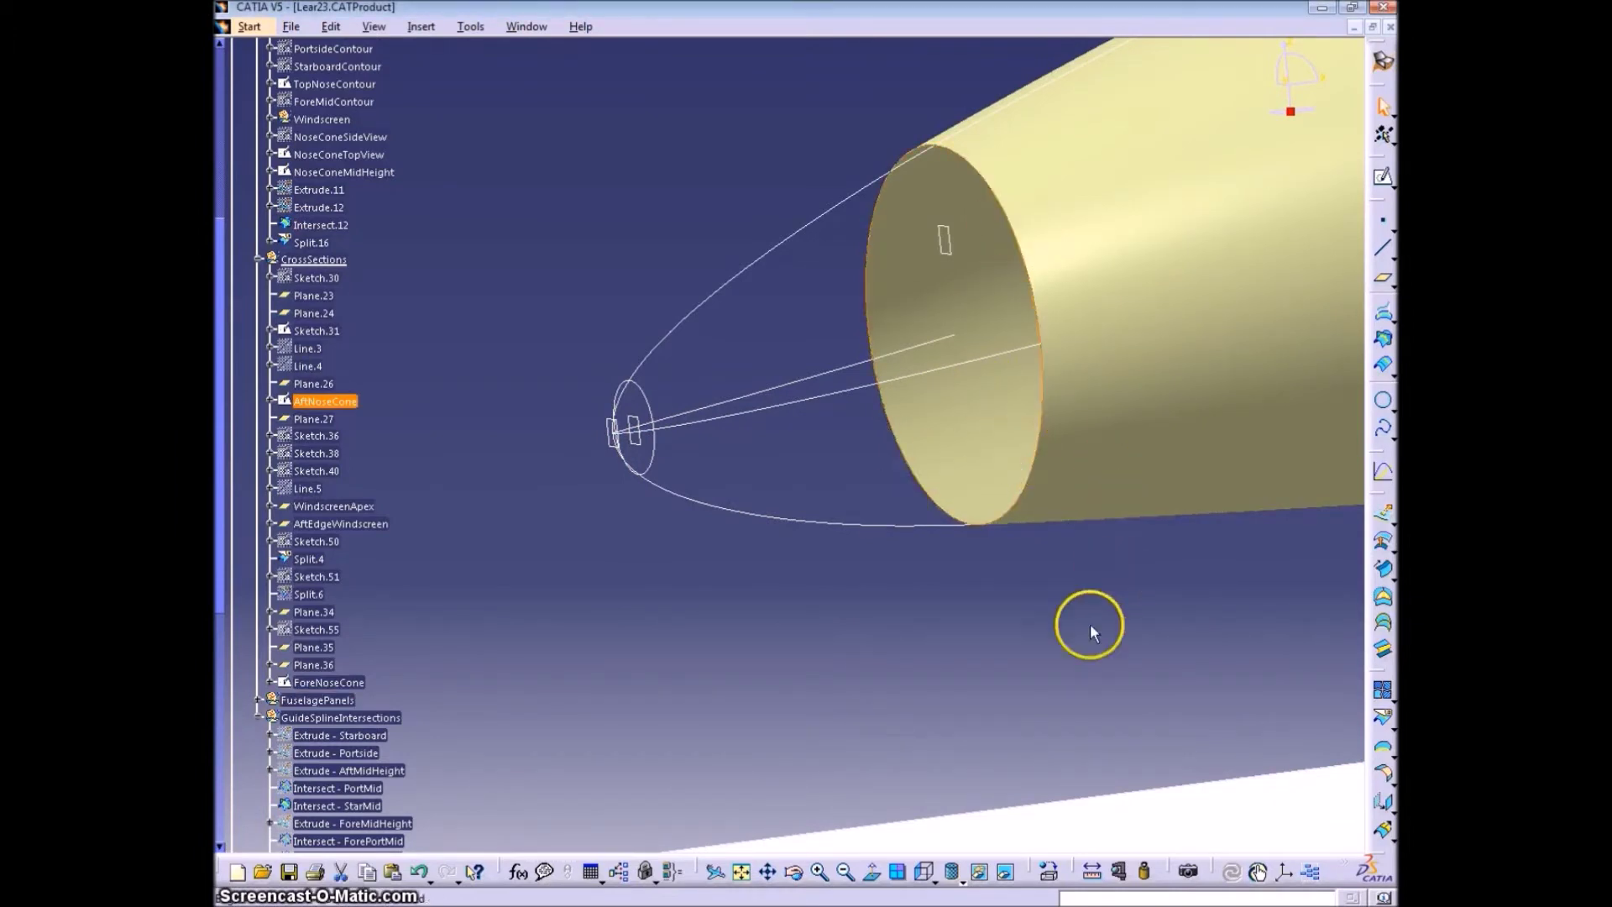
{"action": "left_click", "coordinate": [1357, 600]}
{"action": "left_click", "coordinate": [1383, 626]}
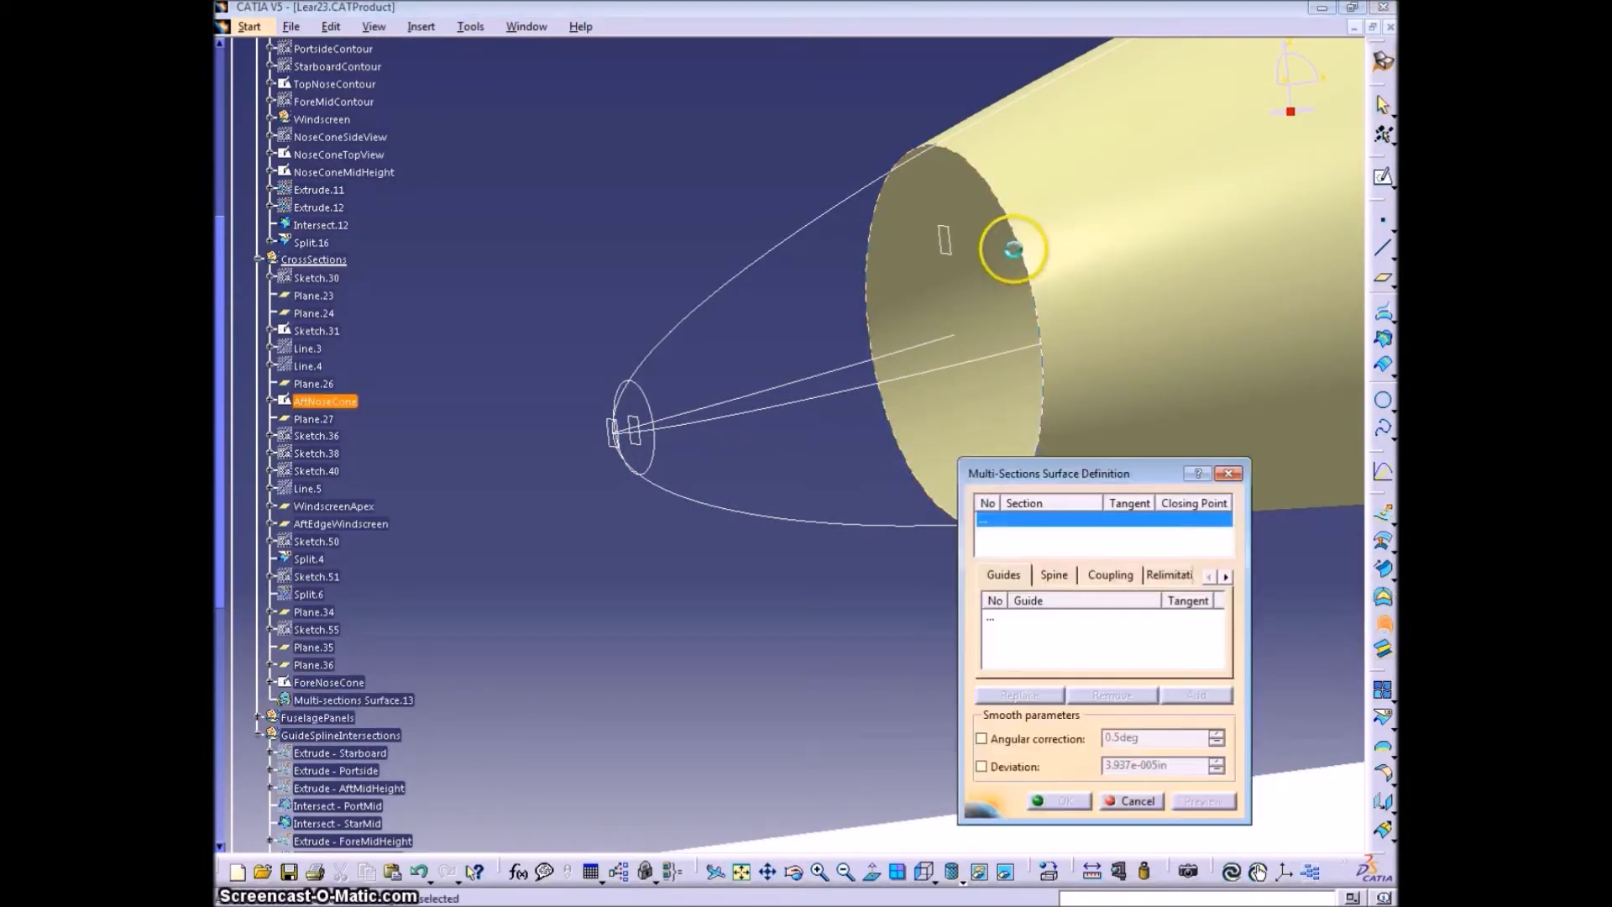
{"action": "left_click", "coordinate": [650, 407]}
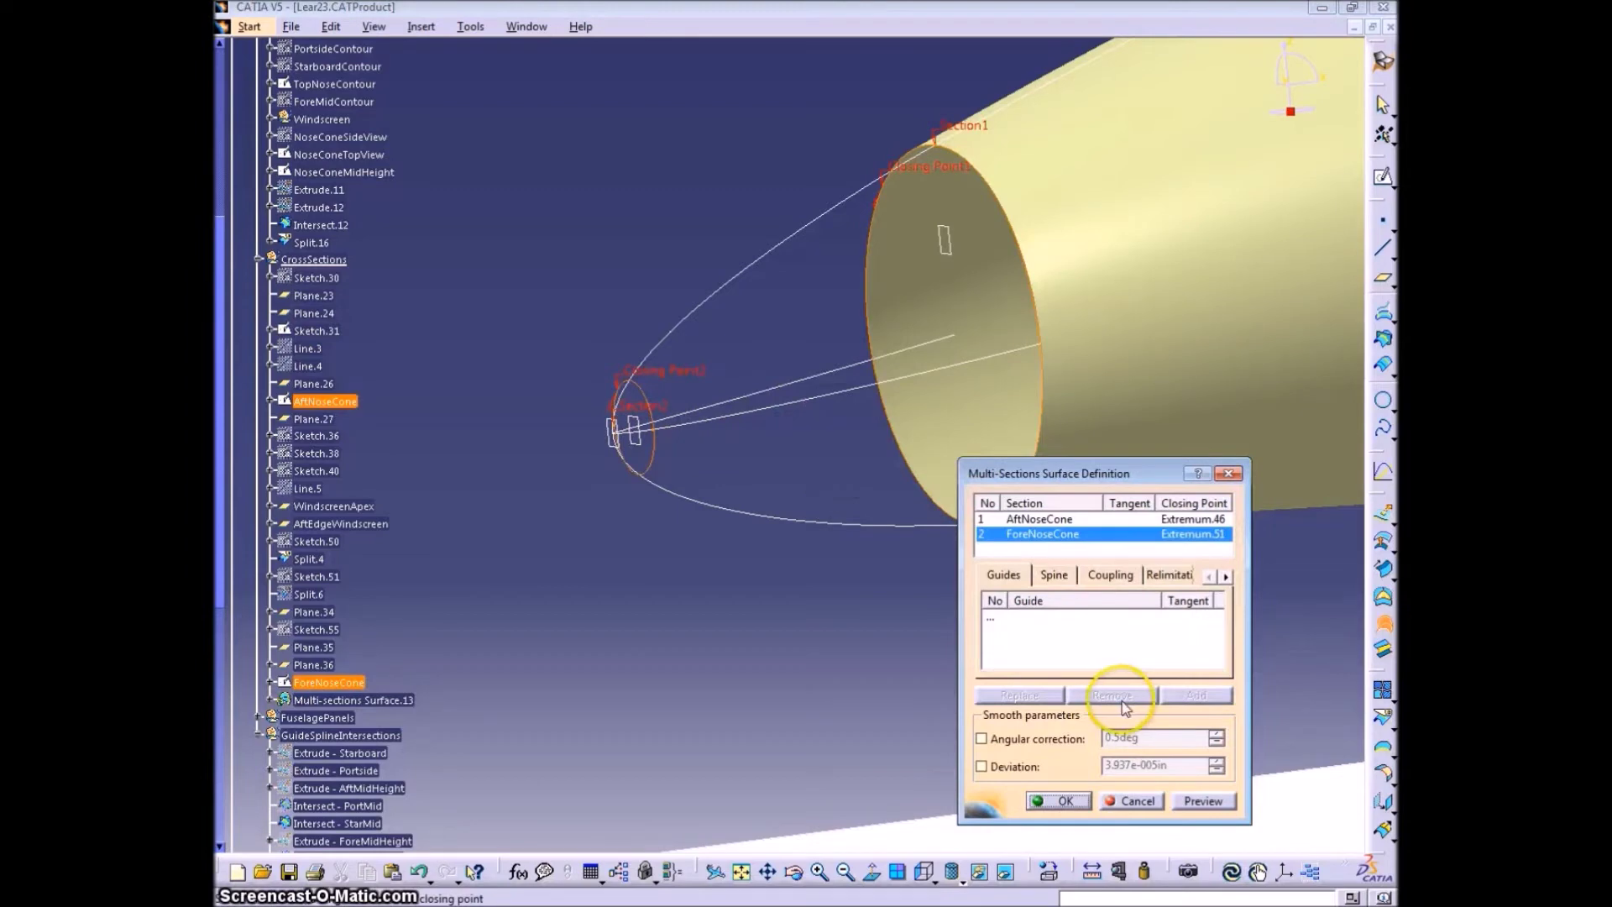
{"action": "left_click", "coordinate": [1213, 802]}
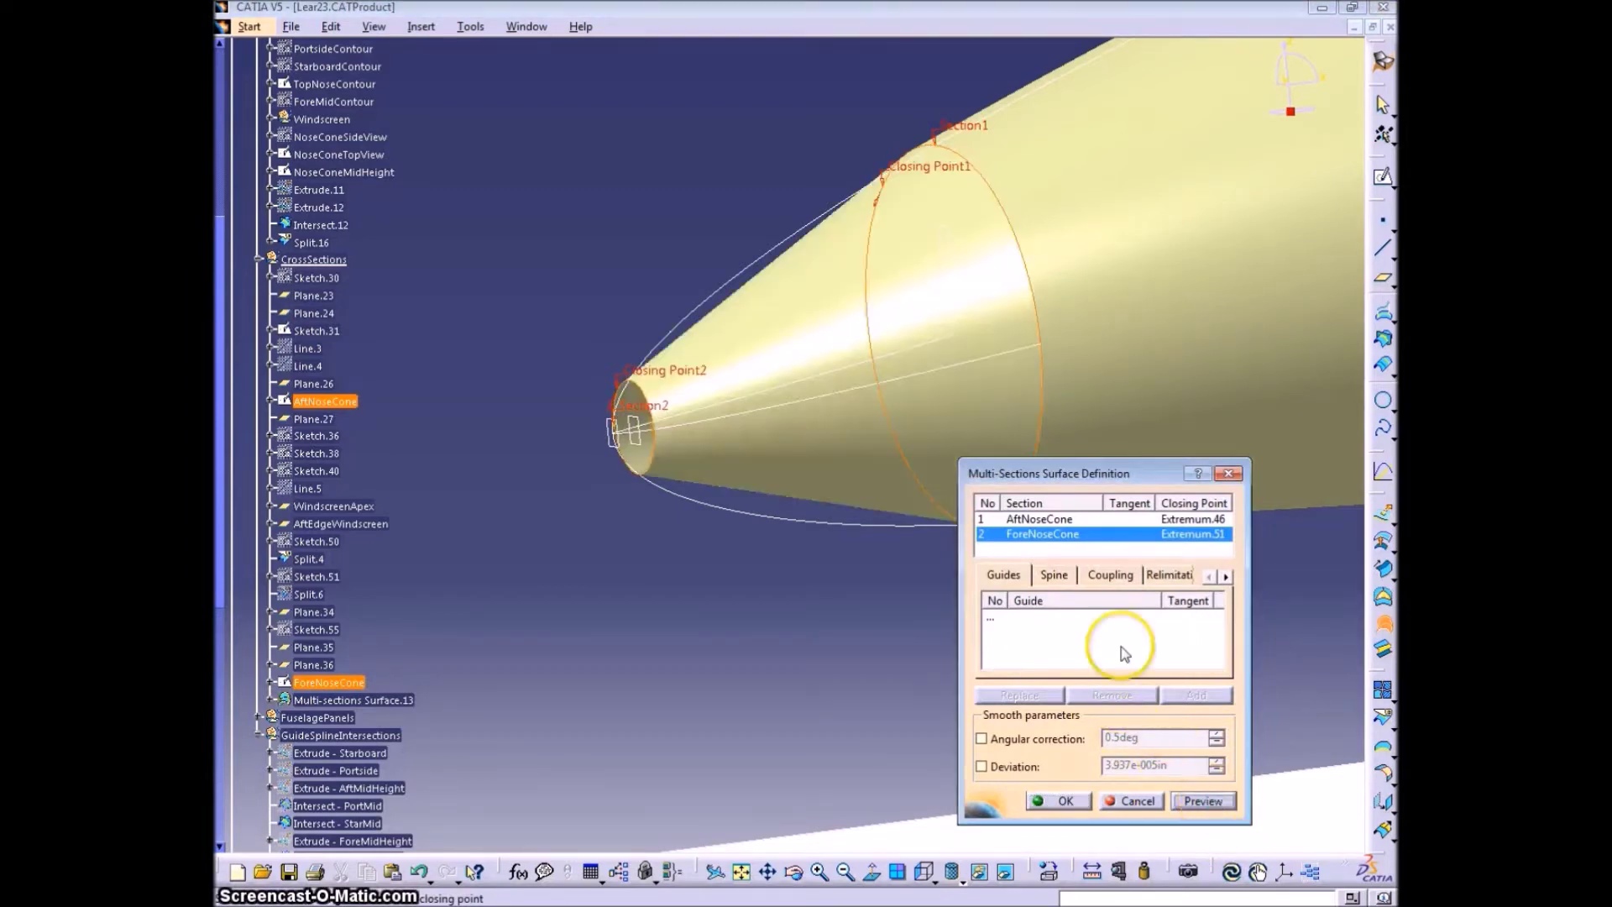
Make the surface tangent to the adjoining nose panel at the AftNoseCone section and preview it
{"action": "left_click", "coordinate": [1130, 518]}
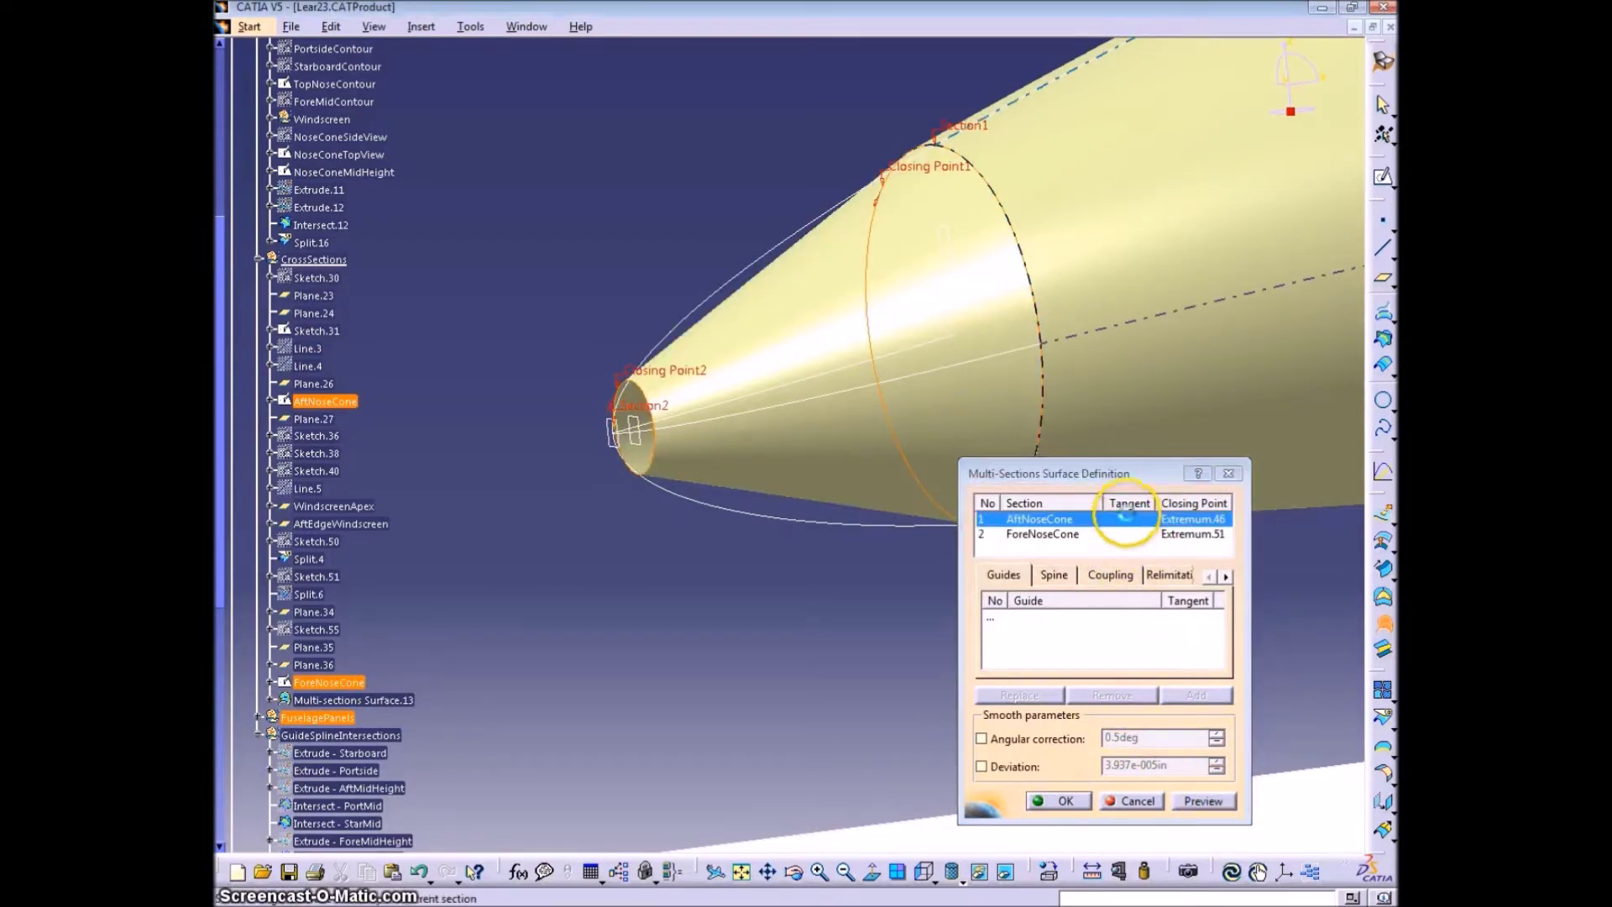
{"action": "left_click", "coordinate": [1073, 244]}
{"action": "left_click", "coordinate": [1175, 802]}
{"action": "left_click", "coordinate": [1202, 802]}
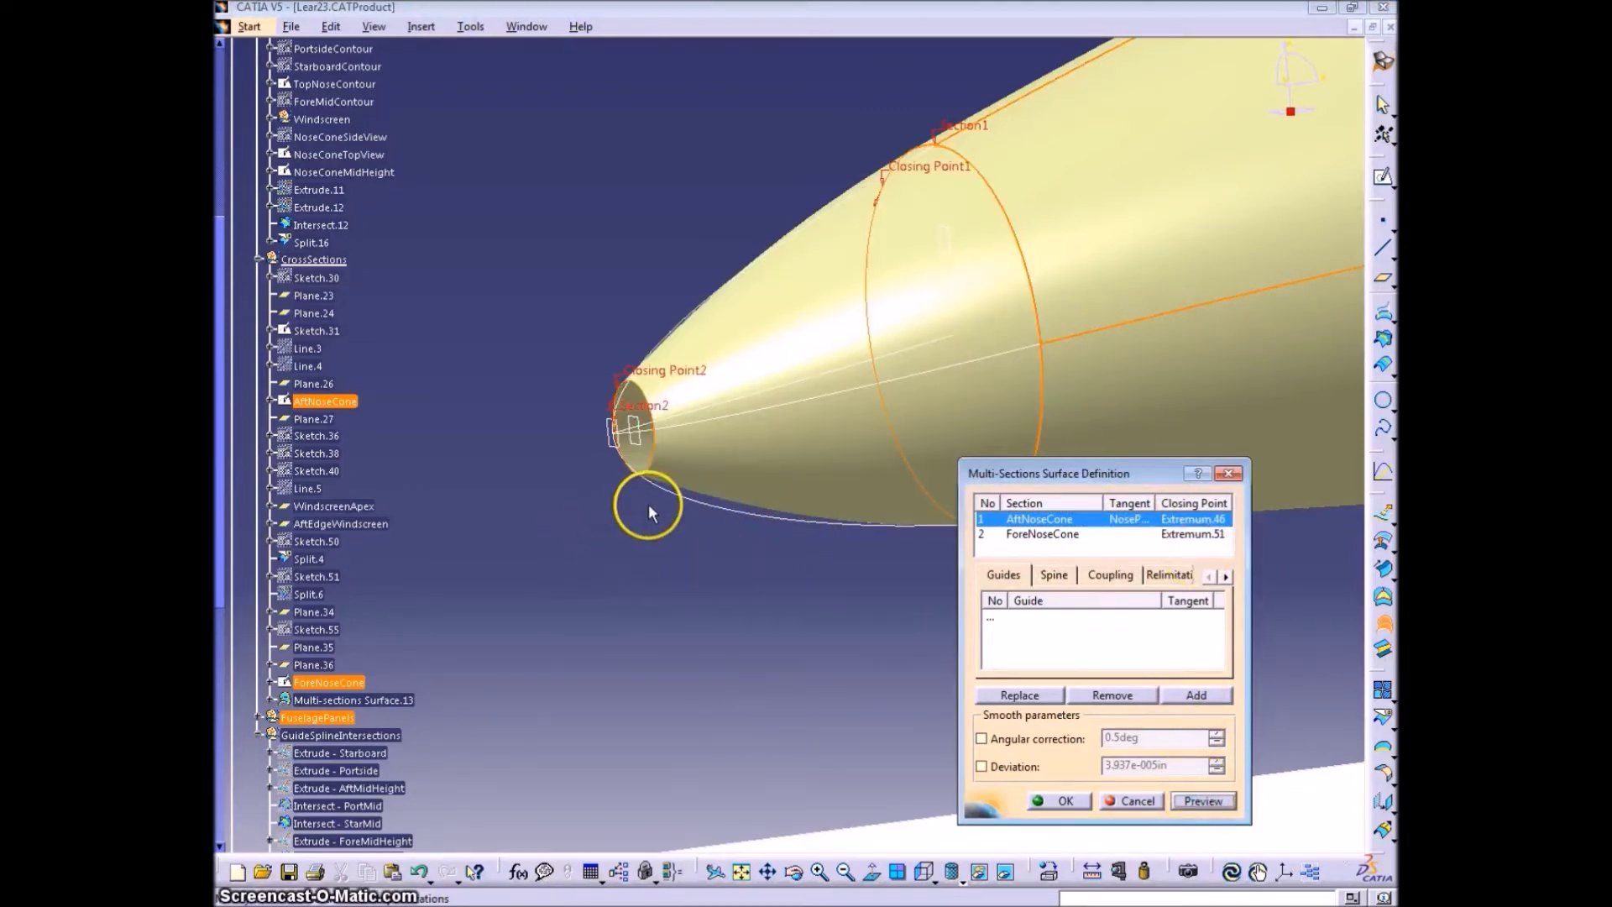
Add the upper and lower nose curves, Split.16 and Split.17, as guides of the multi-sections surface and preview it
{"action": "middle_click_drag", "start_coordinate": [649, 506], "coordinate": [649, 393]}
{"action": "left_click", "coordinate": [1017, 617]}
{"action": "left_click", "coordinate": [691, 197]}
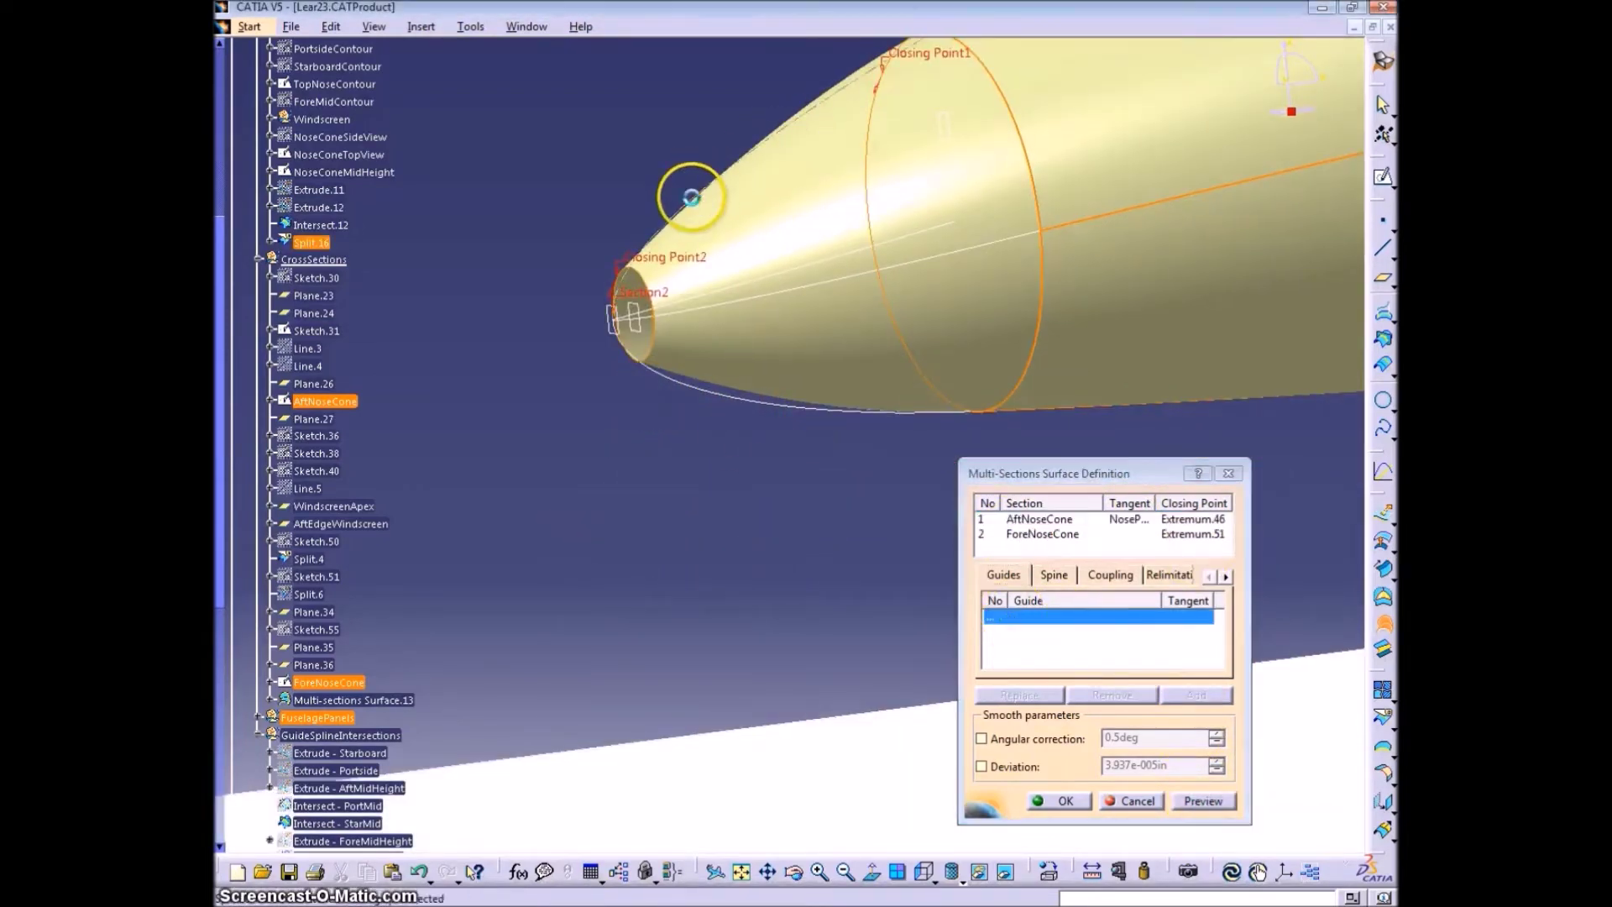
{"action": "left_click", "coordinate": [691, 197]}
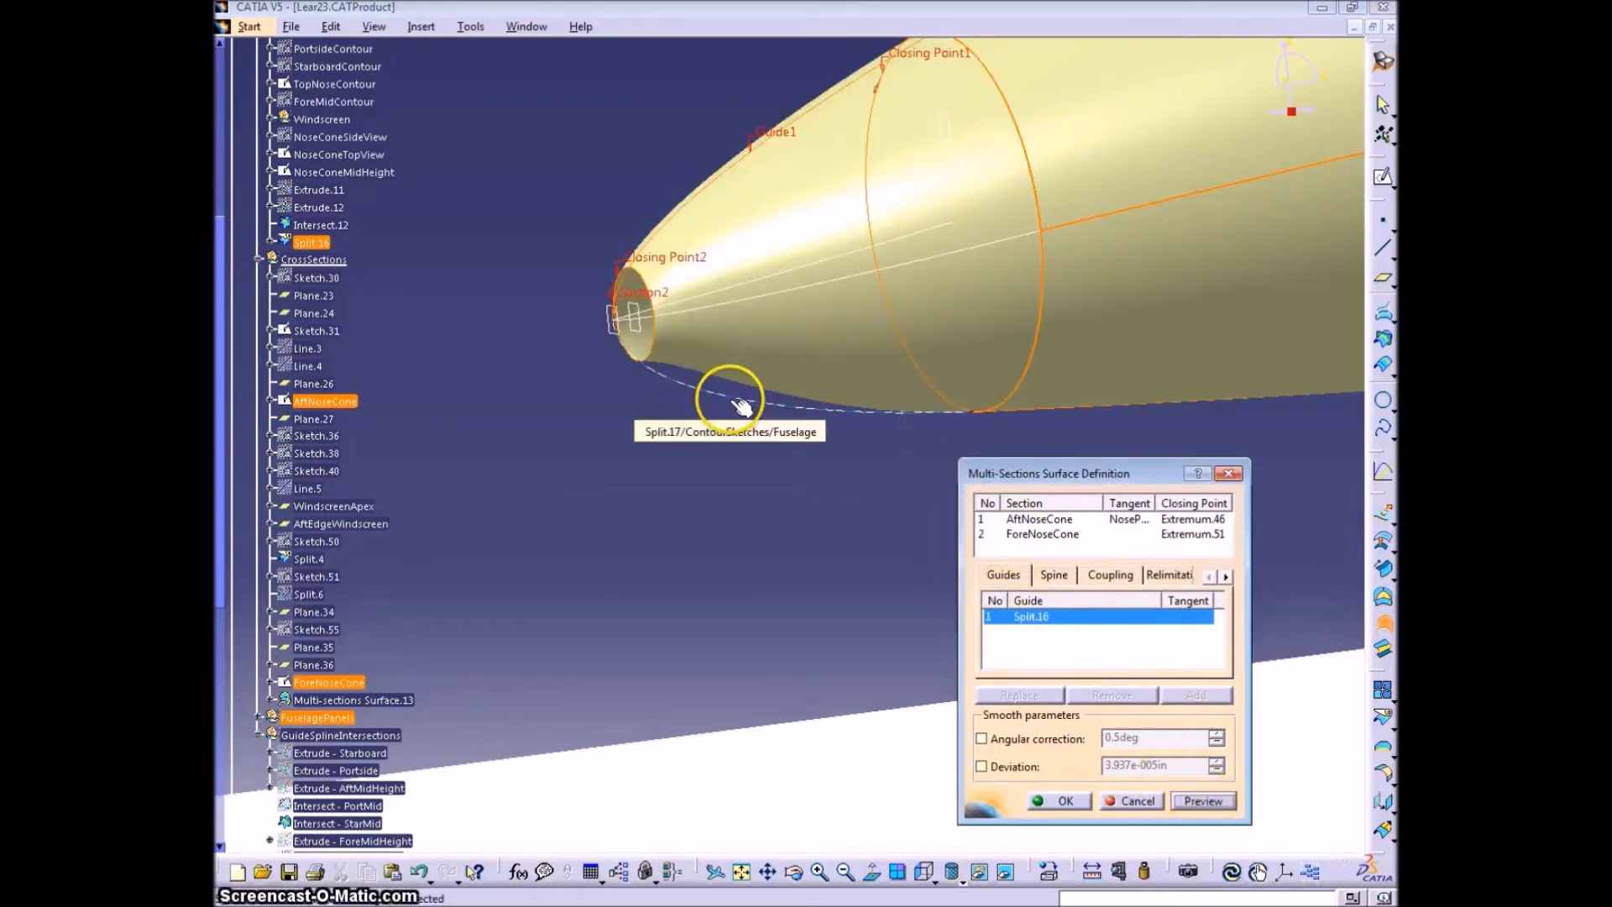
{"action": "left_click", "coordinate": [730, 402]}
{"action": "left_click", "coordinate": [1202, 801]}
Try to add the side curve Intersect.12 as a third guide of the surface, and remove it from the guides
{"action": "middle_click_drag", "start_coordinate": [794, 479], "coordinate": [880, 585]}
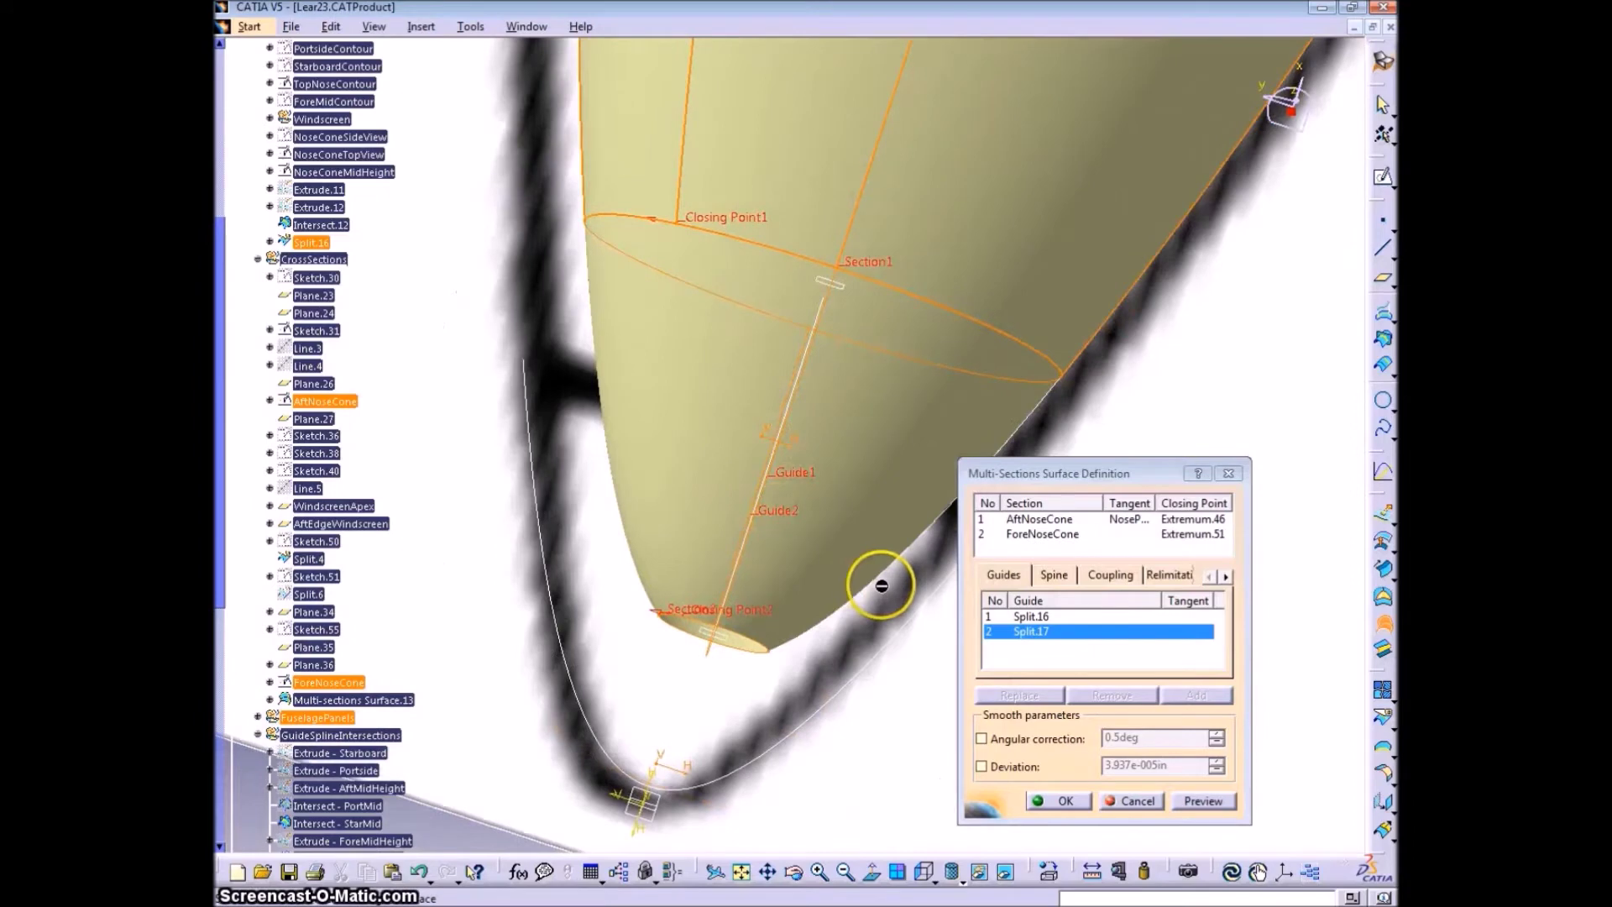
{"action": "left_click", "coordinate": [884, 583]}
{"action": "left_click", "coordinate": [1190, 803]}
{"action": "left_click", "coordinate": [1197, 803]}
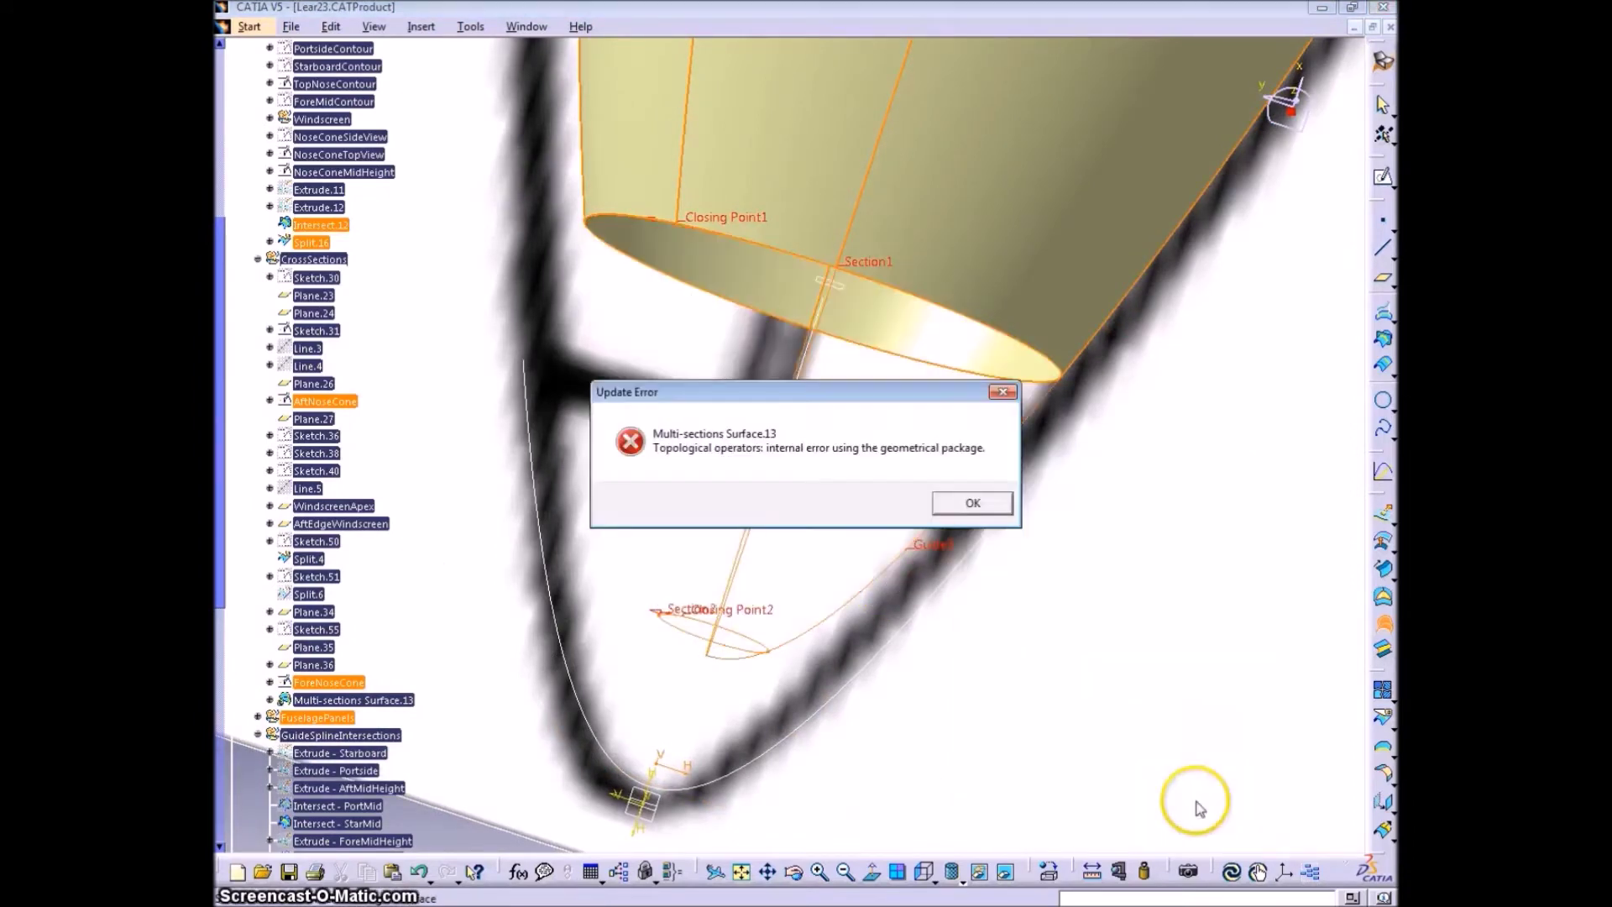
{"action": "left_click", "coordinate": [973, 504]}
{"action": "middle_click_drag", "start_coordinate": [840, 617], "coordinate": [806, 538]}
{"action": "left_click", "coordinate": [1063, 646]}
{"action": "left_click", "coordinate": [1112, 695]}
Complete the two-guide multi-sections surface and compare its outline with the nose curves and blueprint from the top view
{"action": "left_click", "coordinate": [1062, 800]}
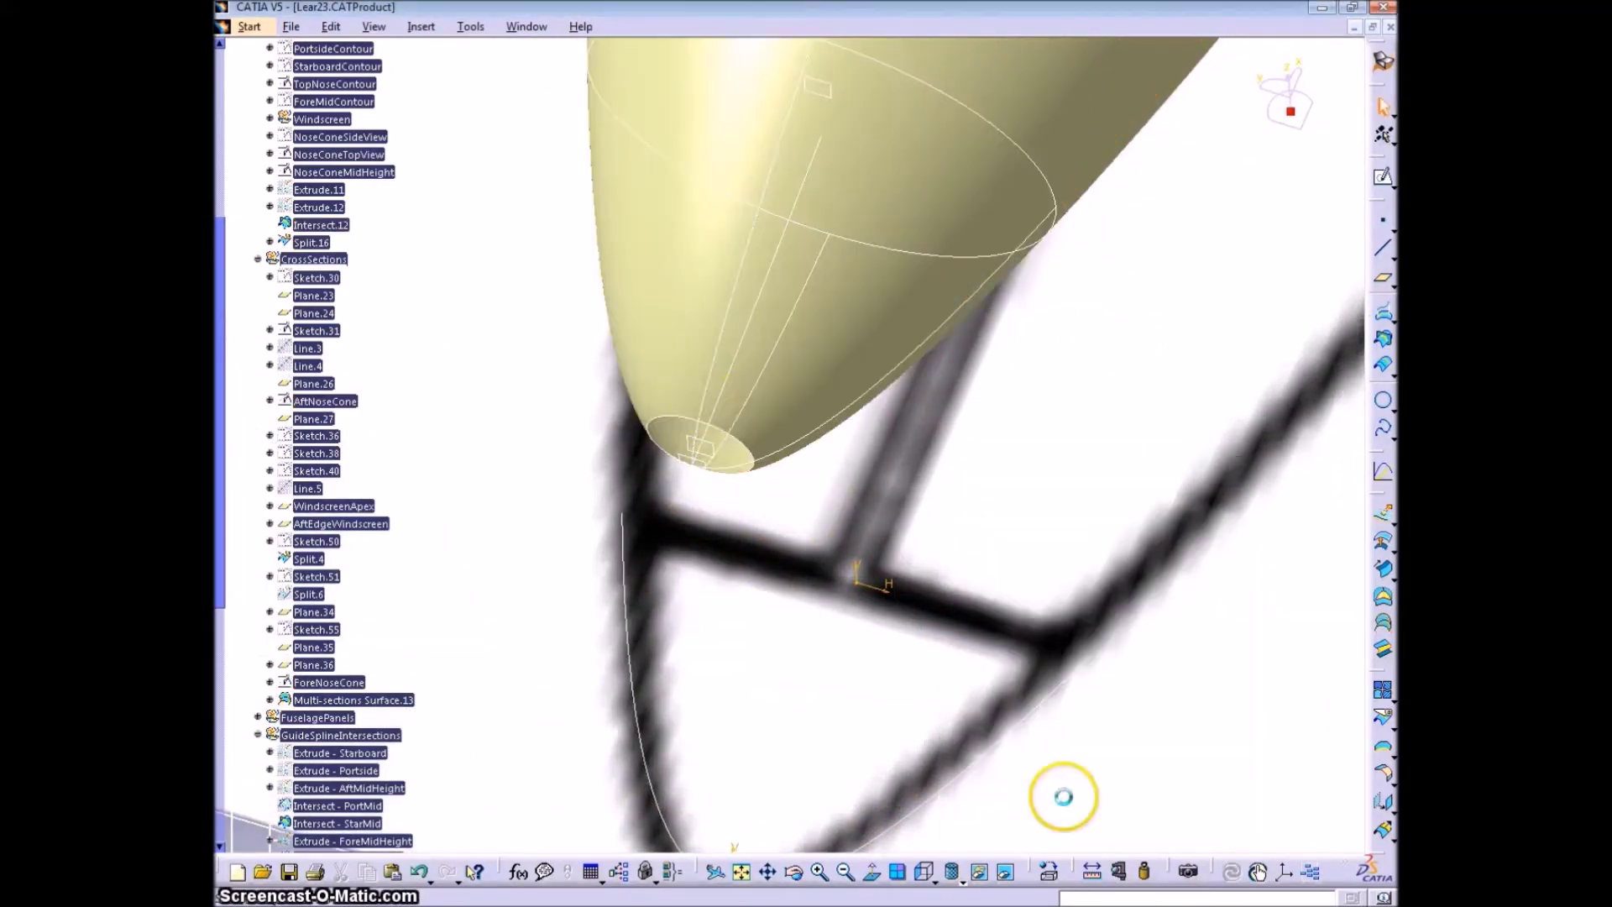
{"action": "mouse_move", "coordinate": [720, 464]}
{"action": "middle_mouse_down"}
{"action": "mouse_move", "coordinate": [884, 597]}
{"action": "mouse_move", "coordinate": [788, 641]}
{"action": "mouse_move", "coordinate": [947, 835]}
{"action": "middle_mouse_up"}
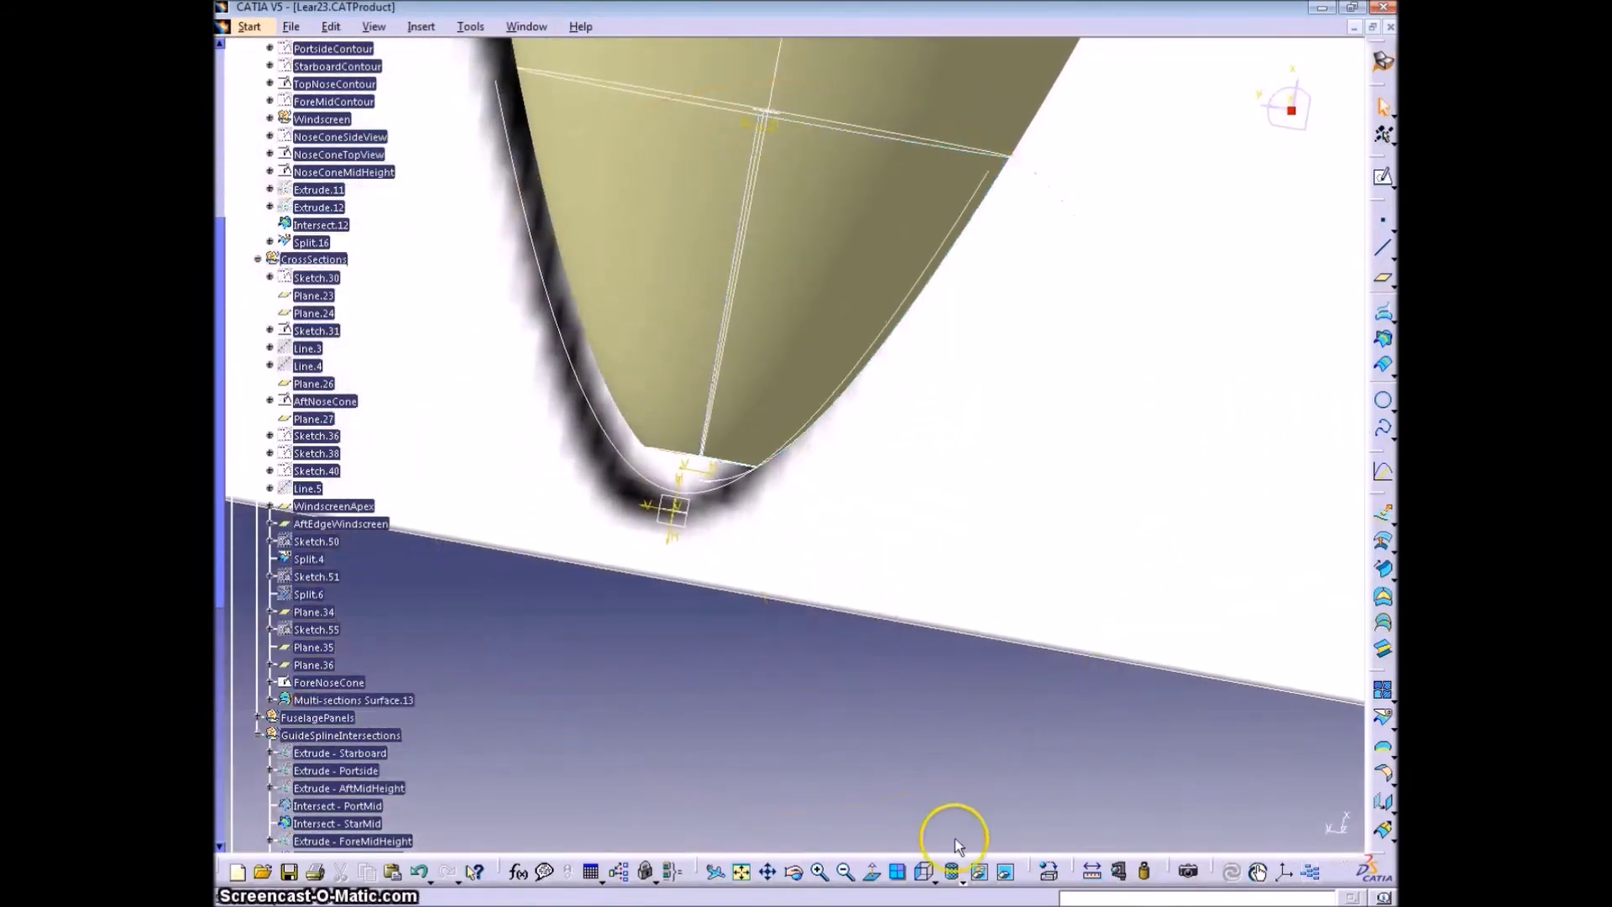
{"action": "left_click", "coordinate": [953, 873]}
{"action": "left_click", "coordinate": [951, 846]}
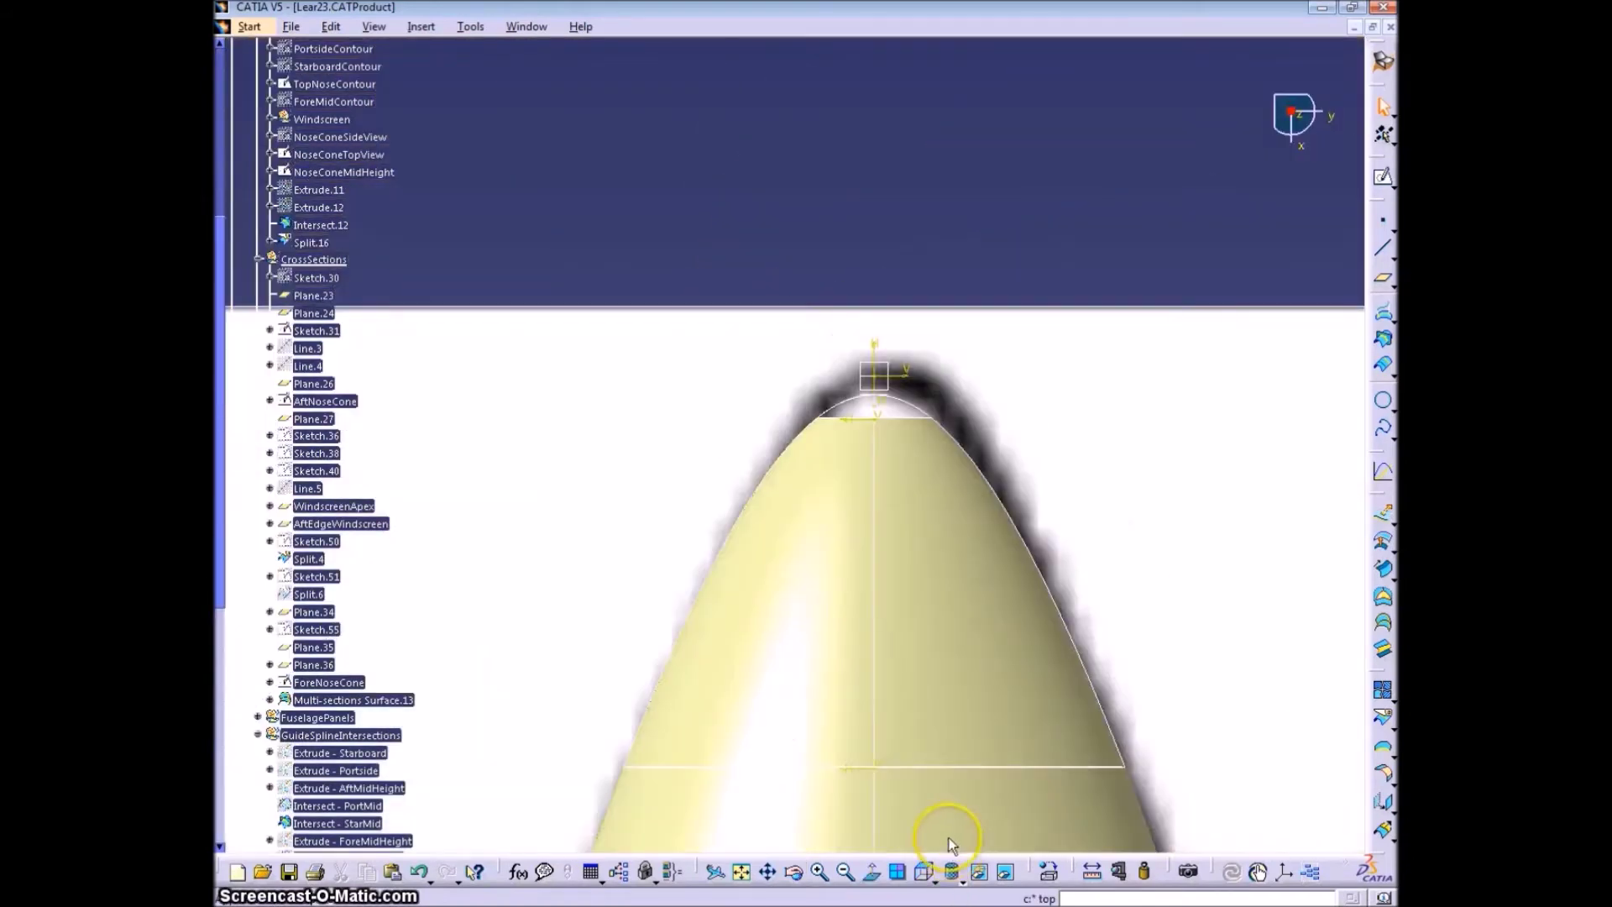
{"action": "middle_click_drag", "start_coordinate": [782, 655], "coordinate": [841, 382]}
{"action": "double_click", "coordinate": [937, 435]}
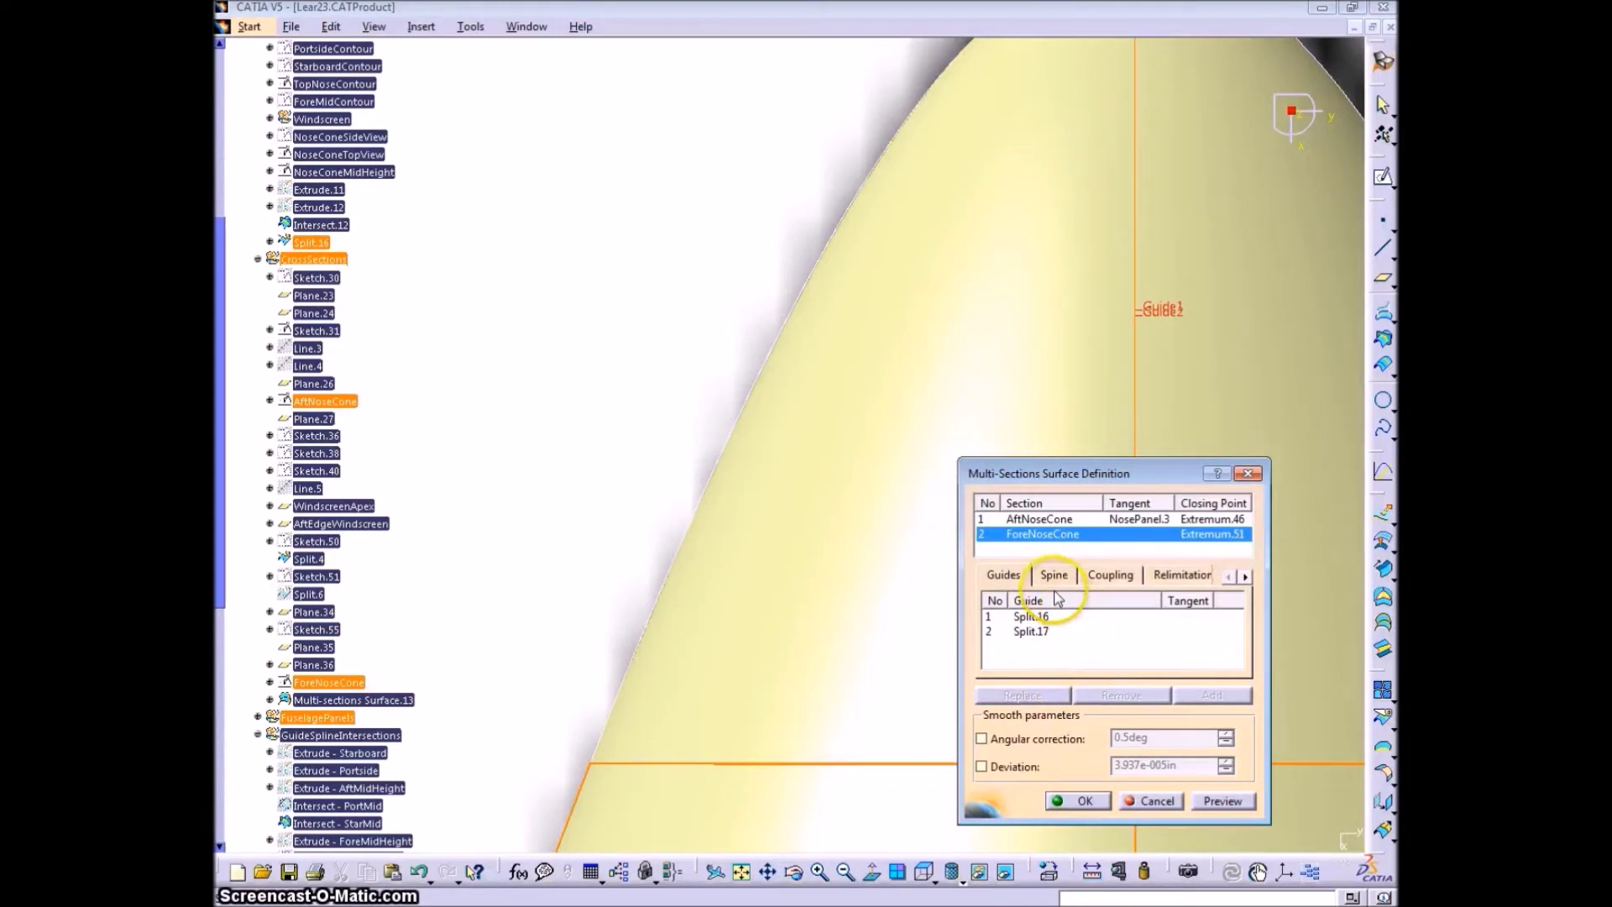
{"action": "middle_click_drag", "start_coordinate": [864, 399], "coordinate": [850, 538]}
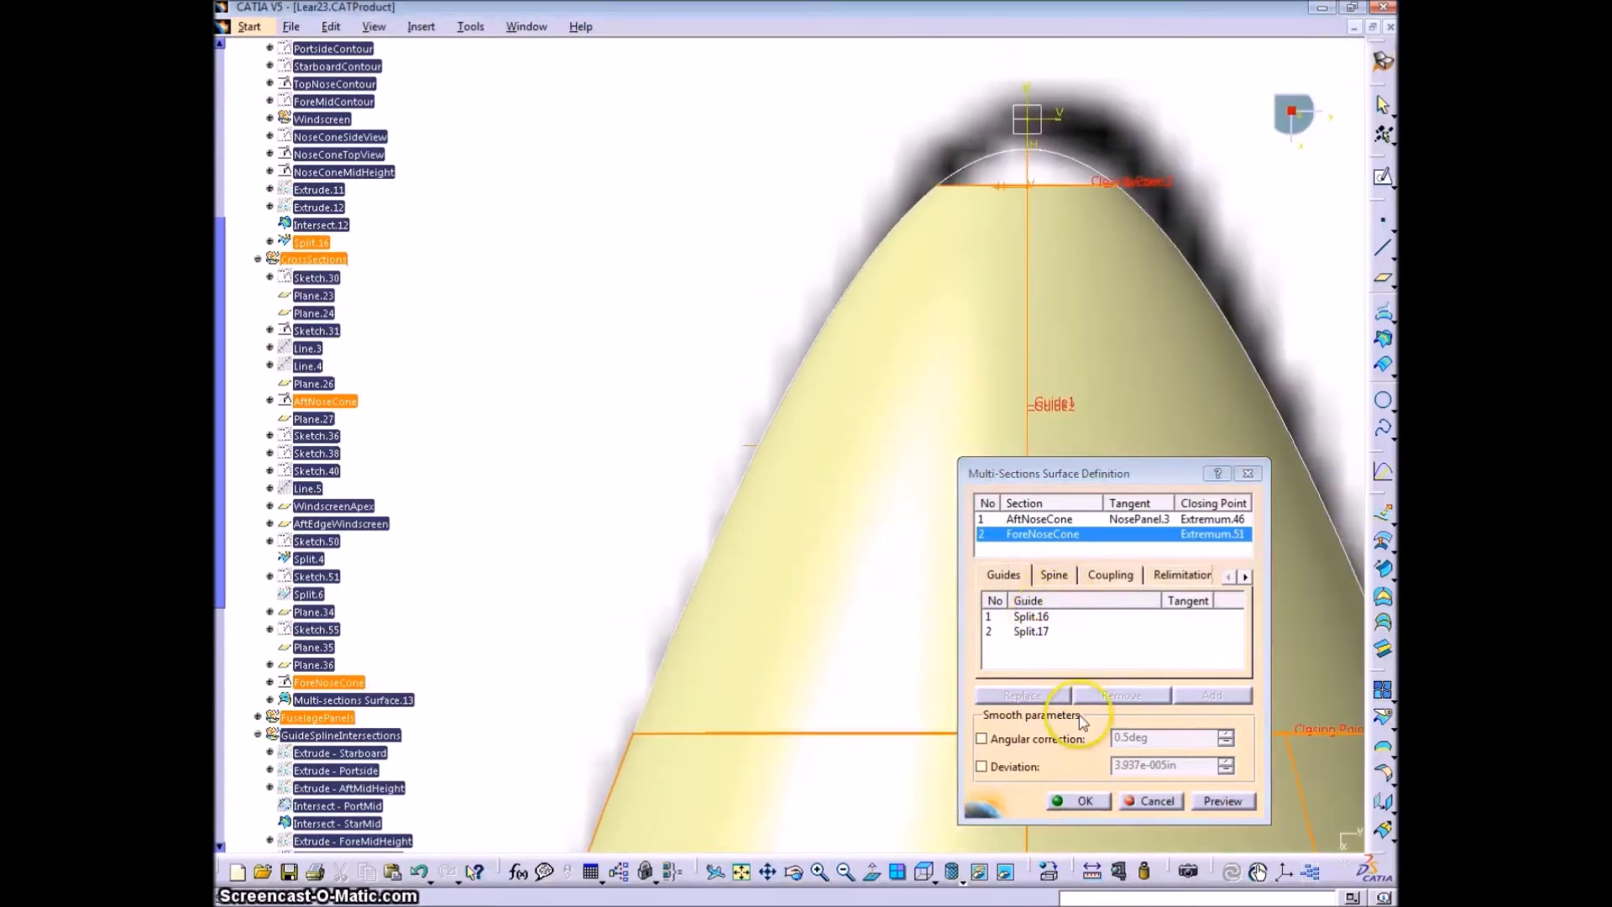
{"action": "left_click", "coordinate": [1077, 802]}
Close the open nose tip with a fill surface bounded by ForeNoseCone, tangent to the multi-sections surface
{"action": "middle_click_drag", "start_coordinate": [831, 642], "coordinate": [915, 359]}
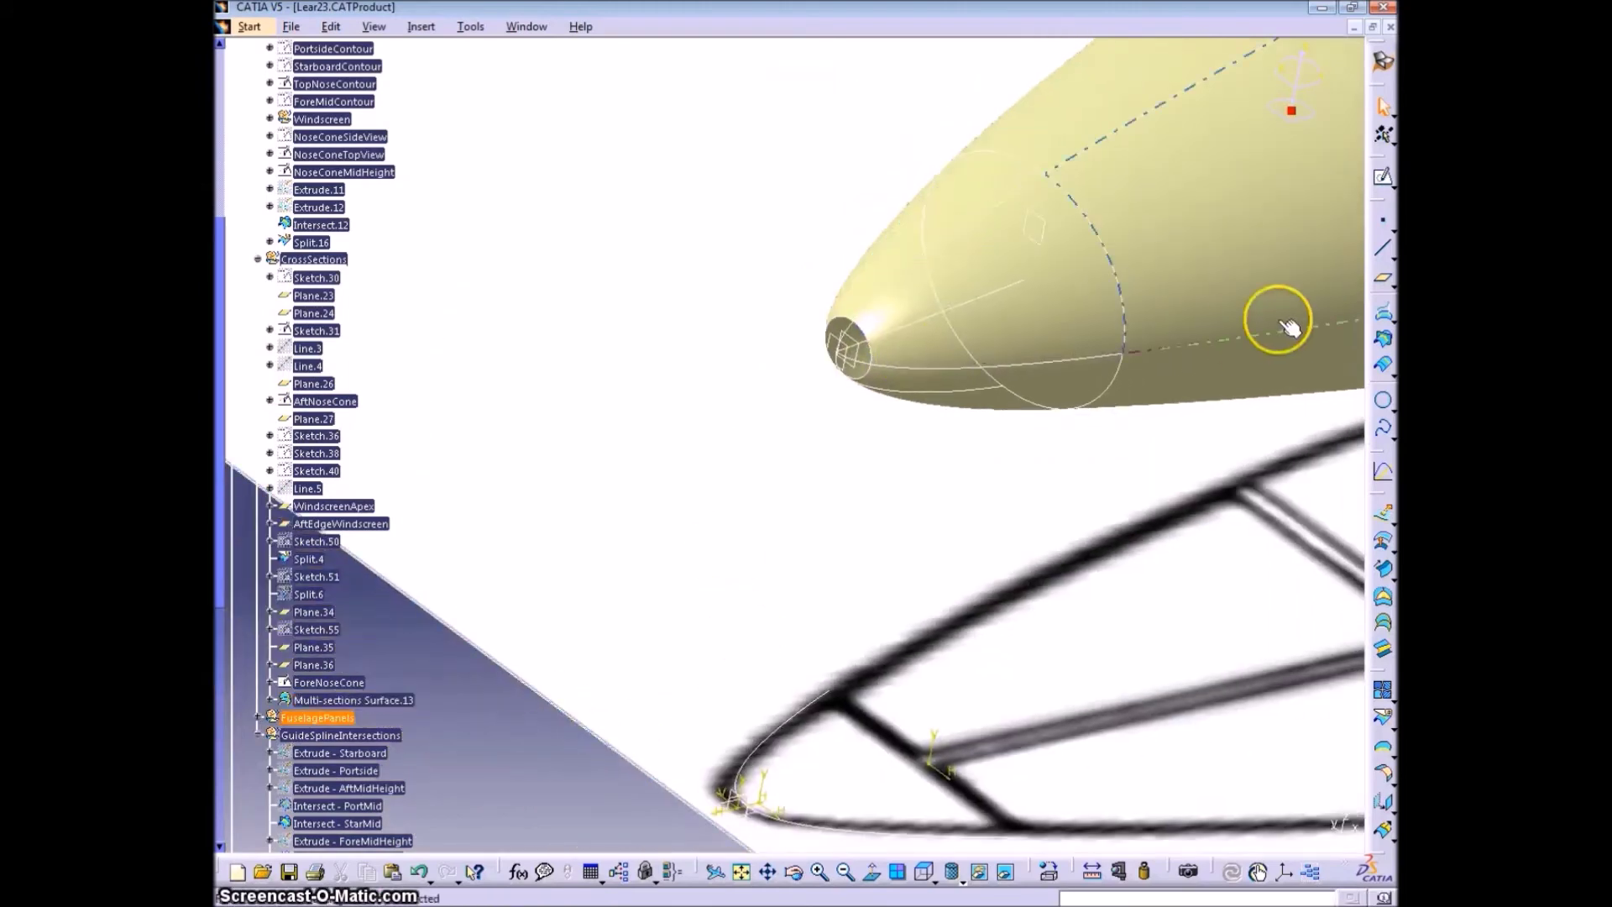
{"action": "left_click", "coordinate": [1381, 598]}
{"action": "middle_click_drag", "start_coordinate": [842, 521], "coordinate": [878, 396]}
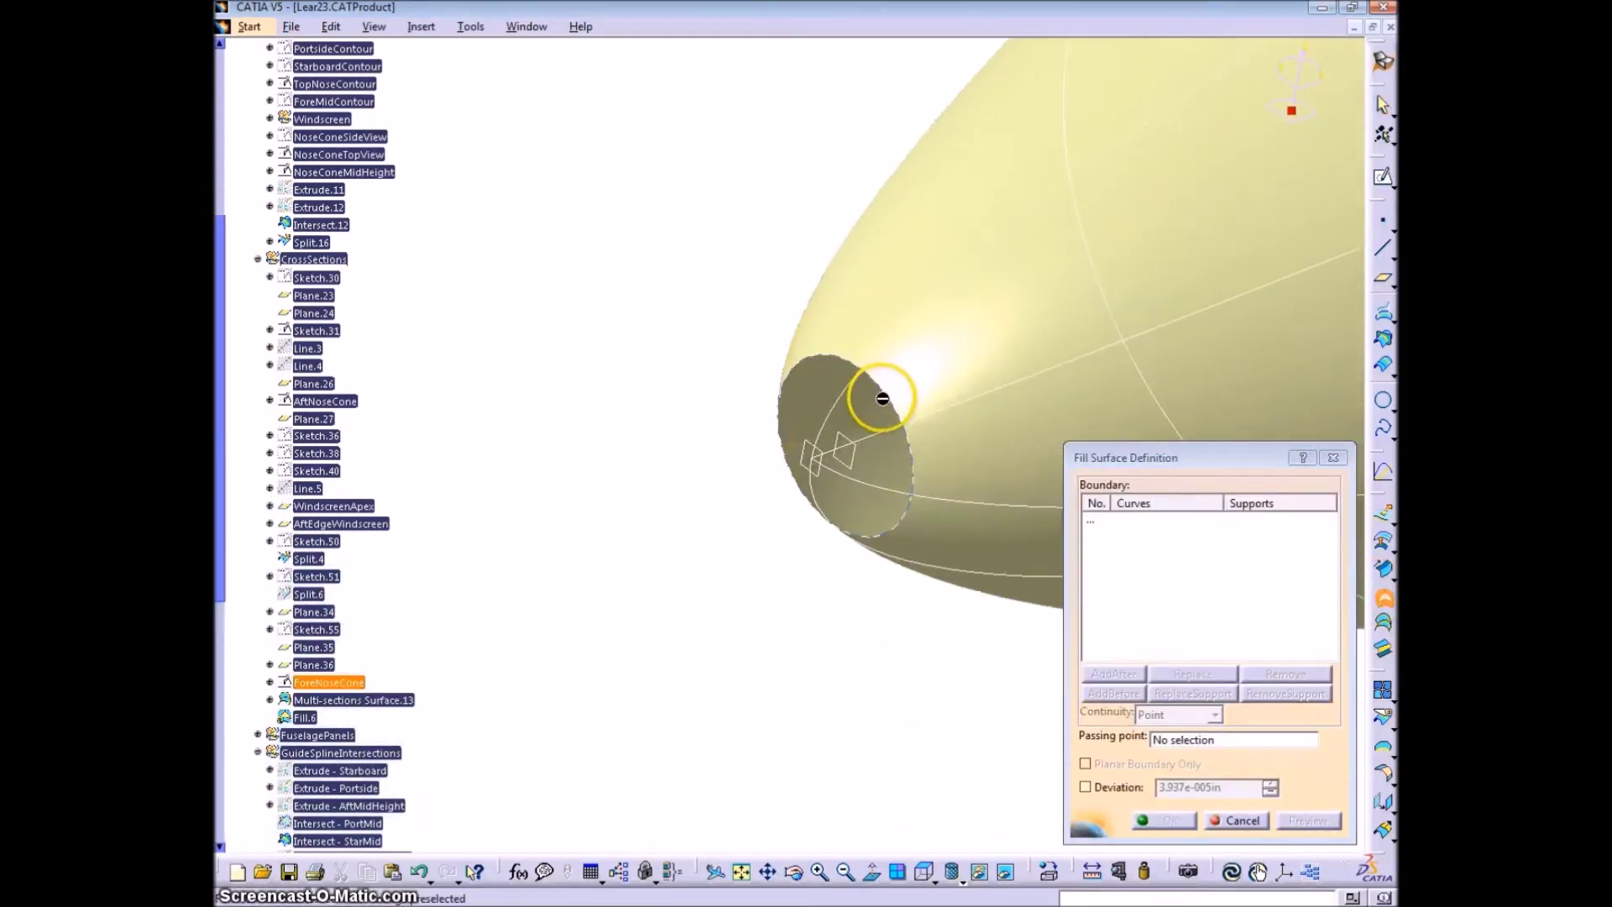
{"action": "left_click", "coordinate": [897, 402]}
{"action": "left_click", "coordinate": [968, 324]}
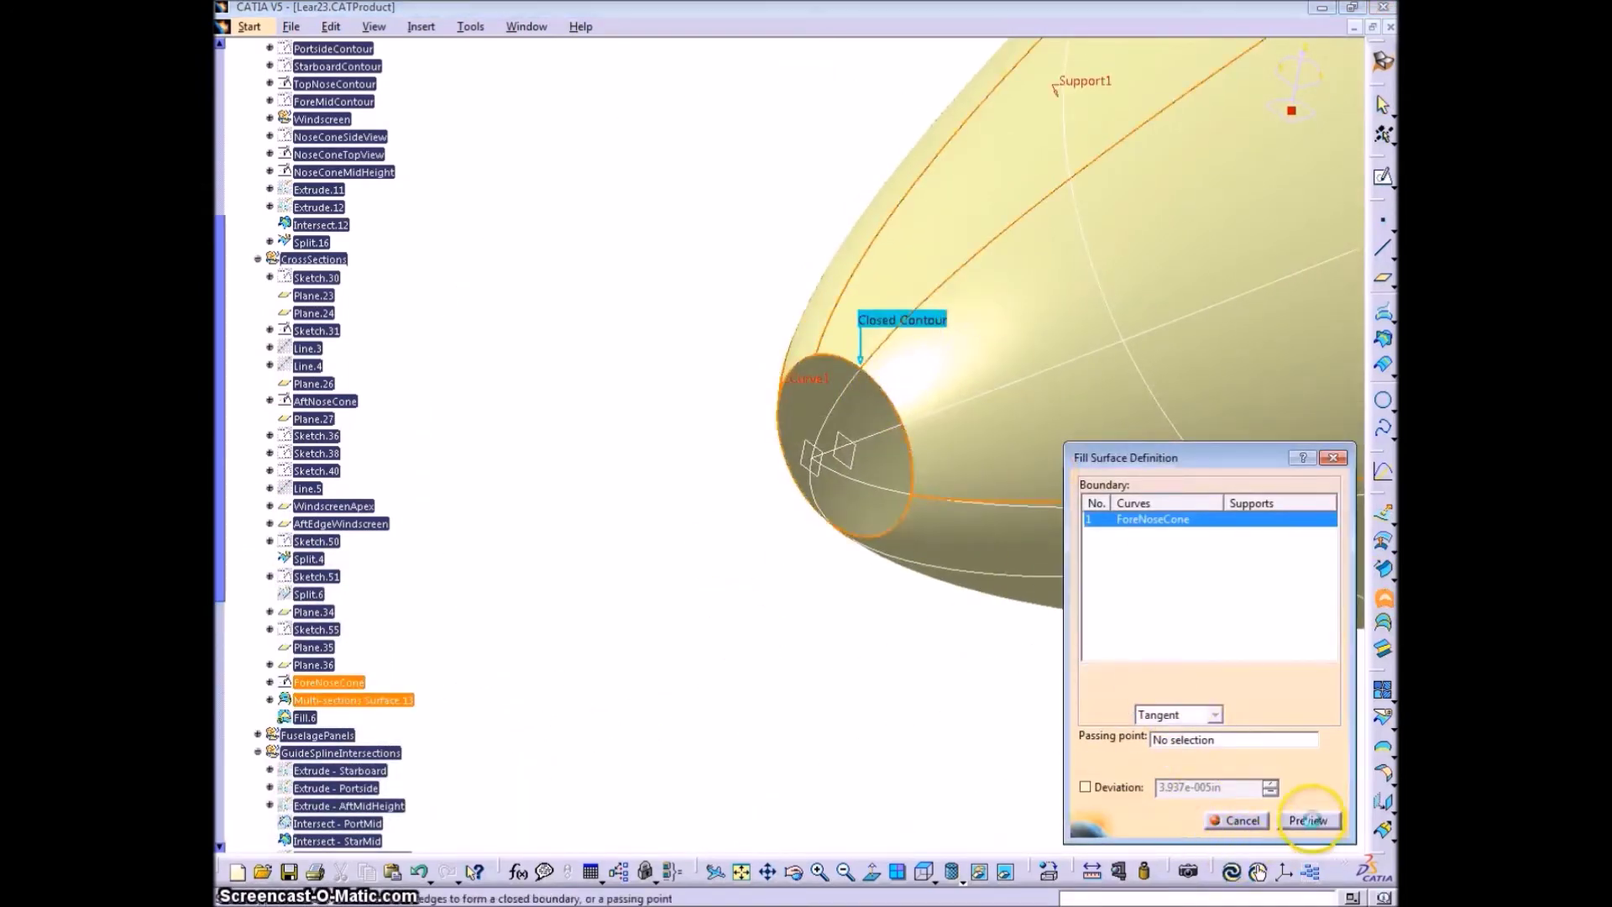
{"action": "left_click", "coordinate": [1308, 820]}
{"action": "left_click", "coordinate": [1169, 821]}
{"action": "middle_click_drag", "start_coordinate": [999, 470], "coordinate": [748, 569]}
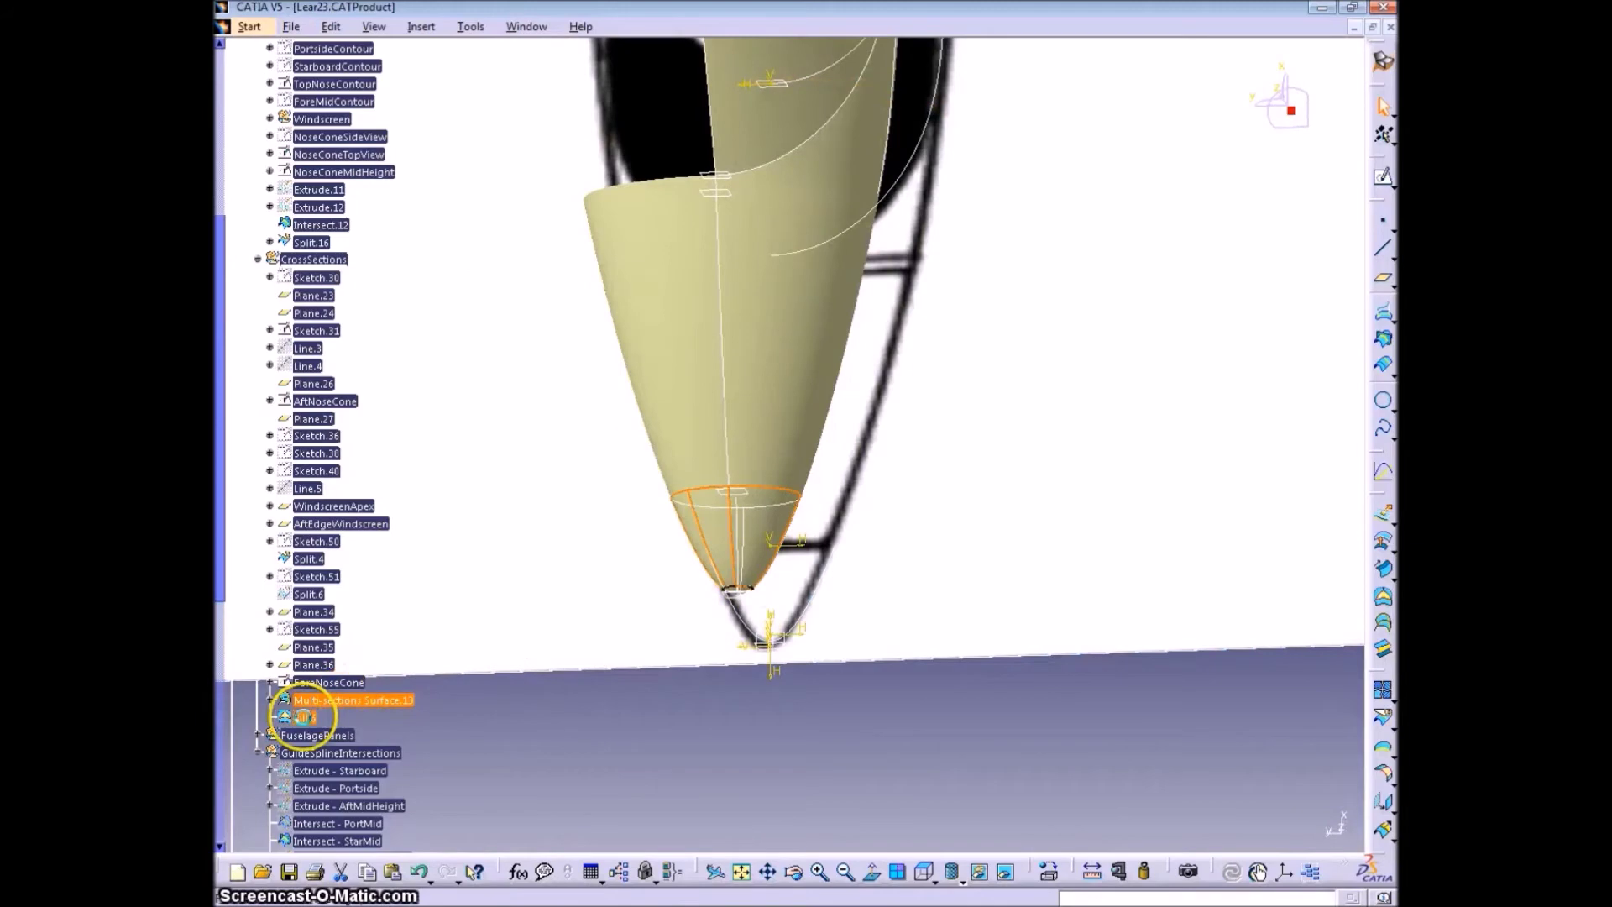
Rename the nose cone's multi-sections surface in CrossSections to NoseConePanel
{"action": "scroll", "coordinate": [299, 294], "scroll_direction": "up", "scroll_amount": 5}
{"action": "left_click", "coordinate": [258, 223]}
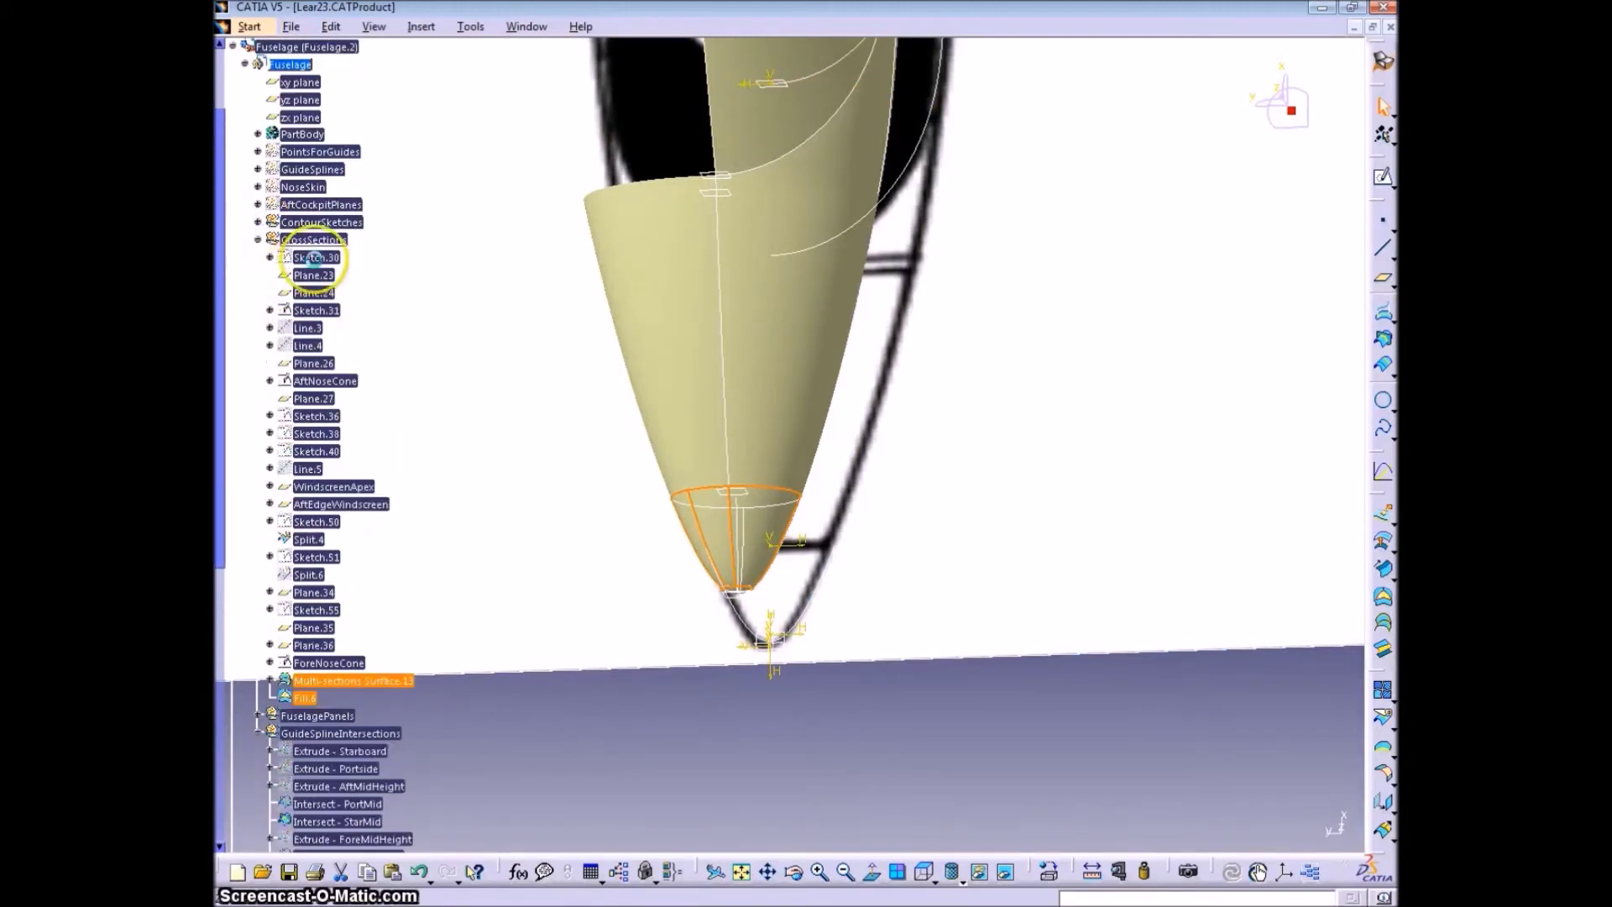
{"action": "scroll", "coordinate": [327, 434], "scroll_direction": "down", "scroll_amount": 5}
{"action": "left_click", "coordinate": [375, 439]}
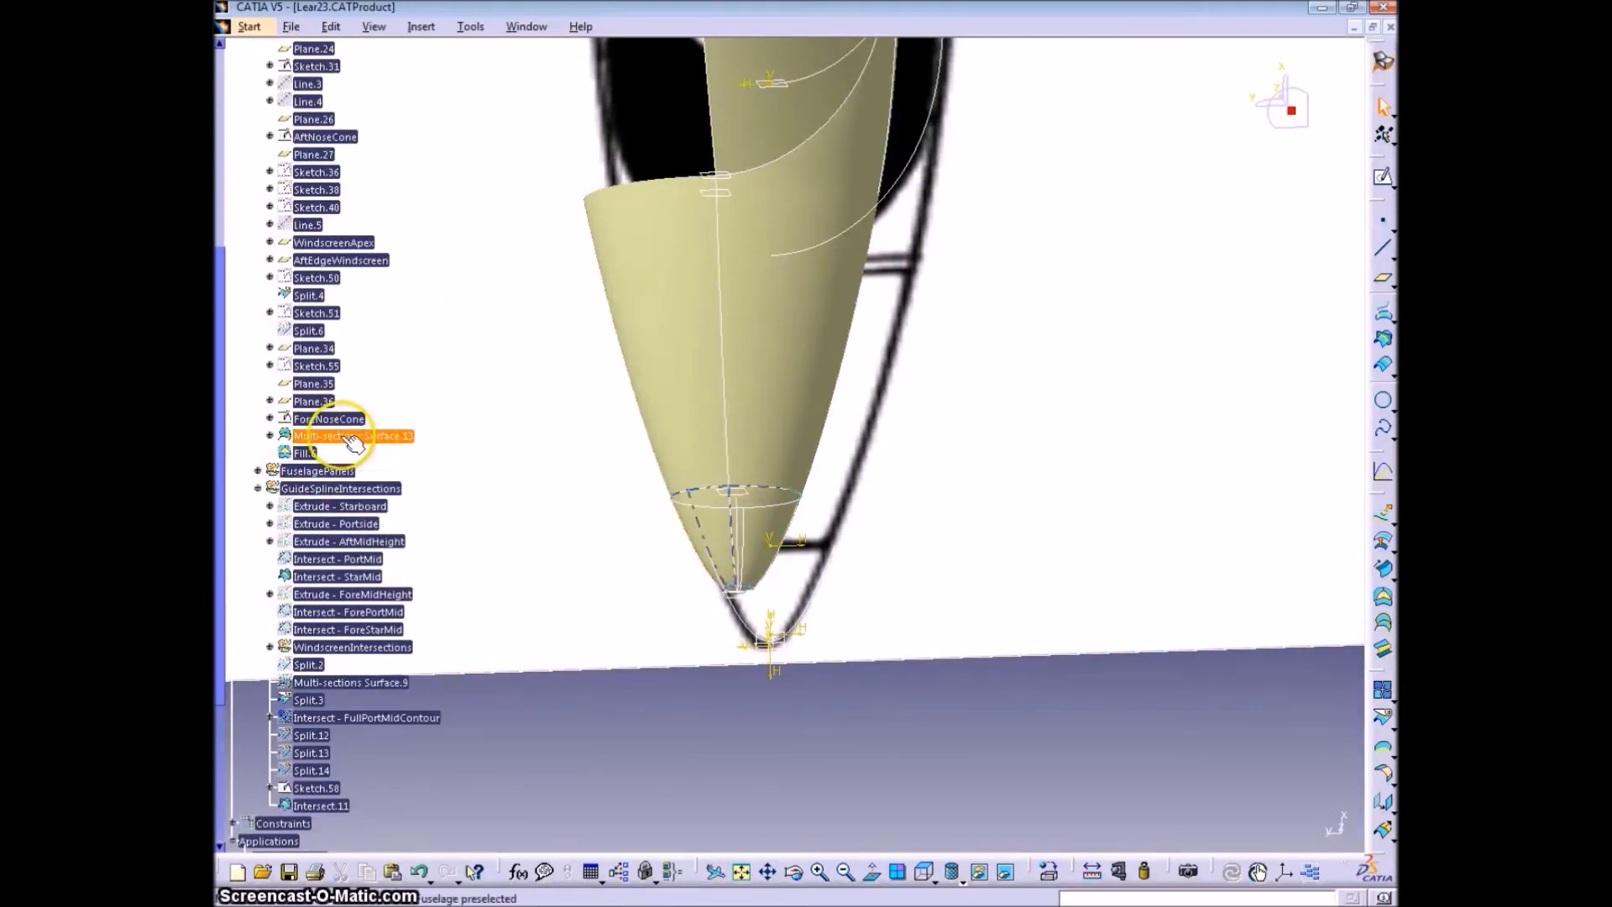
{"action": "key", "text": "alt+Return"}
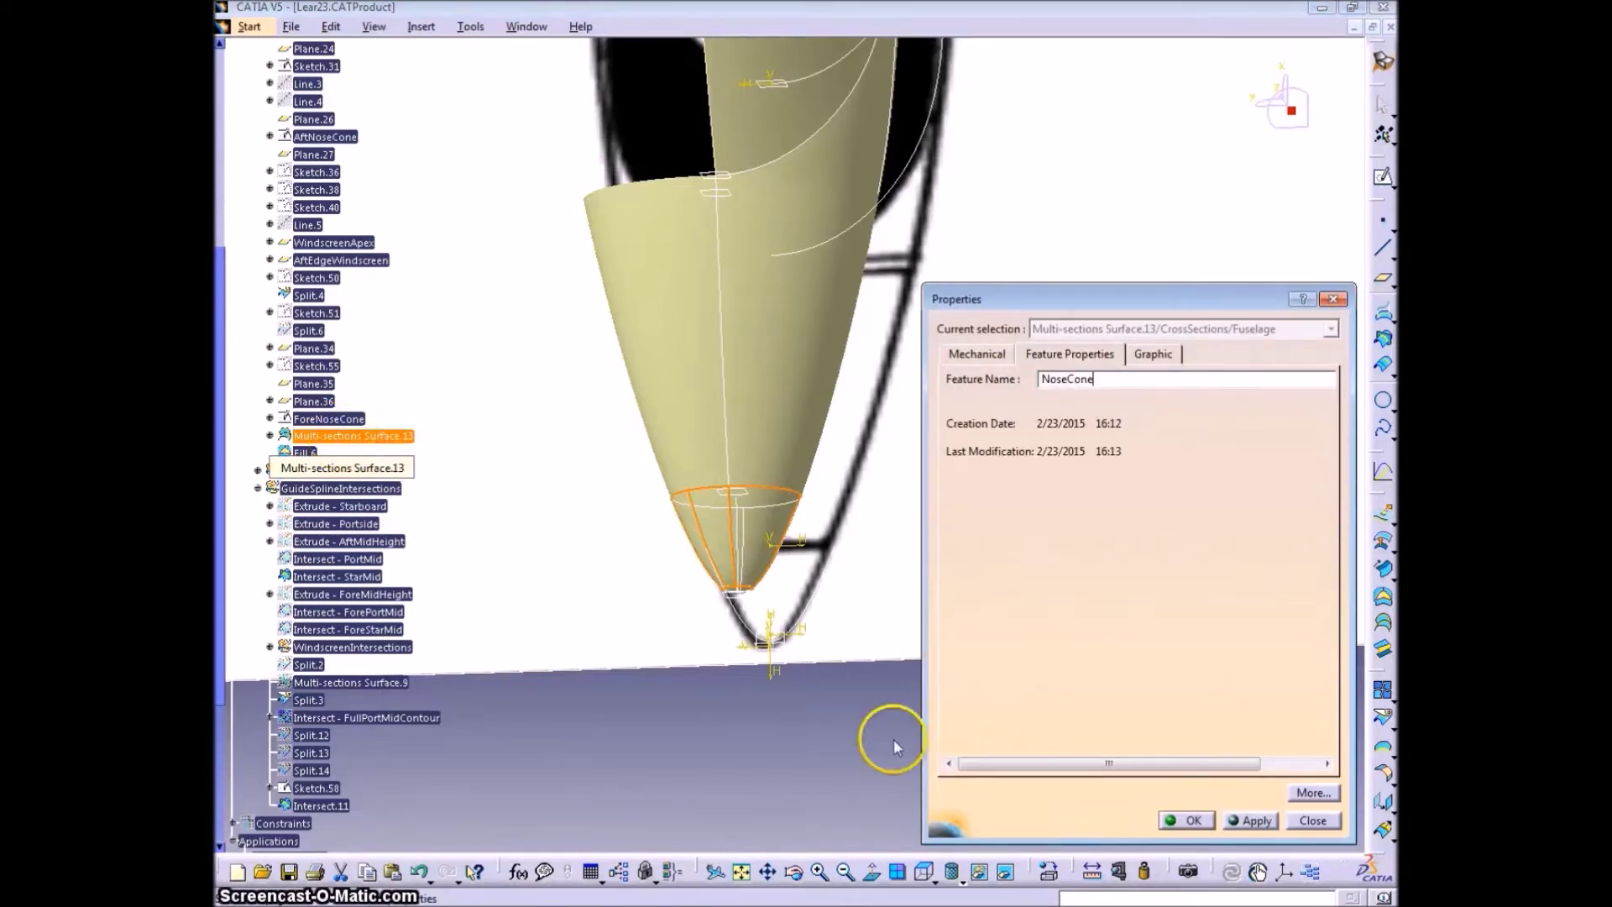
{"action": "left_click", "coordinate": [1251, 820]}
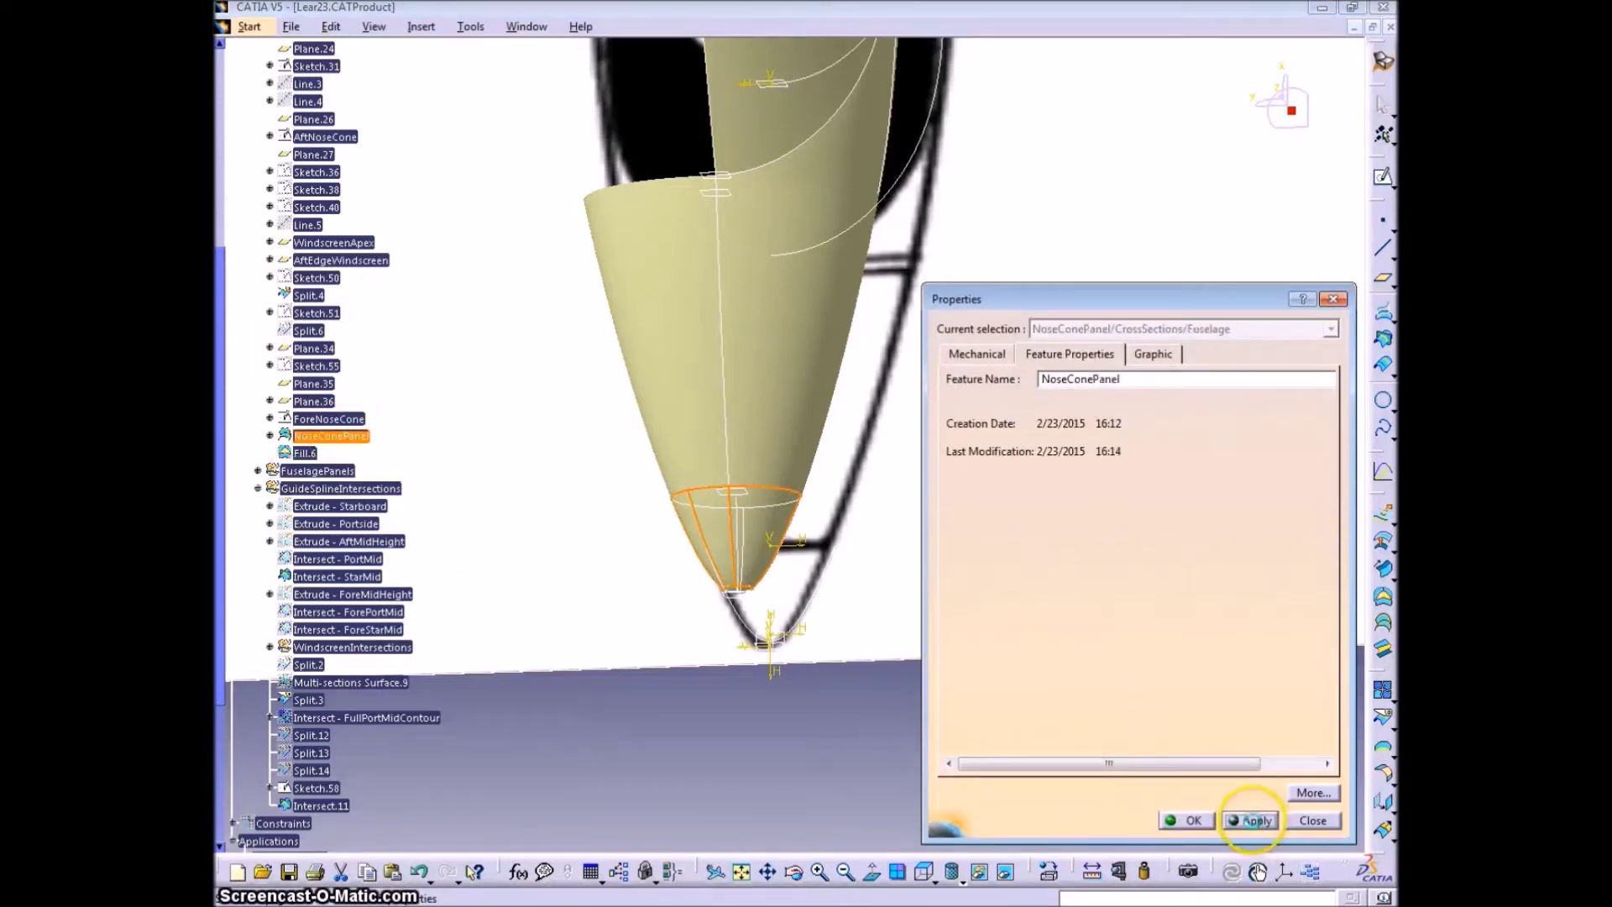
{"action": "left_click", "coordinate": [1191, 820]}
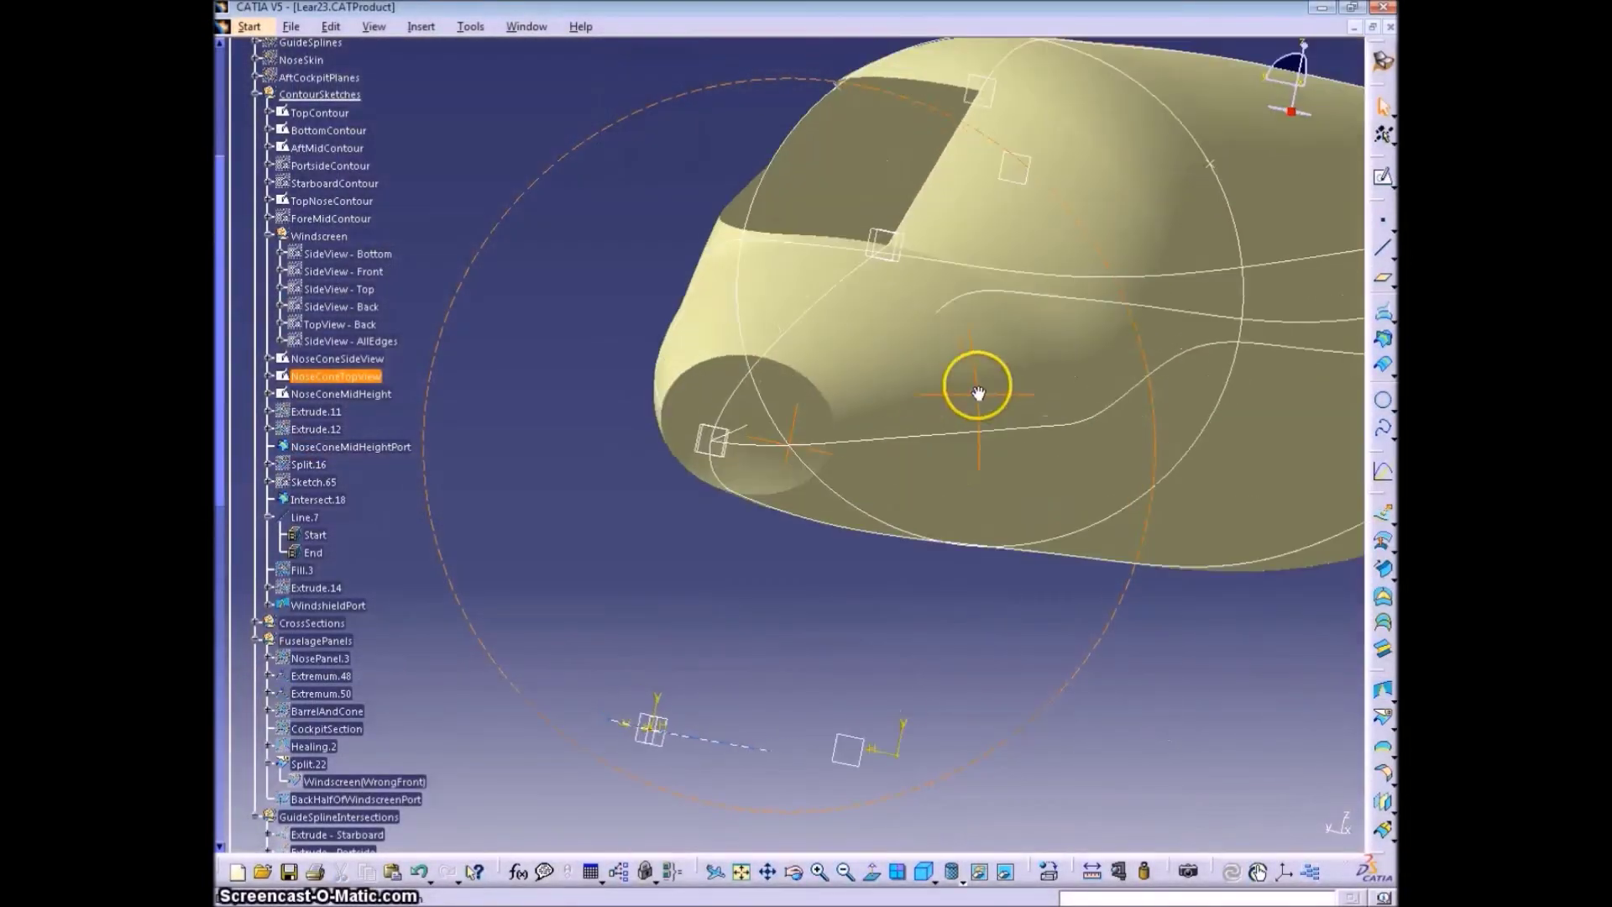
Extrude the NoseConeSideView sketch 20 in along the Y component as a support surface
{"action": "middle_click_drag", "start_coordinate": [978, 393], "coordinate": [785, 445]}
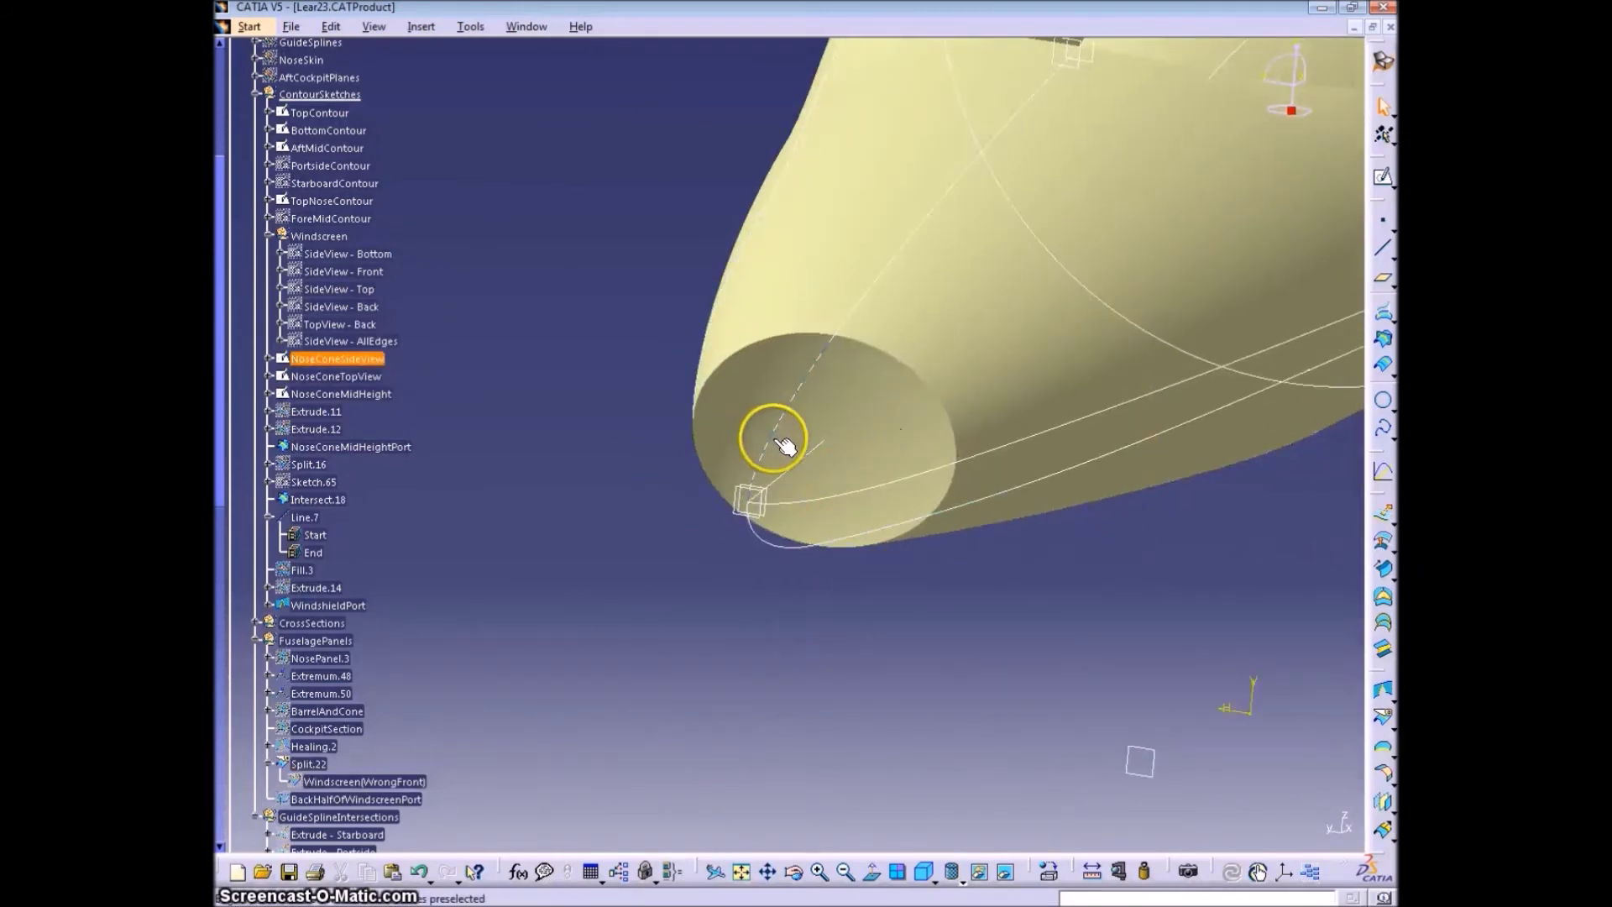
{"action": "left_click", "coordinate": [1382, 462]}
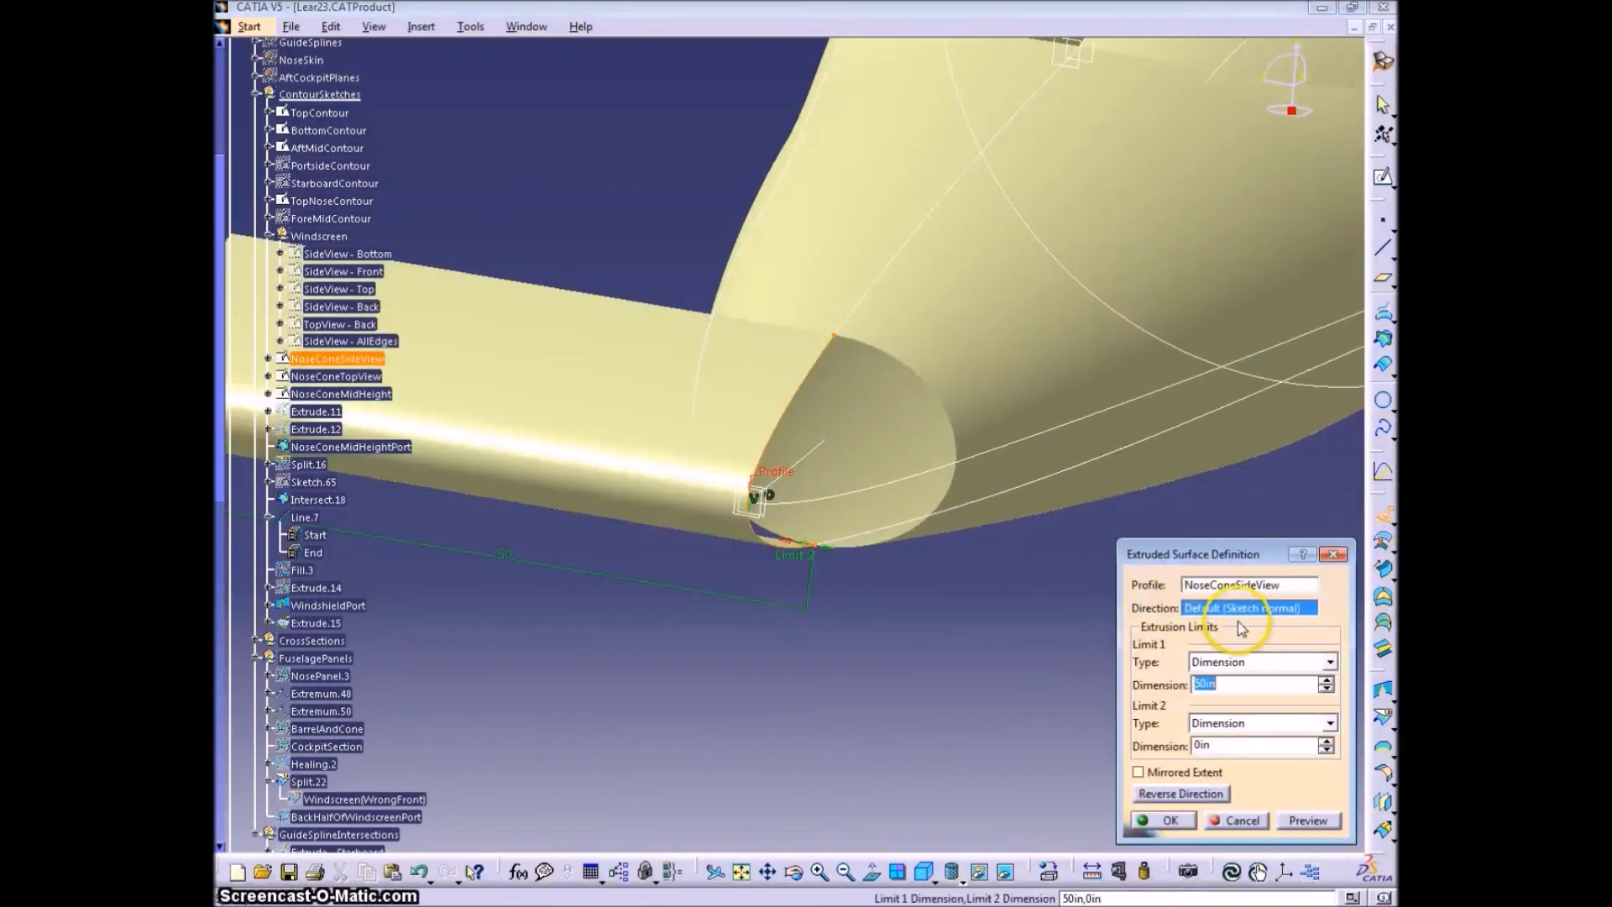
{"action": "right_click", "coordinate": [1221, 610]}
{"action": "left_click", "coordinate": [1291, 713]}
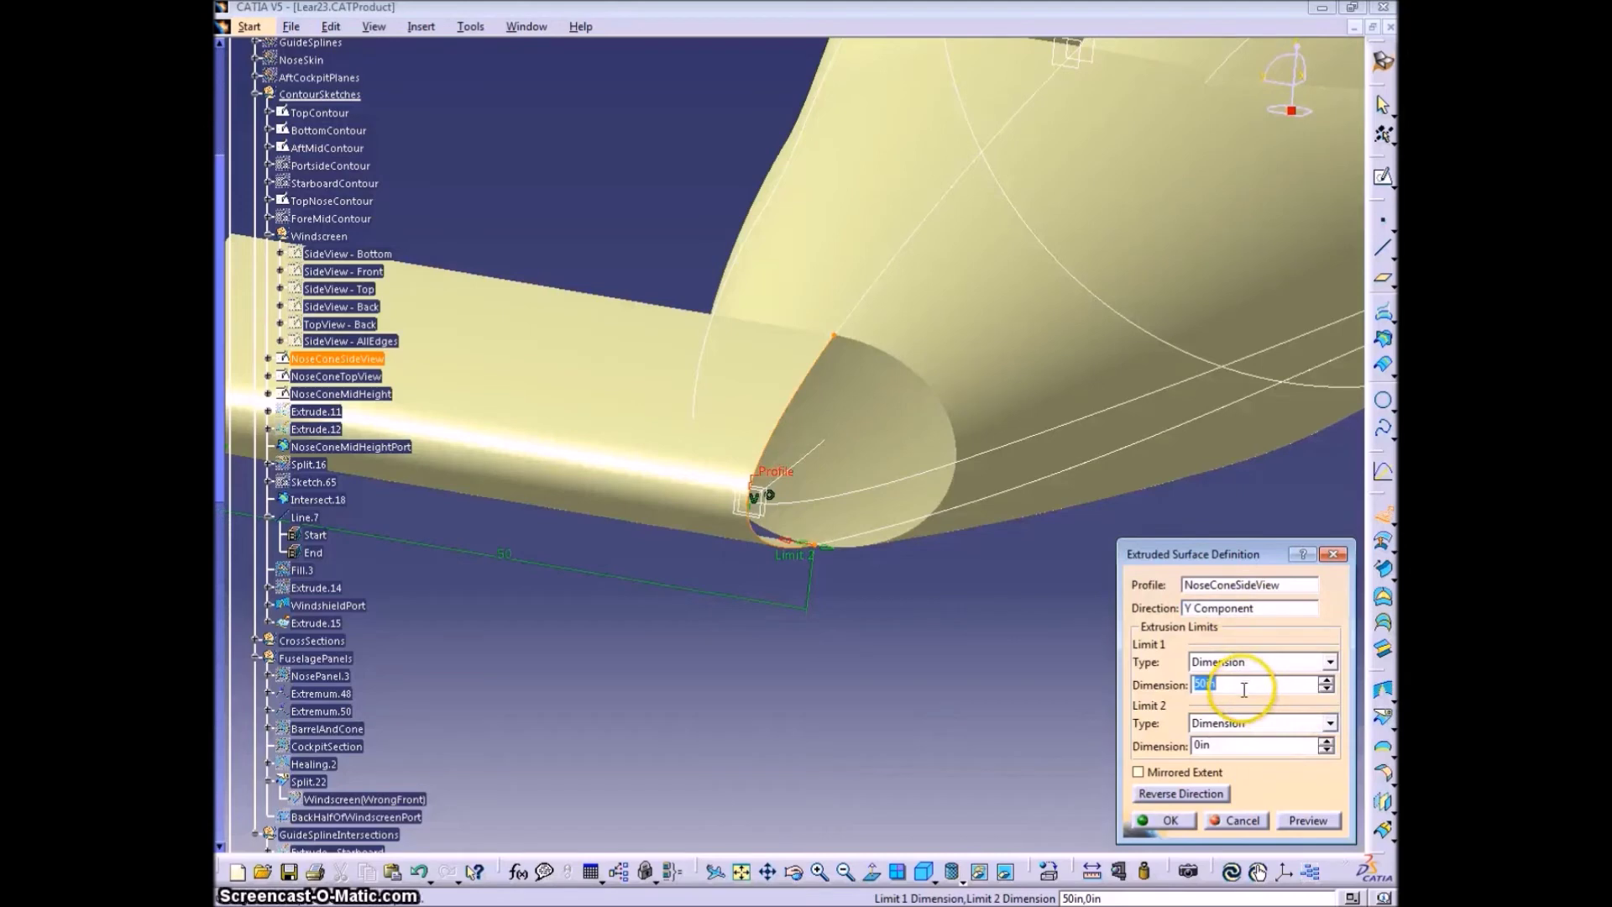
{"action": "type", "text": "20"}
{"action": "key", "text": "Tab"}
{"action": "left_click", "coordinate": [1306, 819]}
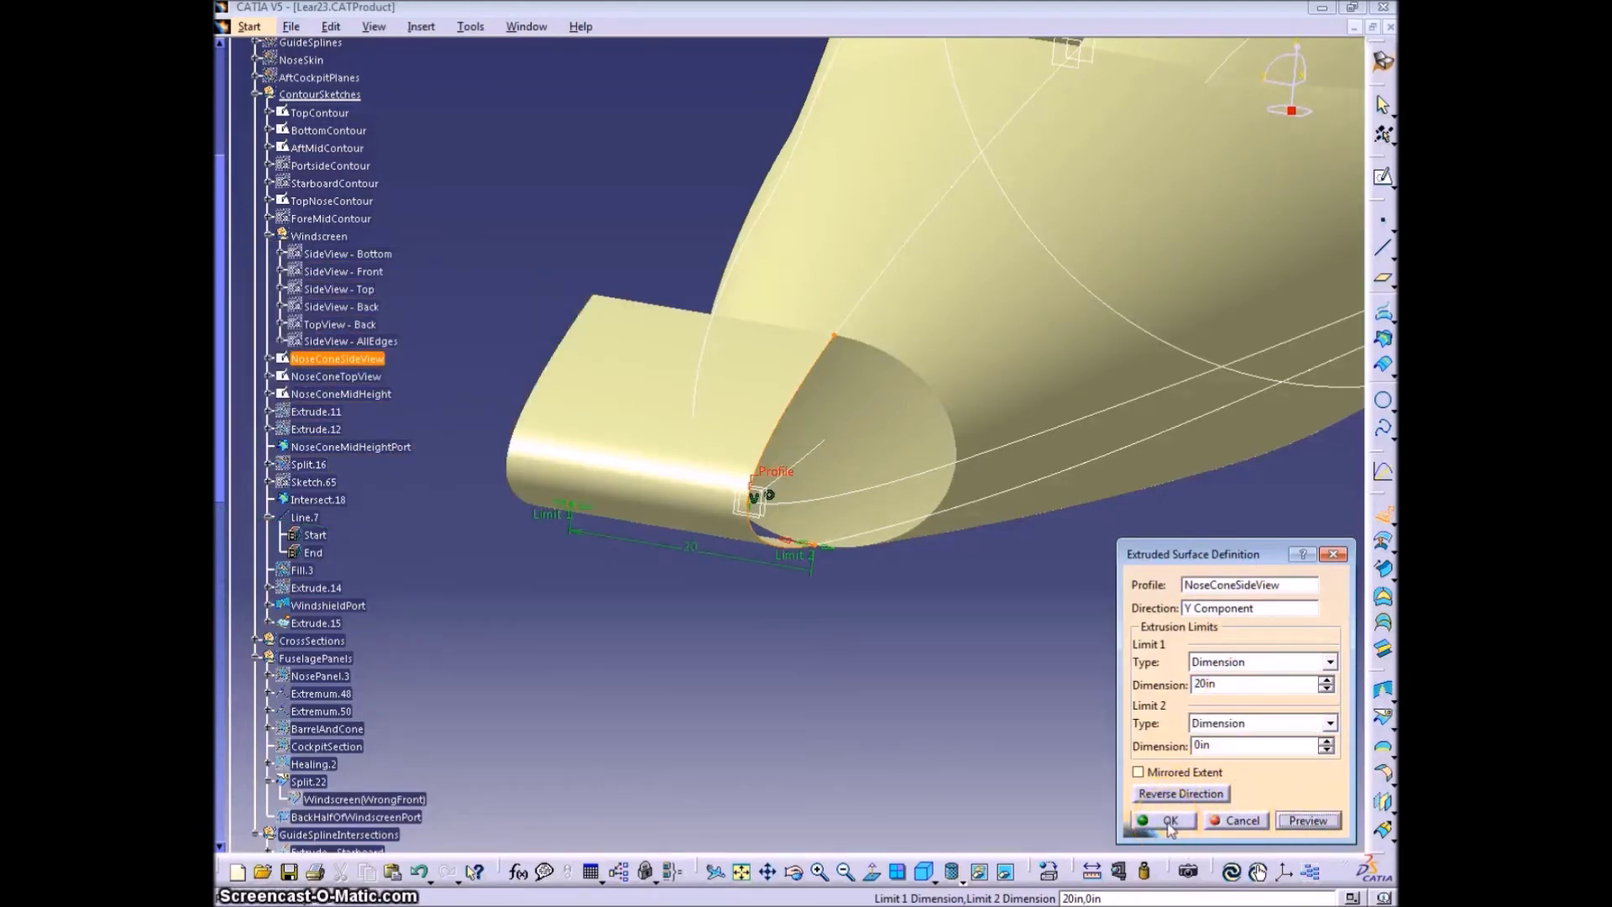
{"action": "left_click", "coordinate": [1169, 821]}
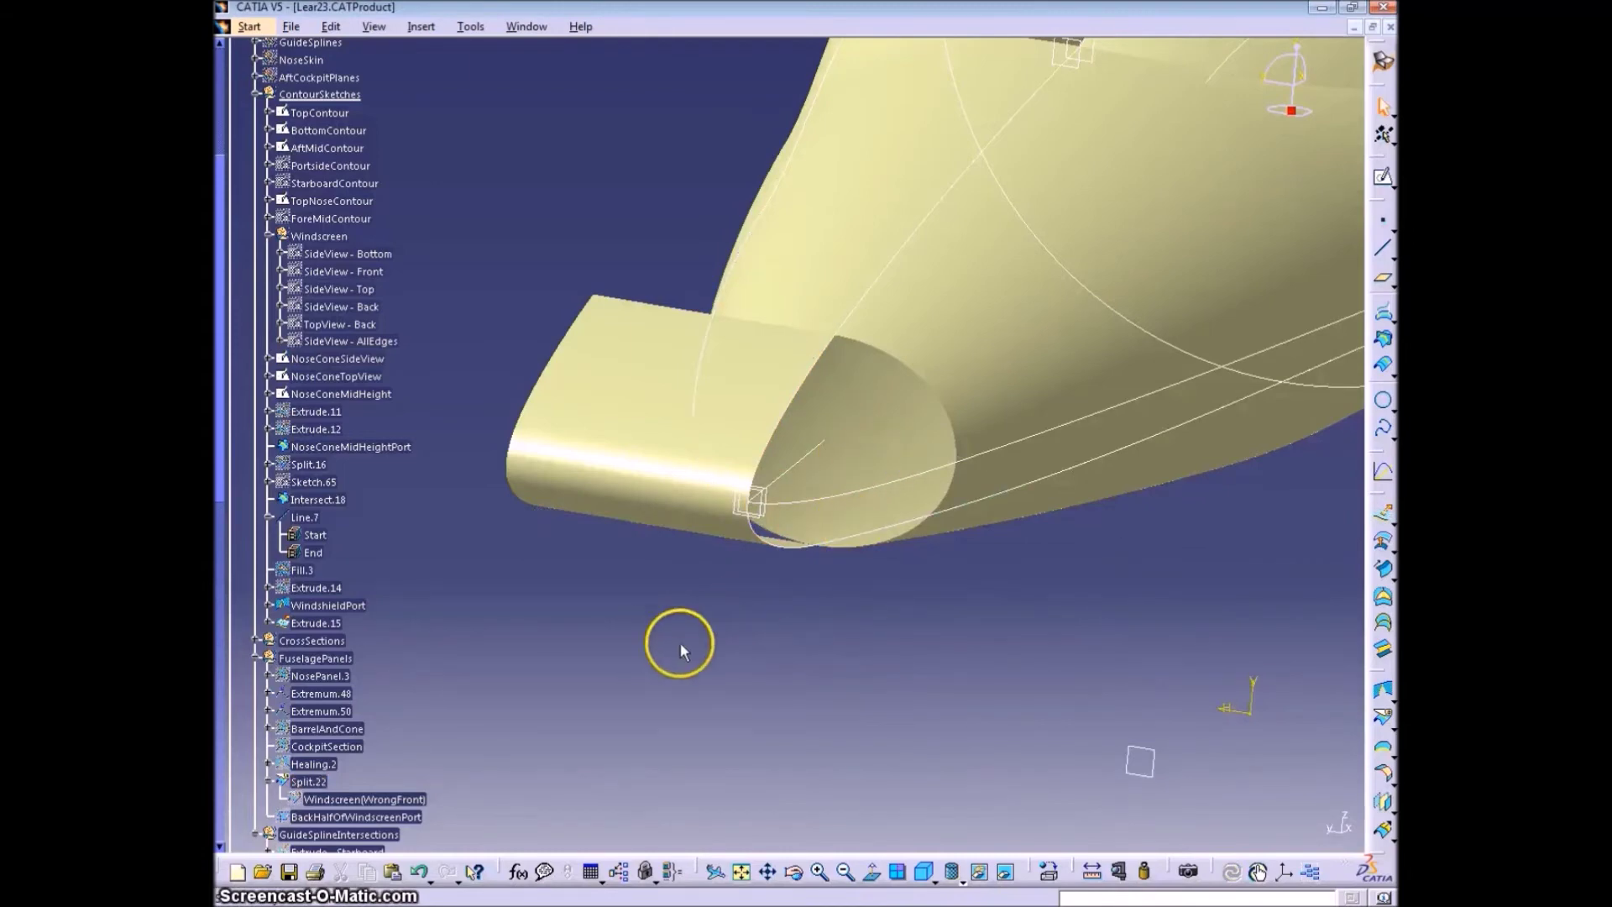
Make FuselagePanels the in-work object and move WindshieldPort into it
{"action": "scroll", "coordinate": [425, 517], "scroll_direction": "down", "scroll_amount": 5}
{"action": "right_click", "coordinate": [312, 251]}
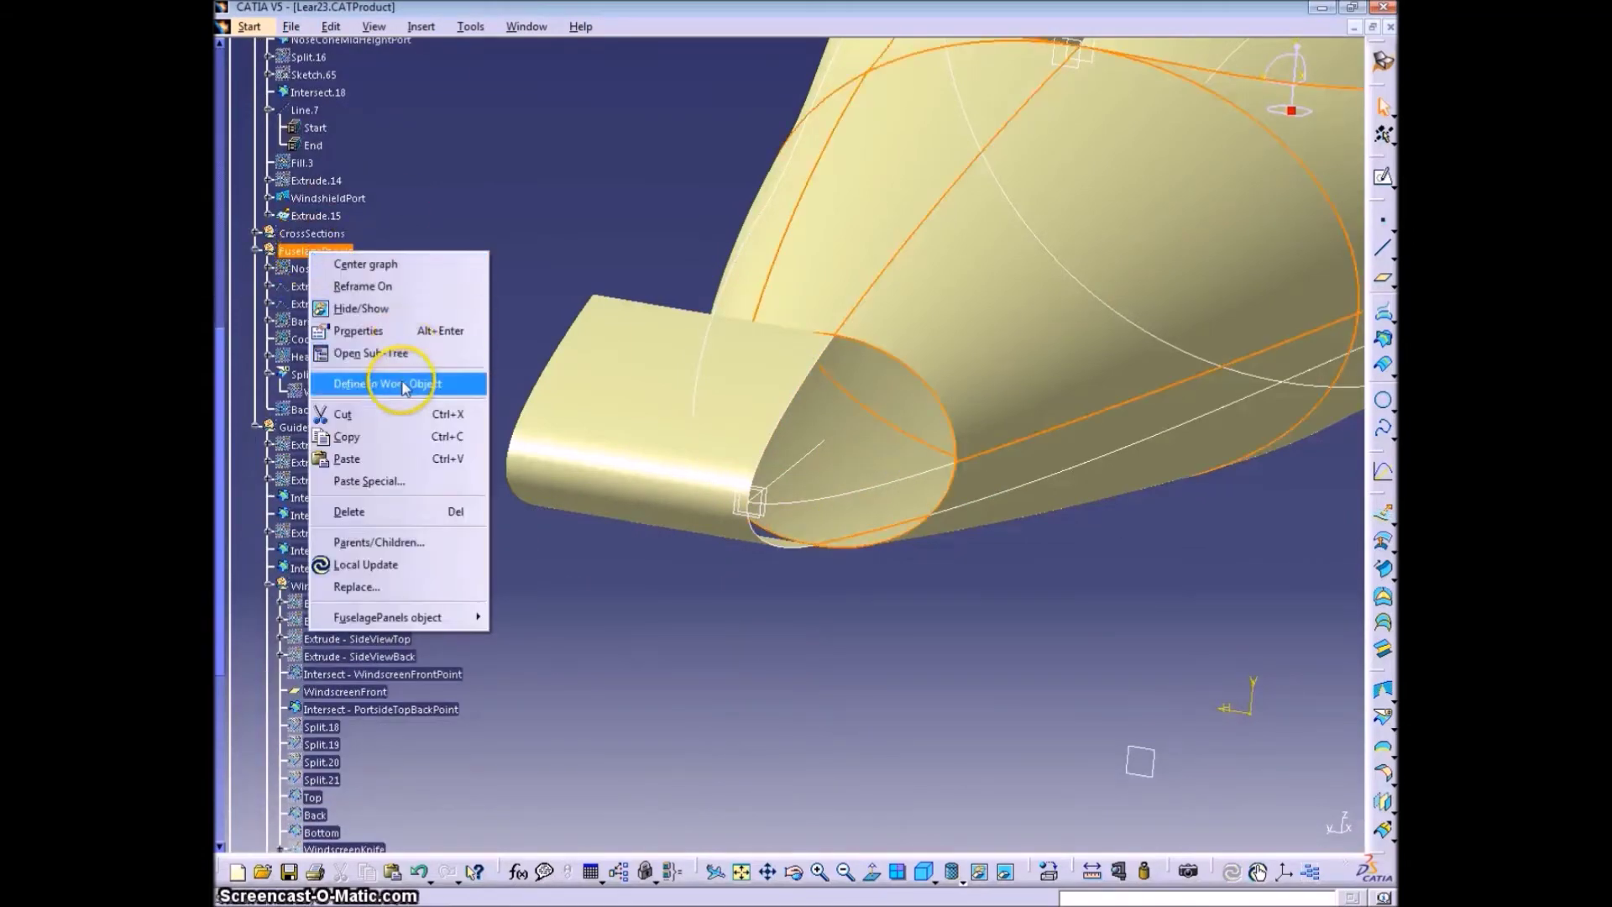
{"action": "left_click", "coordinate": [402, 382]}
{"action": "scroll", "coordinate": [864, 370], "scroll_direction": "up", "scroll_amount": 3}
{"action": "middle_click_drag", "start_coordinate": [864, 371], "coordinate": [854, 424]}
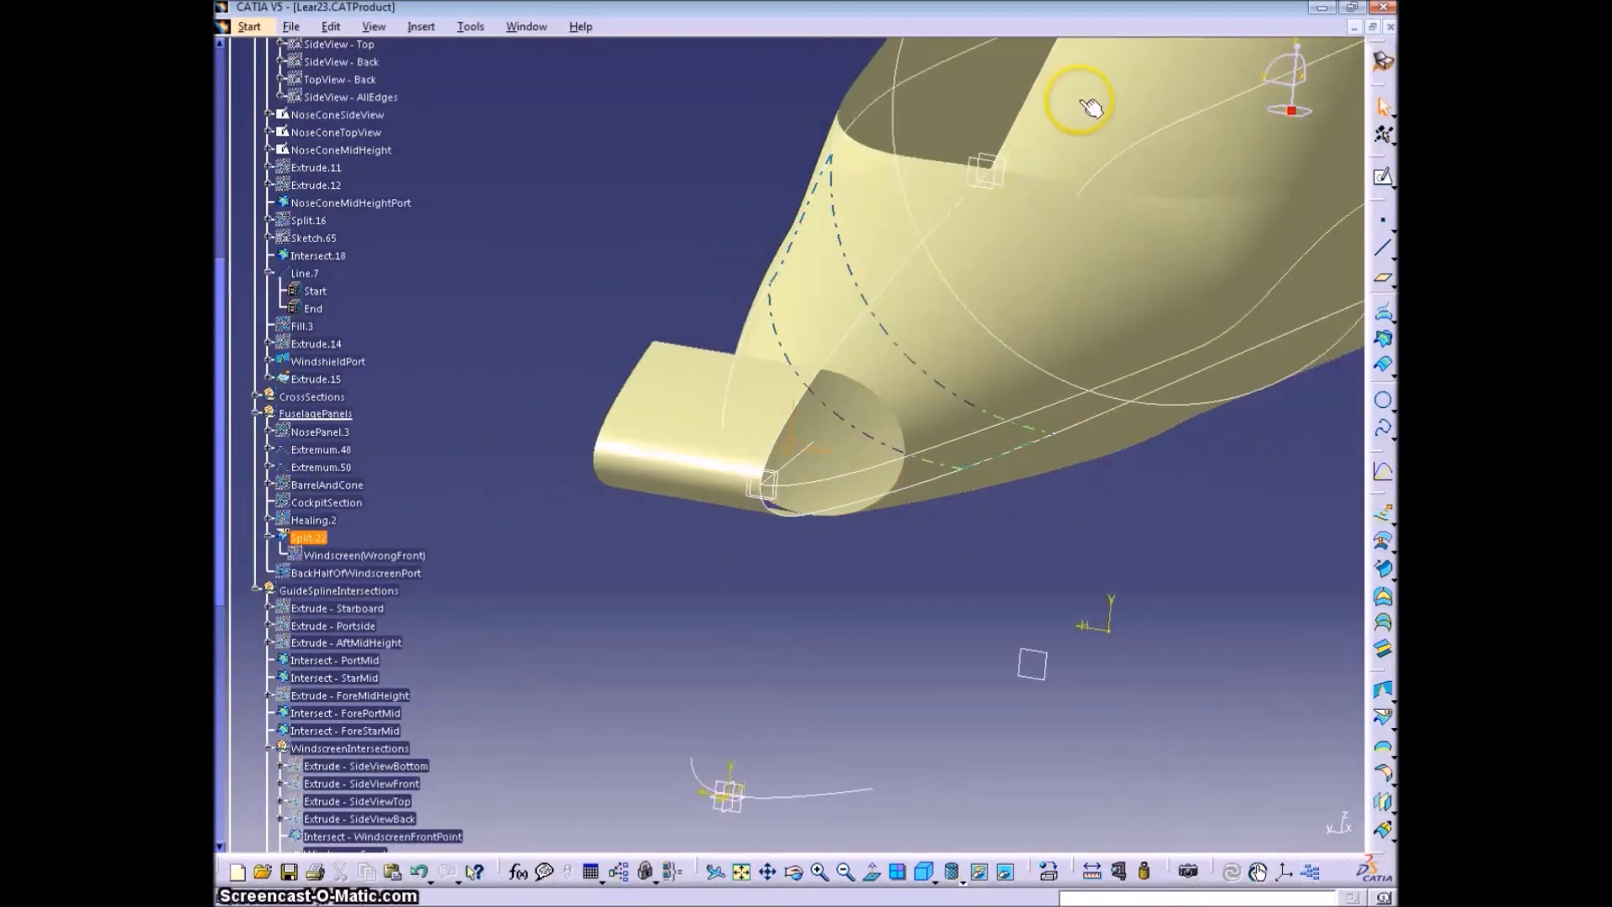
{"action": "left_click", "coordinate": [327, 361]}
{"action": "left_click_drag", "start_coordinate": [346, 365], "coordinate": [317, 414]}
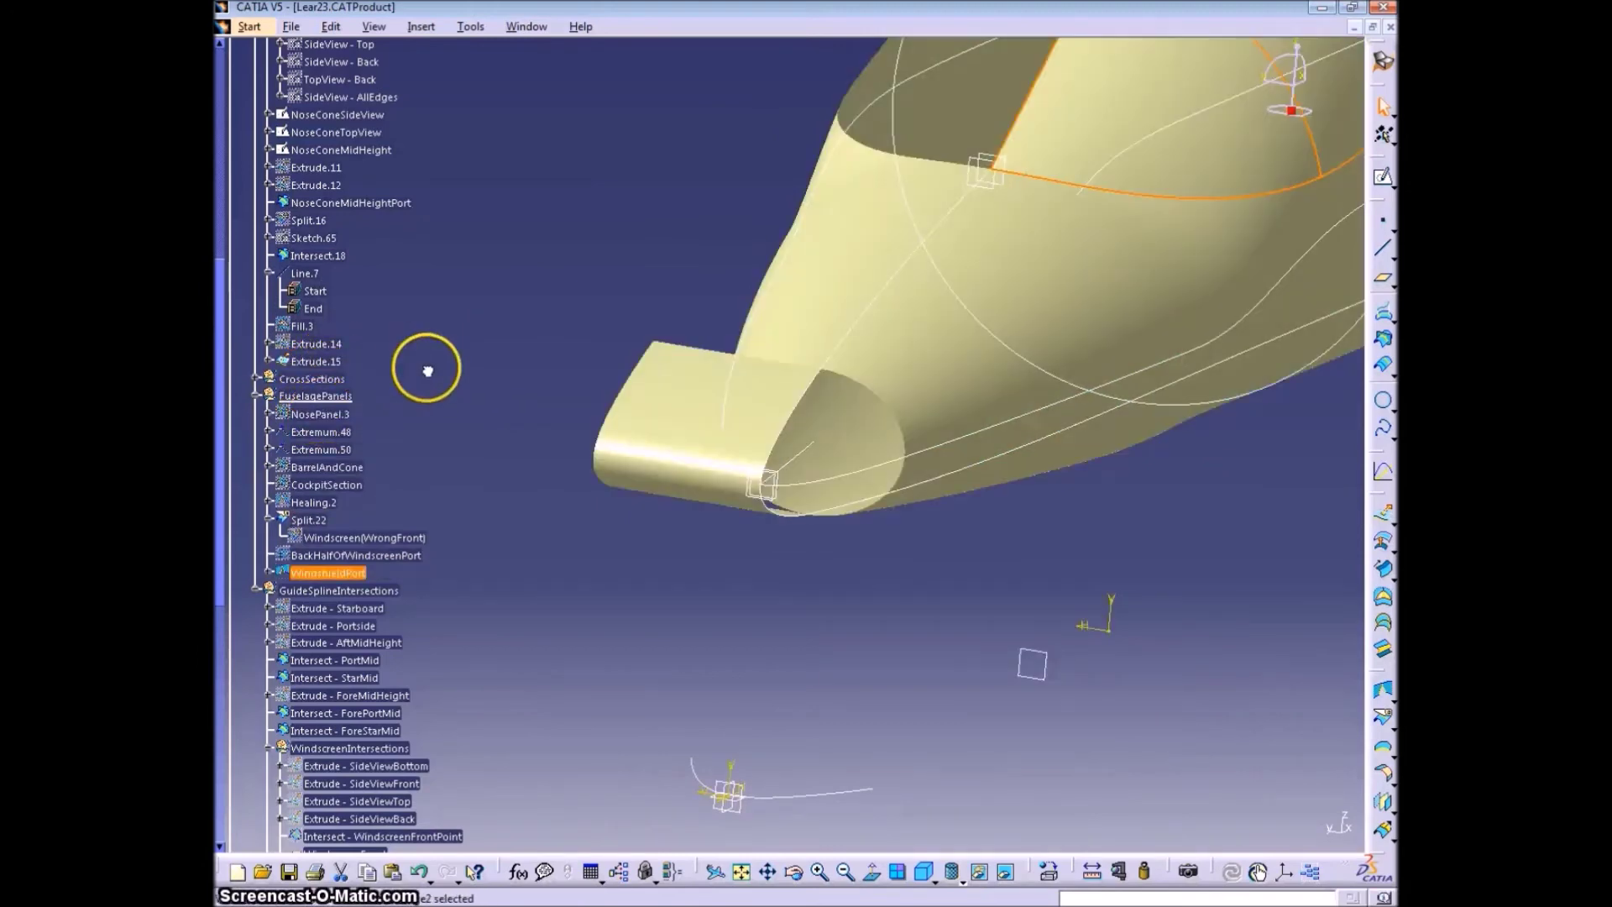
Extrude the NoseConeMidHeightPort curve 20 in along the Z component, reversed to point downward
{"action": "middle_click_drag", "start_coordinate": [683, 472], "coordinate": [255, 338]}
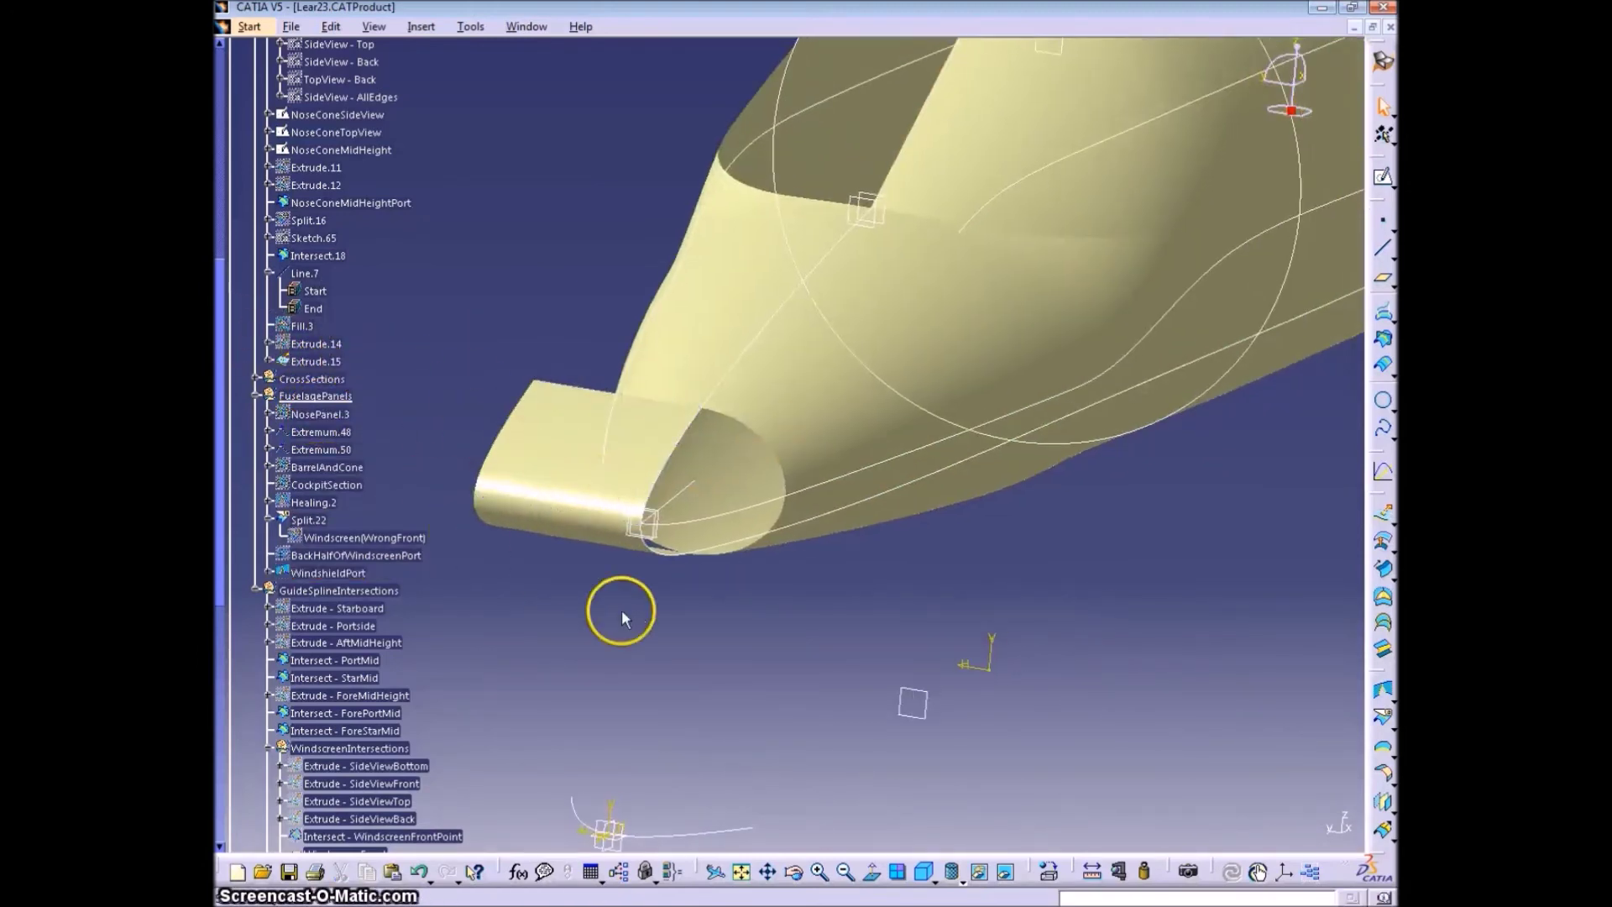
{"action": "middle_click_drag", "start_coordinate": [621, 613], "coordinate": [671, 550]}
{"action": "left_click", "coordinate": [718, 537]}
{"action": "left_click", "coordinate": [1377, 507]}
{"action": "left_click", "coordinate": [1383, 515]}
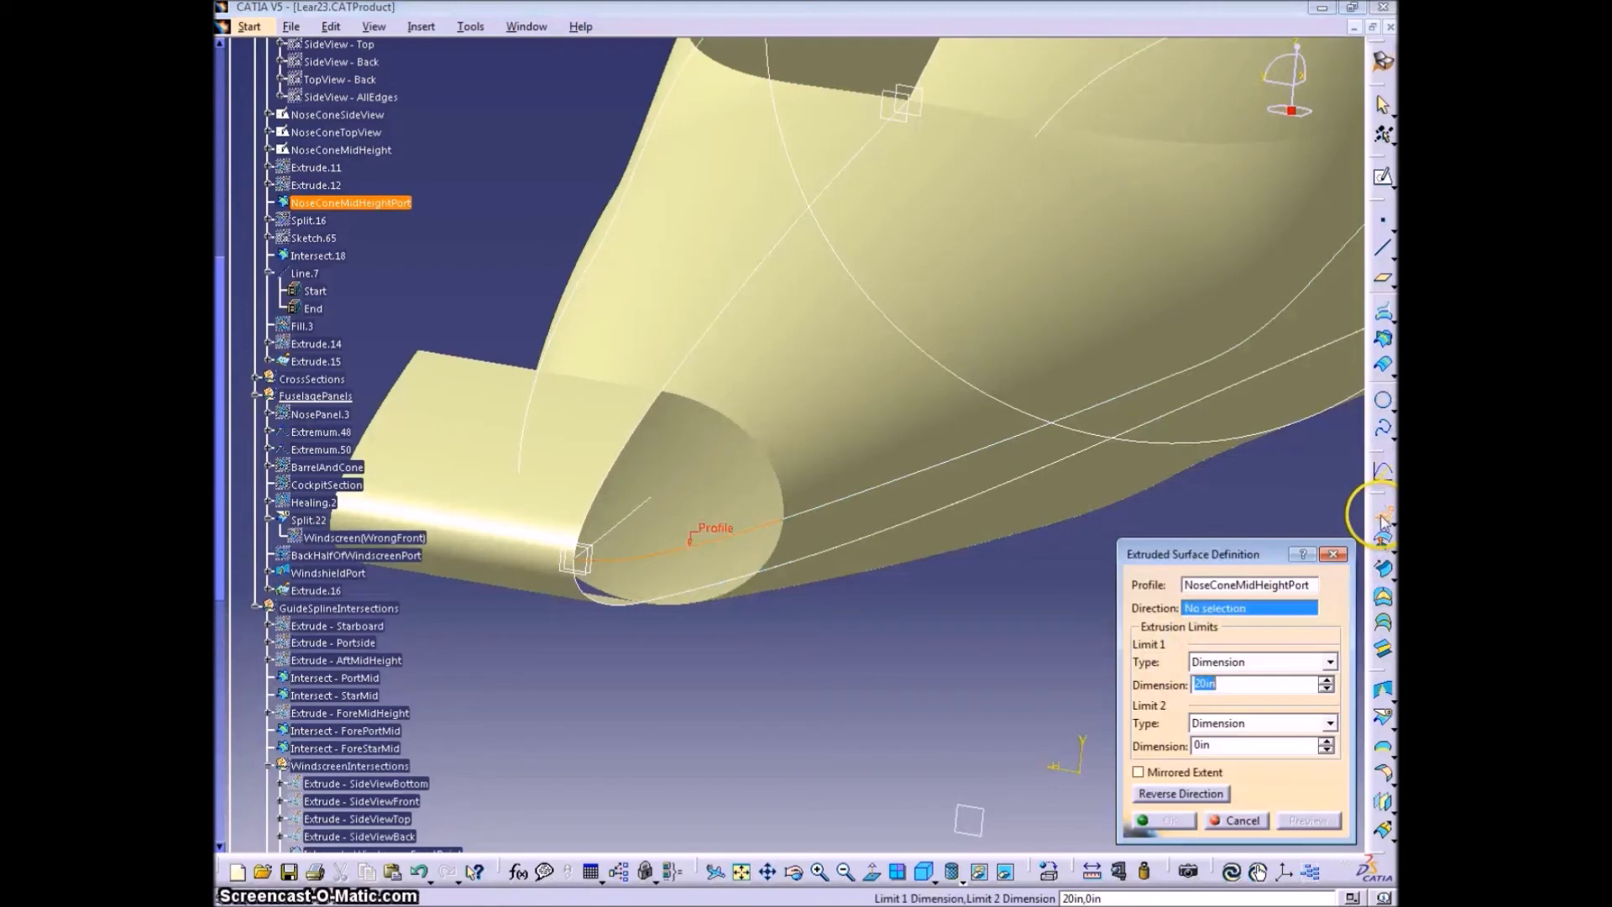
{"action": "right_click", "coordinate": [1234, 612]}
{"action": "left_click", "coordinate": [1284, 743]}
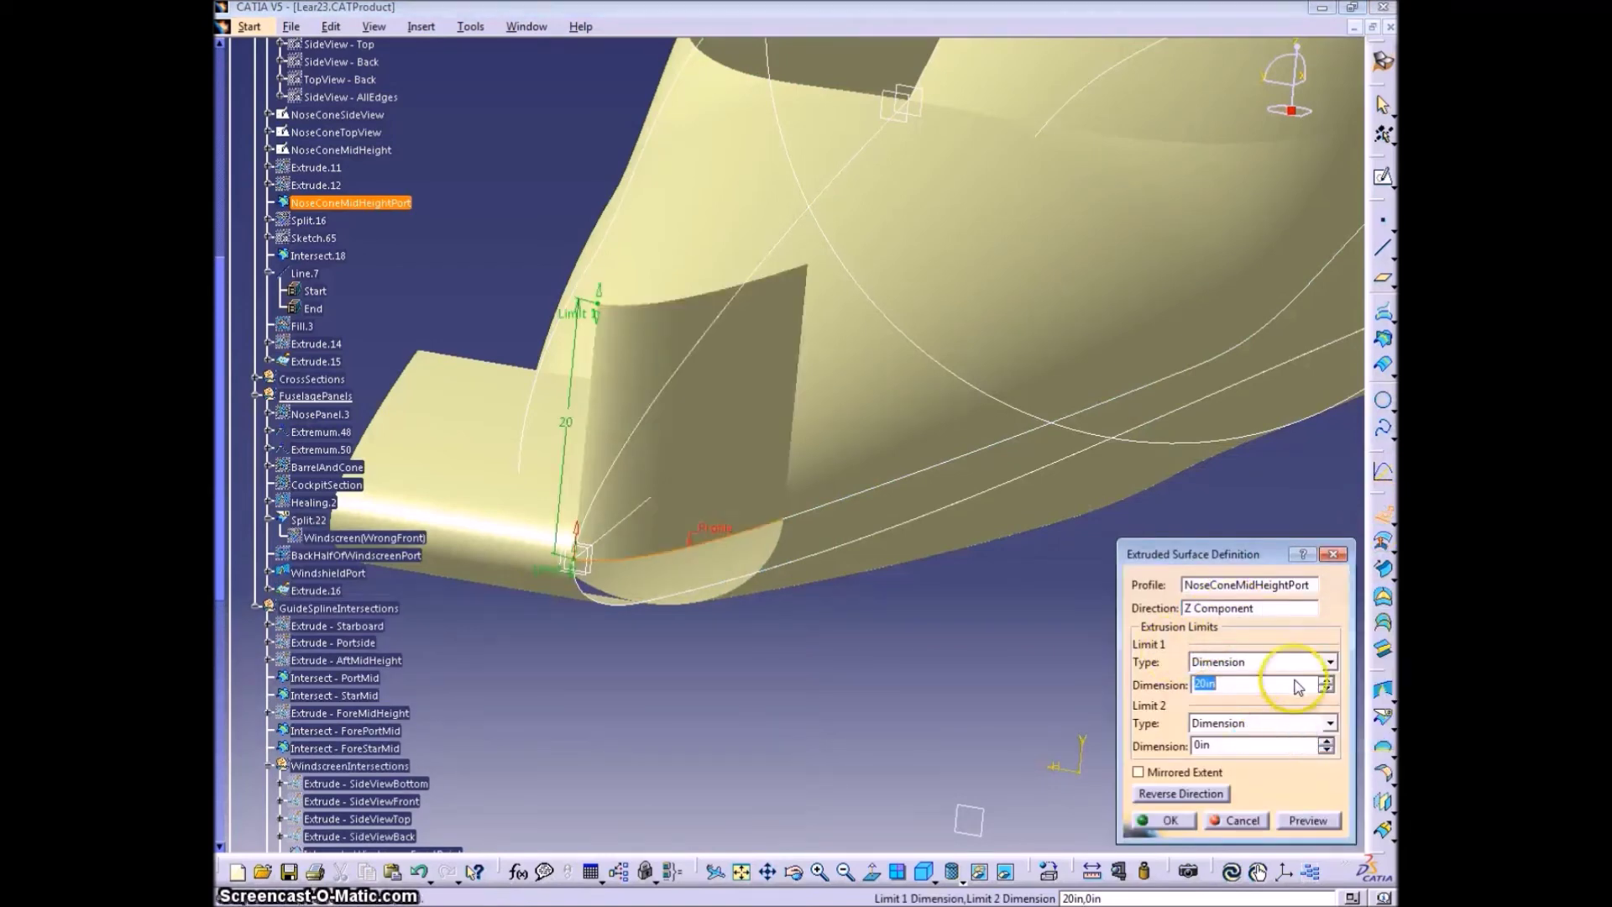
{"action": "left_click", "coordinate": [1224, 794]}
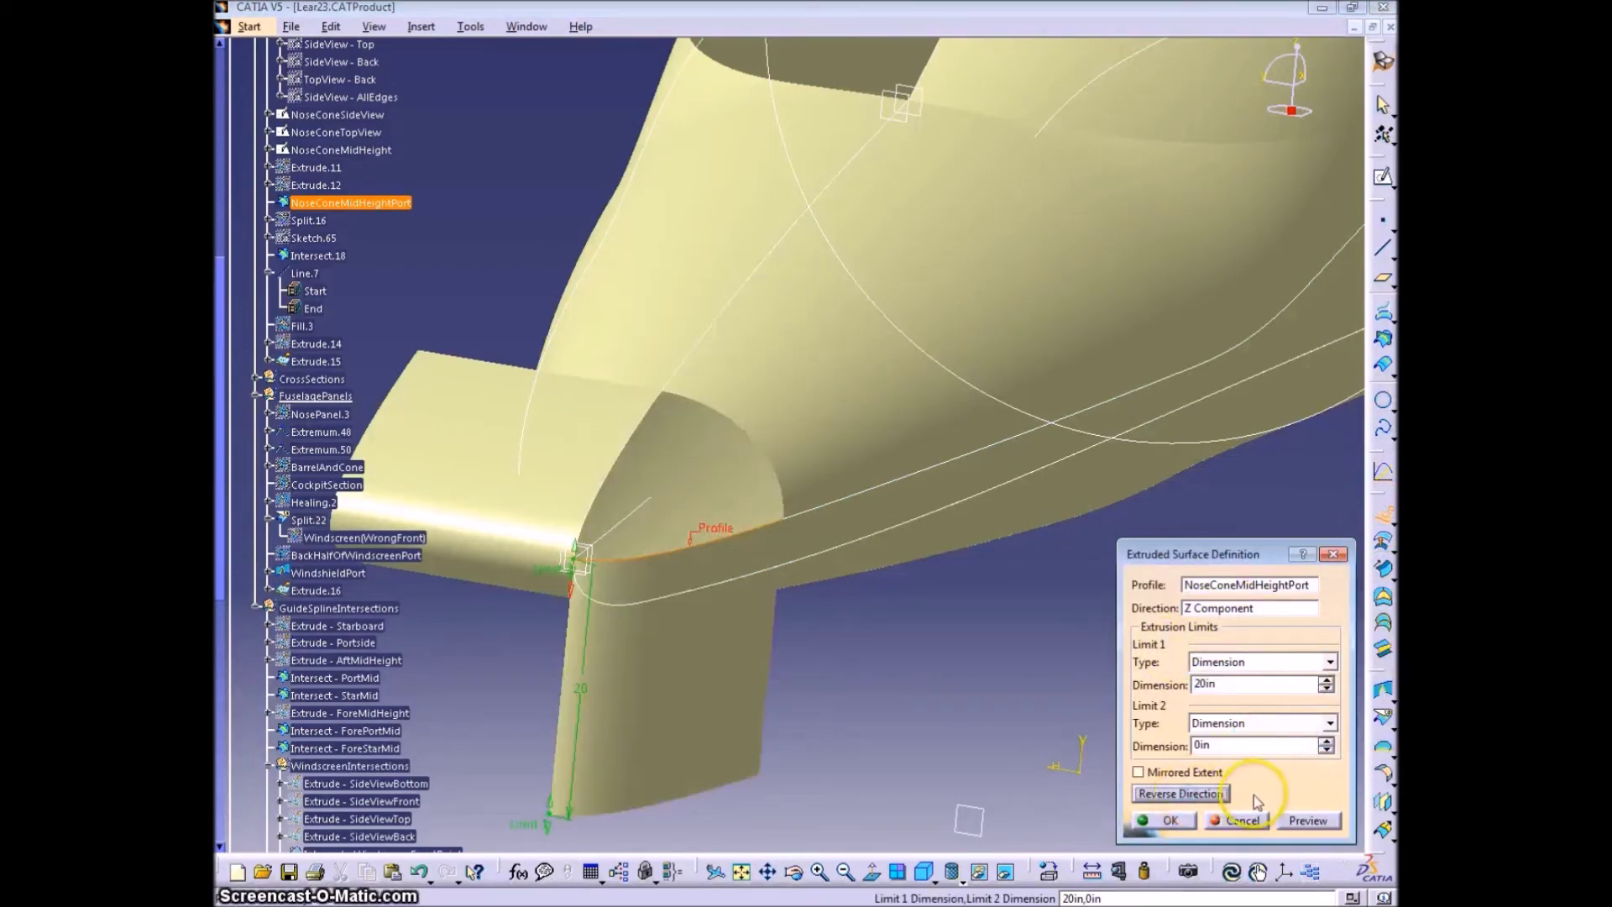
{"action": "left_click", "coordinate": [1167, 822]}
{"action": "left_click", "coordinate": [961, 792]}
Bound a fill surface for the upper port nose with the Split.22 edge, NoseConeMidHeightPort and NoseConeSideView
{"action": "left_click", "coordinate": [1383, 597]}
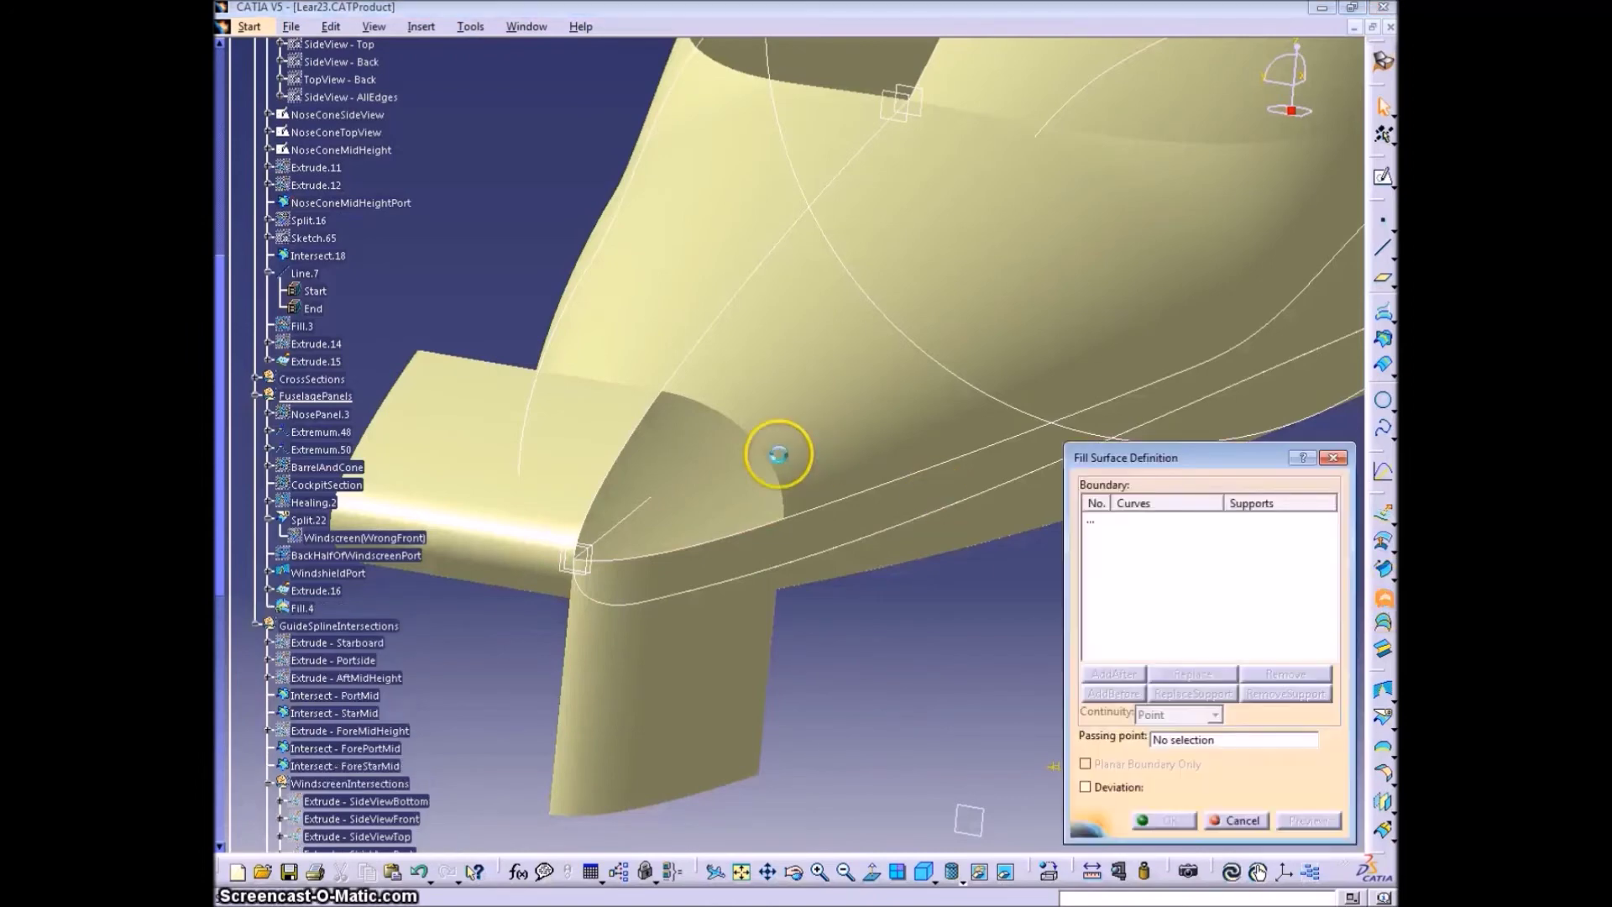
{"action": "left_click", "coordinate": [759, 460]}
{"action": "left_click", "coordinate": [713, 542]}
{"action": "left_click", "coordinate": [634, 439]}
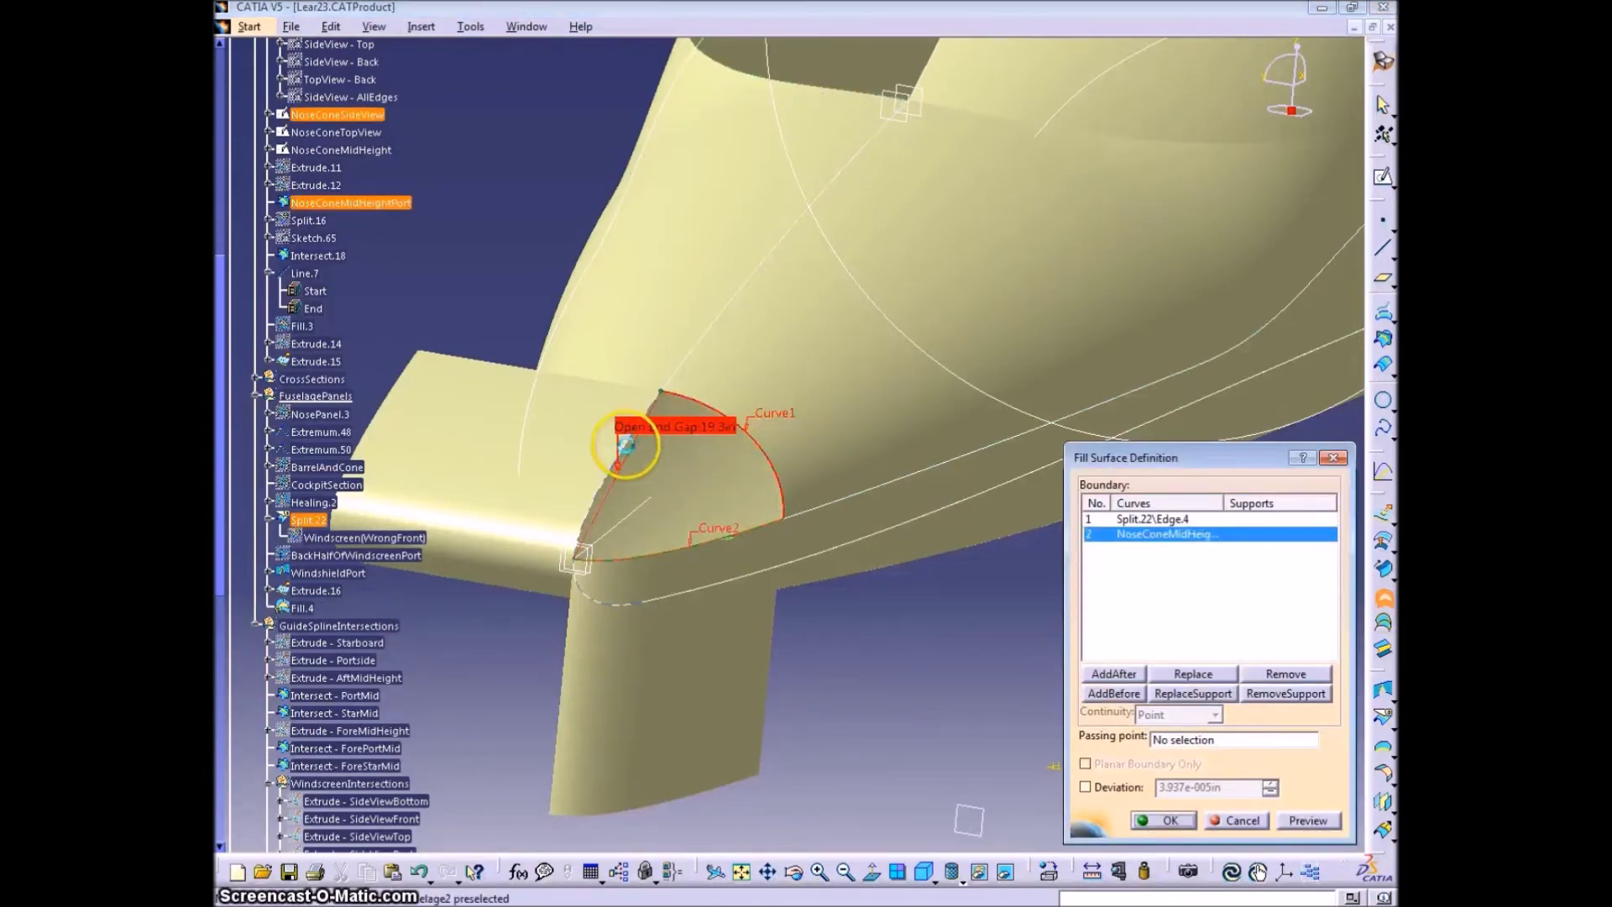
{"action": "left_click", "coordinate": [1309, 826]}
Assign Split.22, Extrude.16 and Extrude.15 as tangent supports of the three boundary curves and complete the upper fill
{"action": "left_click", "coordinate": [1271, 521]}
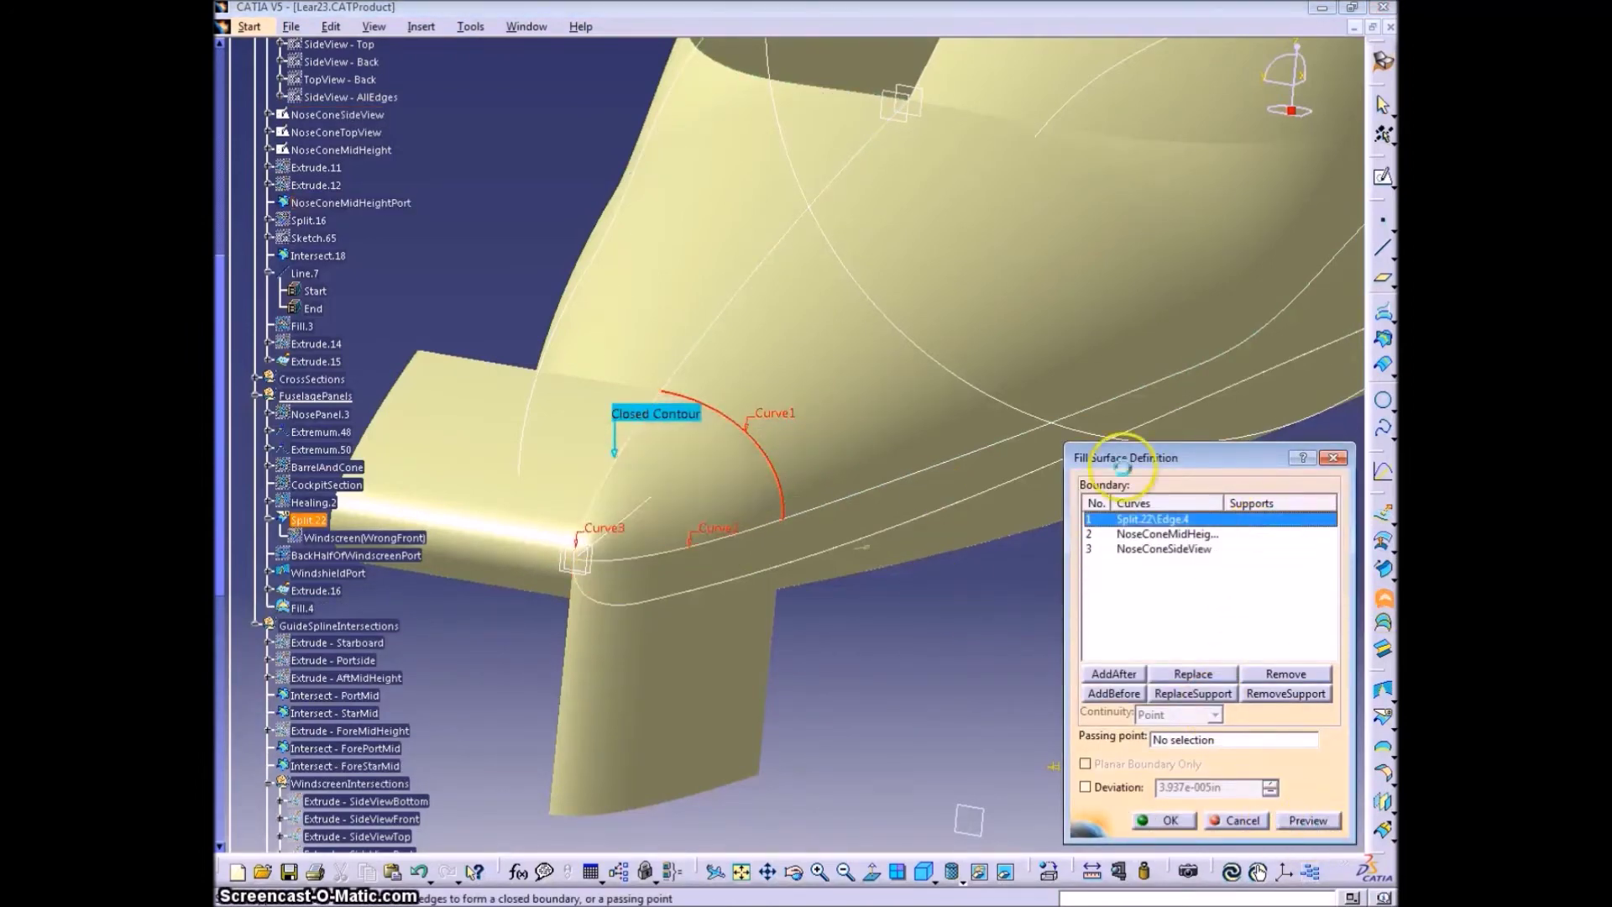
{"action": "left_click", "coordinate": [809, 370]}
{"action": "left_click", "coordinate": [1275, 535]}
{"action": "left_click", "coordinate": [731, 672]}
{"action": "left_click", "coordinate": [1260, 548]}
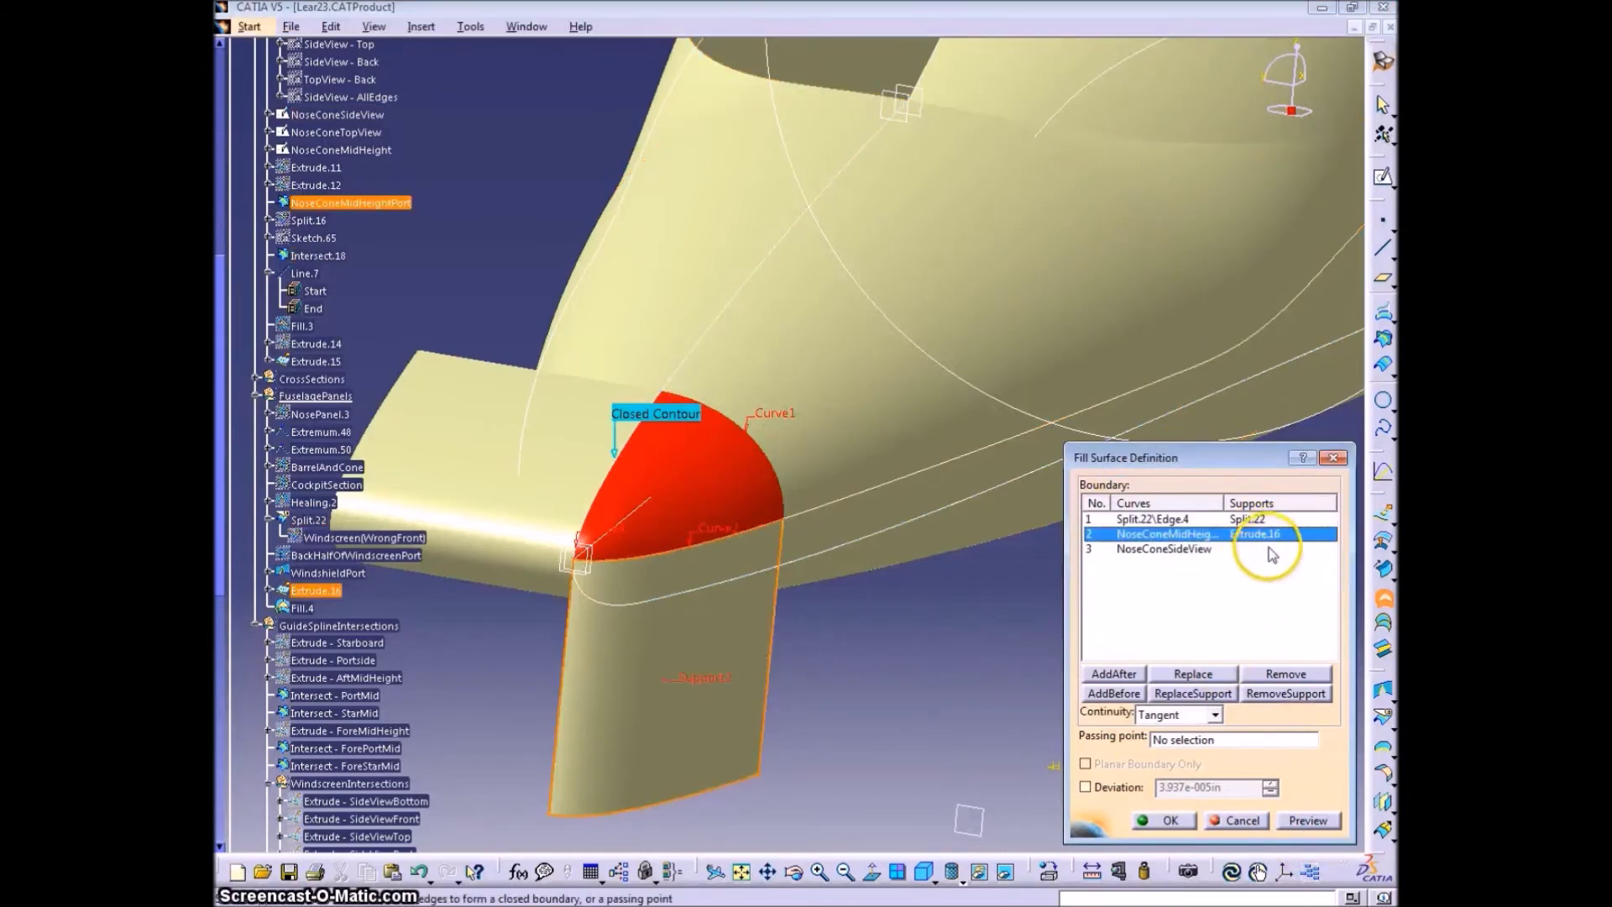
{"action": "left_click", "coordinate": [576, 475]}
{"action": "left_click", "coordinate": [1307, 821]}
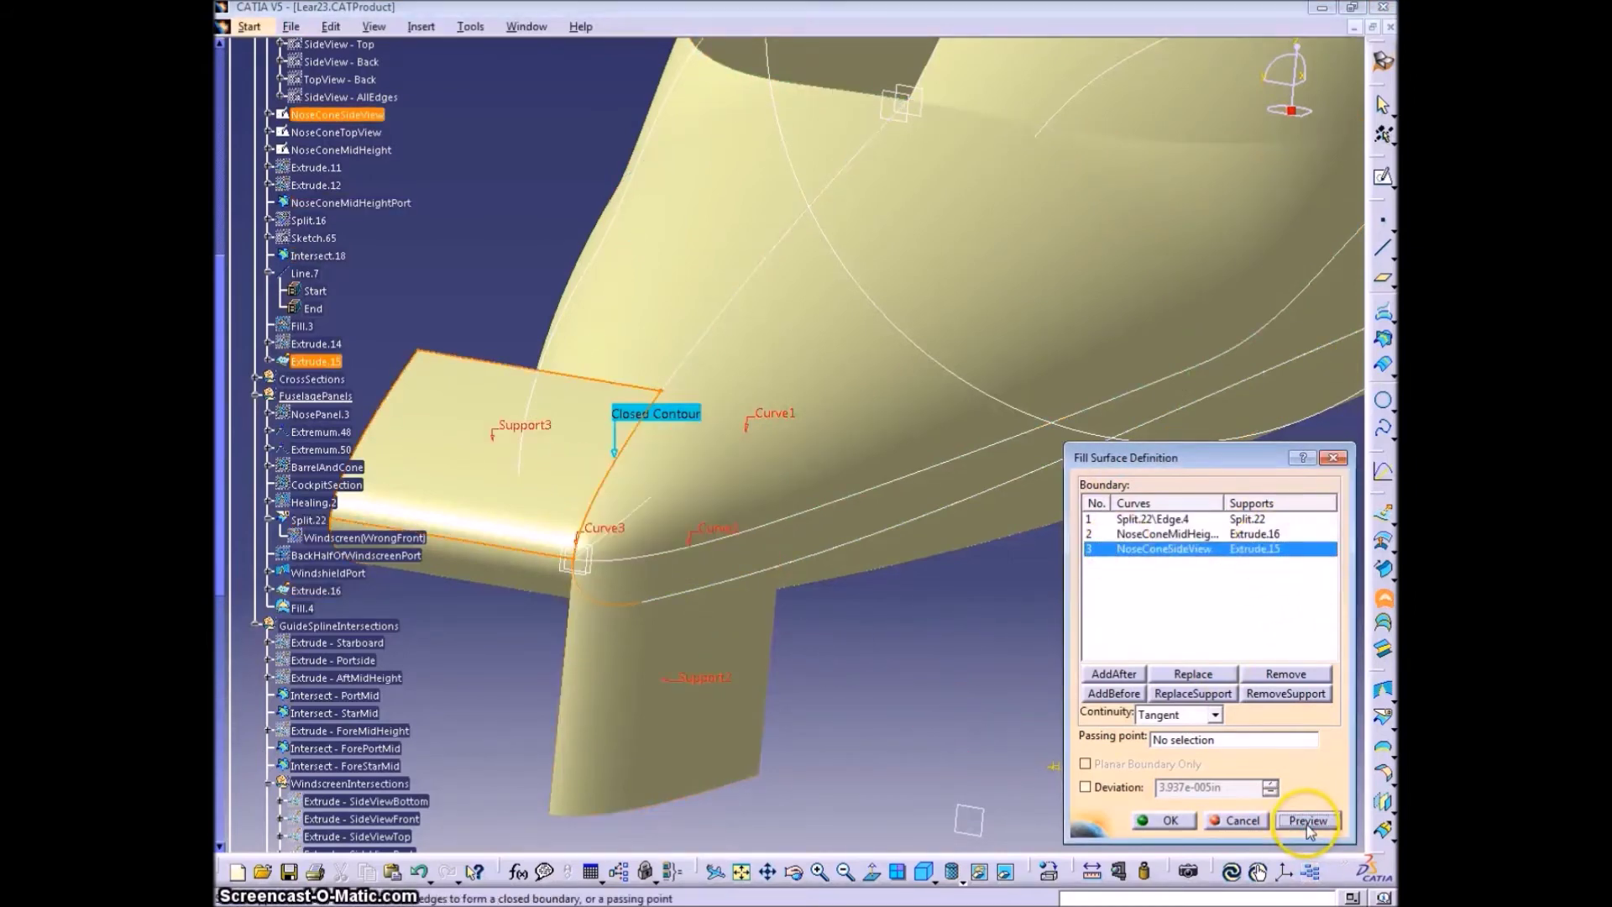
{"action": "left_click", "coordinate": [1170, 821]}
Check the definition of the downward mid-height extrusion and hide that surface
{"action": "middle_click_drag", "start_coordinate": [671, 710], "coordinate": [658, 651]}
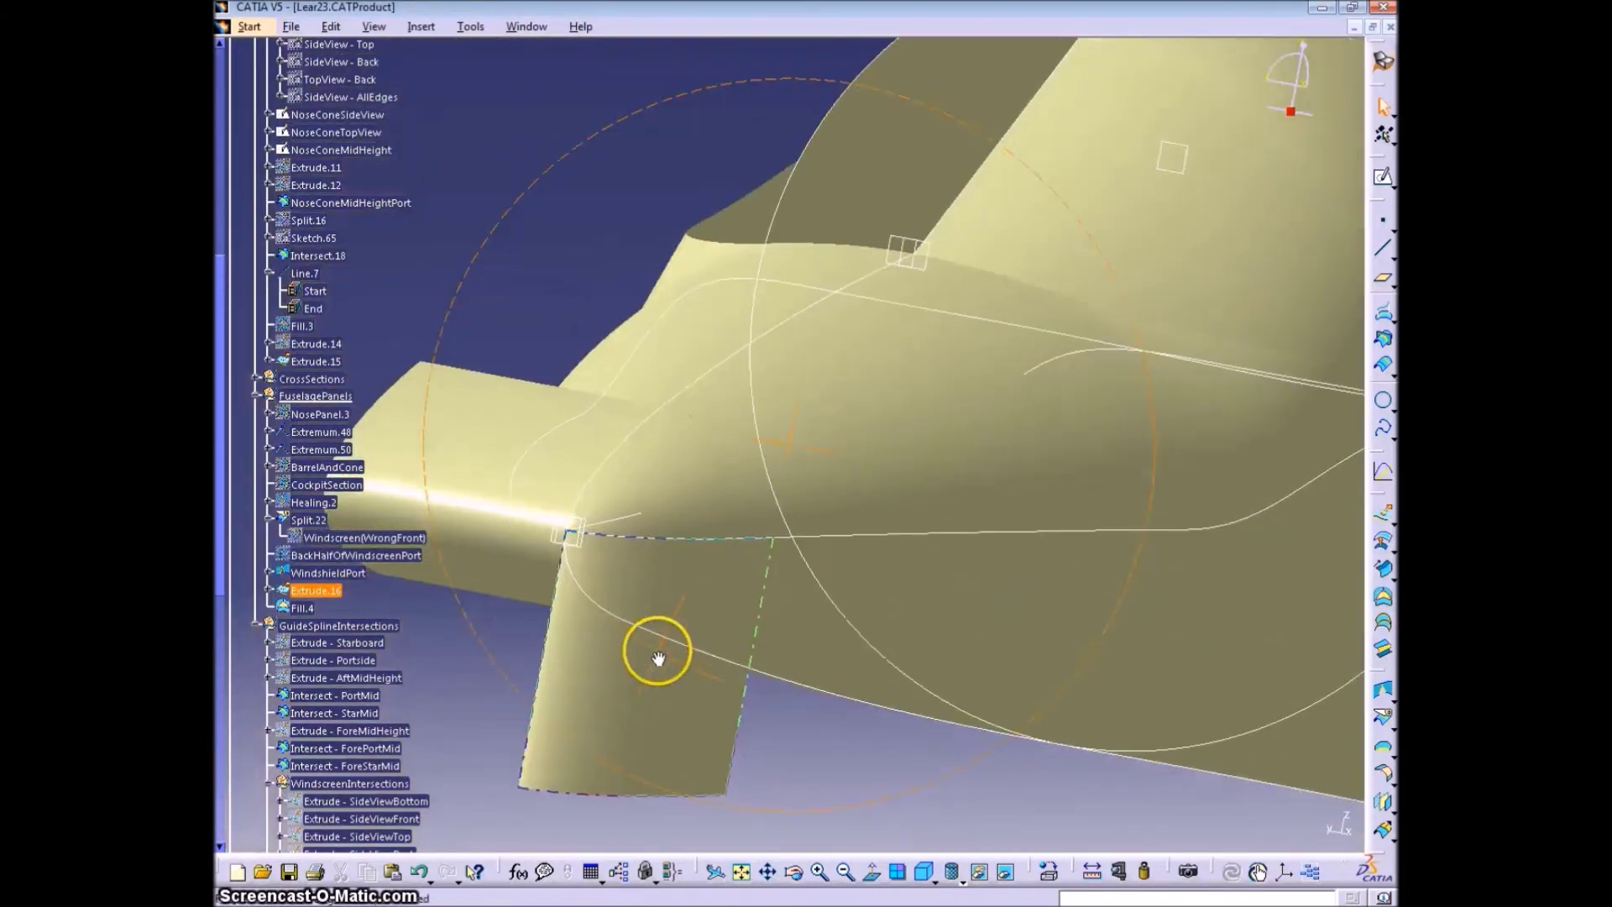
{"action": "double_click", "coordinate": [702, 601]}
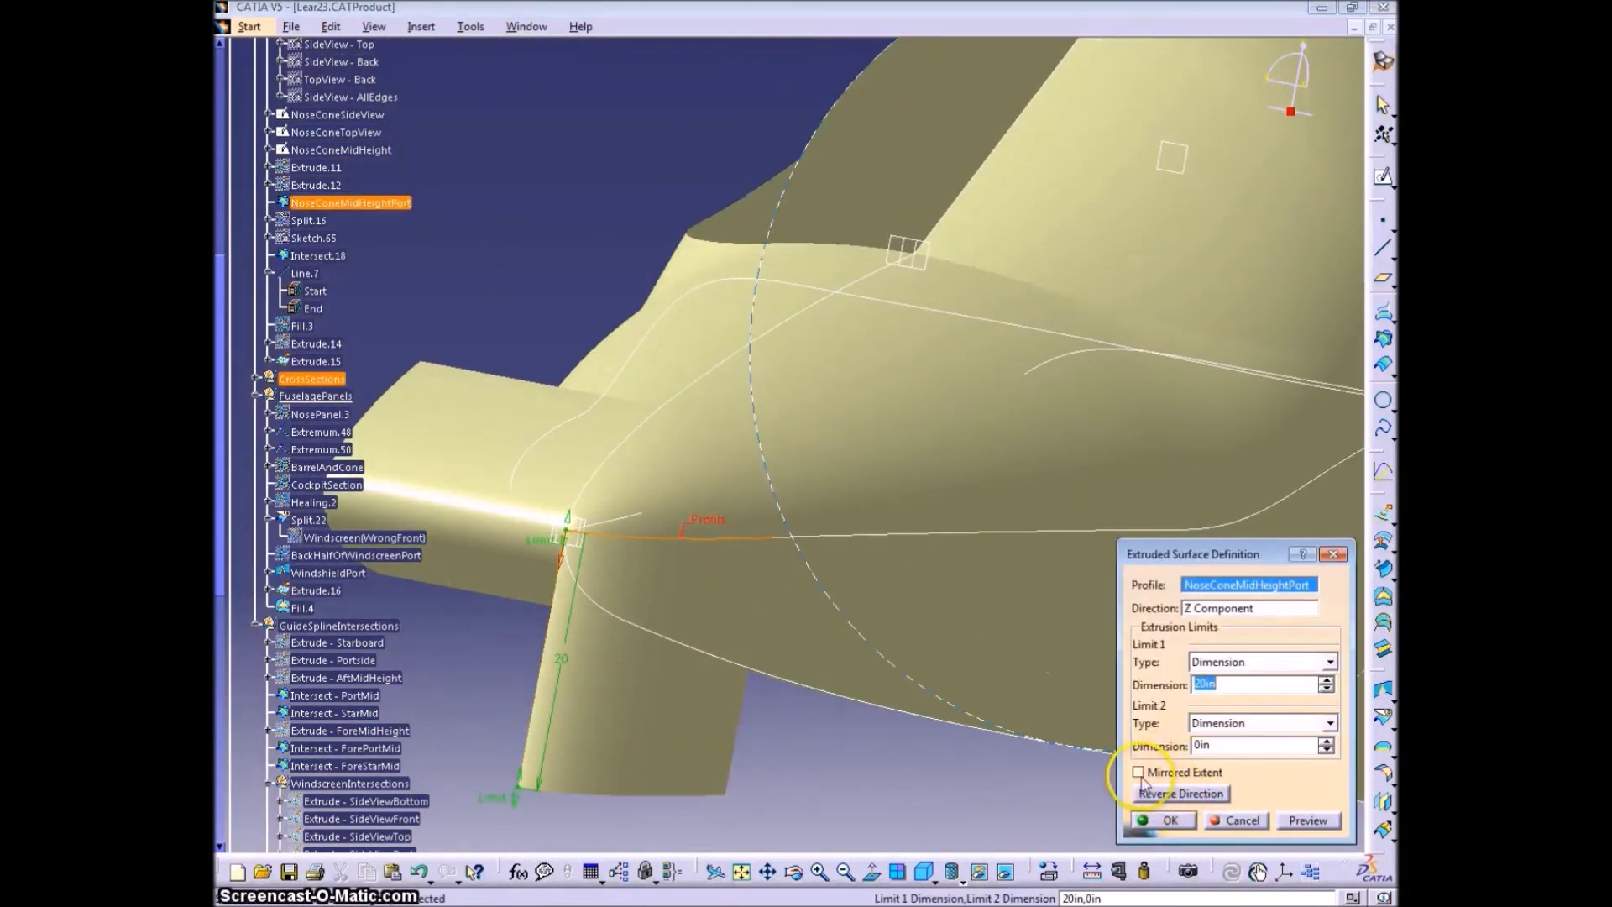
{"action": "left_click", "coordinate": [1170, 821]}
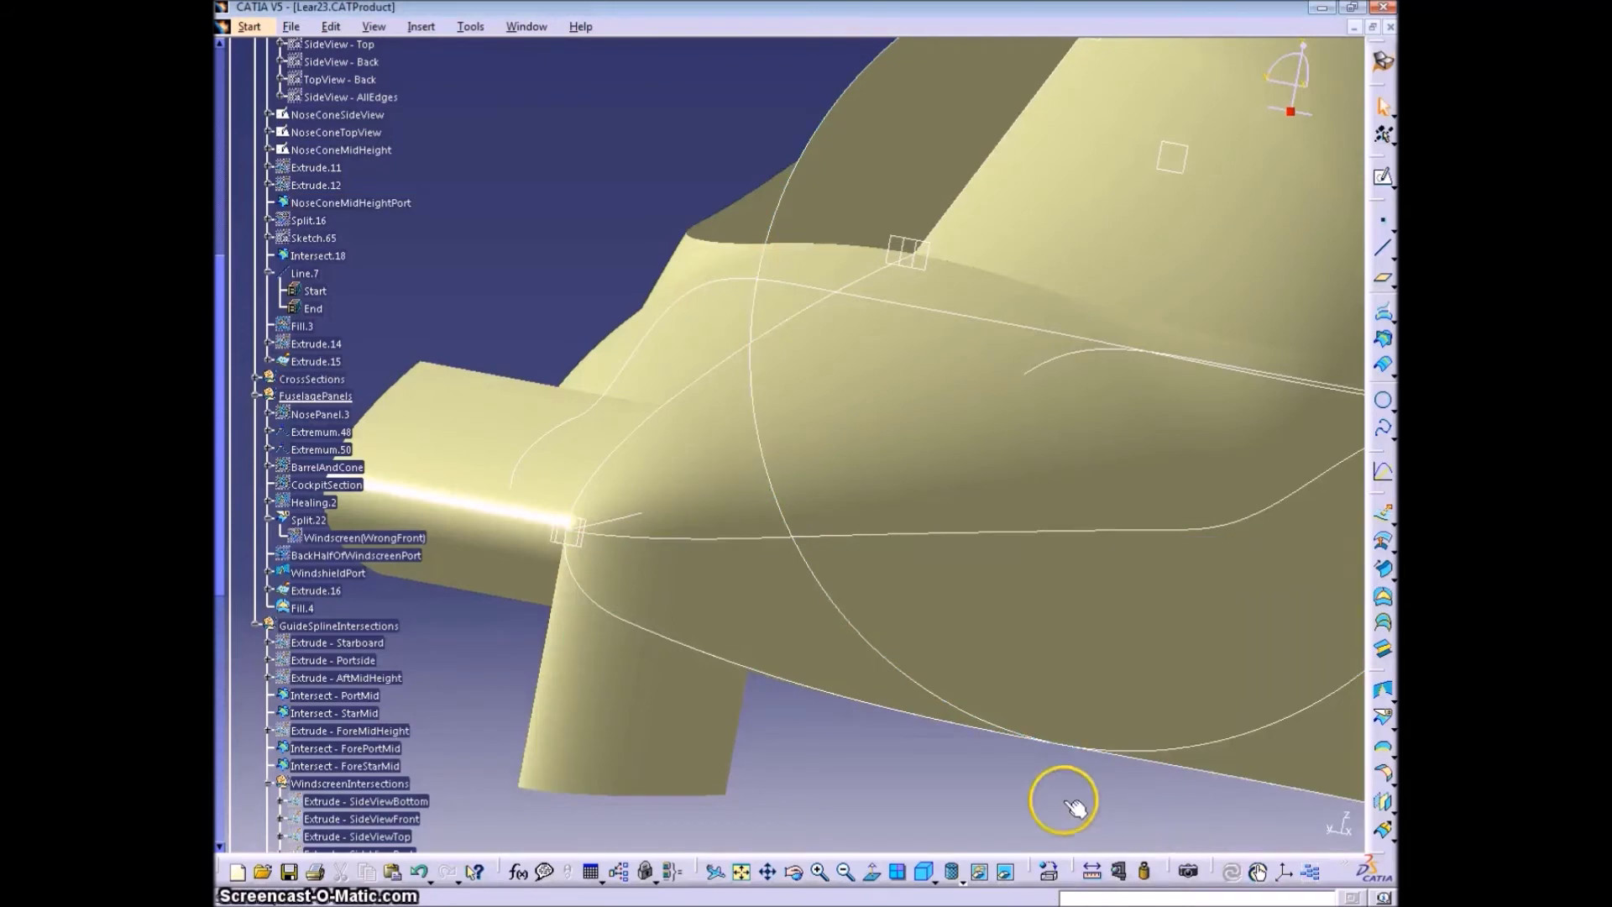
{"action": "right_click", "coordinate": [655, 698]}
{"action": "left_click", "coordinate": [689, 366]}
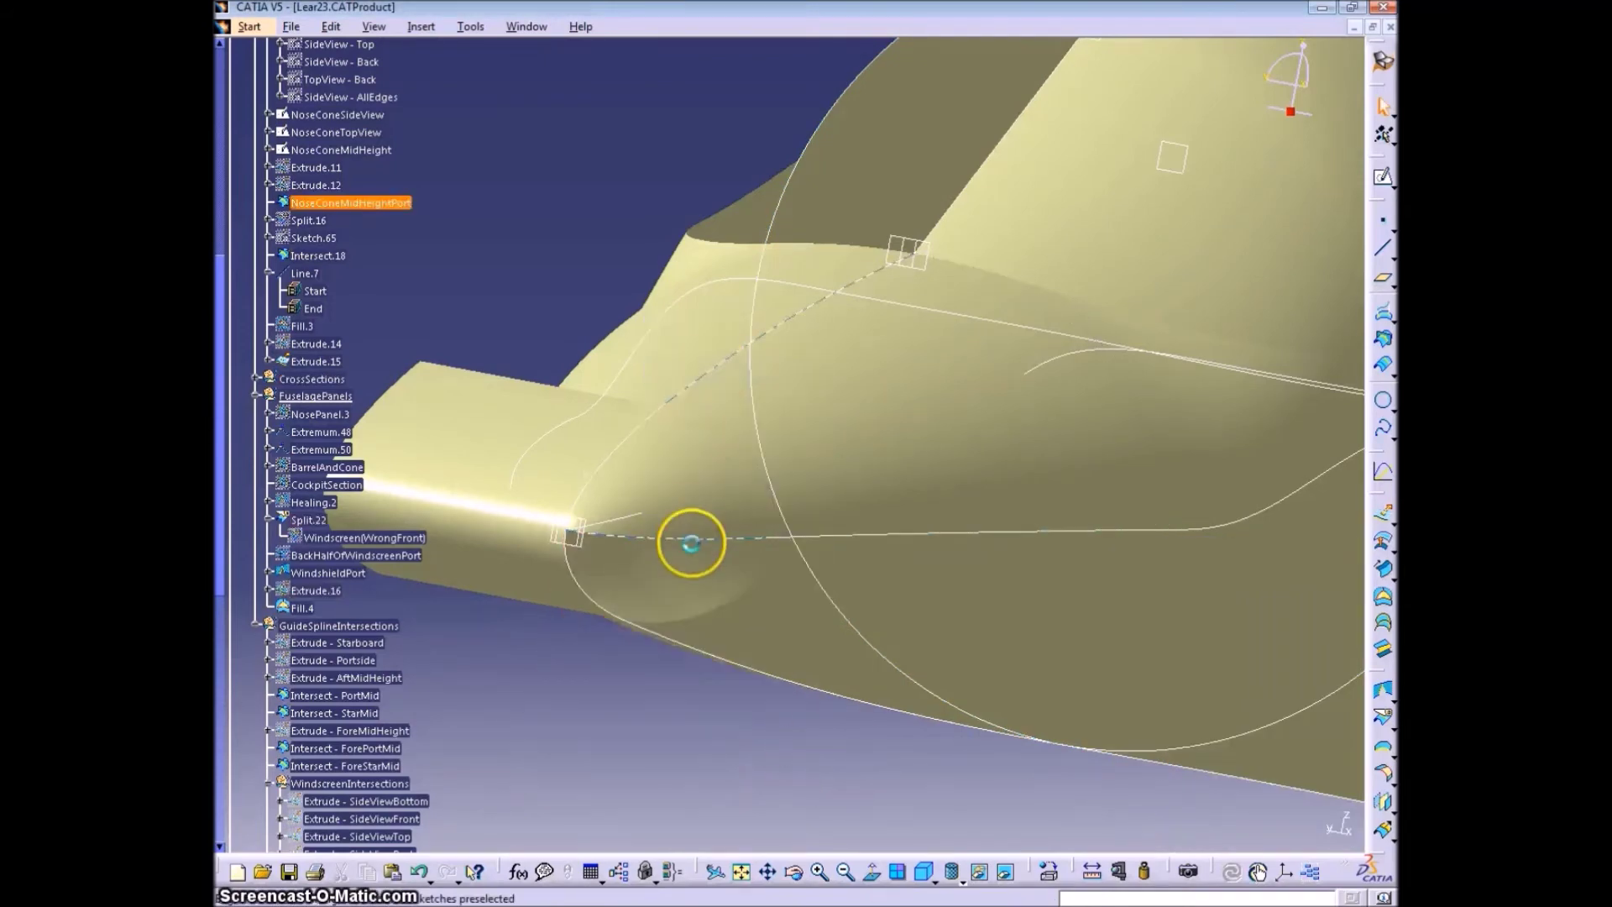
Extrude the NoseConeMidHeightPort curve 20 in upward along the Z component
{"action": "left_click", "coordinate": [1383, 521]}
{"action": "right_click", "coordinate": [1234, 610]}
{"action": "left_click", "coordinate": [1276, 732]}
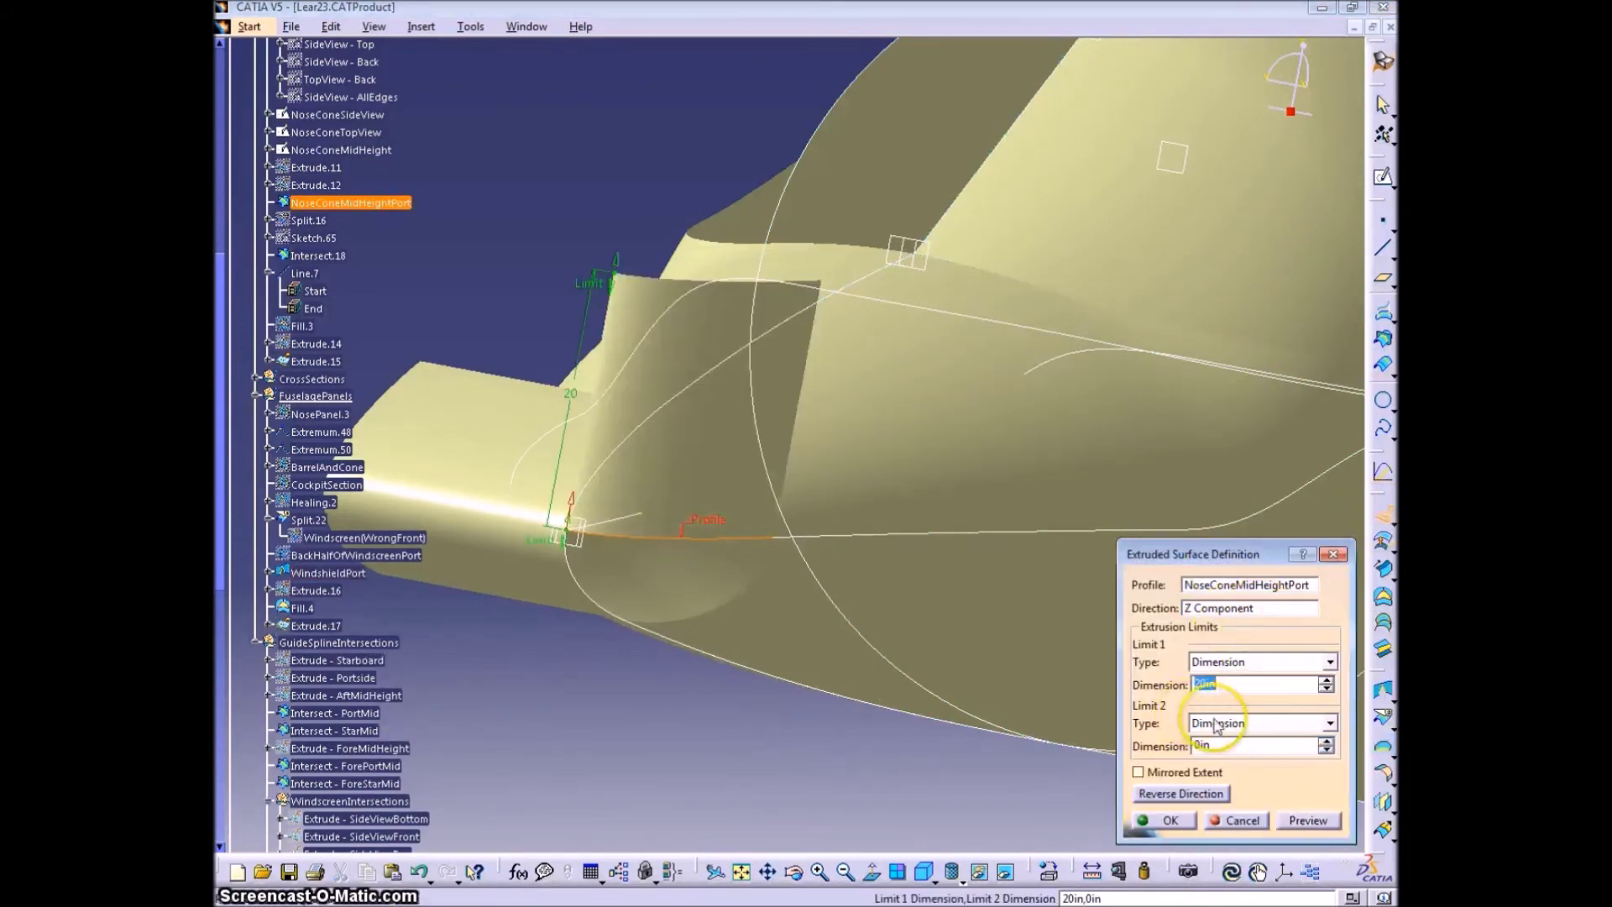
{"action": "left_click", "coordinate": [1168, 817]}
Bound a second fill surface for the lower port nose with the lower Split.22 edge, NoseConeMidHeightPort and NoseConeSideView
{"action": "middle_click_drag", "start_coordinate": [708, 749], "coordinate": [632, 766]}
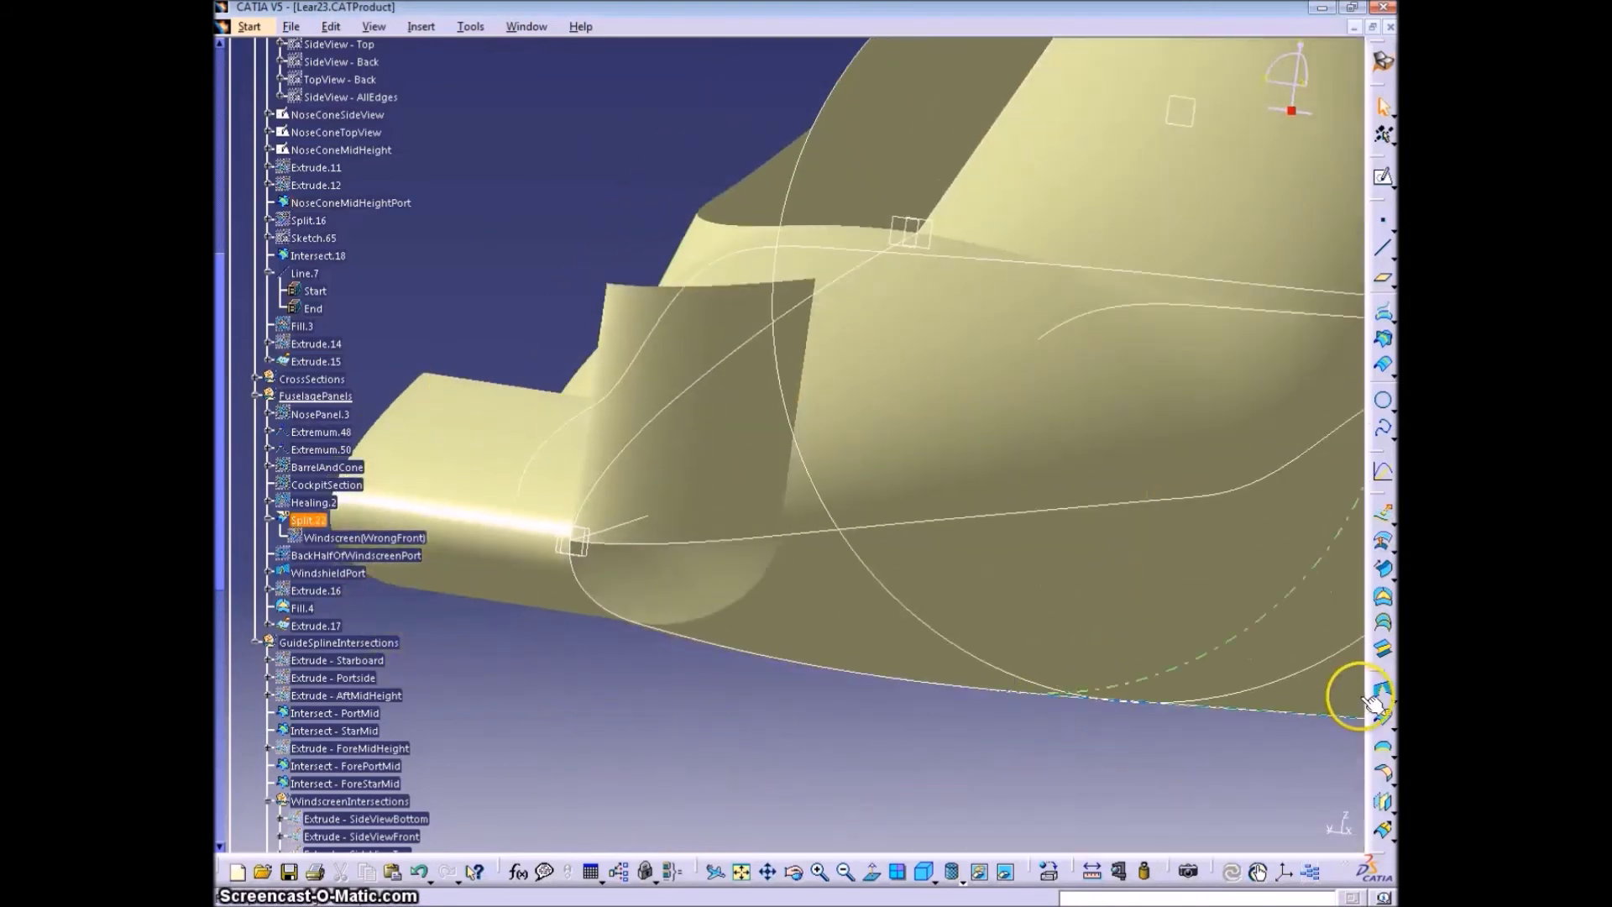
{"action": "left_click", "coordinate": [1383, 606]}
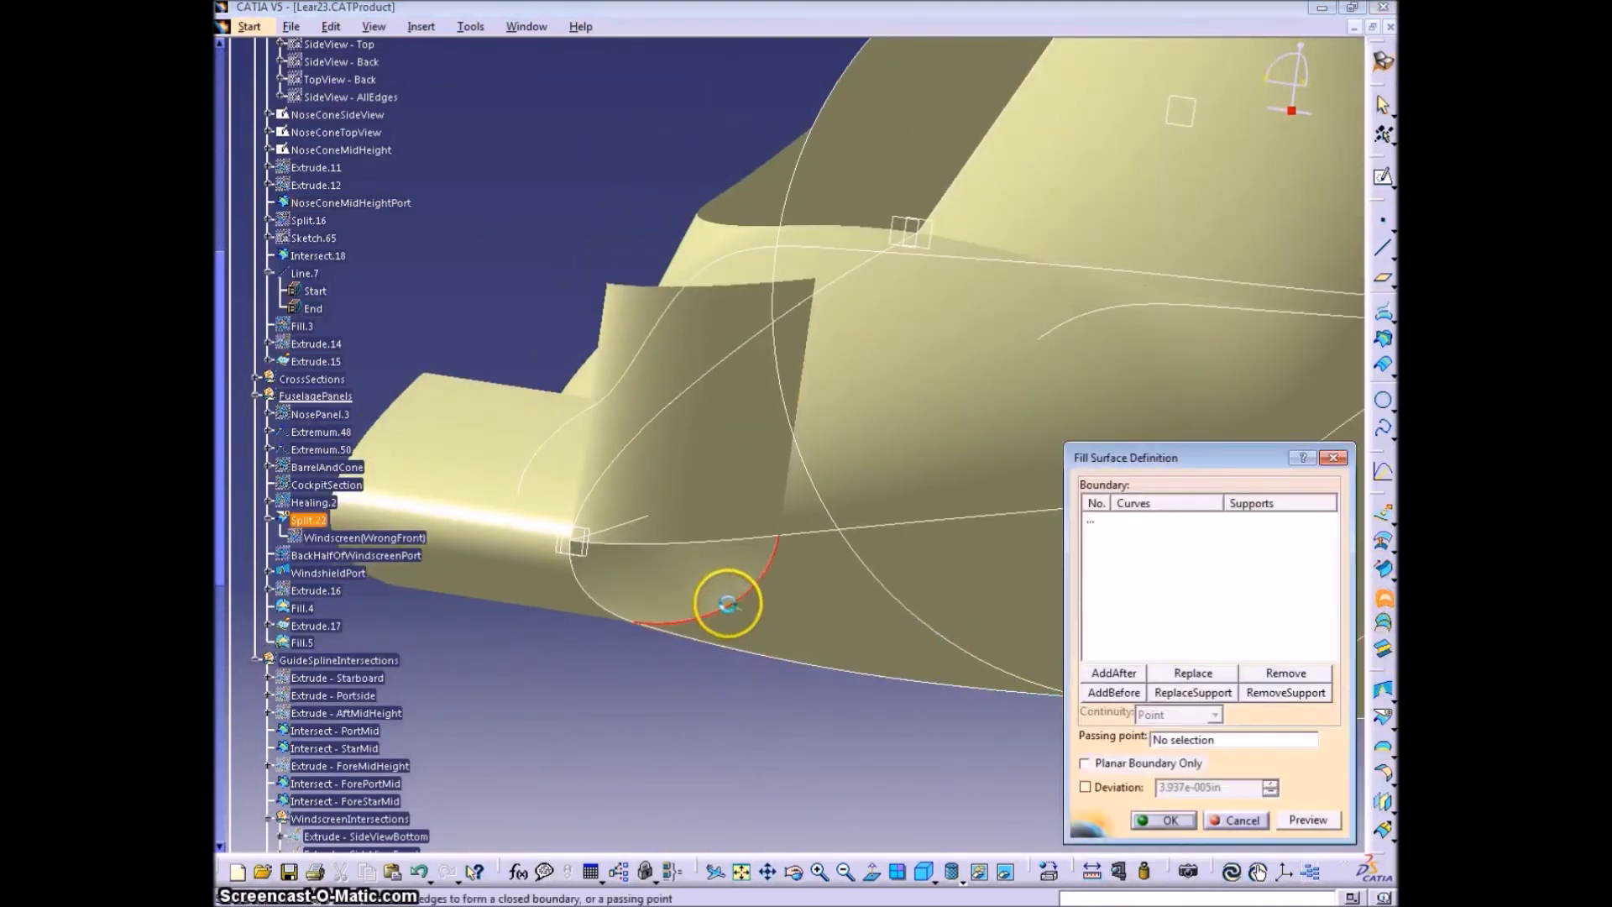
{"action": "left_click", "coordinate": [726, 604]}
{"action": "left_click", "coordinate": [712, 544]}
{"action": "left_click", "coordinate": [592, 585]}
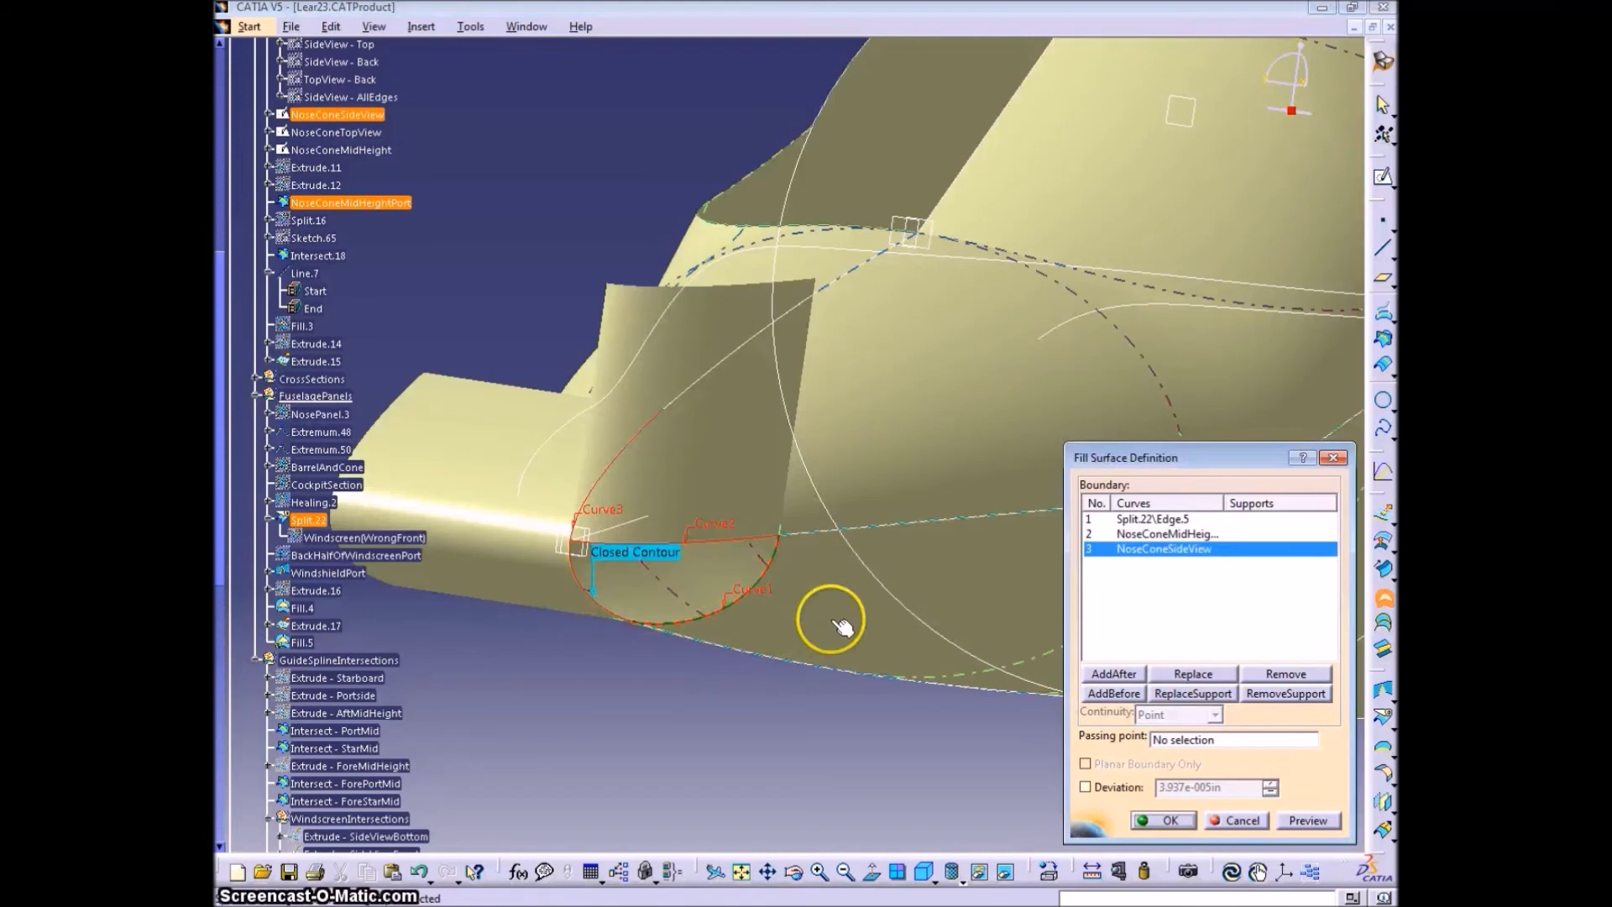
Assign Split.22, Extrude.17 and Extrude.15 as tangent supports of the lower boundary curves and complete the fill
{"action": "left_click", "coordinate": [1254, 517]}
{"action": "left_click", "coordinate": [1259, 535]}
{"action": "left_click", "coordinate": [713, 446]}
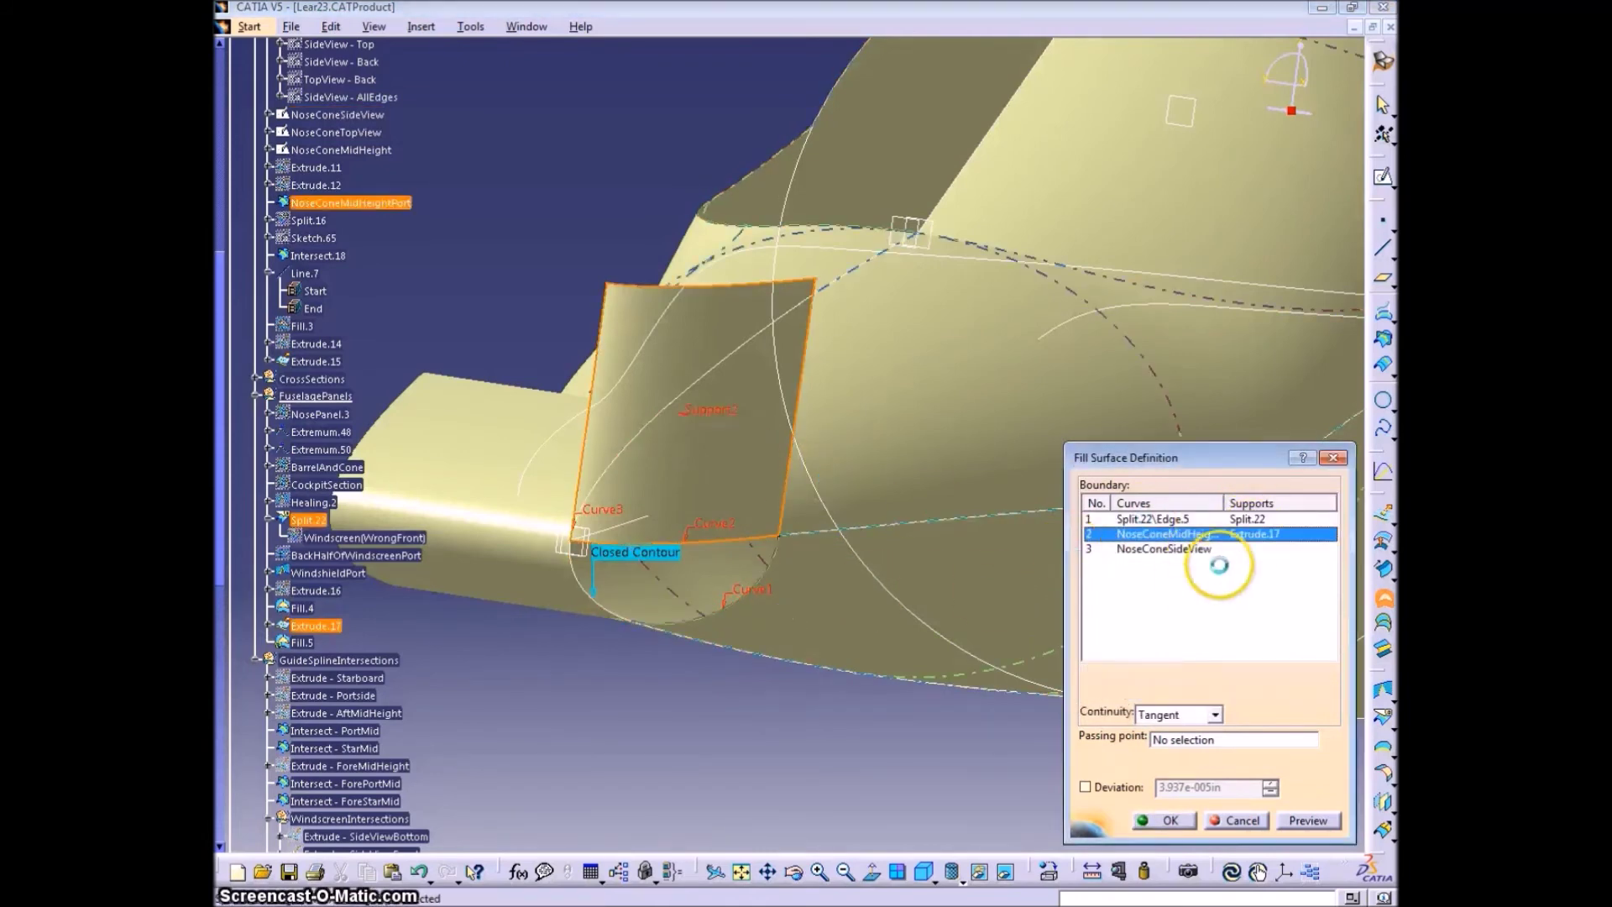
{"action": "left_click", "coordinate": [1184, 551]}
{"action": "left_click", "coordinate": [502, 587]}
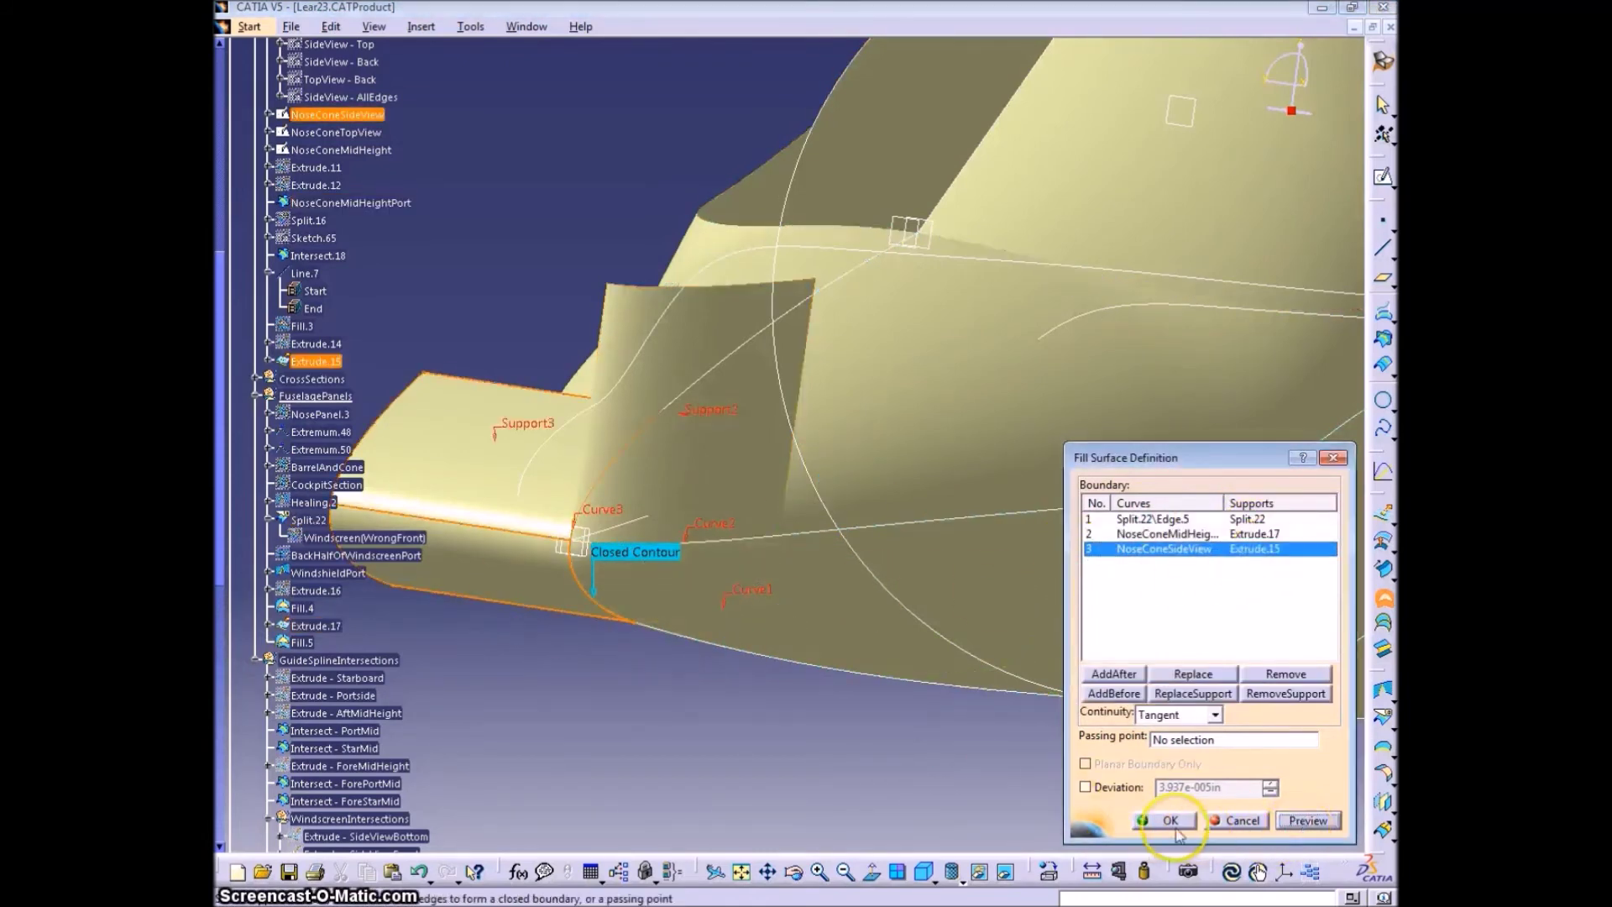
{"action": "left_click", "coordinate": [1167, 820]}
Hide the side-view extrusion Extrude.15 and move Extrude.14 and Extrude.15 into FuselagePanels
{"action": "right_click", "coordinate": [538, 466]}
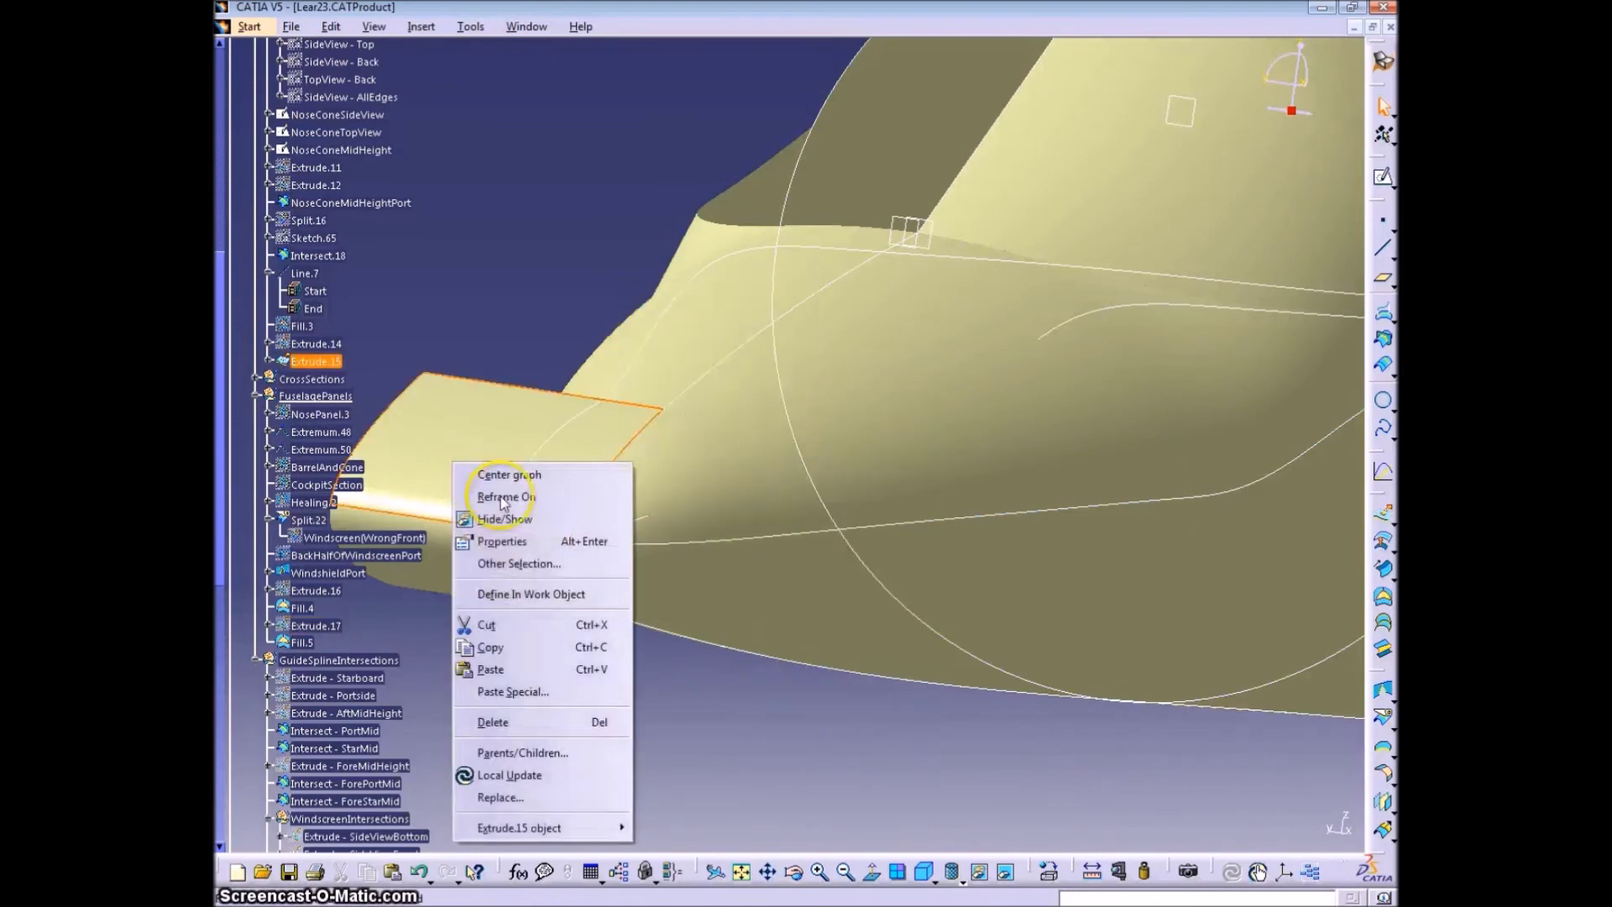
{"action": "left_click", "coordinate": [559, 515]}
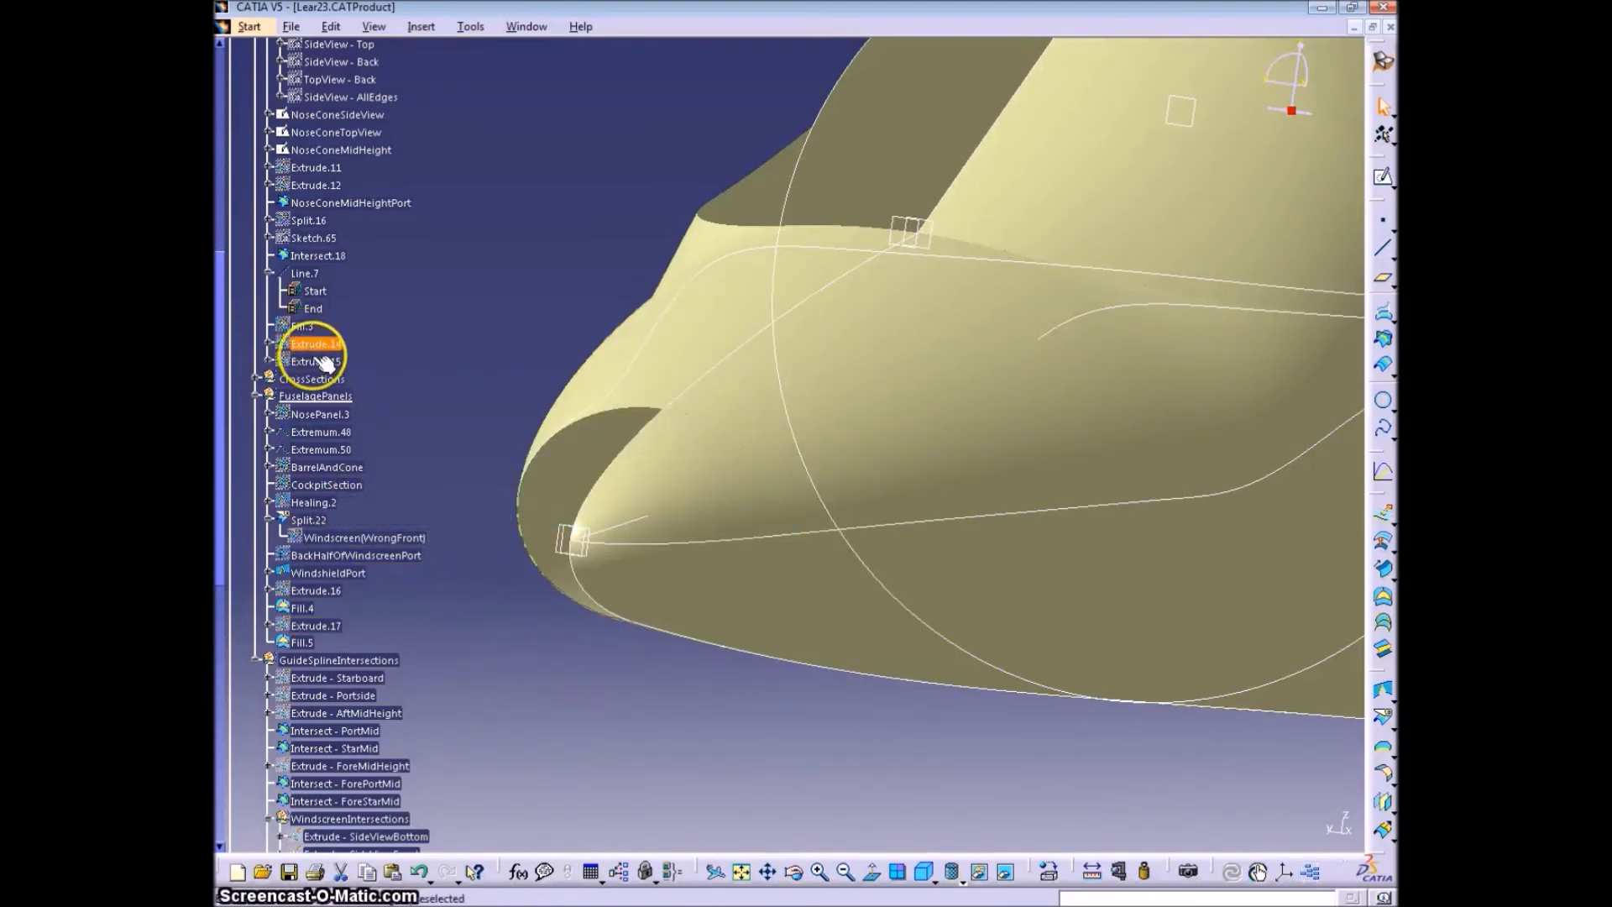
{"action": "mouse_move", "coordinate": [328, 340]}
{"action": "left_mouse_down"}
{"action": "mouse_move", "coordinate": [316, 439]}
{"action": "mouse_move", "coordinate": [317, 387]}
{"action": "left_mouse_up"}
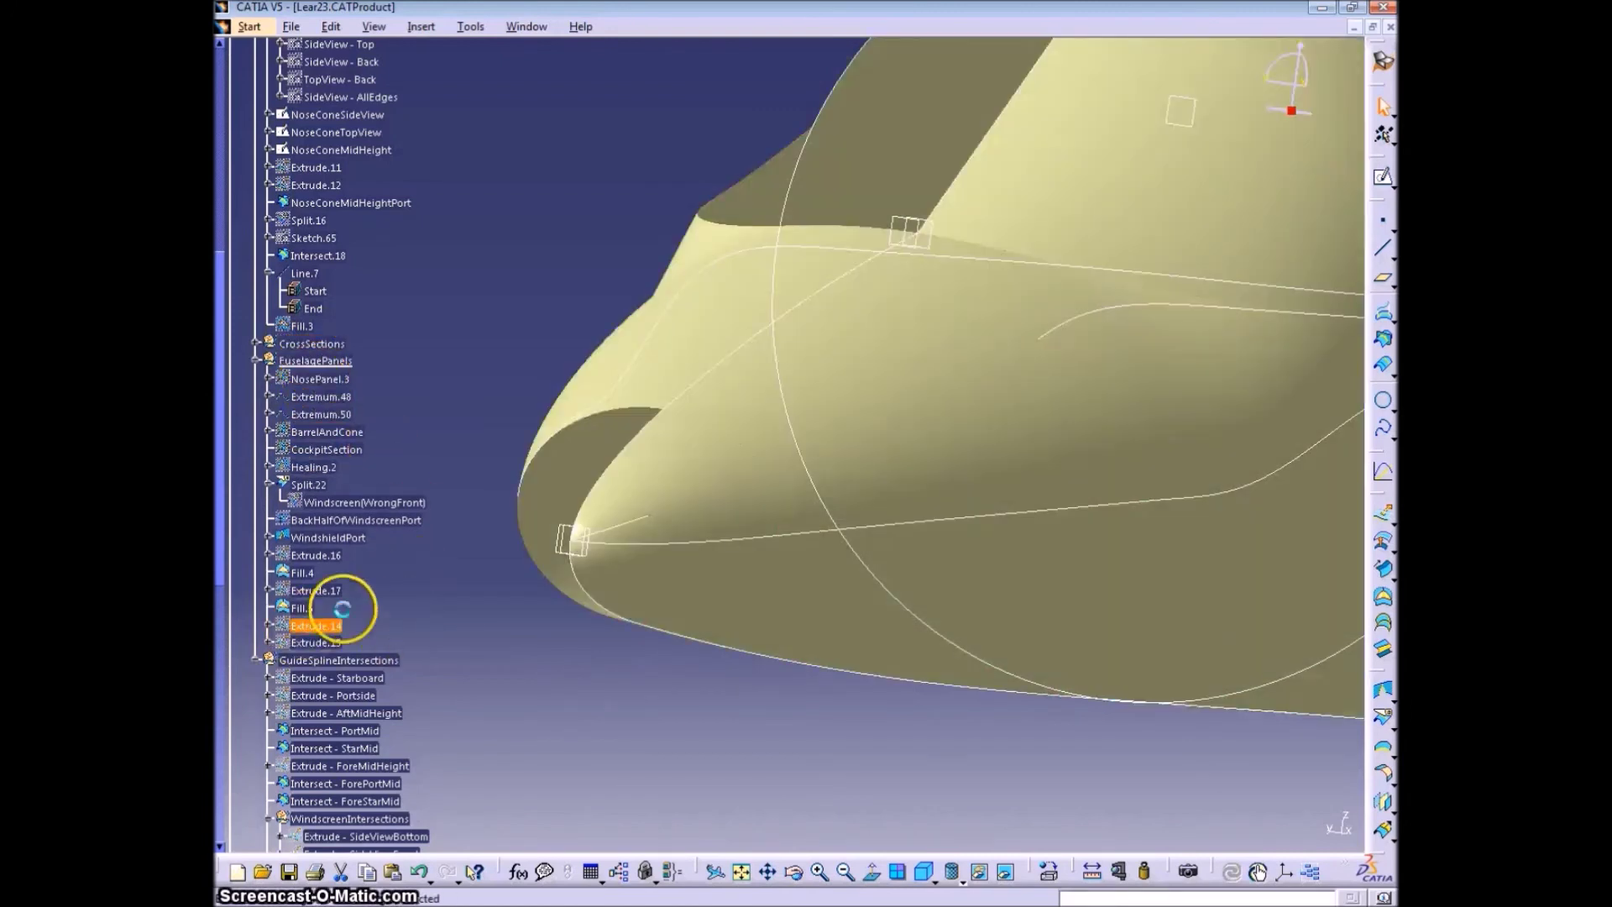
Create a geometrical set named ExtrusionsForFillTangents inside FuselagePanels with Extrude.14 as its member
{"action": "left_click", "coordinate": [418, 27]}
{"action": "left_click", "coordinate": [462, 109]}
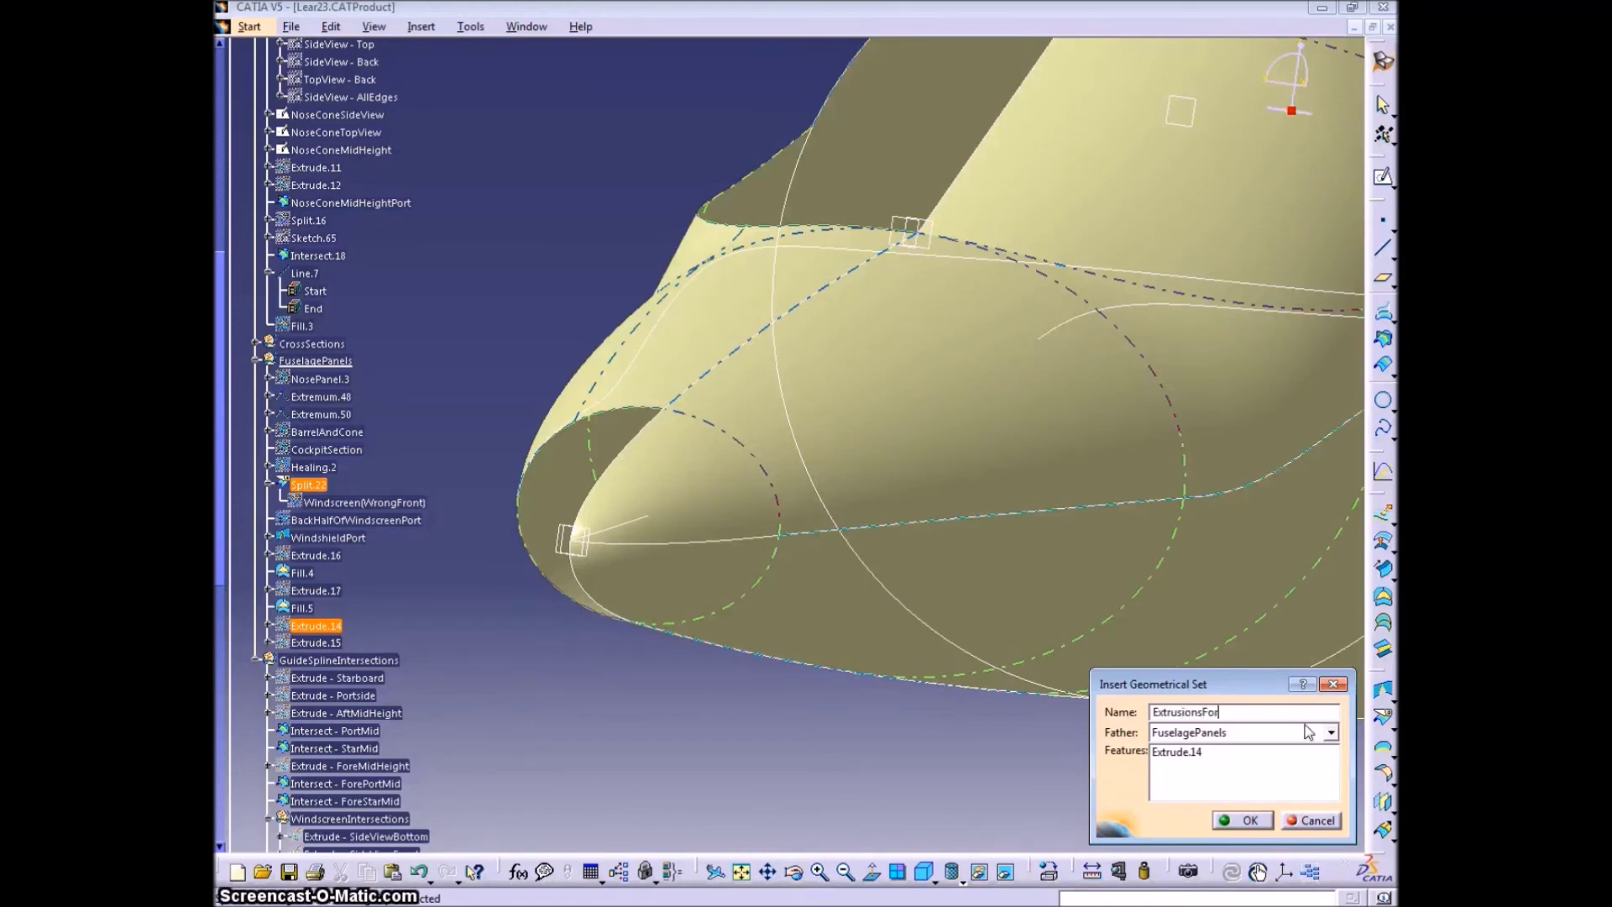
{"action": "left_click", "coordinate": [1268, 820]}
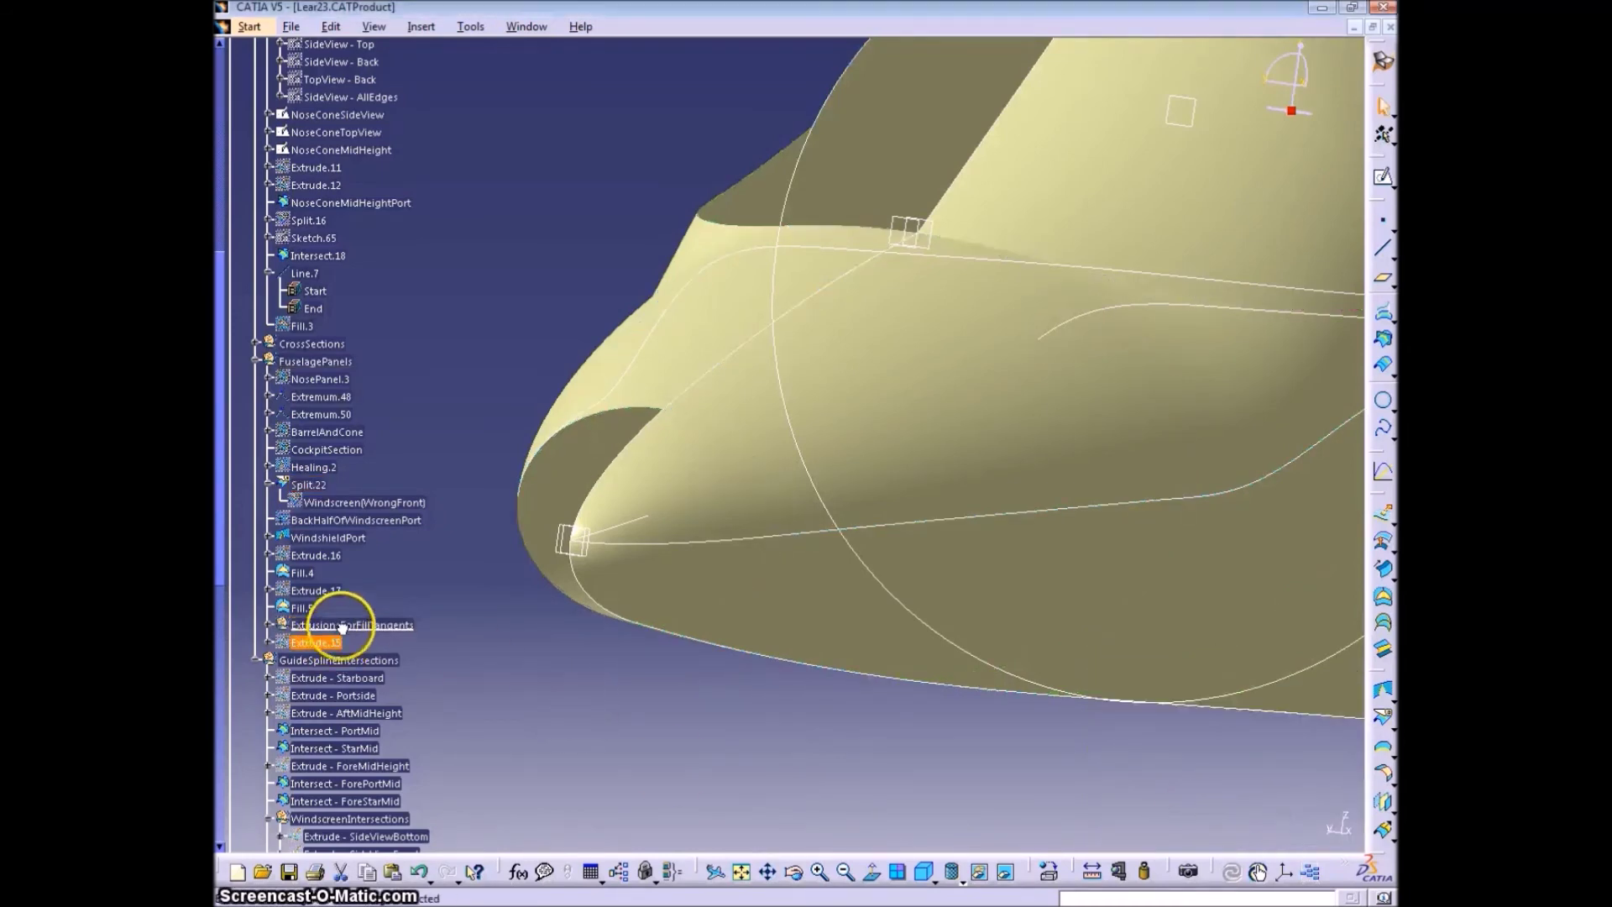
Toggle the visibility of Extrude.17 and Extrude.16 to identify them and move both, along with Extrude.15, into ExtrusionsForFillTangents
{"action": "left_click_drag", "start_coordinate": [342, 628], "coordinate": [329, 626]}
{"action": "right_click", "coordinate": [316, 589]}
{"action": "left_click", "coordinate": [382, 266]}
{"action": "right_click", "coordinate": [326, 592]}
{"action": "left_click", "coordinate": [396, 267]}
{"action": "right_click", "coordinate": [323, 556]}
{"action": "left_click", "coordinate": [391, 229]}
{"action": "right_click", "coordinate": [319, 554]}
{"action": "left_click", "coordinate": [394, 229]}
{"action": "left_click_drag", "start_coordinate": [322, 557], "coordinate": [332, 611]}
Hide the NoseConeMidHeightPort curve and the nose cone side-view profile sketch along the lower nose edge
{"action": "middle_click_drag", "start_coordinate": [576, 607], "coordinate": [713, 565]}
{"action": "middle_click", "coordinate": [879, 448]}
{"action": "right_click", "coordinate": [907, 430]}
{"action": "left_click", "coordinate": [970, 486]}
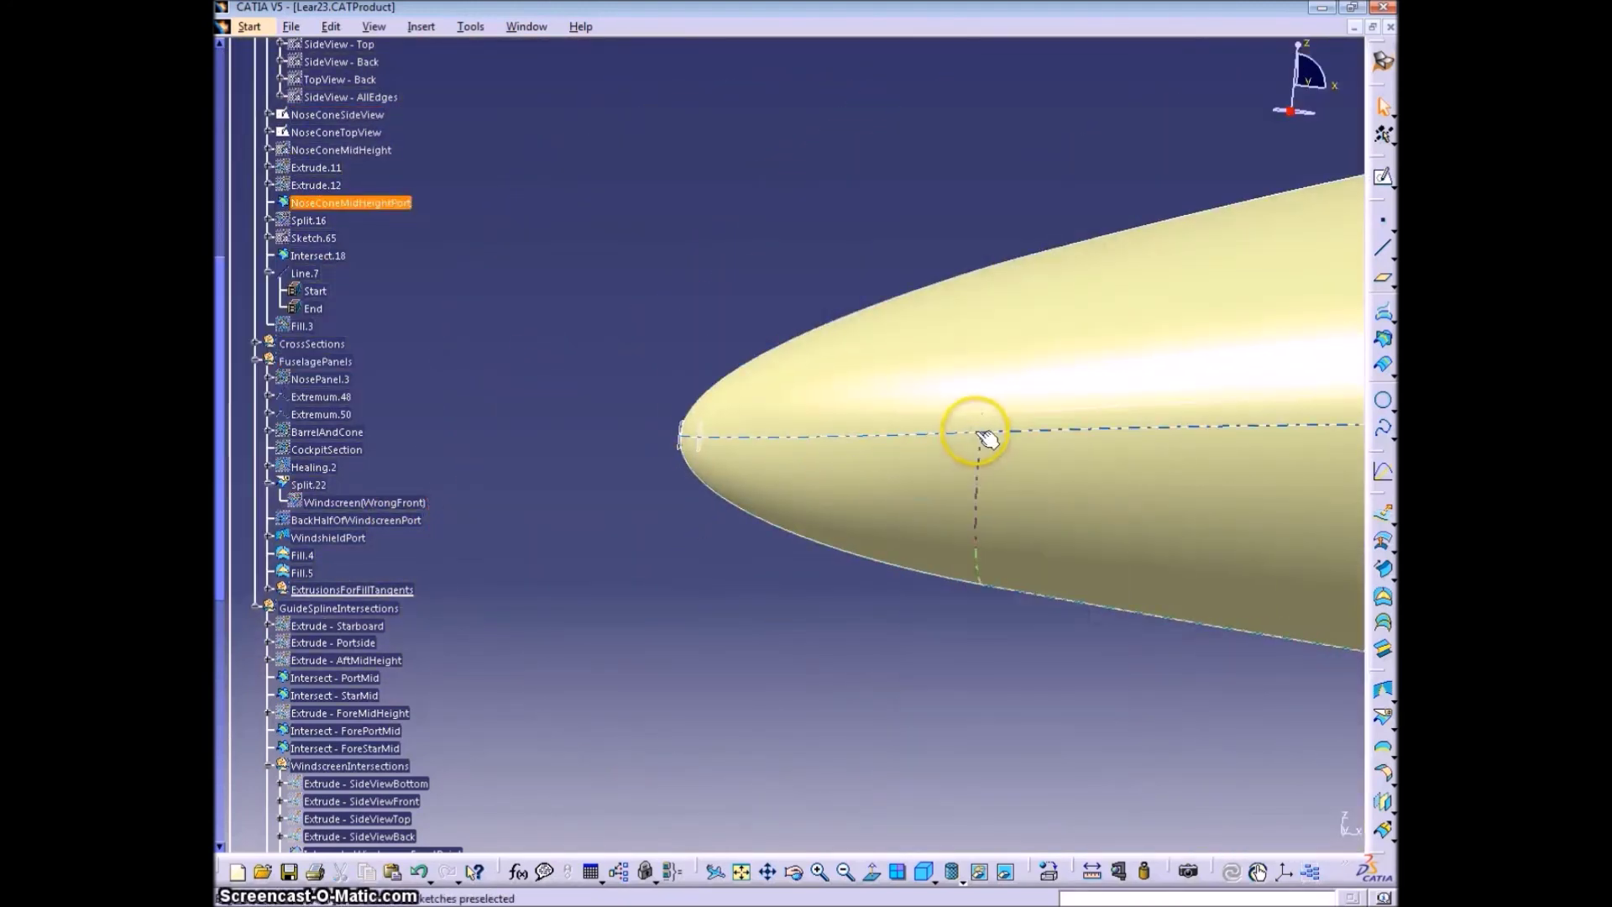
{"action": "left_click", "coordinate": [856, 547]}
{"action": "right_click", "coordinate": [882, 562]}
{"action": "left_click", "coordinate": [933, 242]}
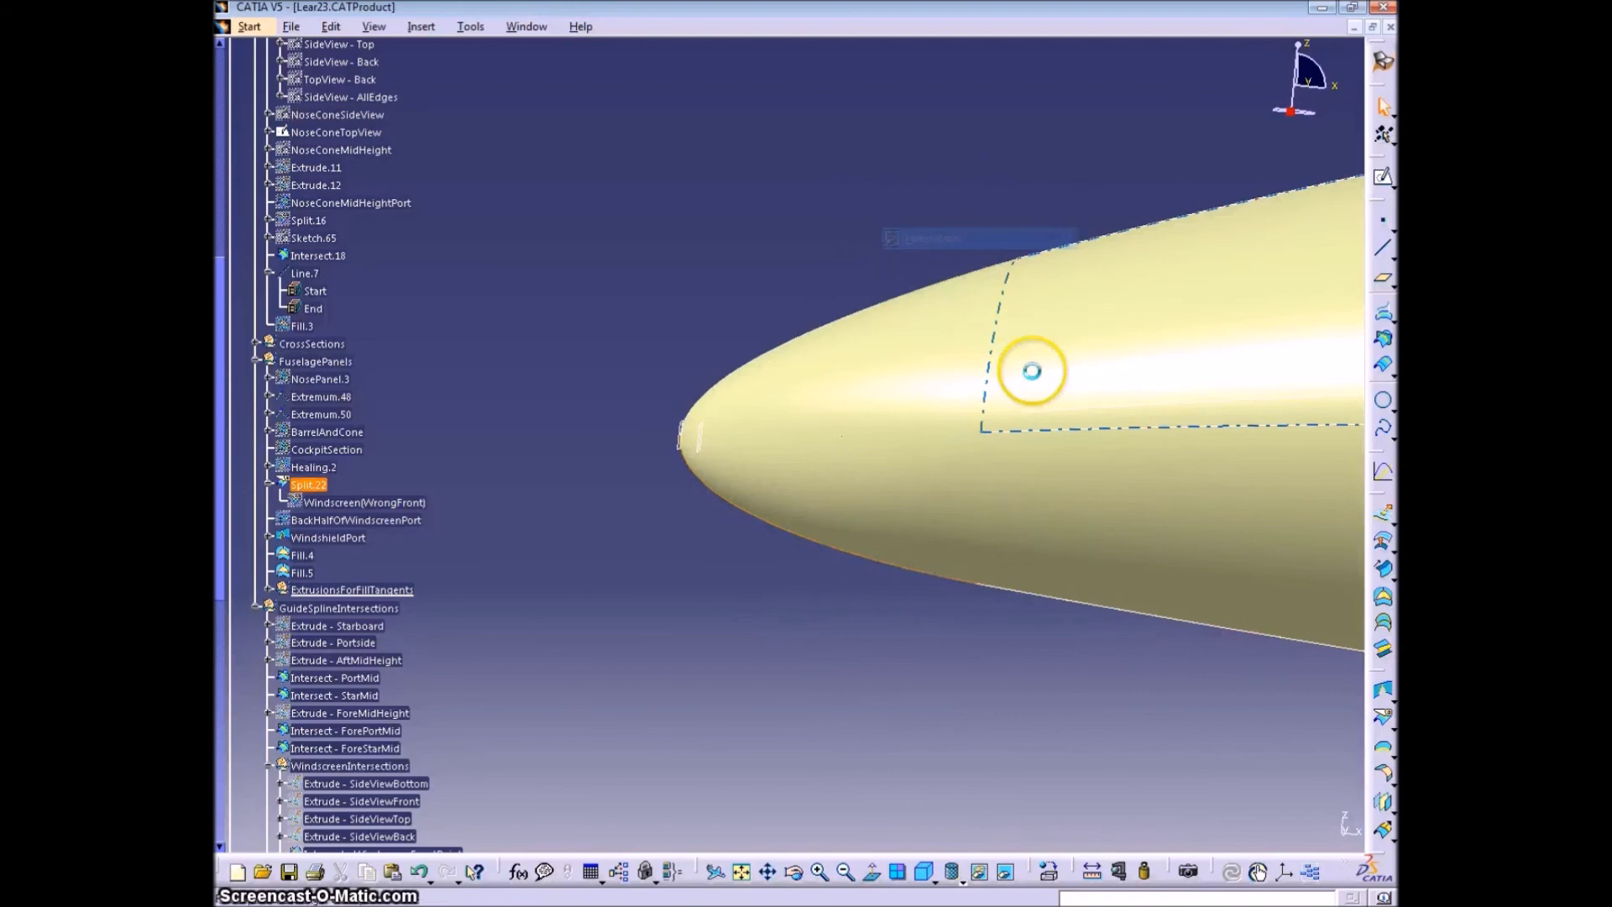
Hide the guide curves running lengthwise along the port side of the fuselage
{"action": "middle_click_drag", "start_coordinate": [1033, 370], "coordinate": [1075, 503]}
{"action": "right_click", "coordinate": [1059, 407]}
{"action": "left_click", "coordinate": [1116, 465]}
{"action": "right_click", "coordinate": [1143, 389]}
{"action": "left_click", "coordinate": [1207, 448]}
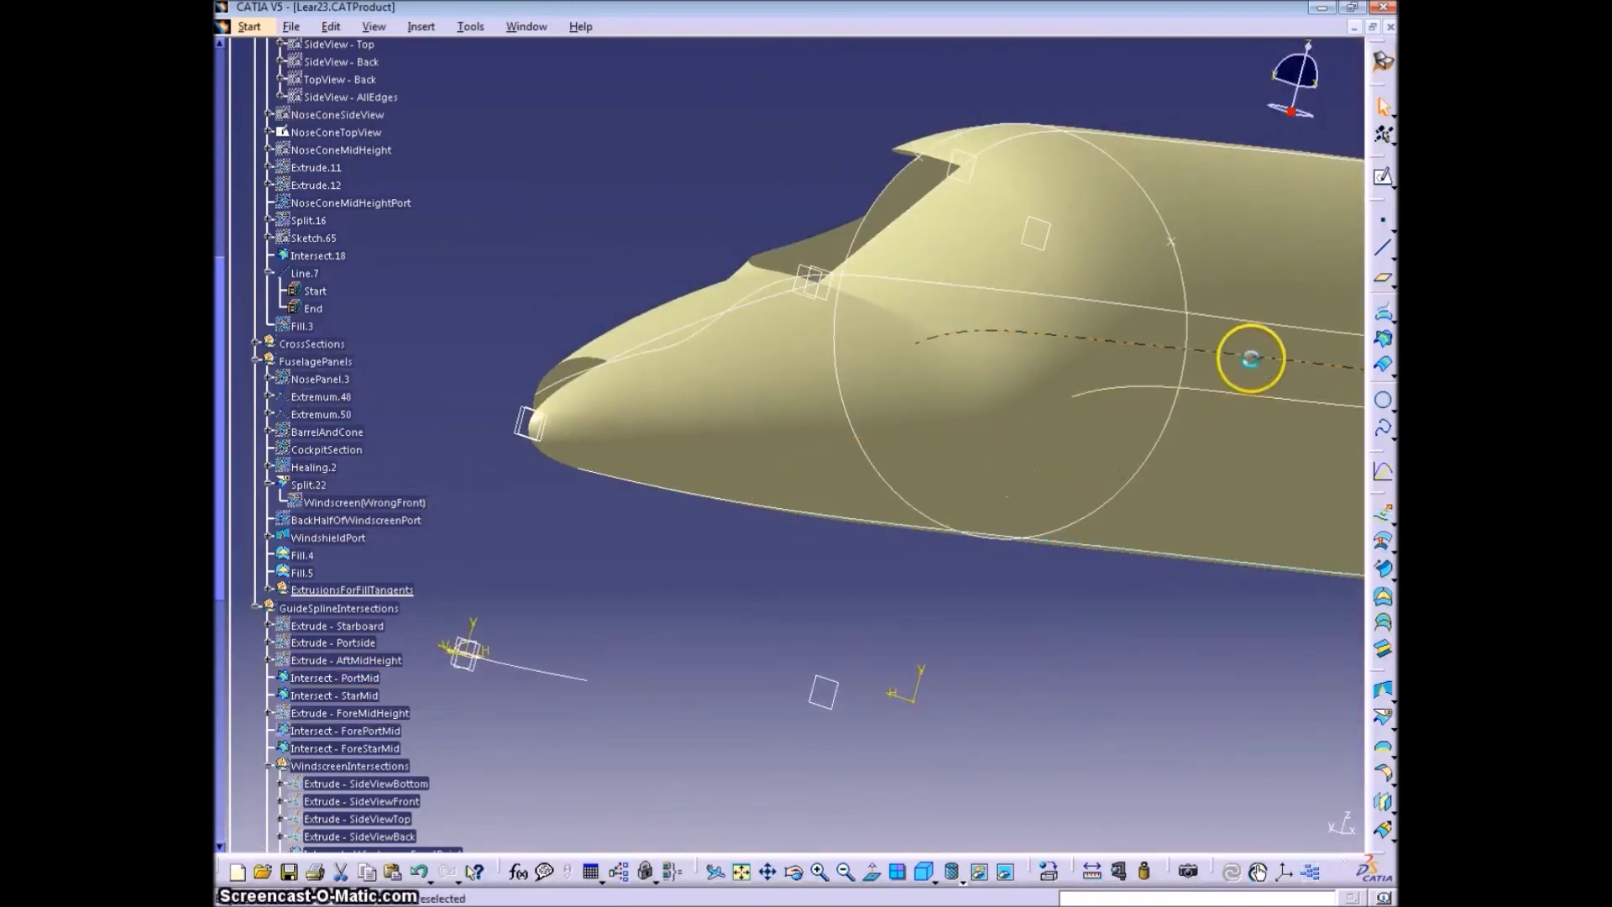
{"action": "left_click", "coordinate": [1252, 356]}
{"action": "left_click", "coordinate": [1260, 321], "text": "ctrl"}
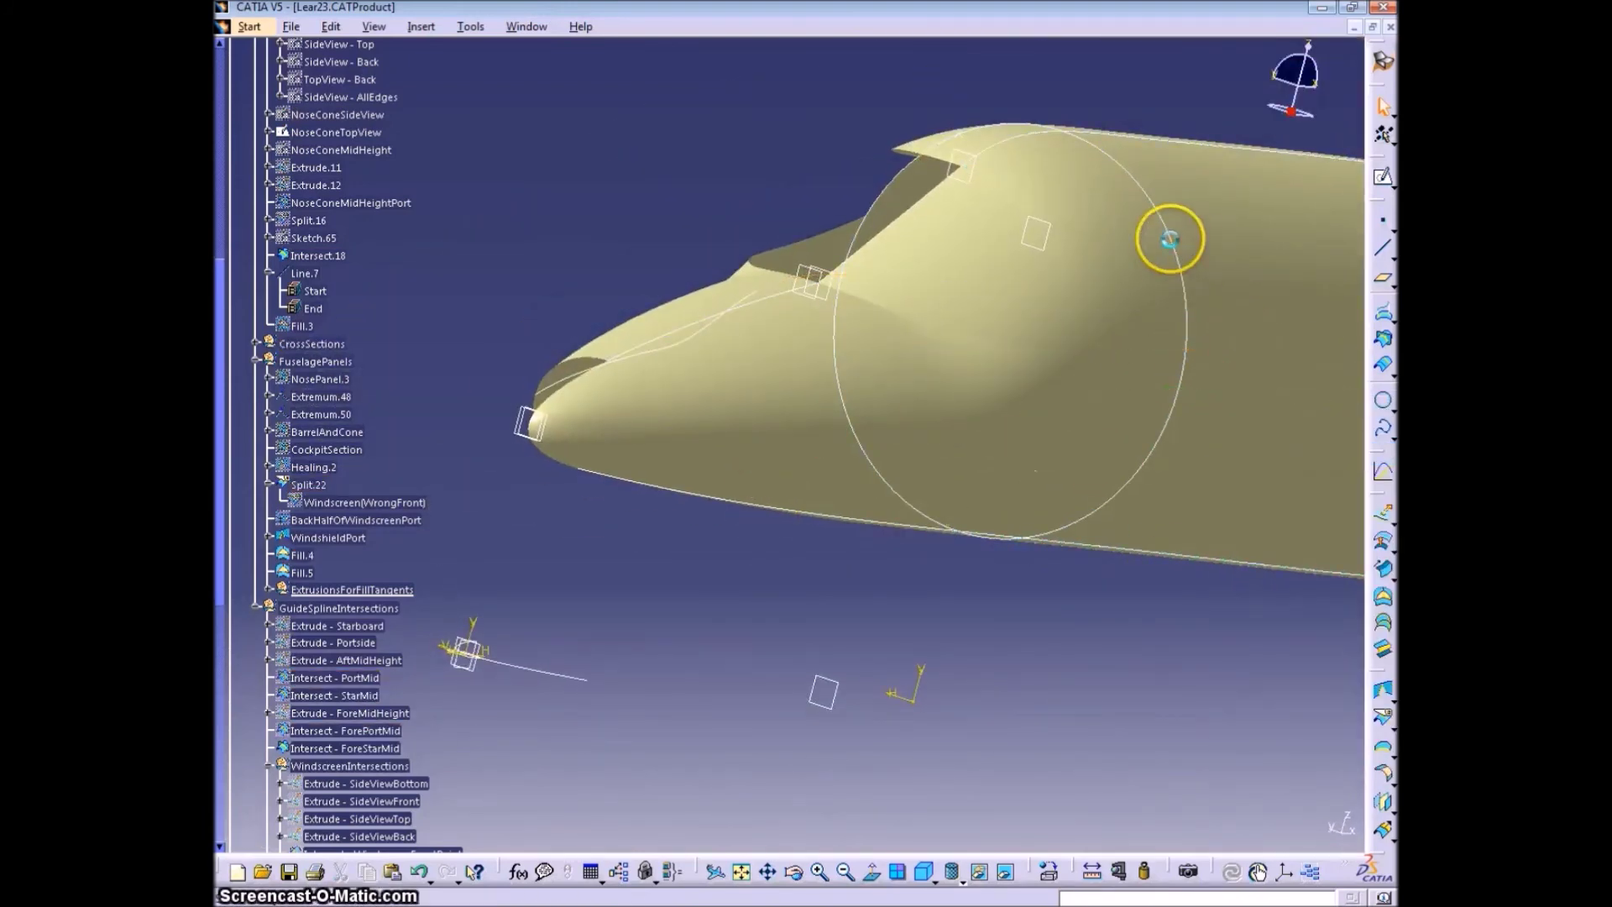
Hide the circular cross-section, the Intersect.18 and Intersect - ForeStarMid curves, and the curve along the belly
{"action": "right_click", "coordinate": [1105, 163]}
{"action": "left_click", "coordinate": [1142, 220]}
{"action": "right_click", "coordinate": [682, 312]}
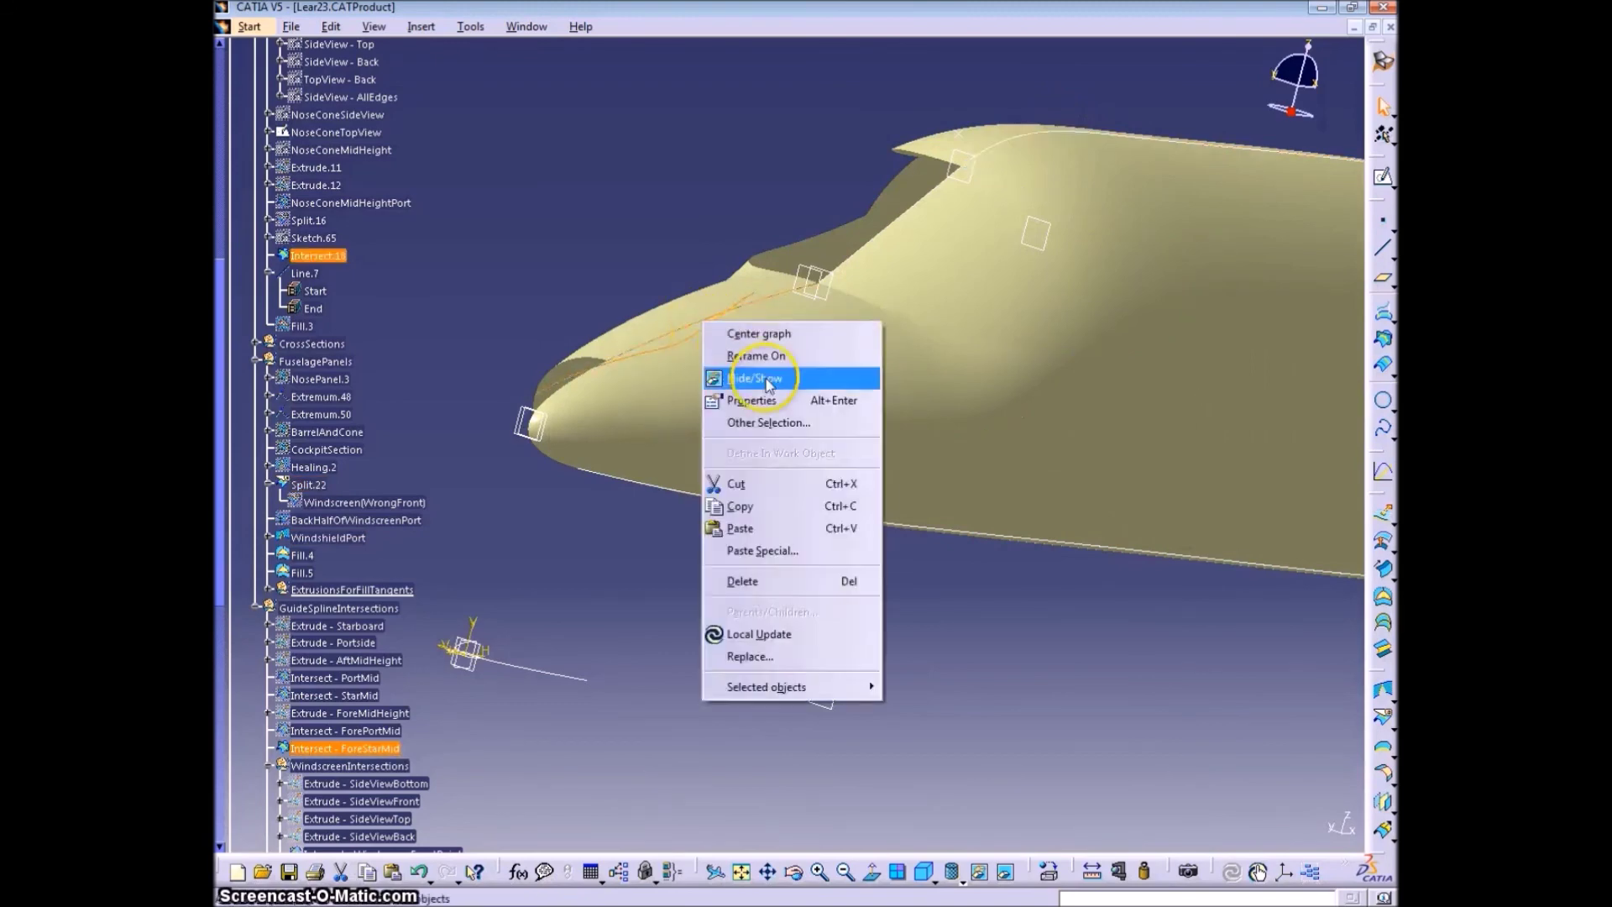
{"action": "left_click", "coordinate": [737, 369]}
{"action": "right_click", "coordinate": [930, 529]}
{"action": "left_click", "coordinate": [983, 586]}
Hide the remaining construction curves on the fuselage so only the surfaces are displayed
{"action": "middle_click_drag", "start_coordinate": [1041, 471], "coordinate": [806, 405]}
{"action": "right_click", "coordinate": [1054, 325]}
{"action": "left_click", "coordinate": [1110, 383]}
{"action": "right_click", "coordinate": [947, 326]}
{"action": "left_click", "coordinate": [1000, 384]}
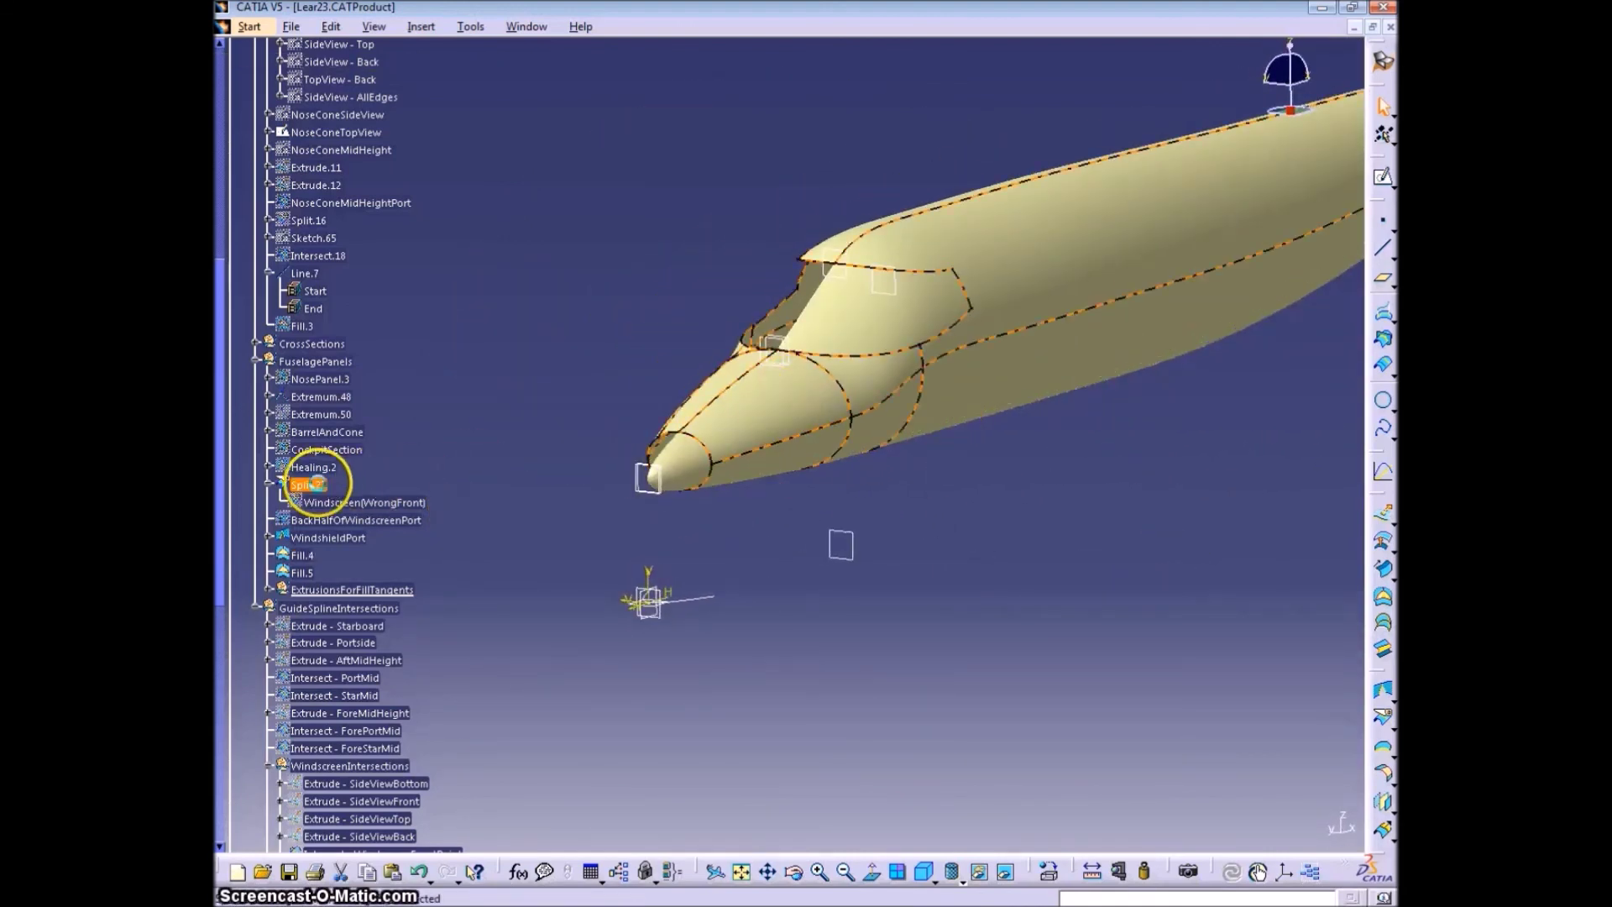
Split the Split.22 fuselage surface with the ZX plane and switch the side that is kept
{"action": "left_click", "coordinate": [767, 451]}
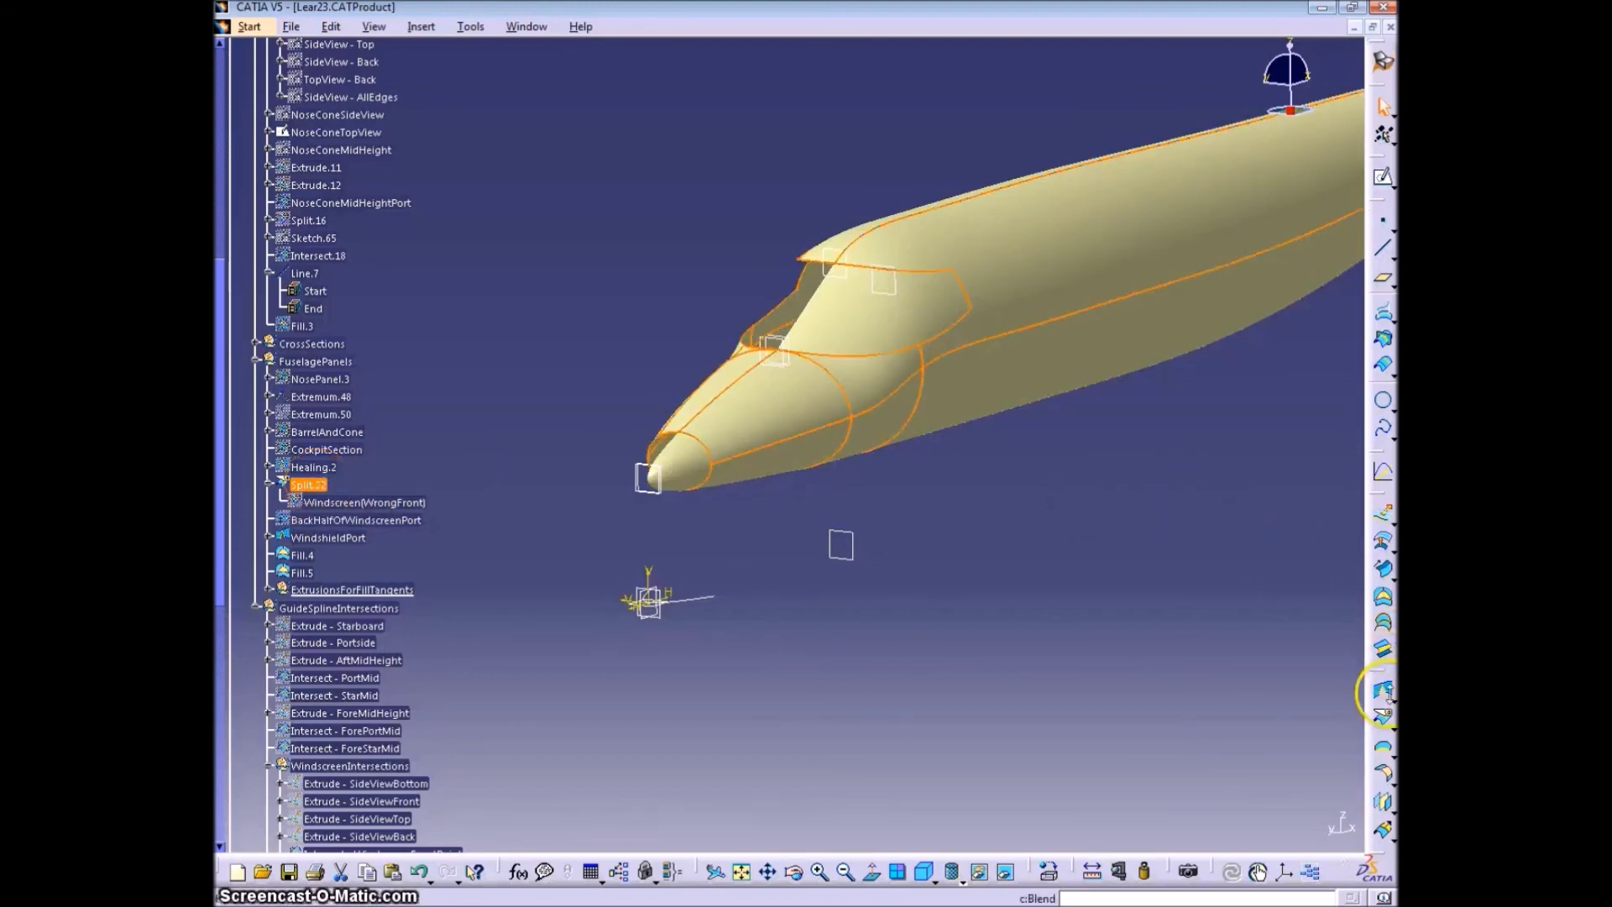
{"action": "left_click", "coordinate": [1382, 717]}
{"action": "right_click", "coordinate": [1258, 614]}
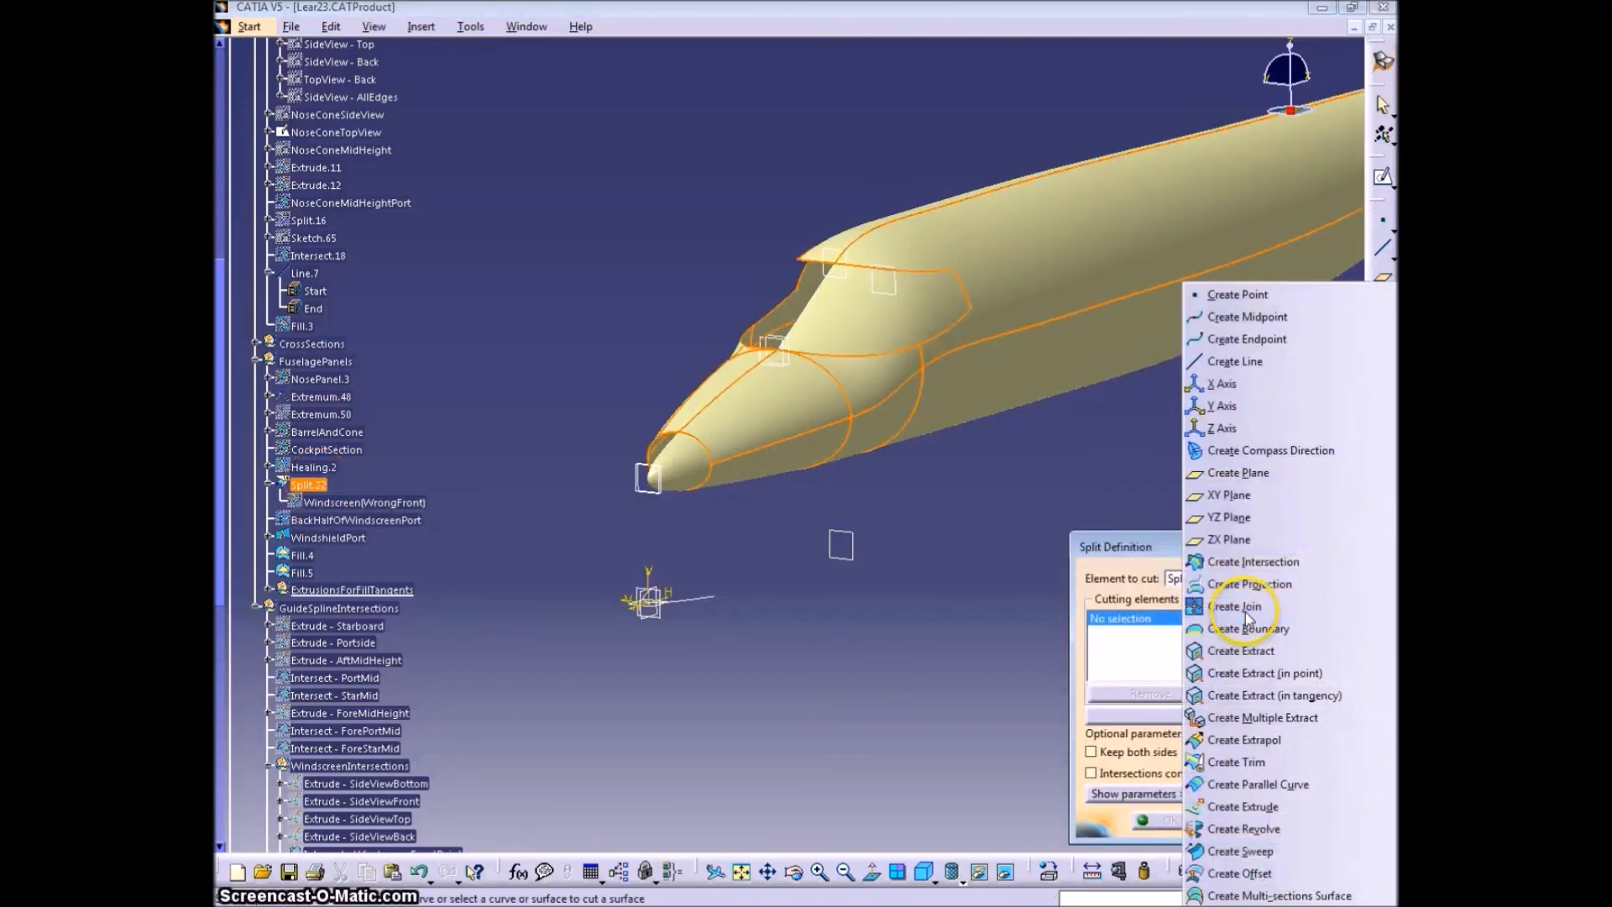
{"action": "left_click", "coordinate": [1240, 518]}
{"action": "left_click", "coordinate": [1214, 716]}
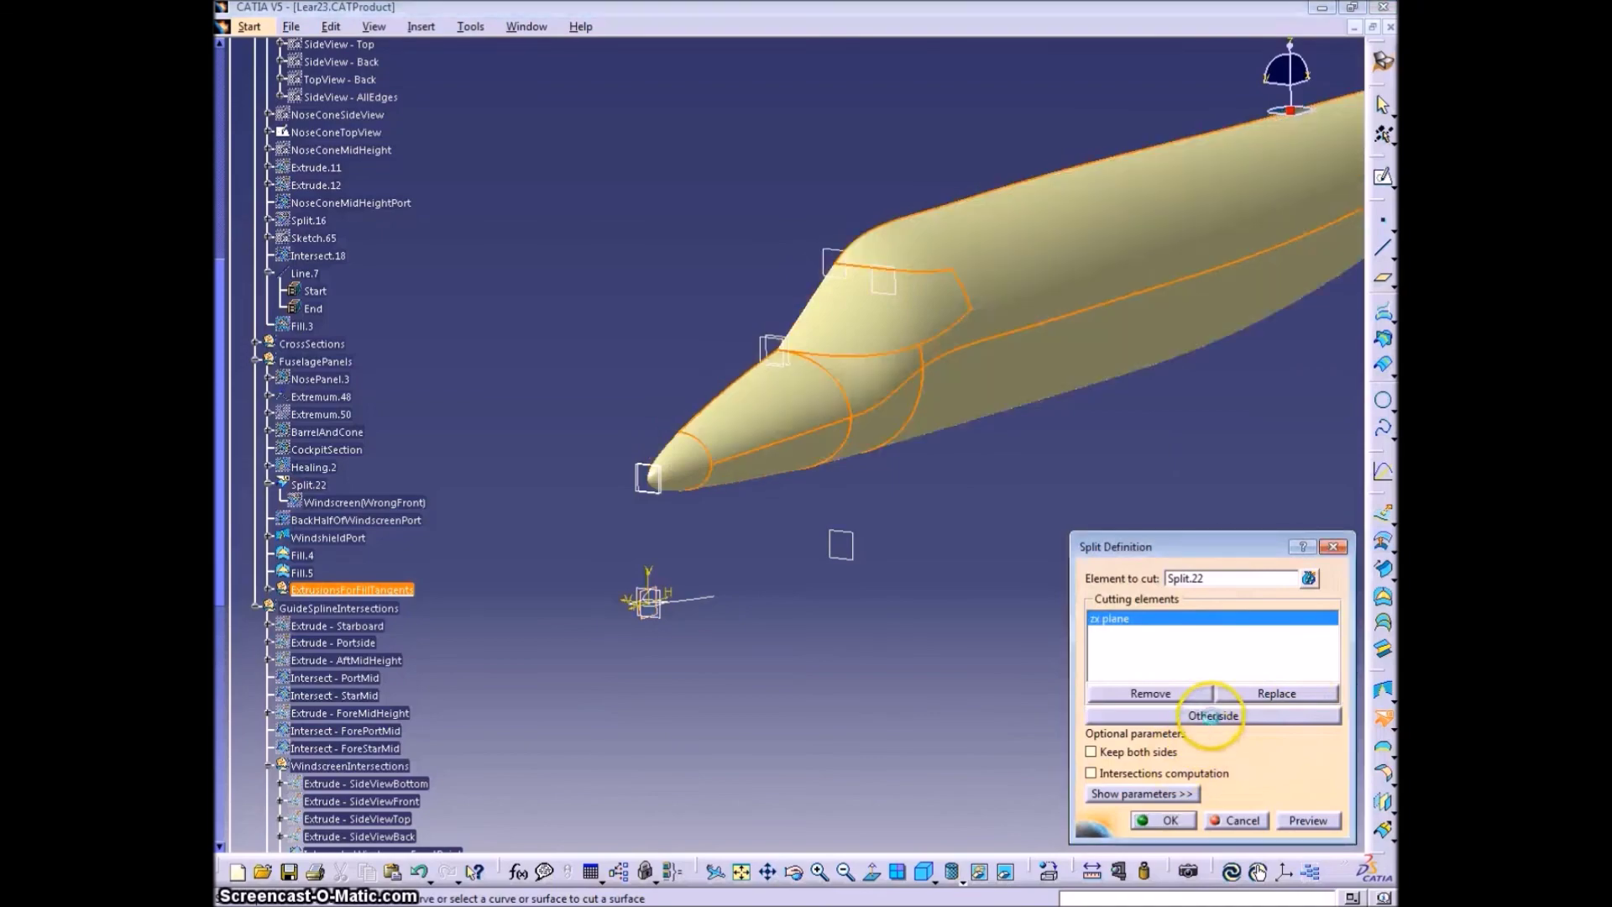